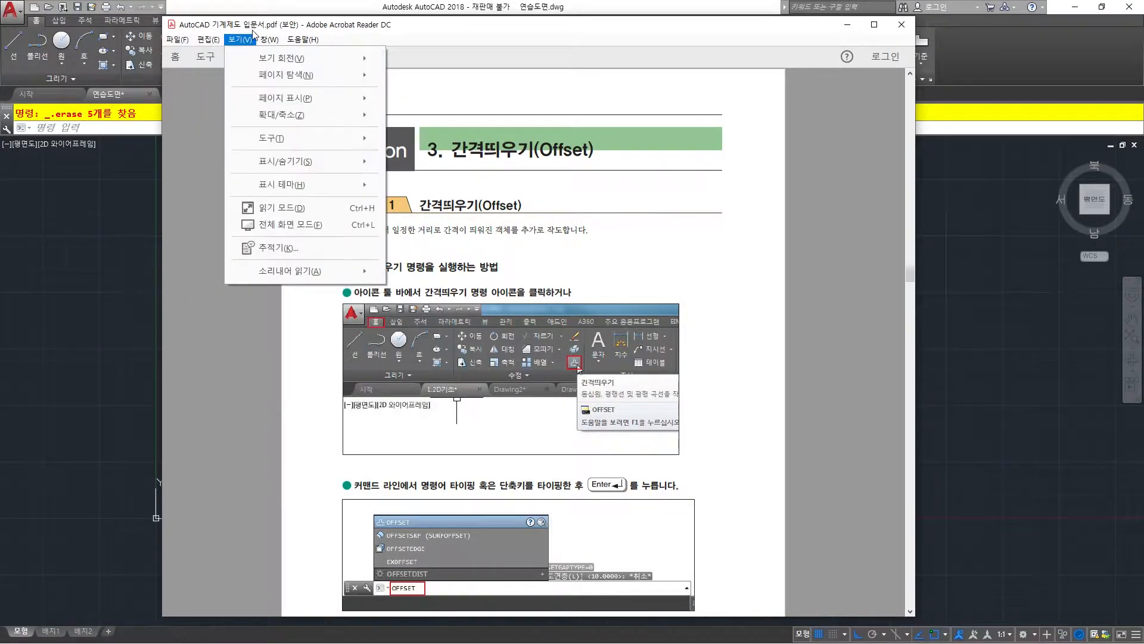
# Enlarge the PDF manual page to 125% and display it in Read Mode.
pyautogui.click(240, 39)
pyautogui.click(241, 39)
pyautogui.click(270, 210)
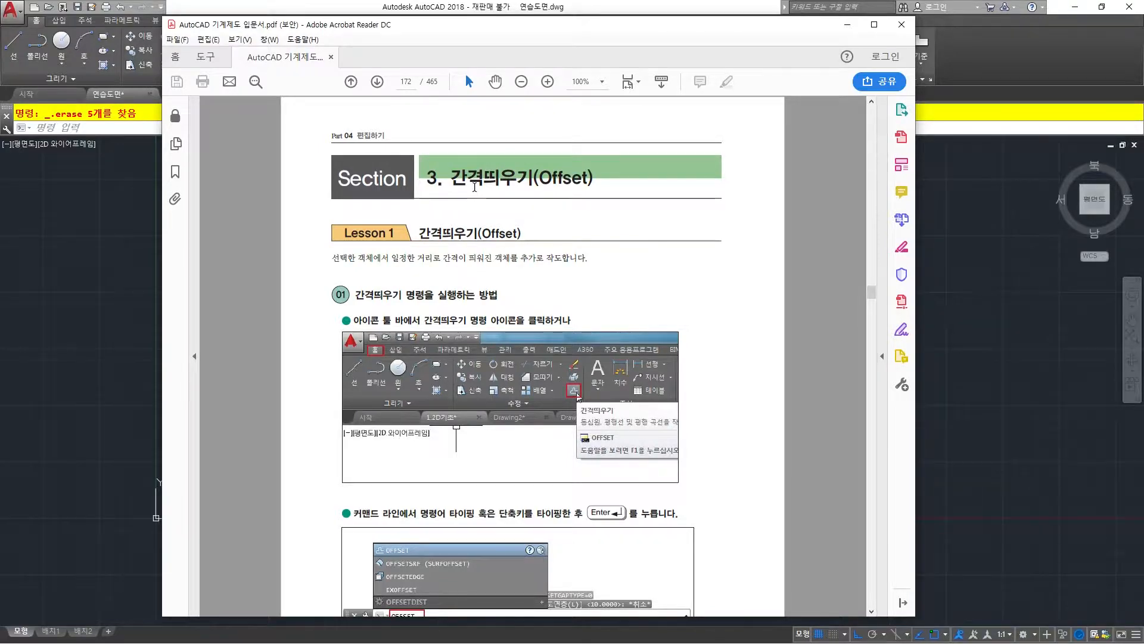
pyautogui.keyDown('ctrl'); pyautogui.scroll(1, 474, 185); pyautogui.keyUp('ctrl')
pyautogui.click(250, 44)
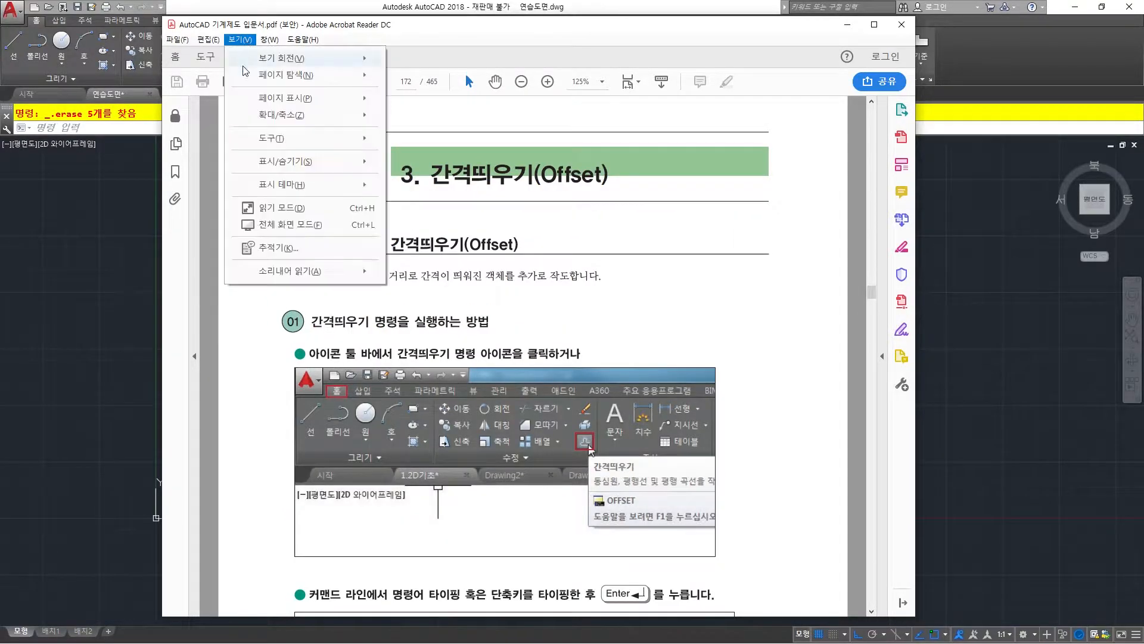
pyautogui.click(269, 210)
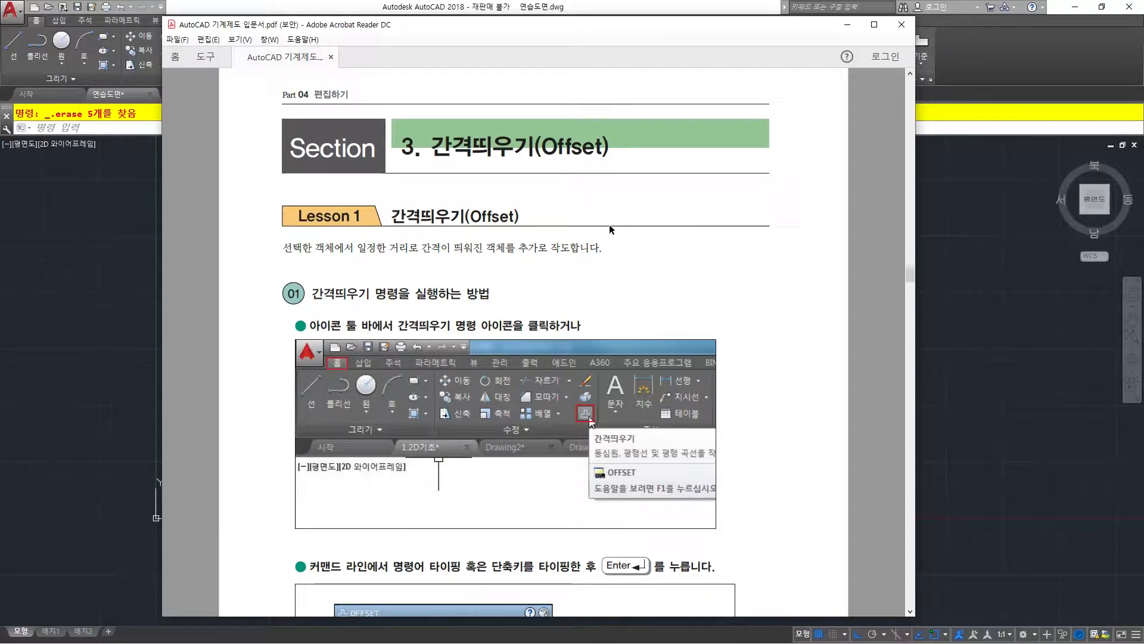
# Read through the manual's Offset section, covering how to start the command and its options.
pyautogui.scroll(1, 610, 224)
pyautogui.scroll(-2, 607, 223)
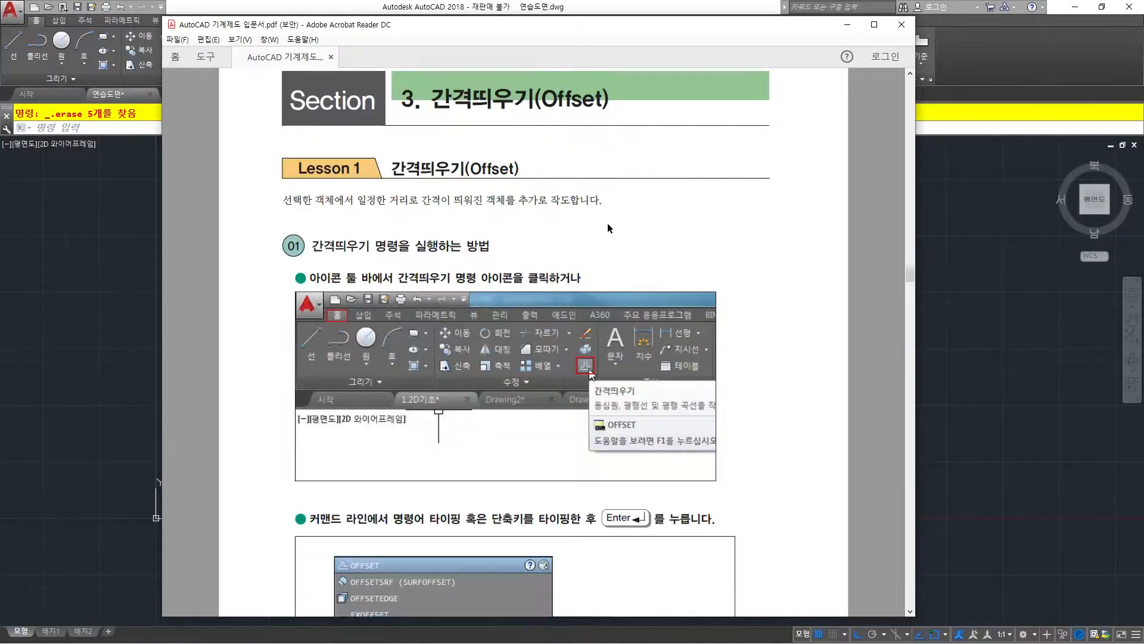
pyautogui.scroll(-7, 607, 222)
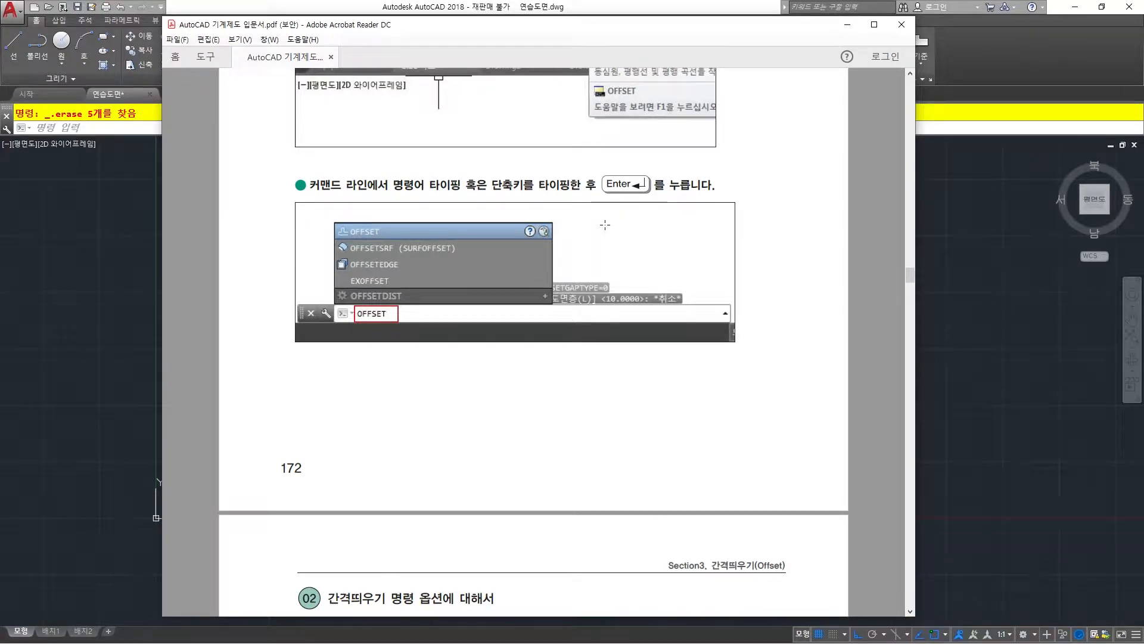
pyautogui.scroll(8, 605, 225)
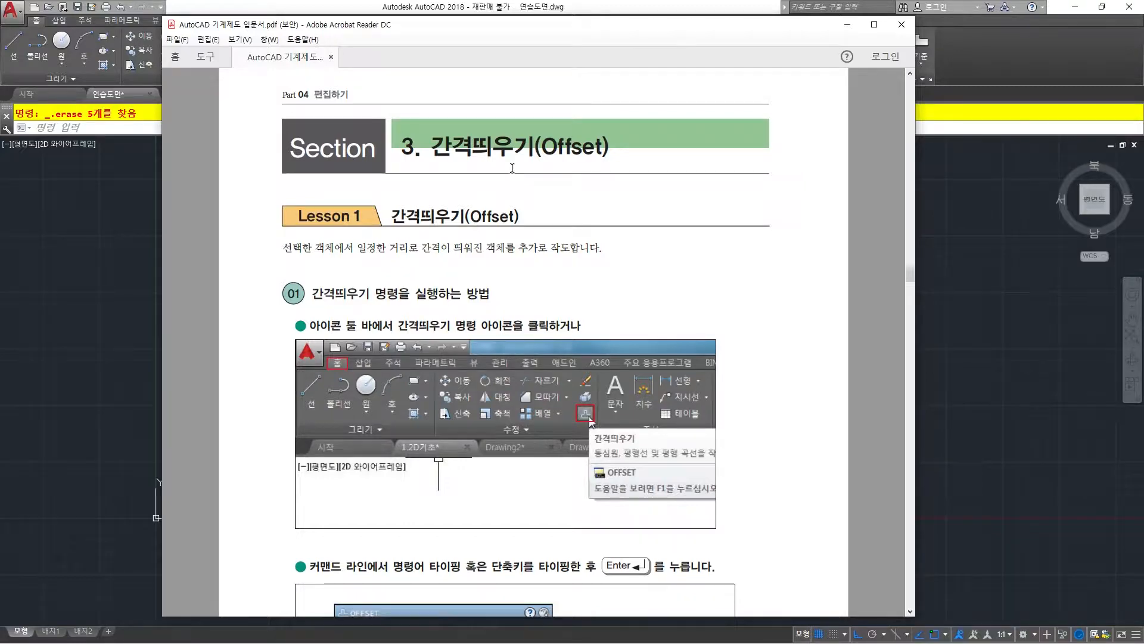
pyautogui.scroll(-3, 507, 187)
pyautogui.scroll(-5, 508, 192)
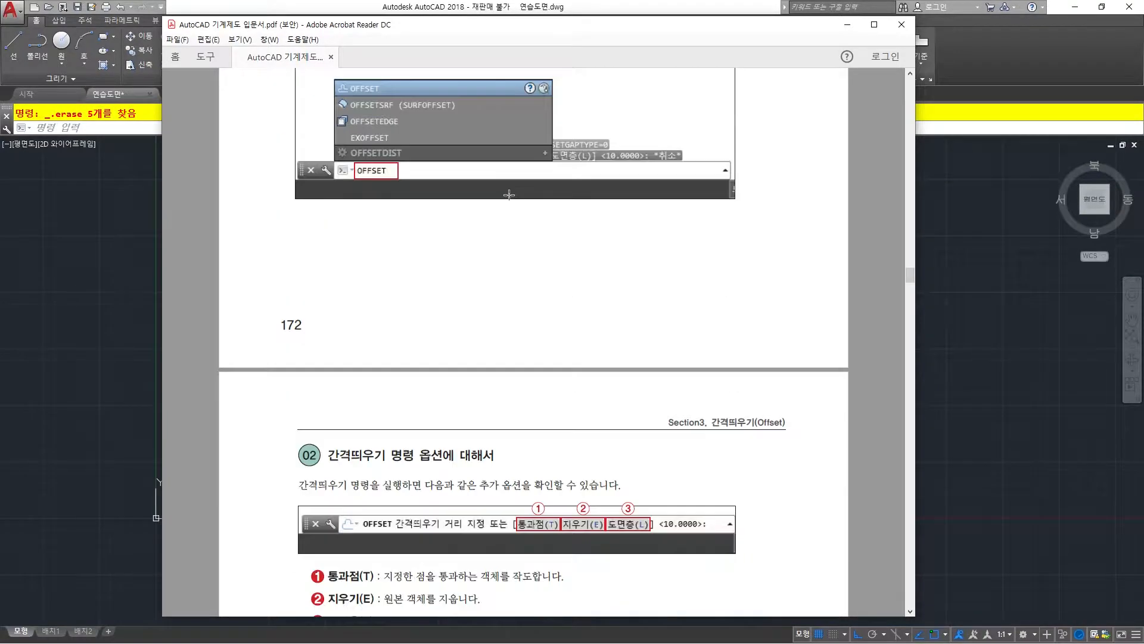
pyautogui.scroll(6, 511, 194)
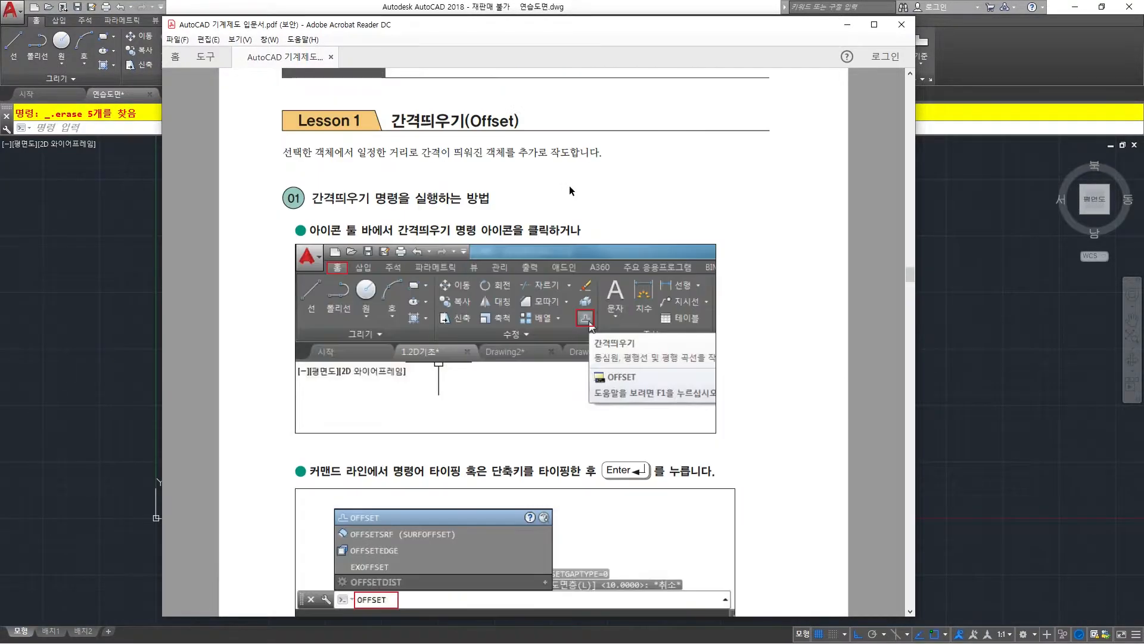
# Switch to AutoCAD and draw a single horizontal line in the empty drawing, above and to the right of the origin.
pyautogui.click(847, 24)
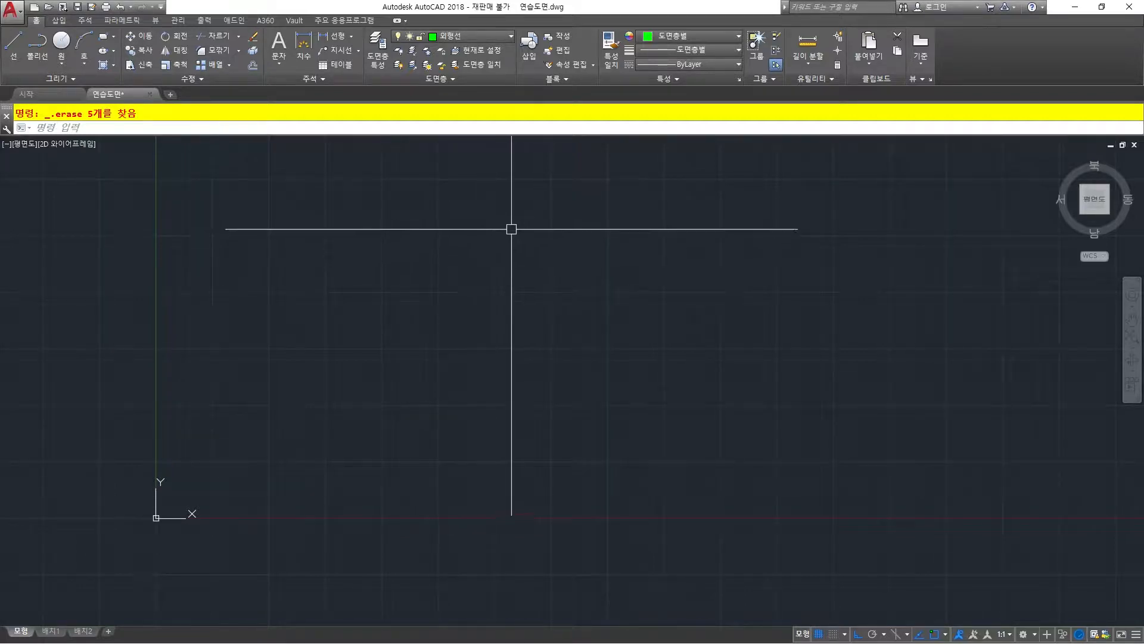
pyautogui.moveTo(524, 195); pyautogui.dragTo(475, 244, button='middle')
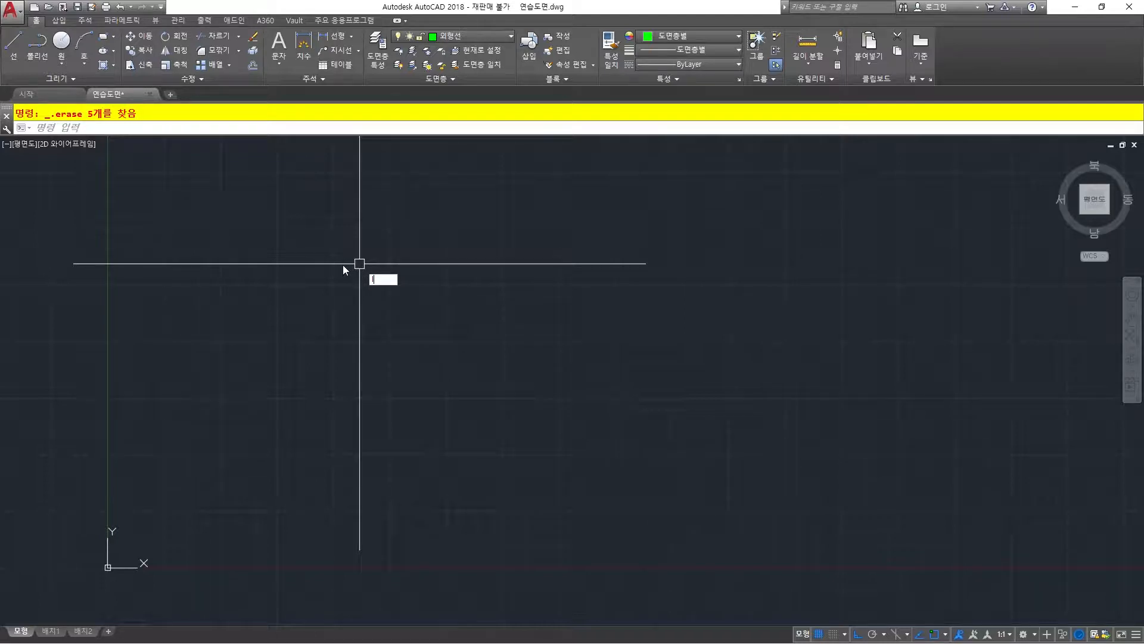
pyautogui.write('l')
pyautogui.press('Return')
pyautogui.click(350, 287)
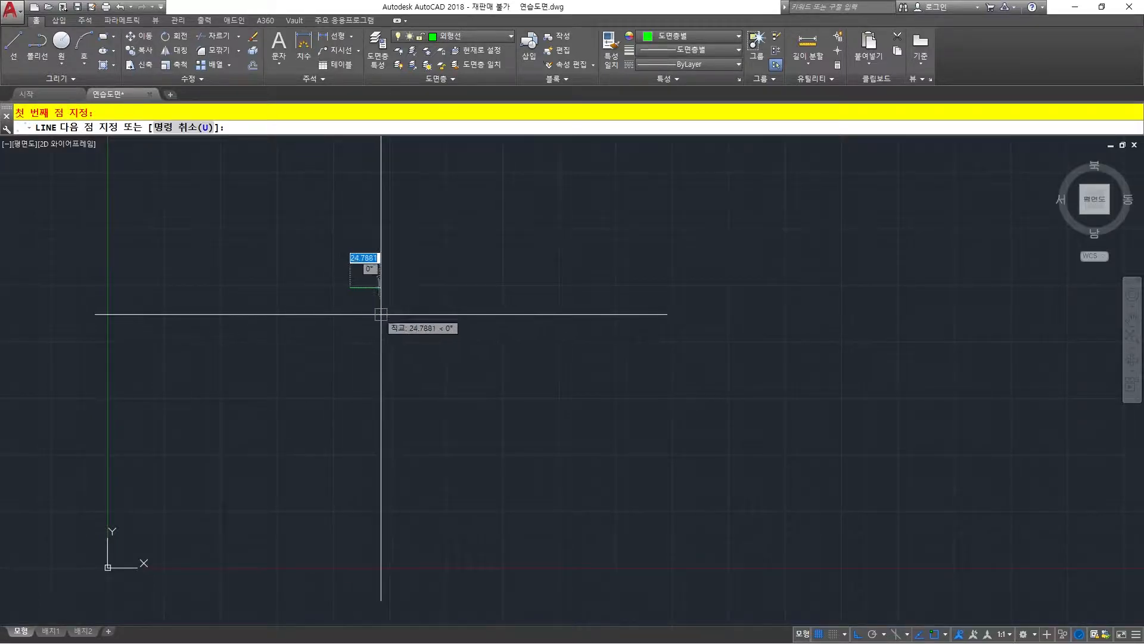
pyautogui.click(615, 302)
pyautogui.press('Return')
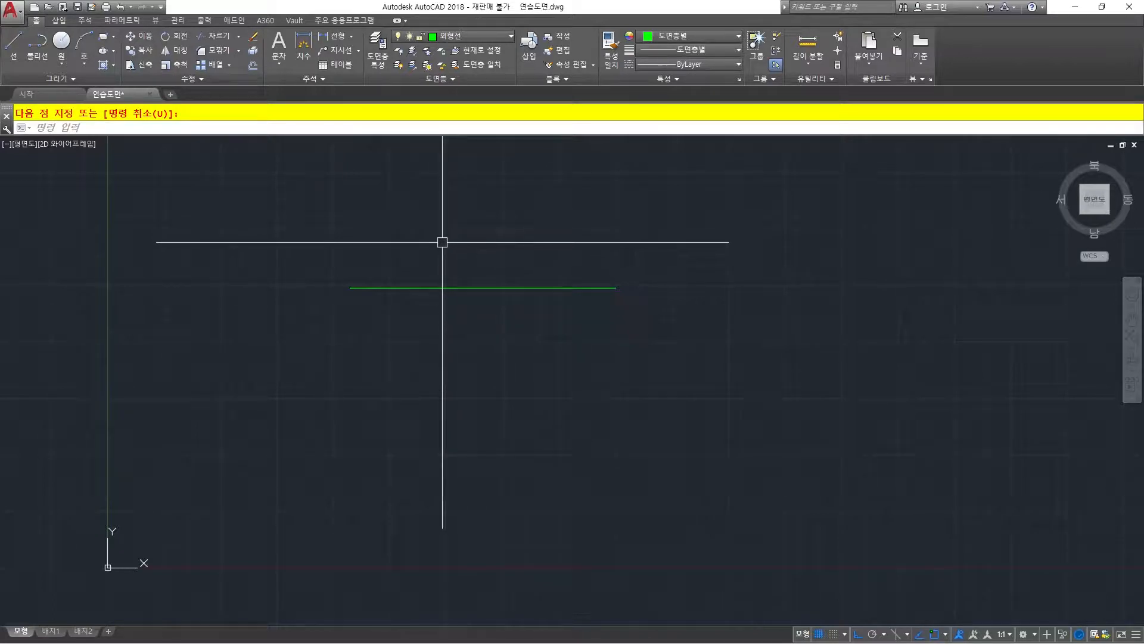
# Offset the horizontal line upward by a distance of 10.
pyautogui.write('O')
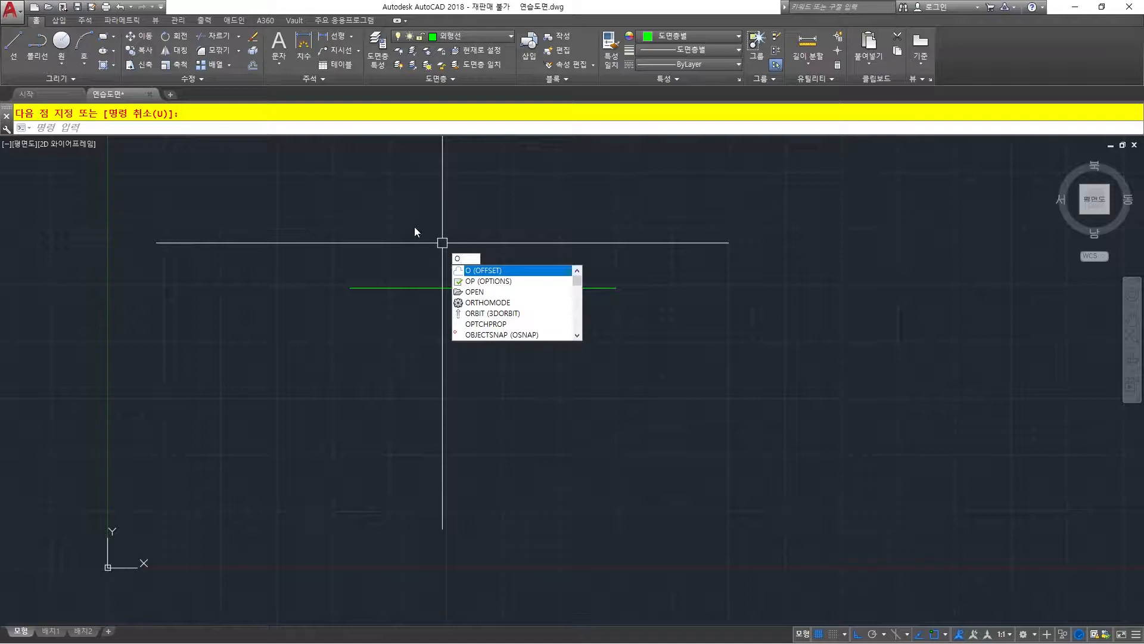
pyautogui.press('Return')
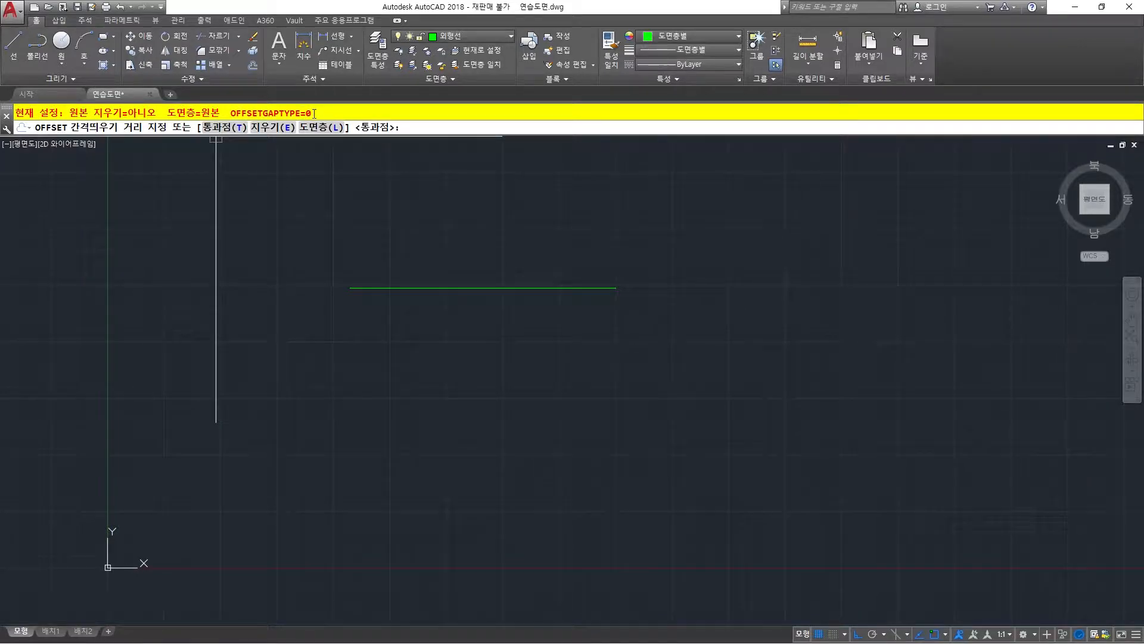
pyautogui.write('10')
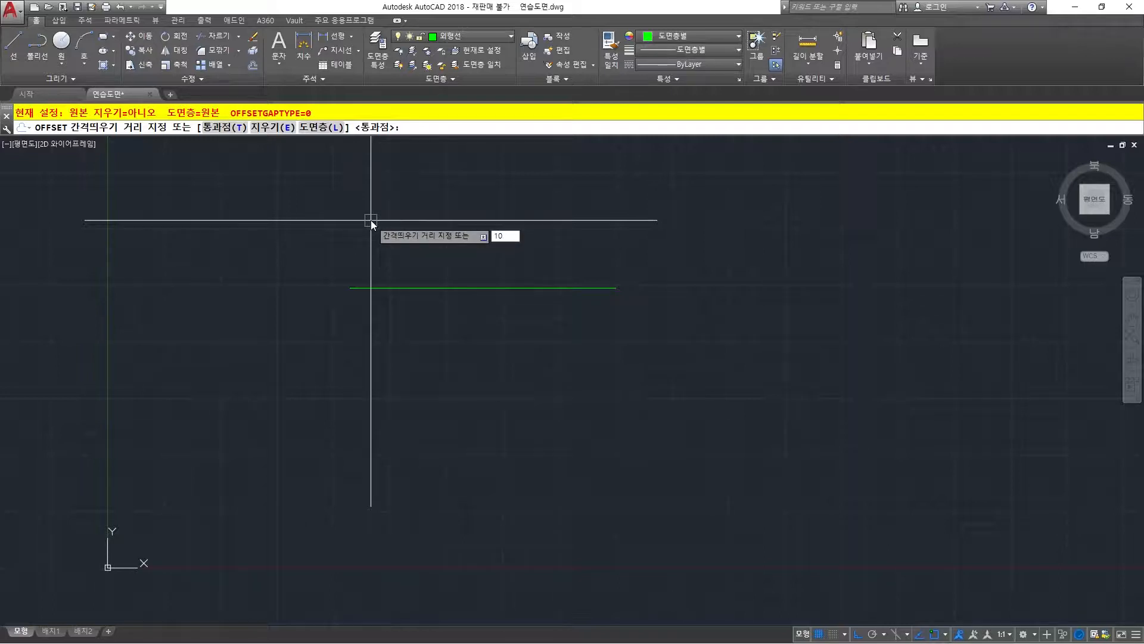
pyautogui.press('Return')
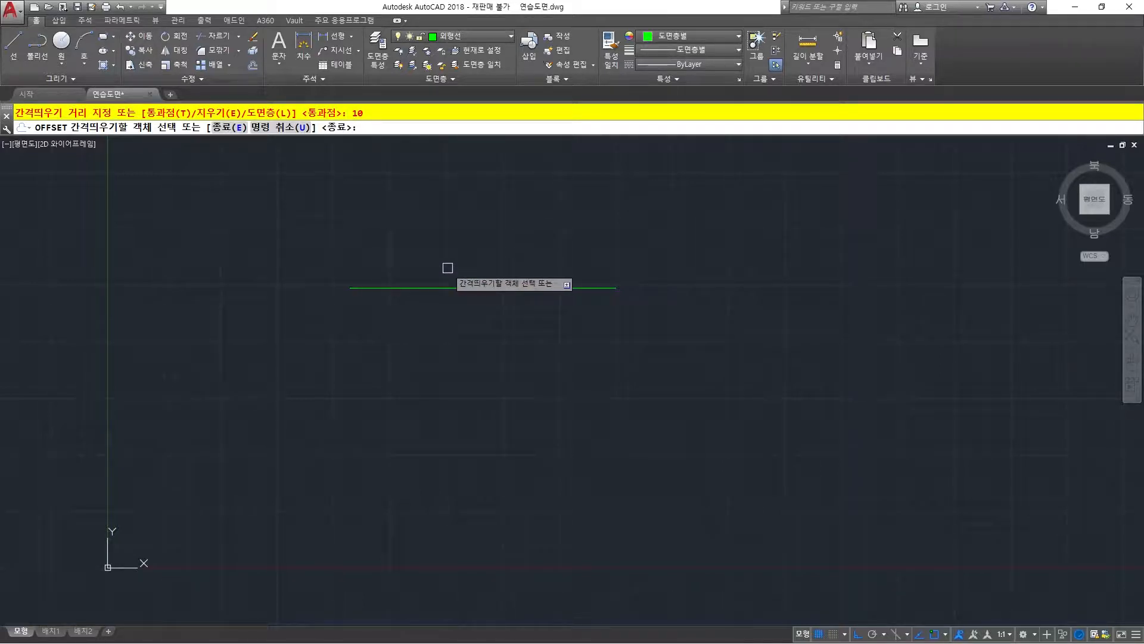
pyautogui.click(451, 287)
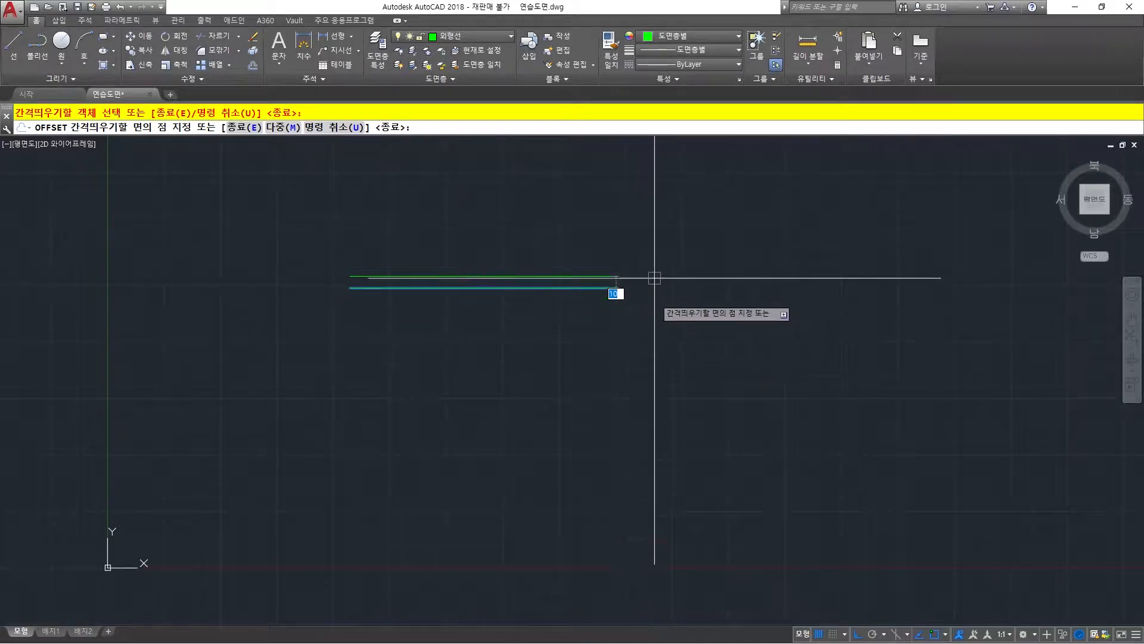
pyautogui.click(653, 214)
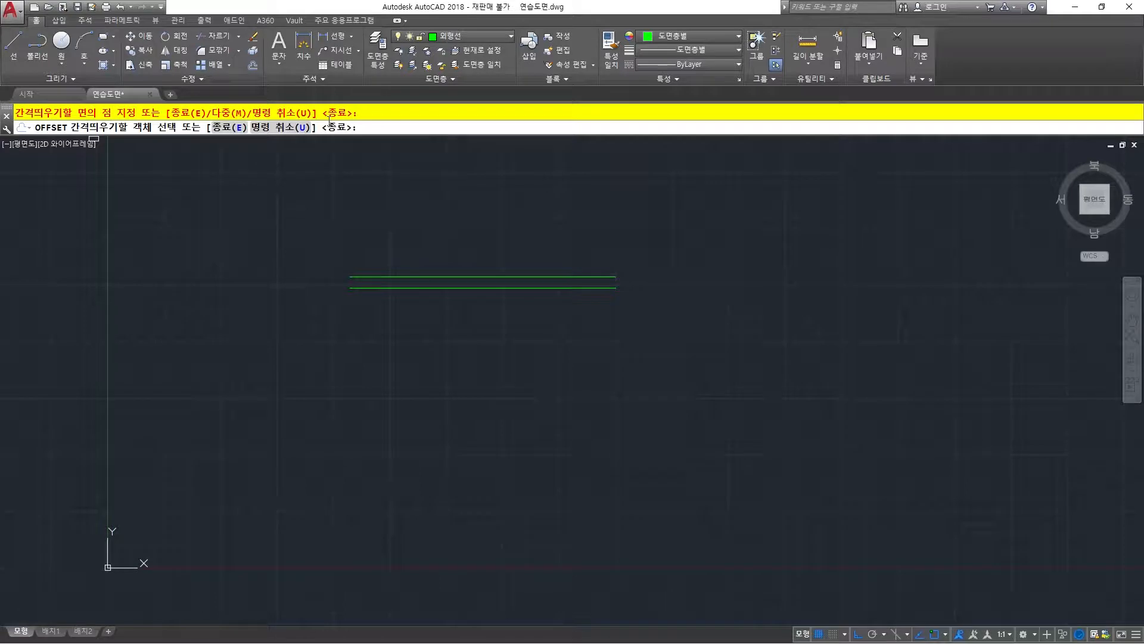
# Offset the uppermost line upward by 10 seven more times, each time from the newest copy, and end the Offset command.
pyautogui.click(453, 277)
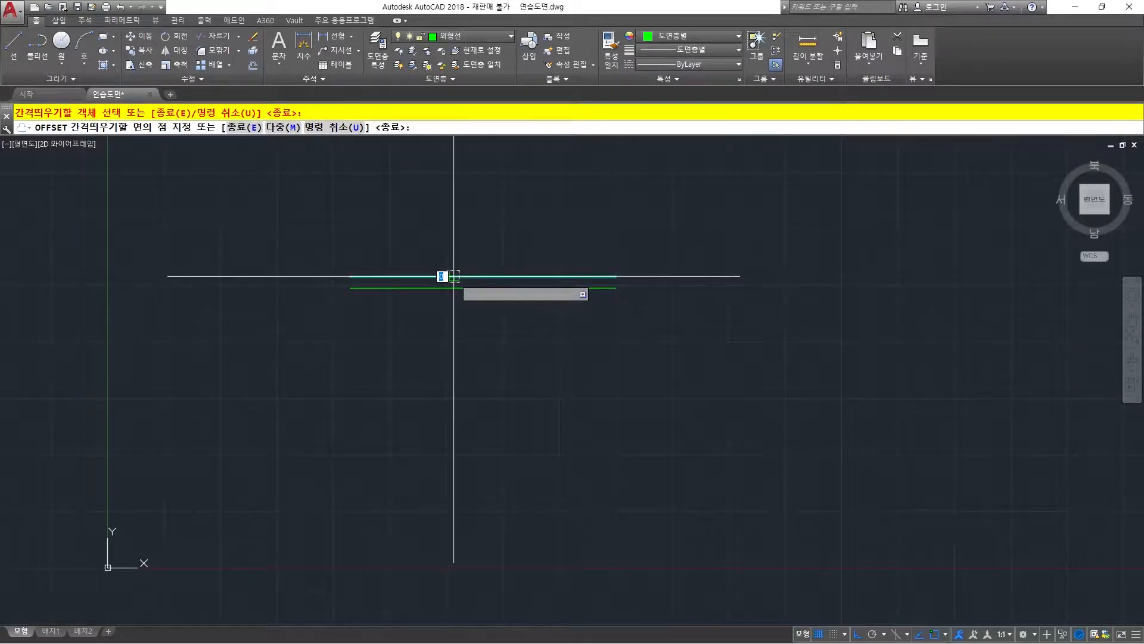
pyautogui.click(465, 234)
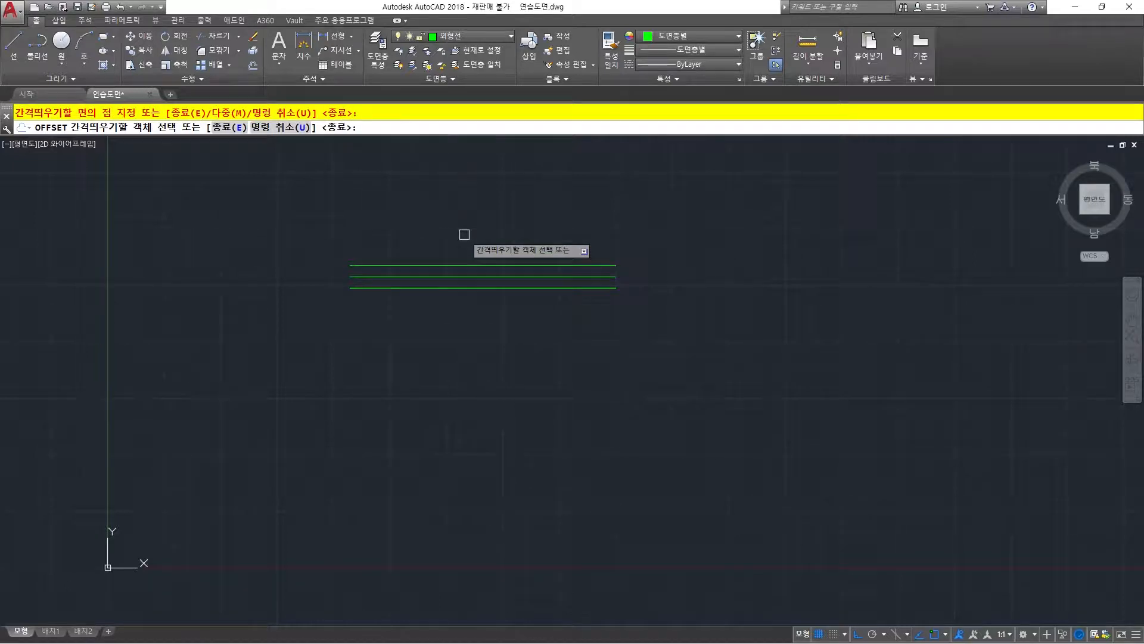
pyautogui.click(466, 264)
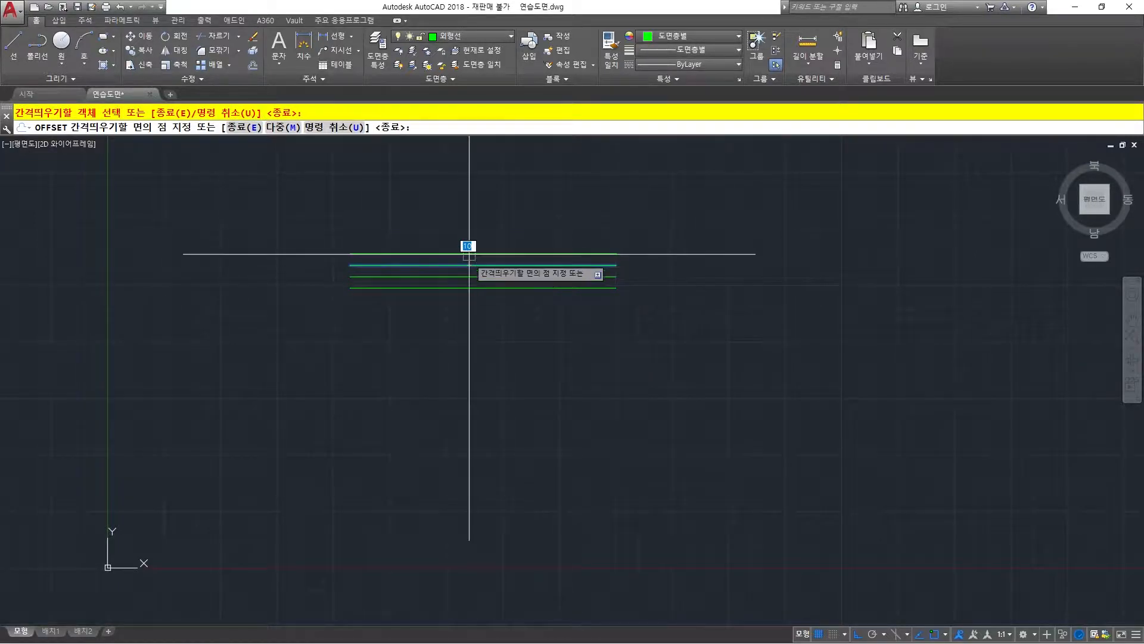
pyautogui.click(469, 249)
pyautogui.click(473, 247)
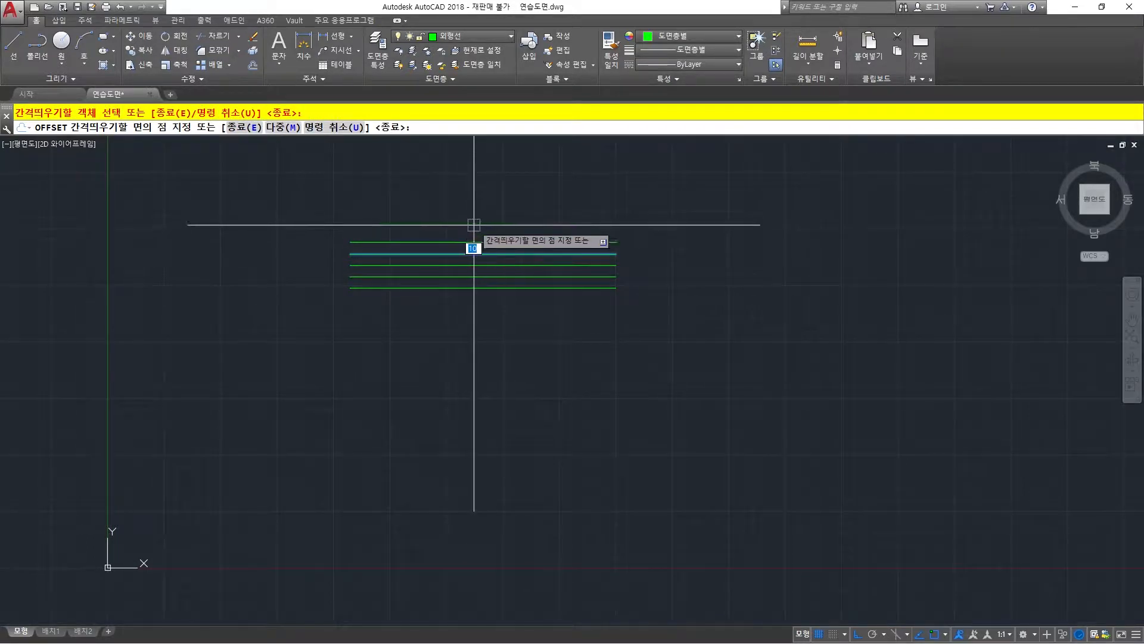
pyautogui.click(473, 242)
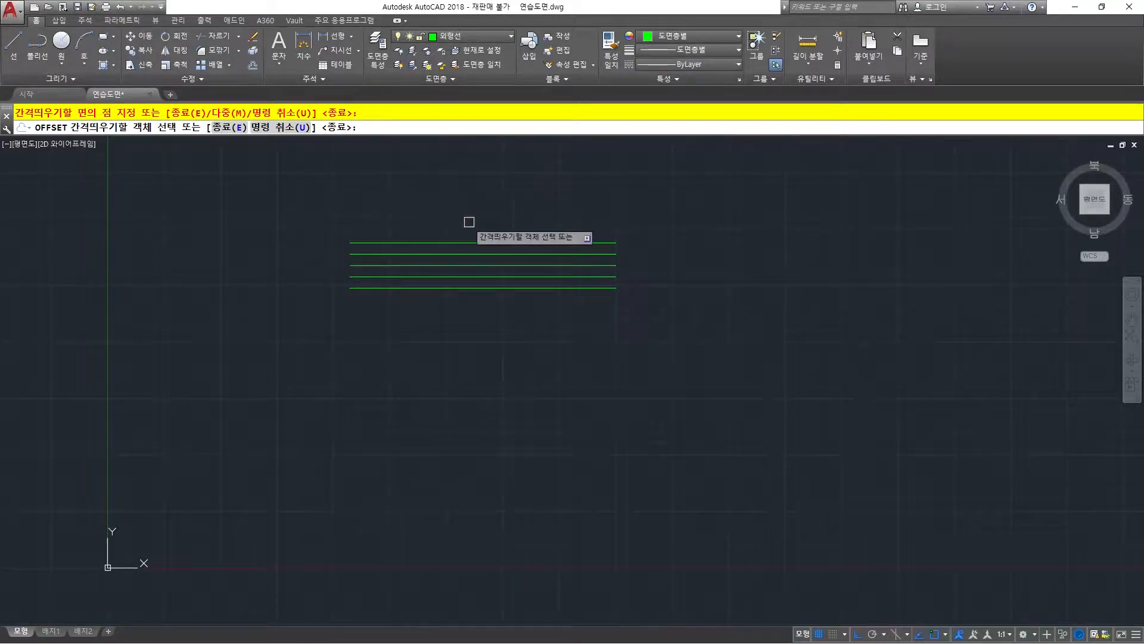
pyautogui.click(484, 242)
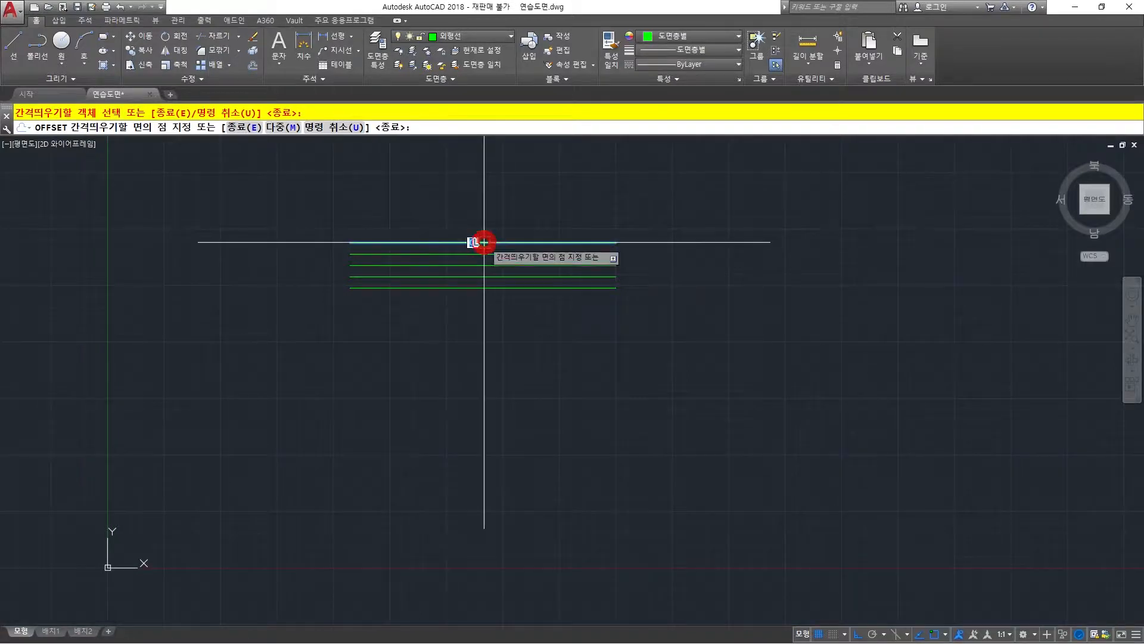
pyautogui.click(493, 205)
pyautogui.click(510, 230)
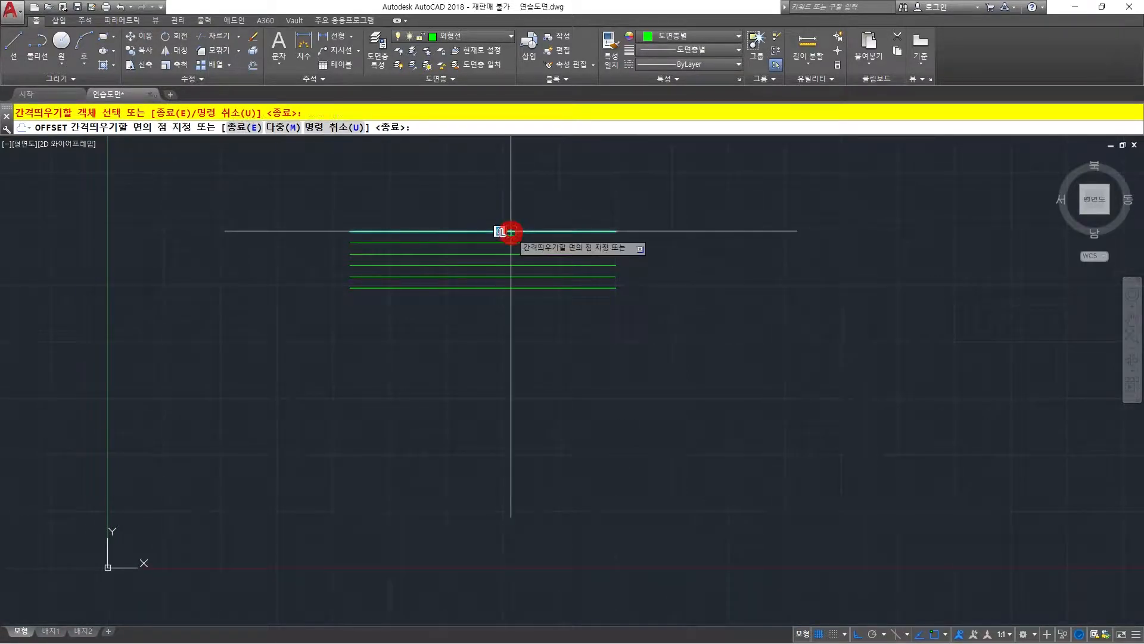
pyautogui.click(512, 194)
pyautogui.click(522, 219)
pyautogui.click(526, 182)
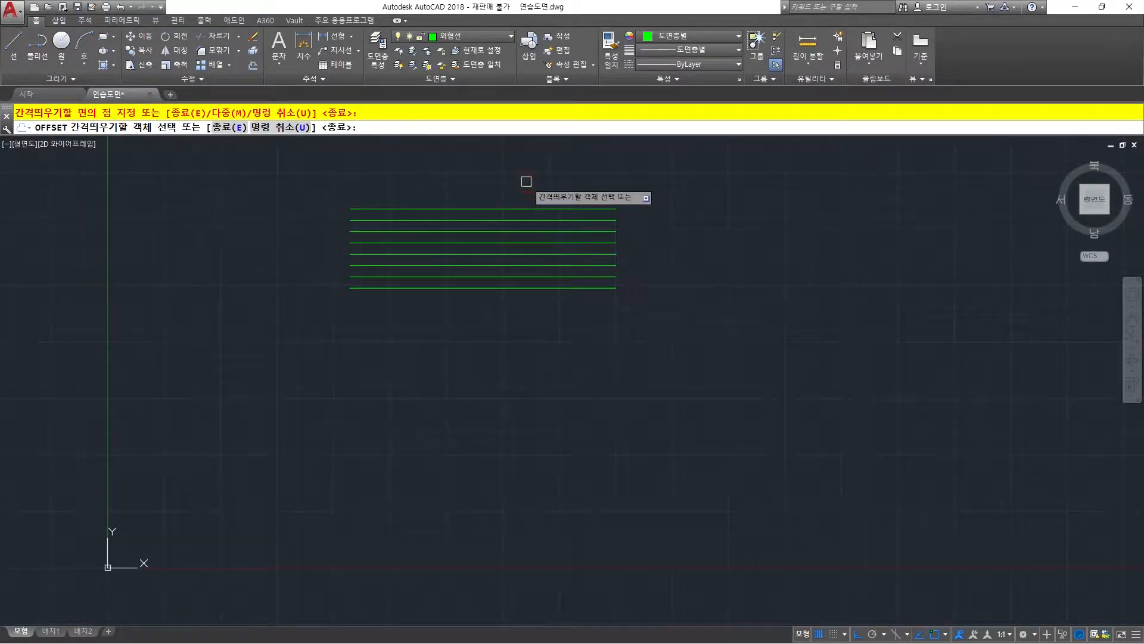
pyautogui.click(519, 209)
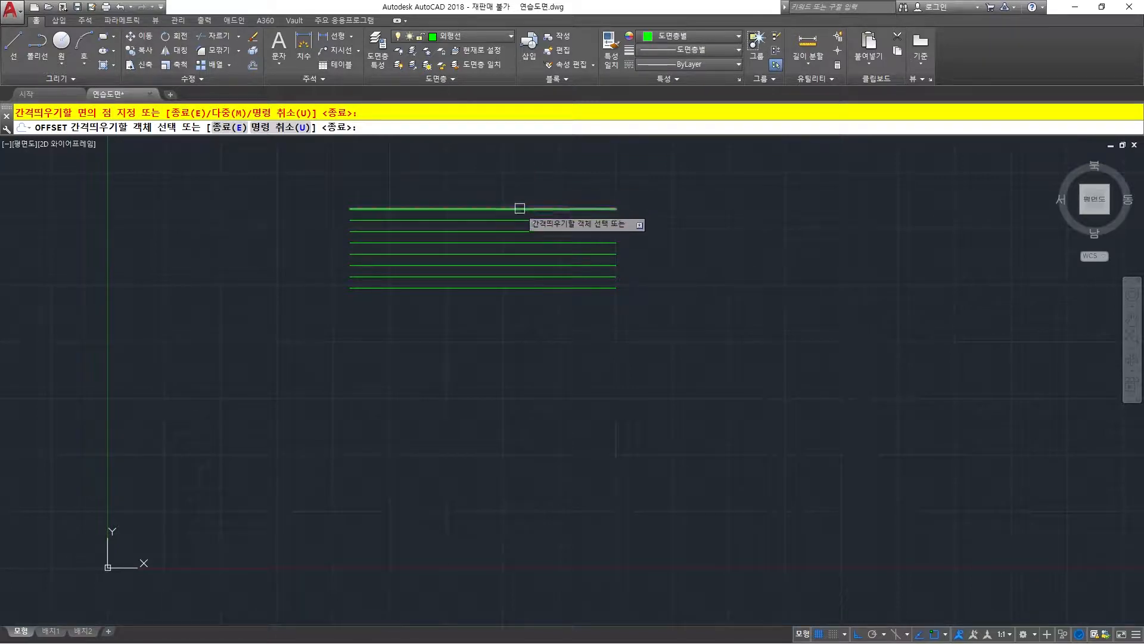
pyautogui.click(529, 179)
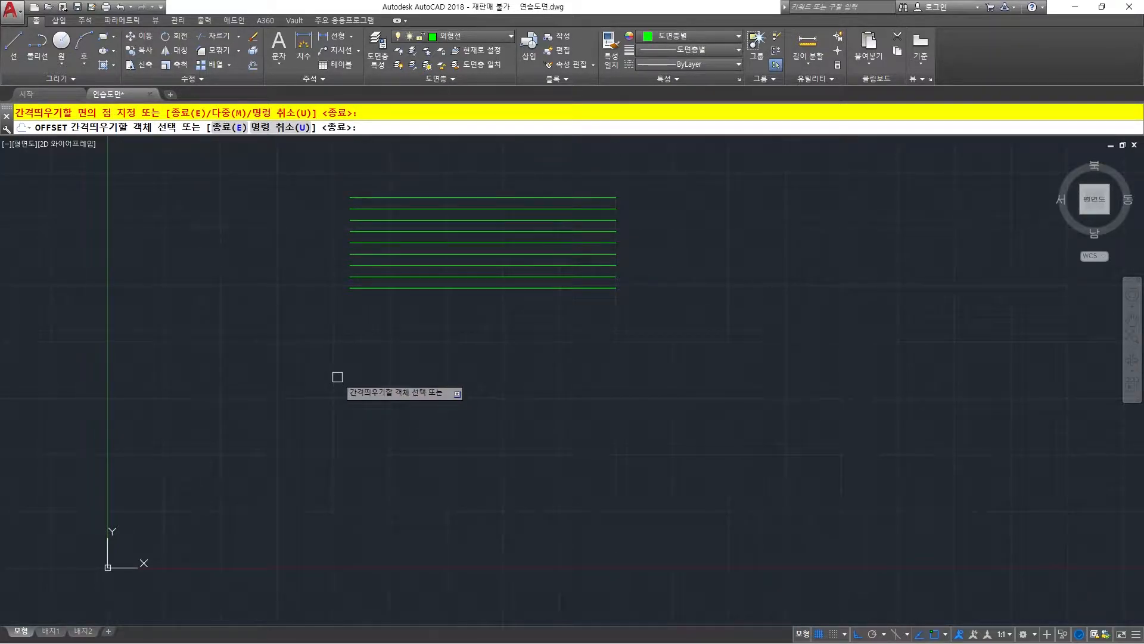
pyautogui.rightClick(299, 221)
pyautogui.rightClick(299, 223)
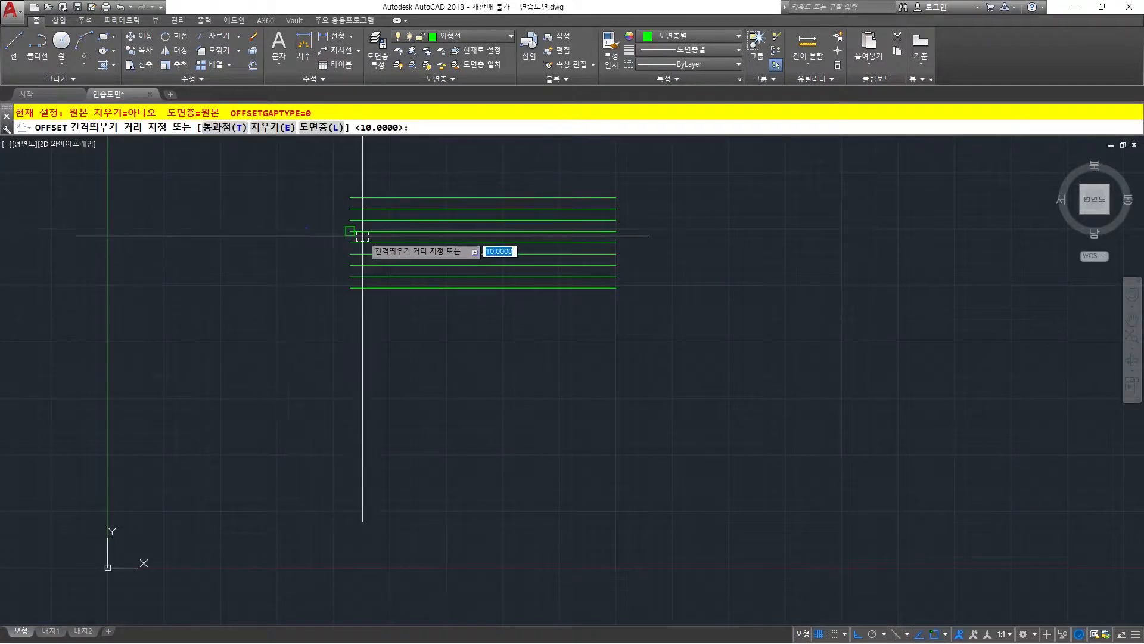
pyautogui.rightClick(265, 230)
pyautogui.rightClick(266, 230)
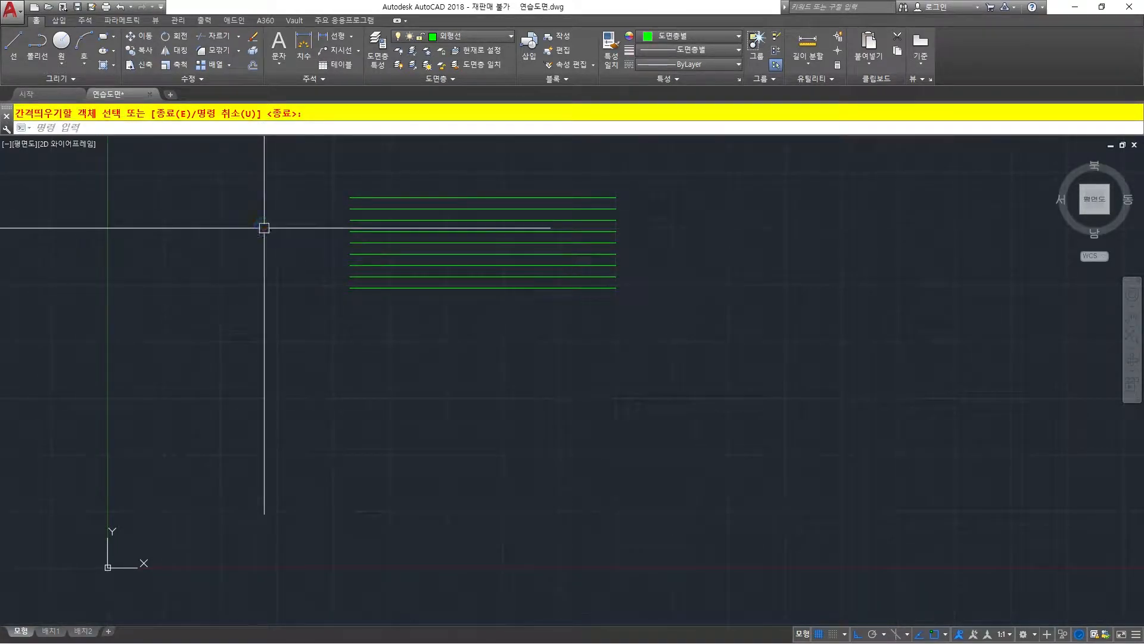
# Draw a vertical line joining the left ends of the horizontal lines, from the uppermost to the lowest.
pyautogui.moveTo(423, 169); pyautogui.dragTo(417, 215, button='middle')
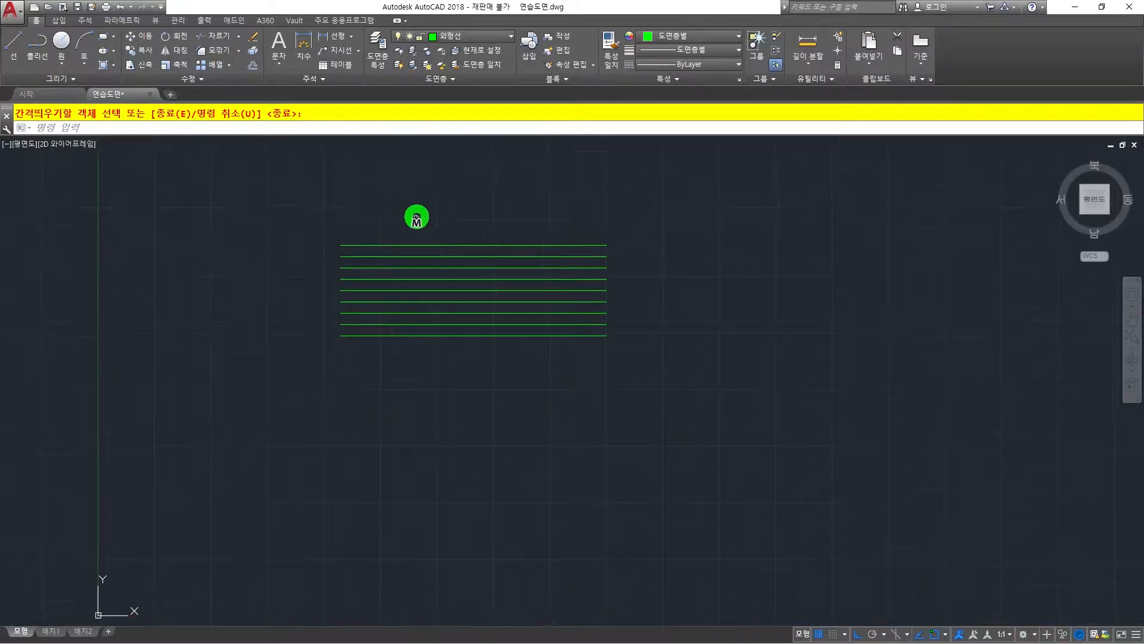
pyautogui.scroll(2, 394, 224)
pyautogui.moveTo(427, 202); pyautogui.dragTo(427, 201, button='middle')
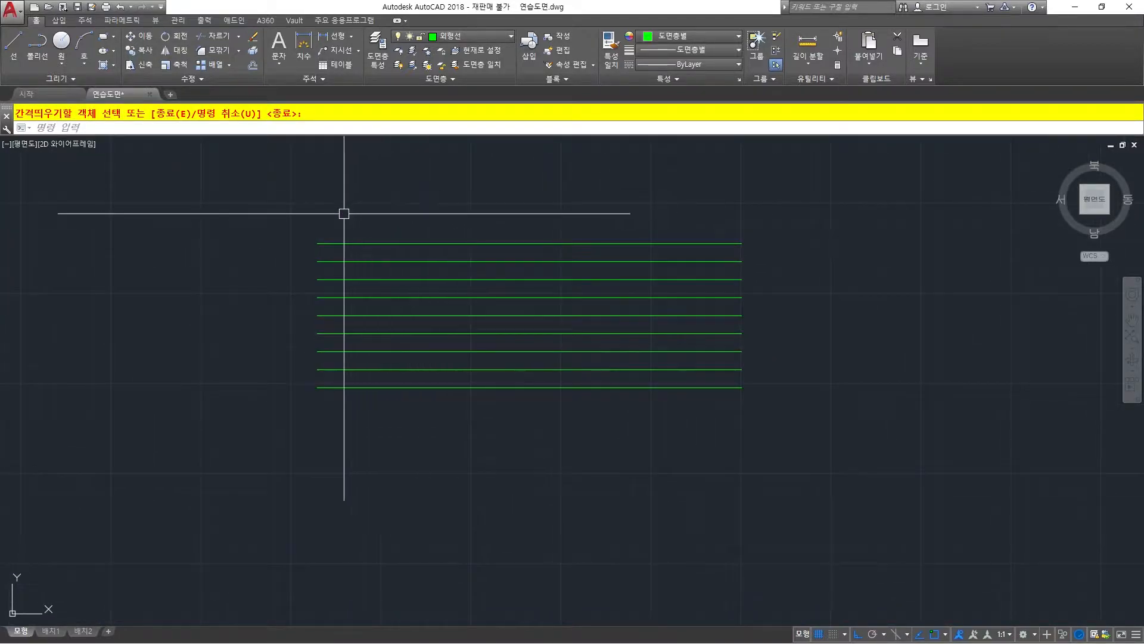
pyautogui.write('l')
pyautogui.press('space')
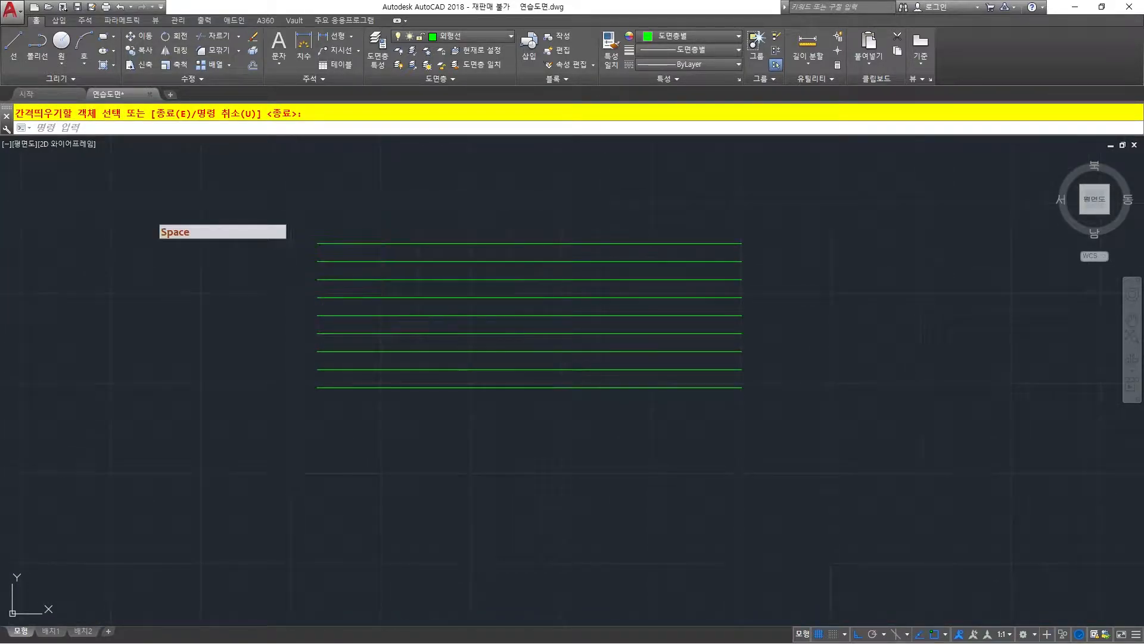
pyautogui.click(316, 244)
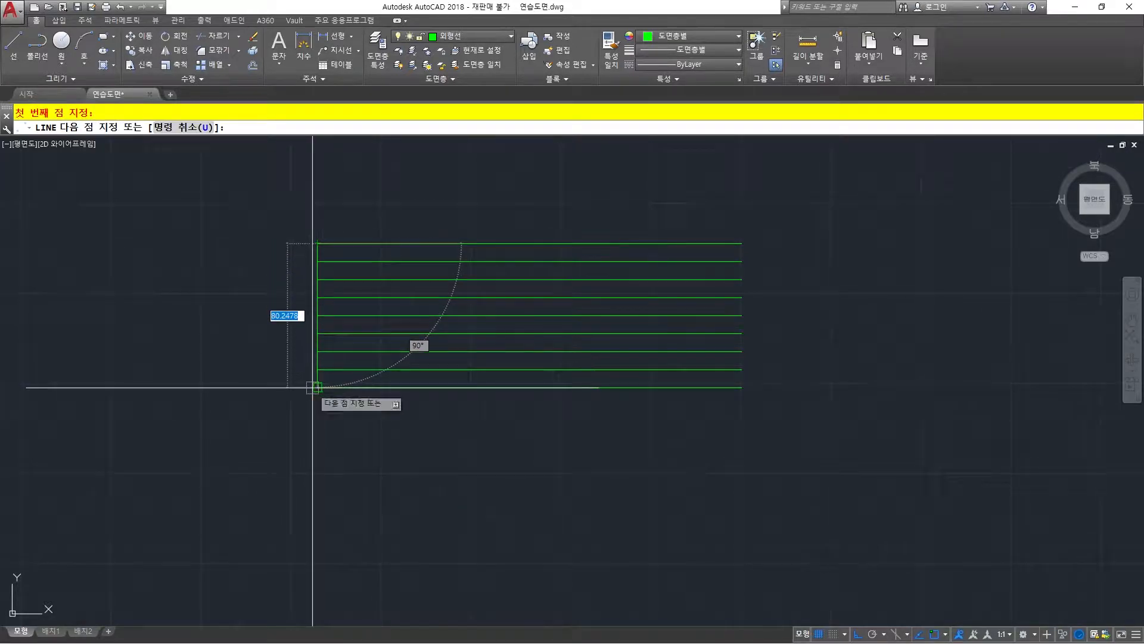
pyautogui.click(317, 387)
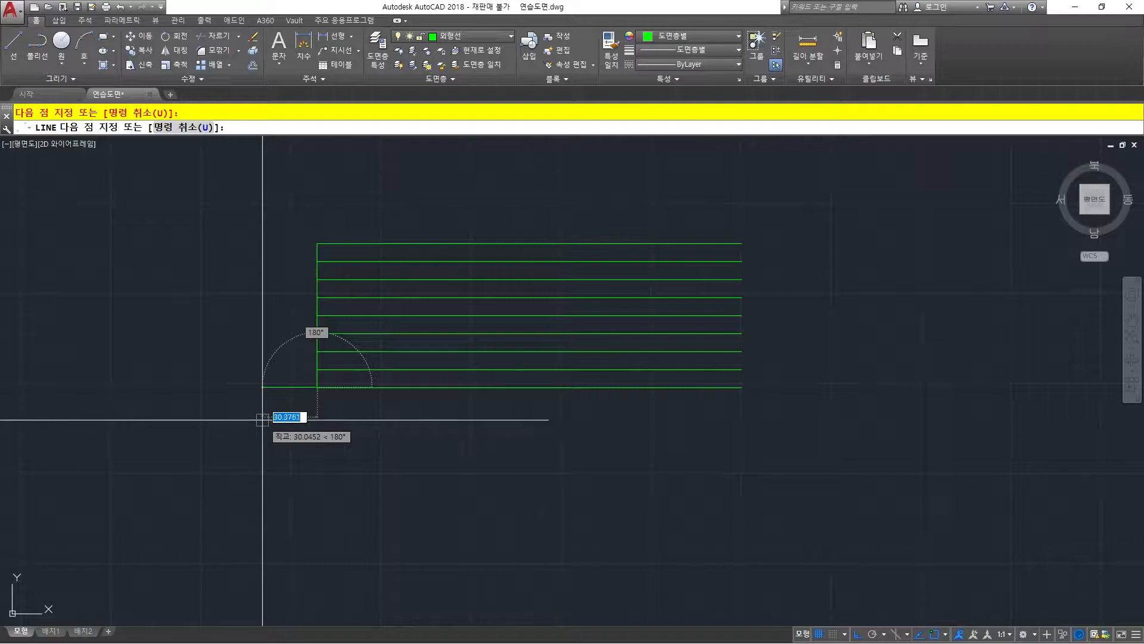
pyautogui.press('space')
# Offset the vertical line to the right by a distance of 20.
pyautogui.scroll(2, 290, 394)
pyautogui.moveTo(302, 329); pyautogui.dragTo(264, 388, button='middle')
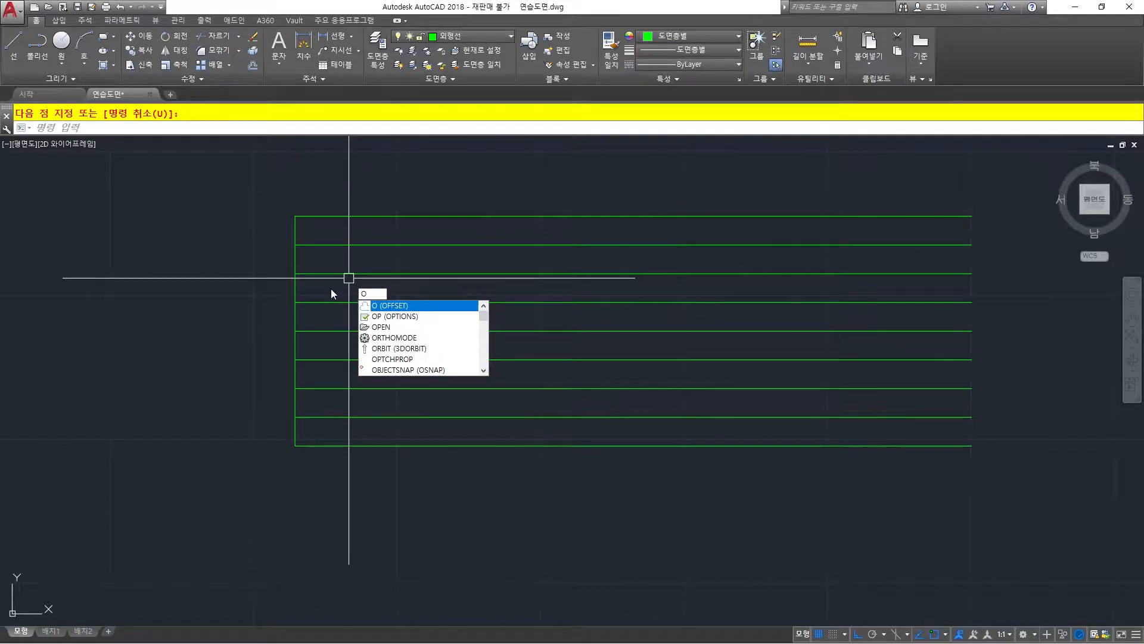
pyautogui.press('space')
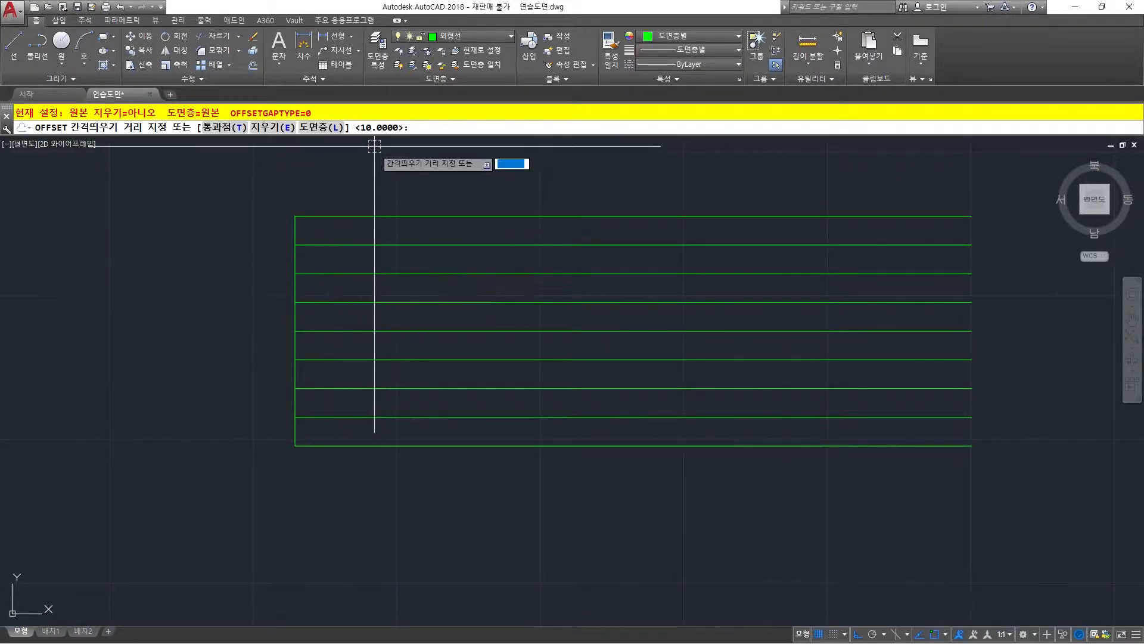
pyautogui.write('20')
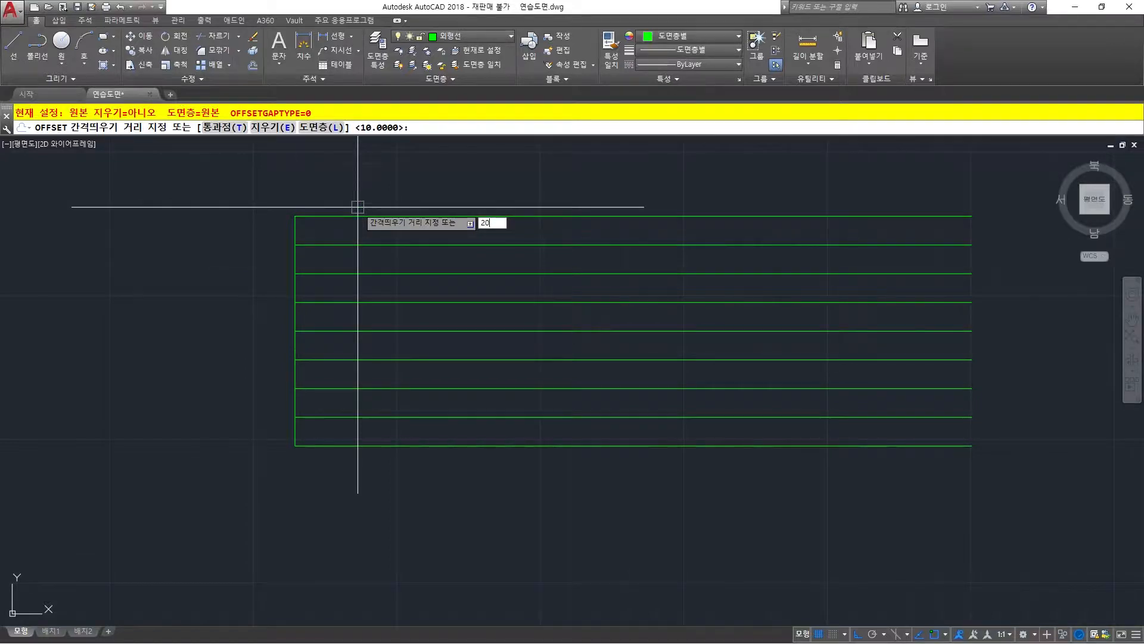
pyautogui.press('space')
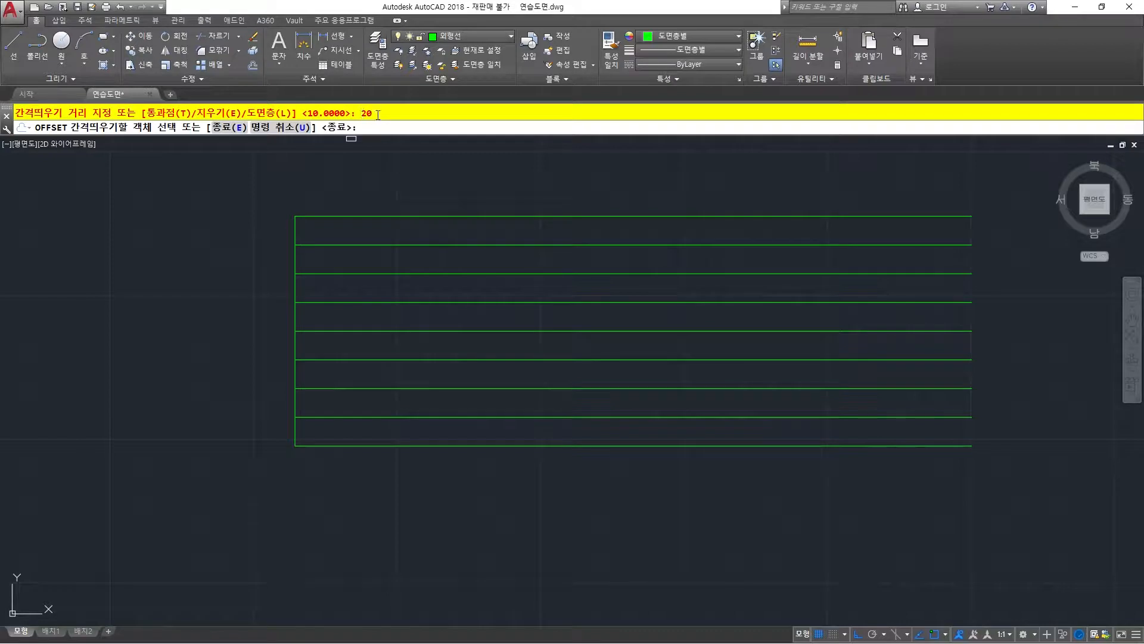
pyautogui.click(296, 230)
pyautogui.click(401, 231)
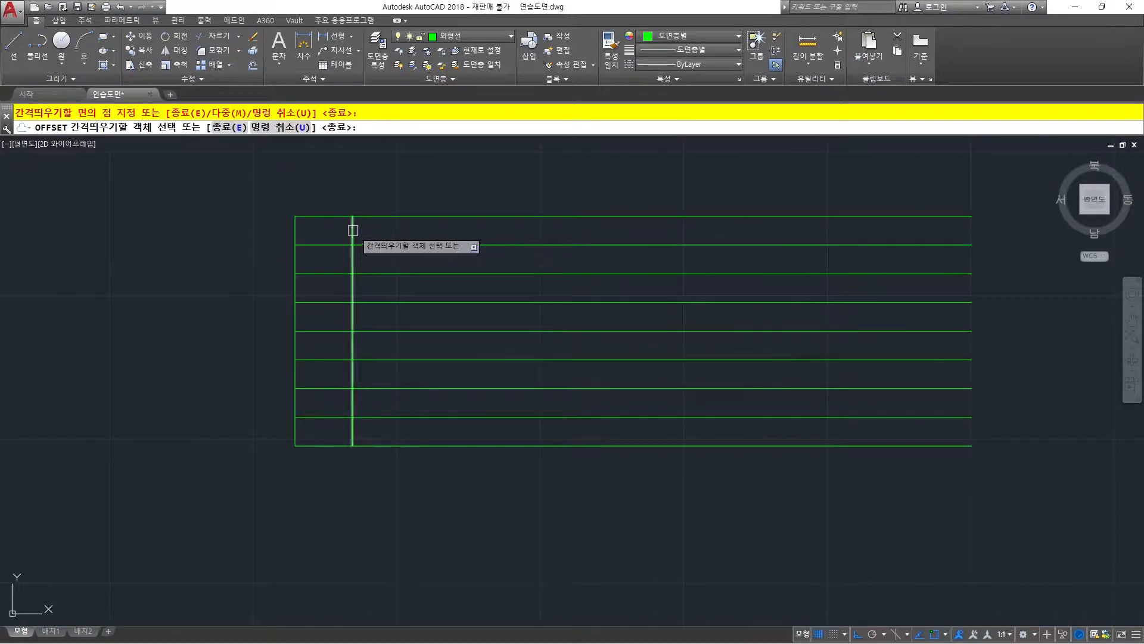
# Offset the rightmost vertical line 20 to the right seven more times, each time from the newest copy.
pyautogui.click(353, 231)
pyautogui.click(467, 230)
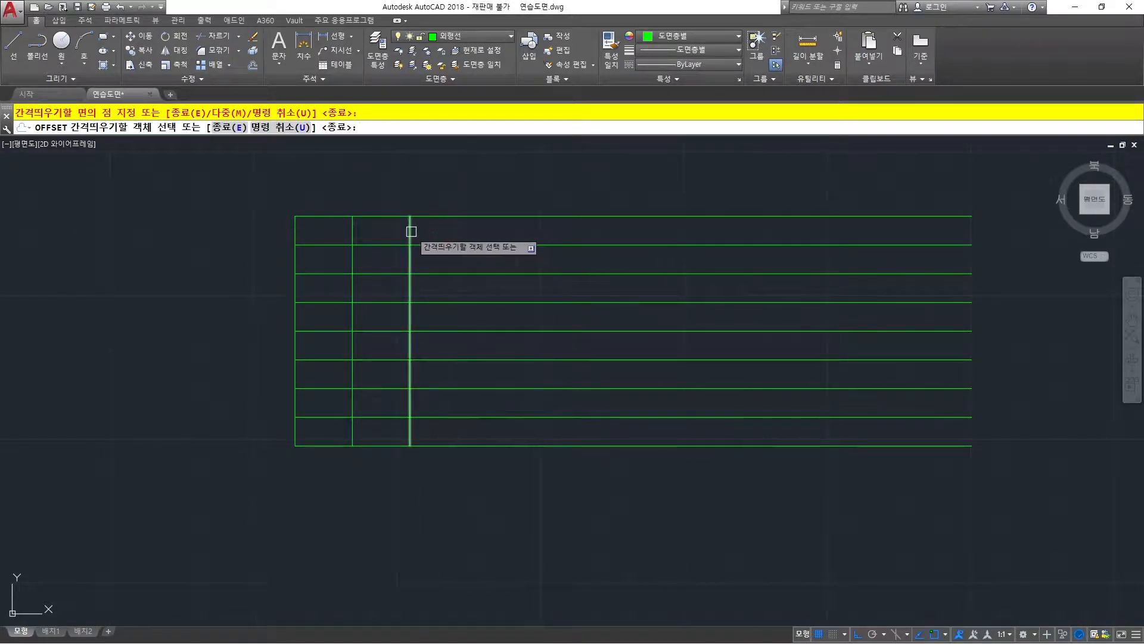
pyautogui.click(410, 231)
pyautogui.click(460, 230)
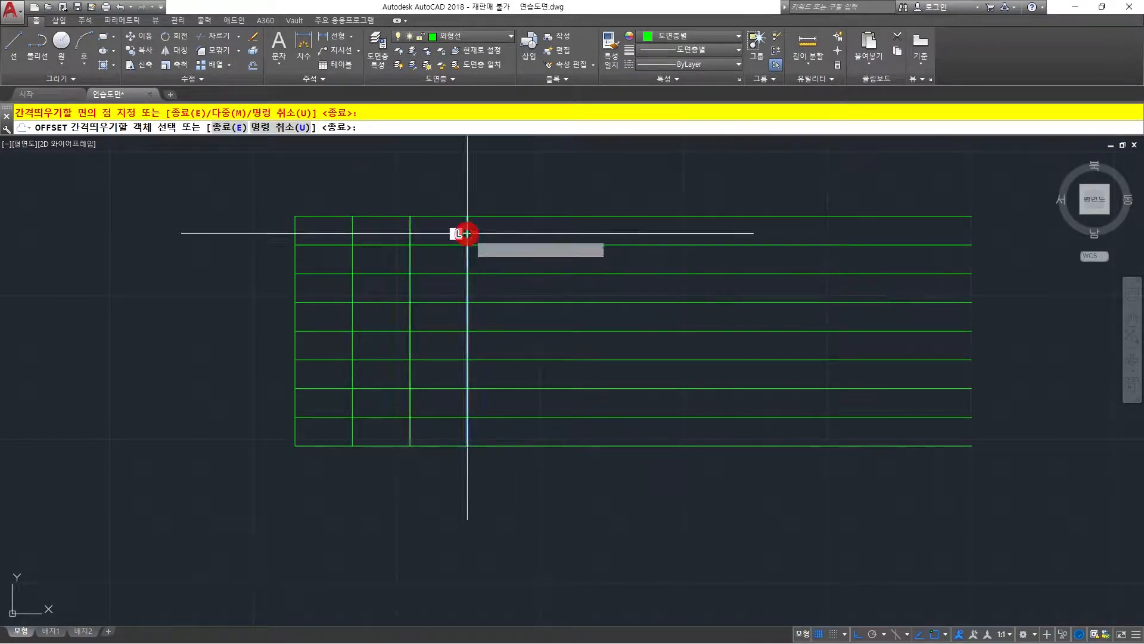
pyautogui.click(467, 233)
pyautogui.click(549, 235)
pyautogui.click(526, 232)
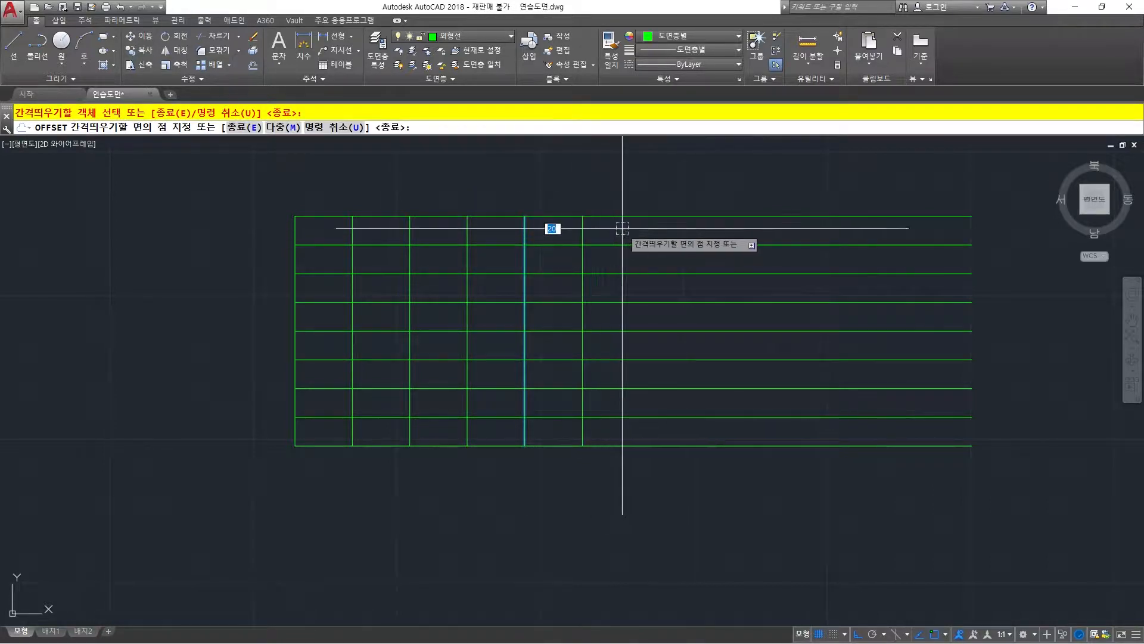
pyautogui.click(602, 233)
pyautogui.click(582, 230)
pyautogui.click(643, 230)
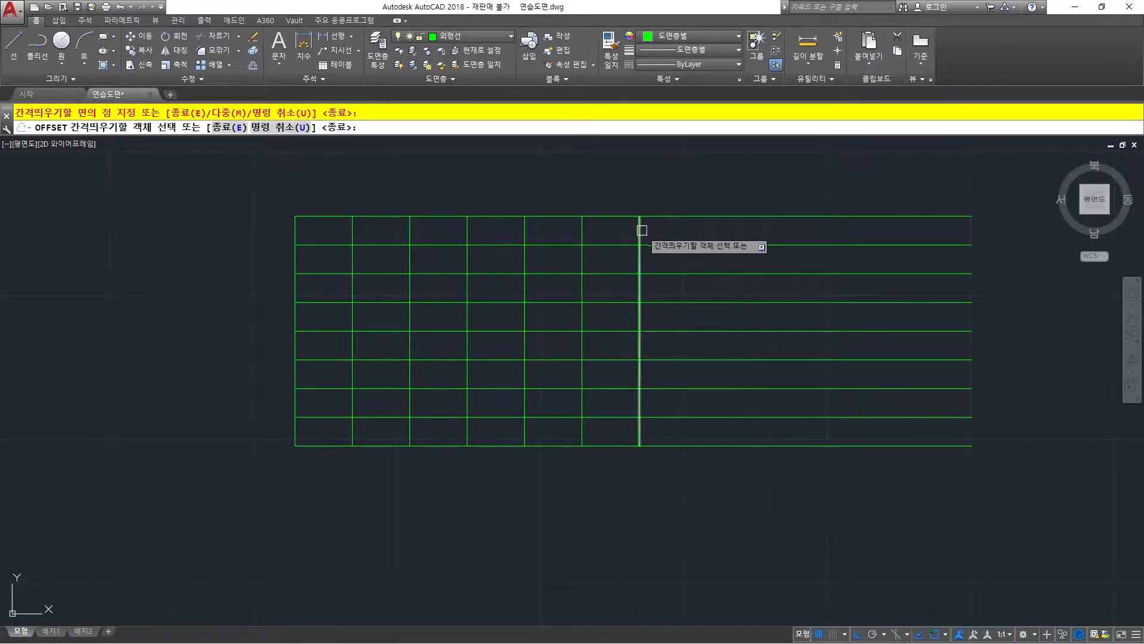
pyautogui.click(642, 230)
pyautogui.click(723, 230)
pyautogui.click(698, 230)
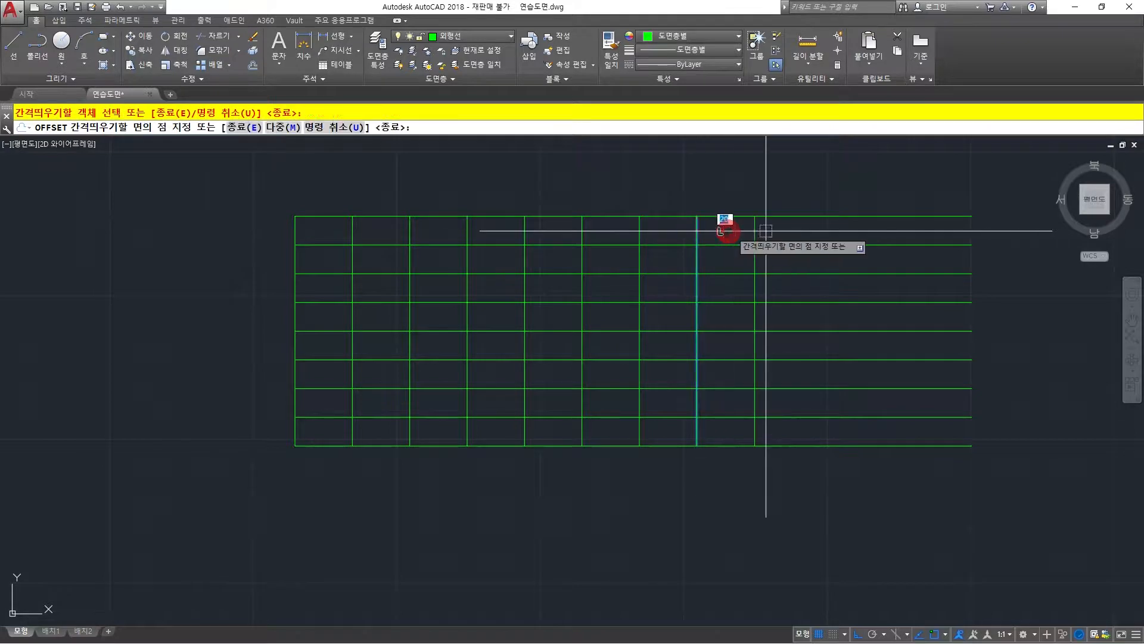
pyautogui.click(792, 230)
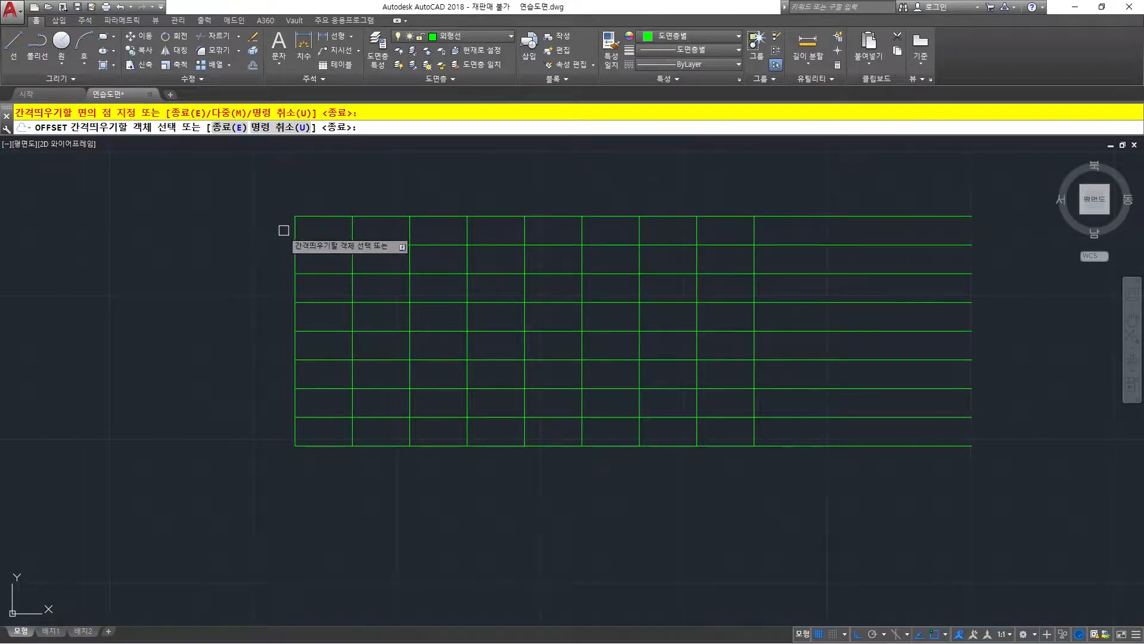
# Offset the original vertical line 20 to the left and add a horizontal linear dimension above the gap between the two lines.
pyautogui.click(292, 229)
pyautogui.click(141, 244)
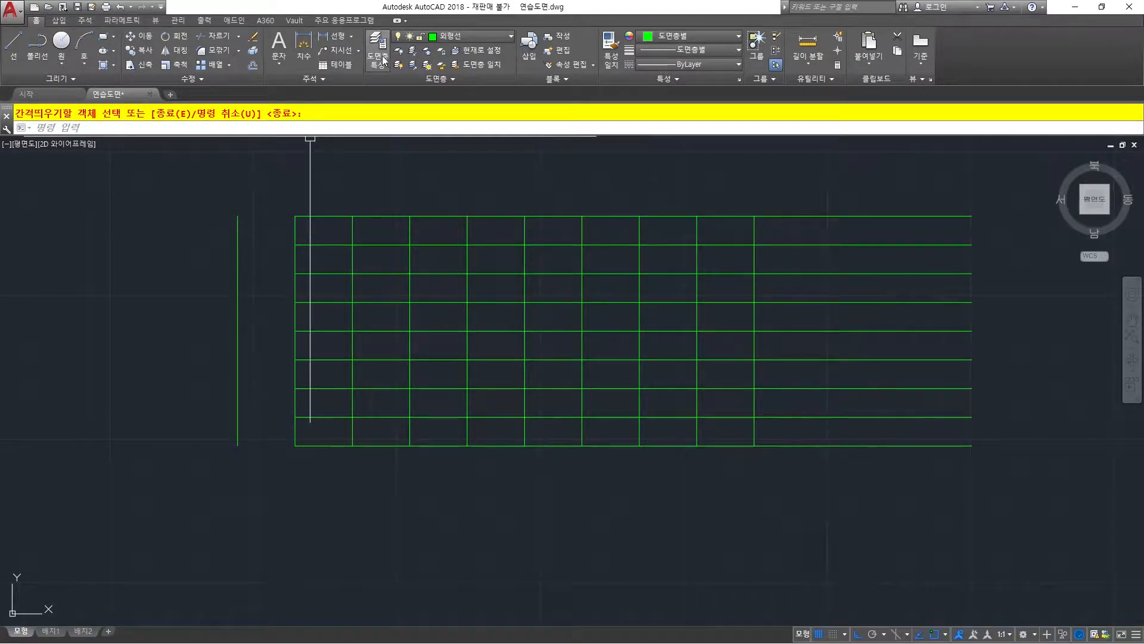
pyautogui.click(326, 37)
pyautogui.click(238, 216)
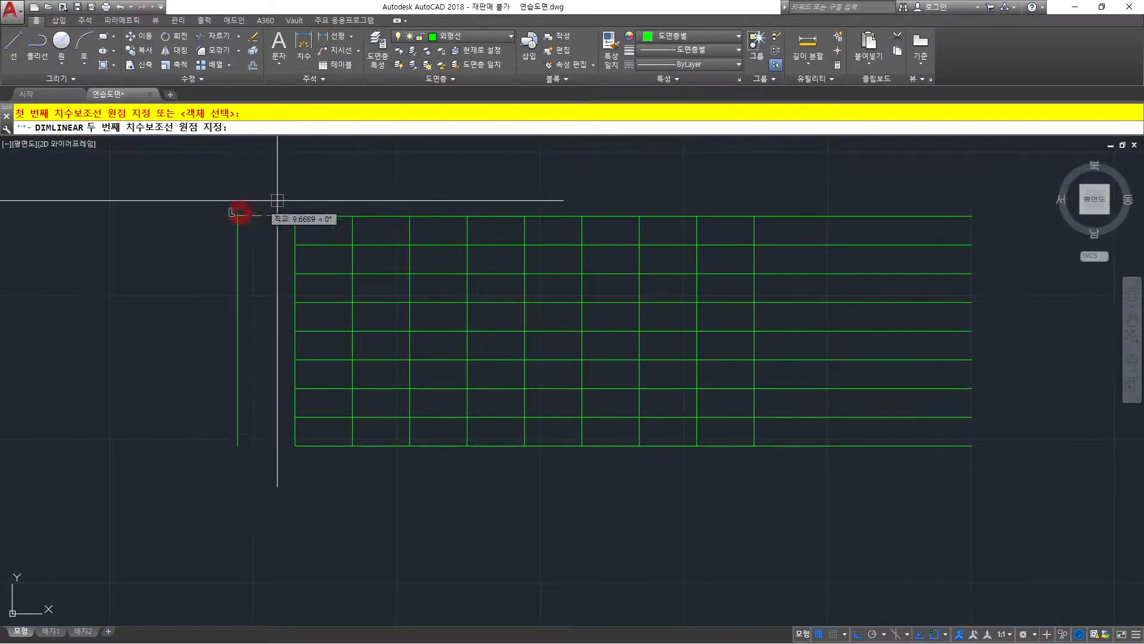
pyautogui.click(295, 215)
pyautogui.click(276, 191)
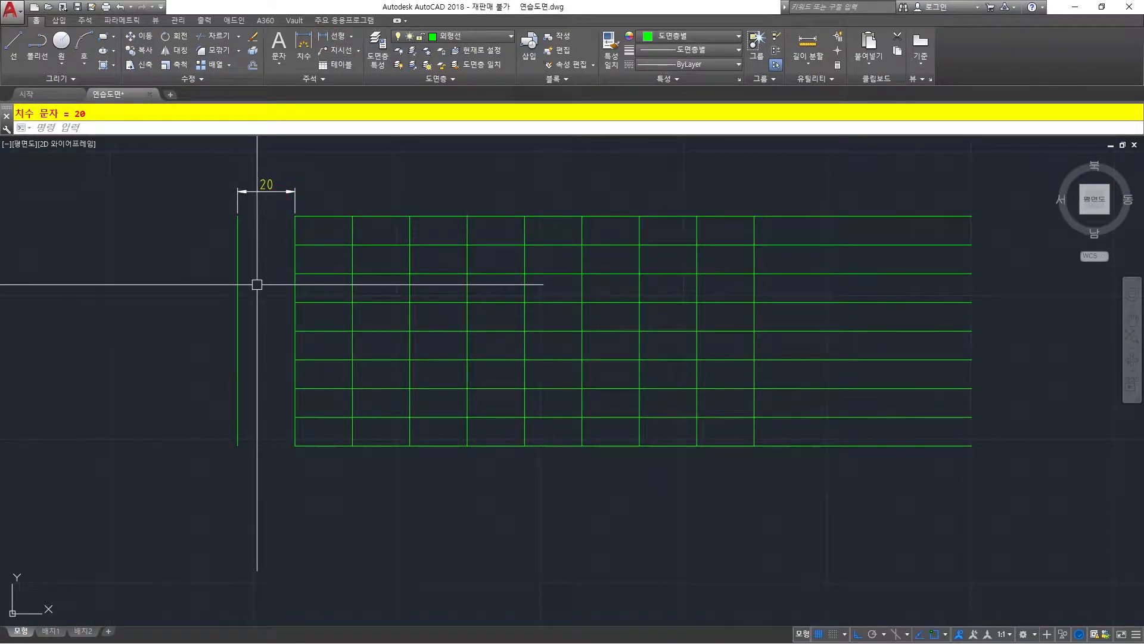
# Add a linear dimension above the grid's first column, level with the existing horizontal dimension.
pyautogui.rightClick(310, 198)
pyautogui.click(298, 216)
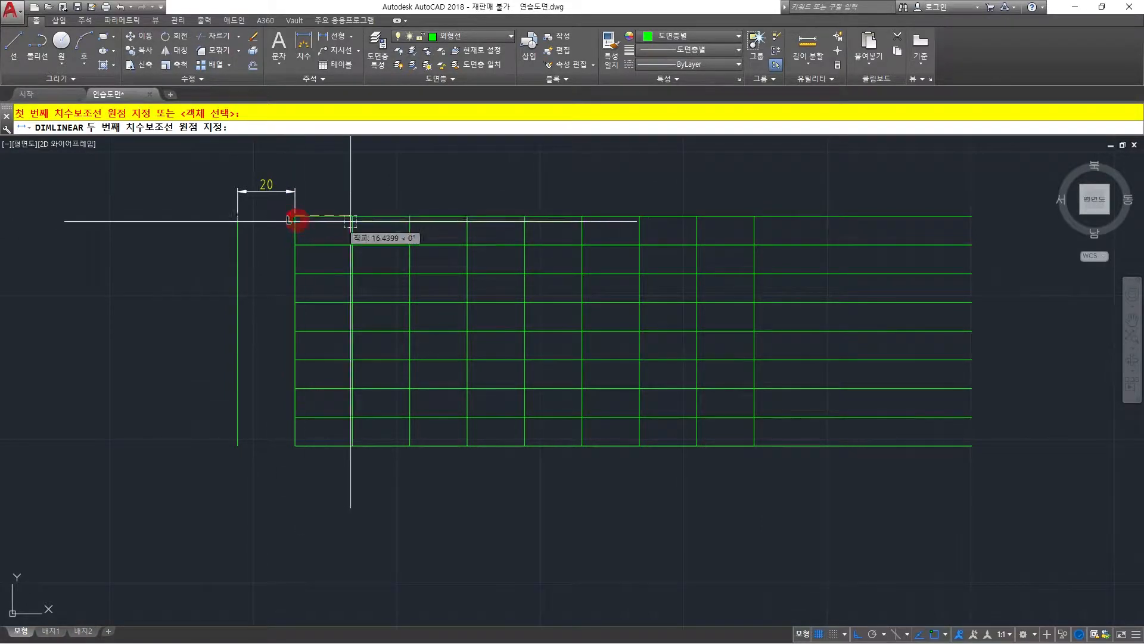
pyautogui.click(352, 215)
pyautogui.click(299, 190)
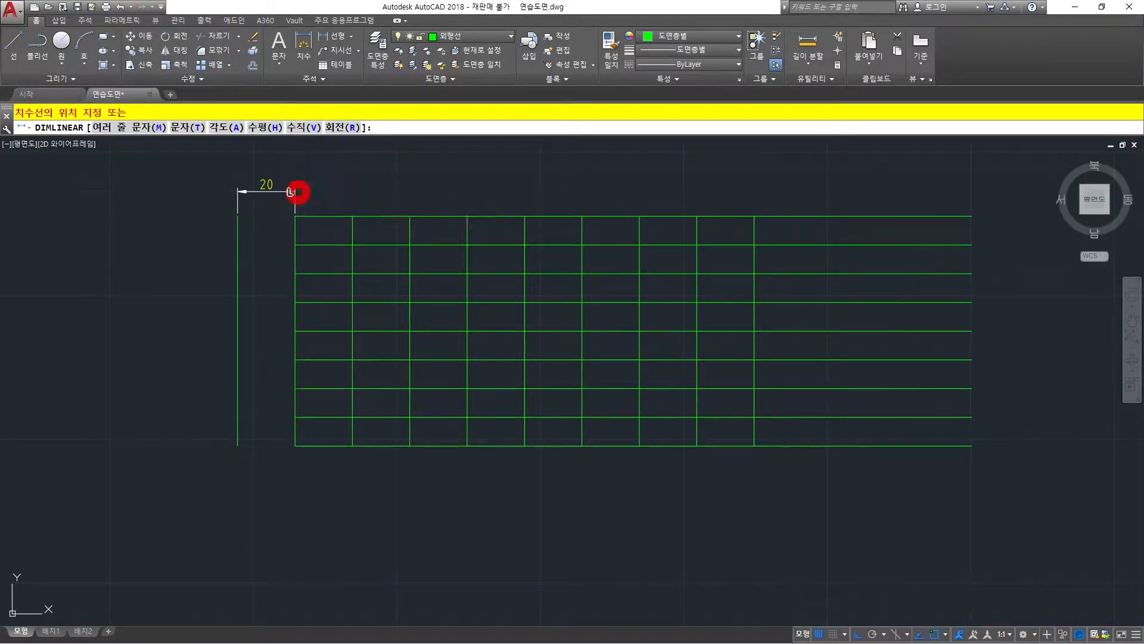
# Add a vertical linear dimension to the left of the grid for the height of its top row.
pyautogui.scroll(3, 281, 268)
pyautogui.moveTo(286, 253); pyautogui.dragTo(286, 304, button='middle')
pyautogui.rightClick(279, 263)
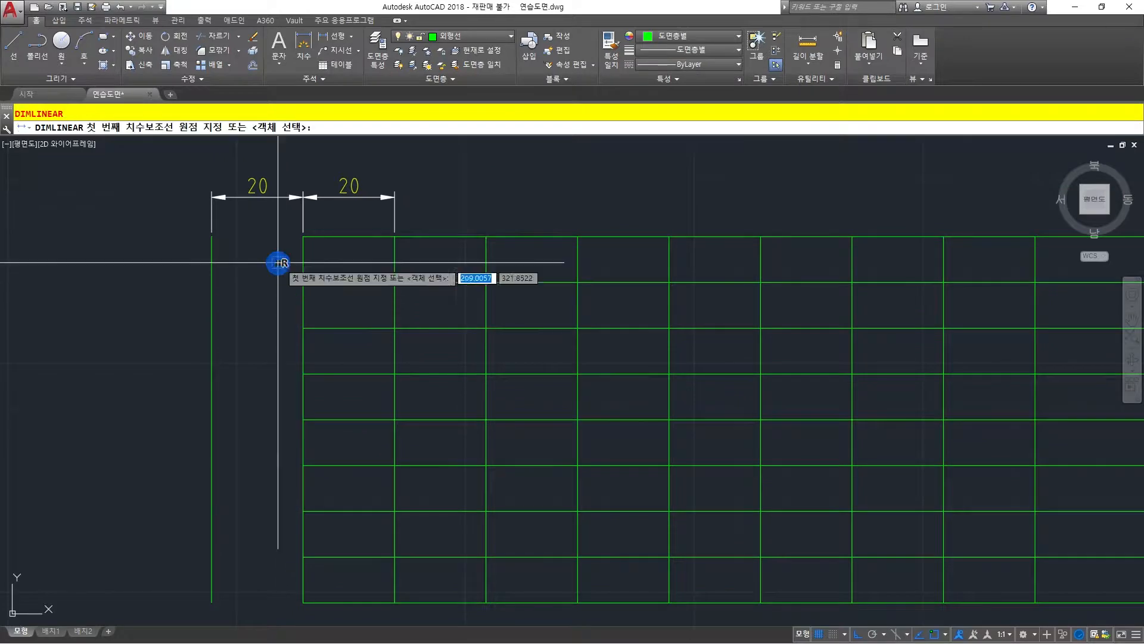
pyautogui.click(303, 237)
pyautogui.click(303, 282)
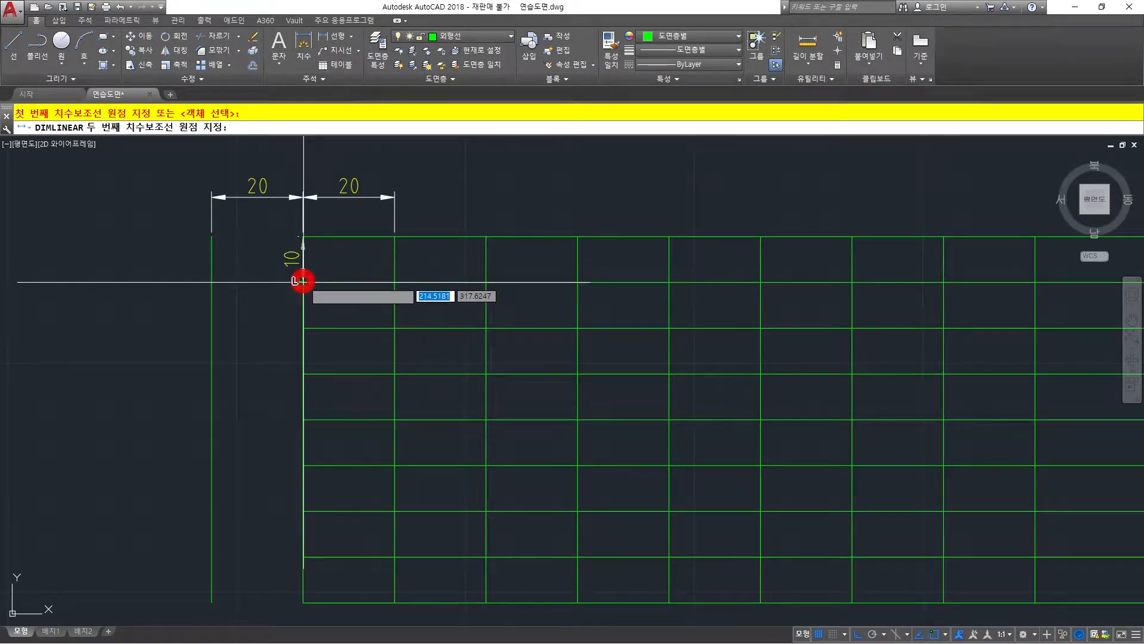
pyautogui.click(261, 255)
# Draw a circle of radius 25 in the empty space below the left part of the grid.
pyautogui.scroll(-3, 318, 296)
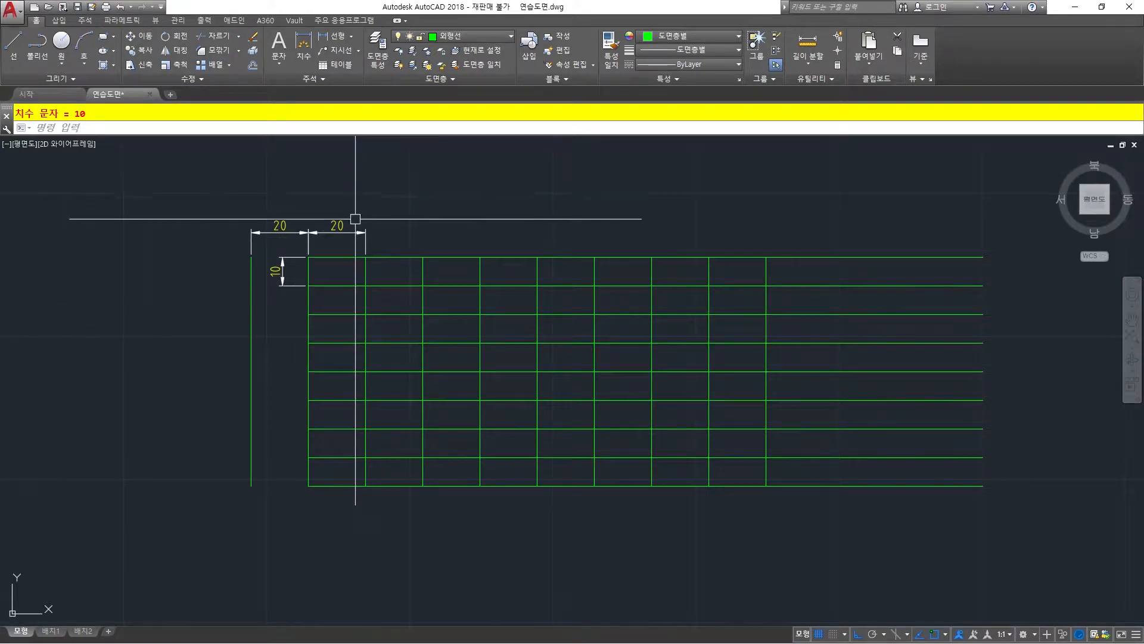
pyautogui.scroll(-2, 356, 217)
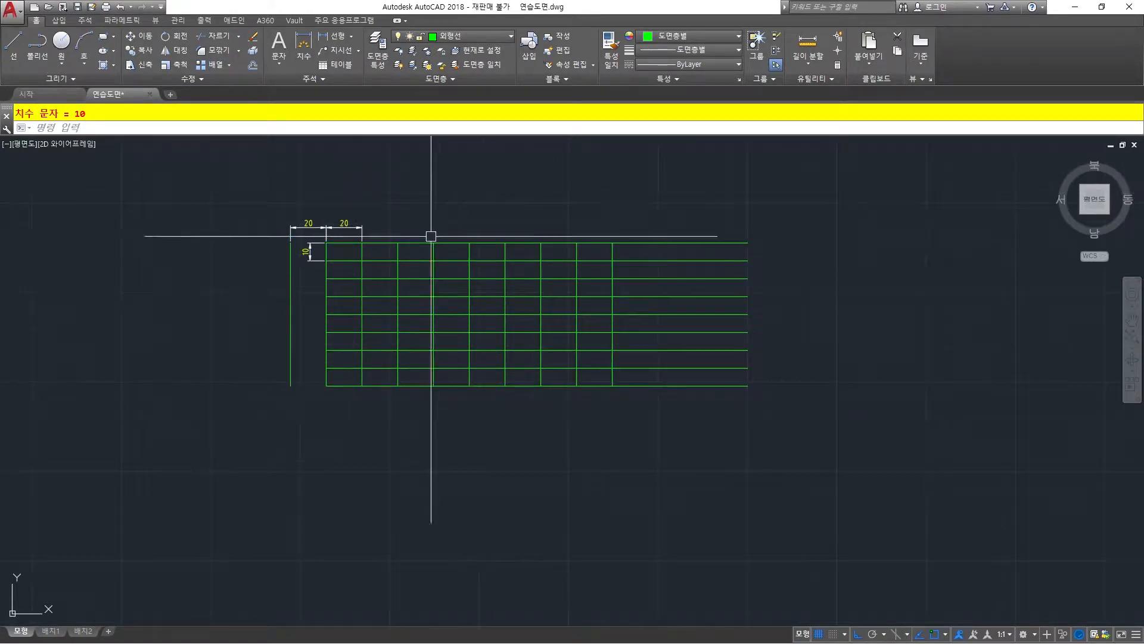
pyautogui.click(59, 43)
pyautogui.click(382, 479)
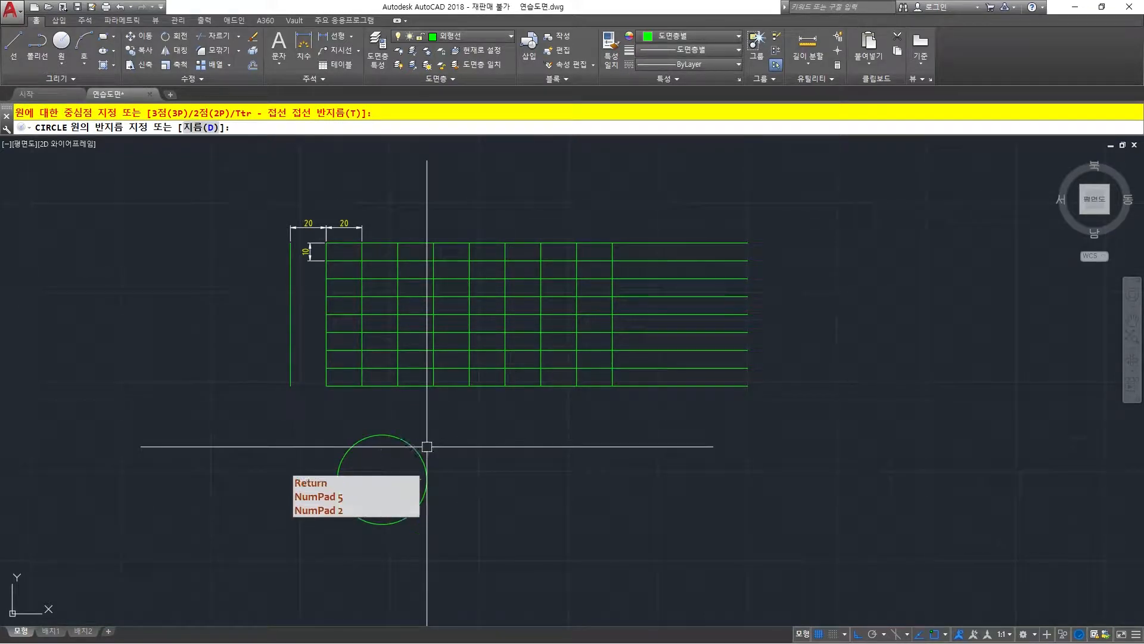
pyautogui.press('Return')
# Add a radius dimension to the circle, placed outside its lower left edge.
pyautogui.moveTo(421, 439); pyautogui.dragTo(392, 359, button='middle')
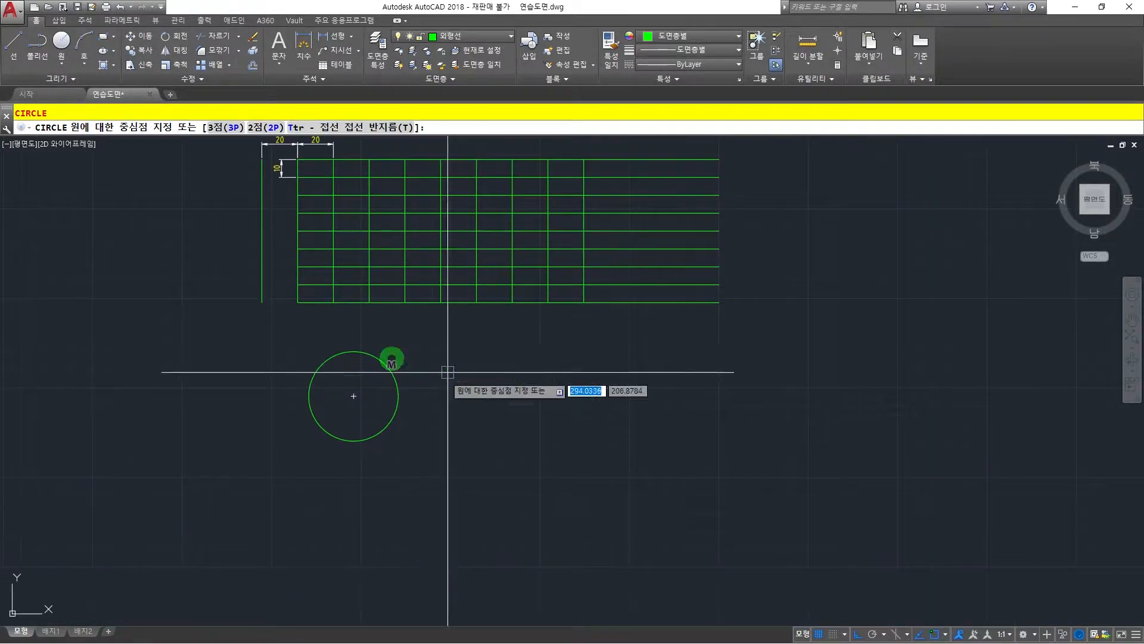
pyautogui.click(352, 37)
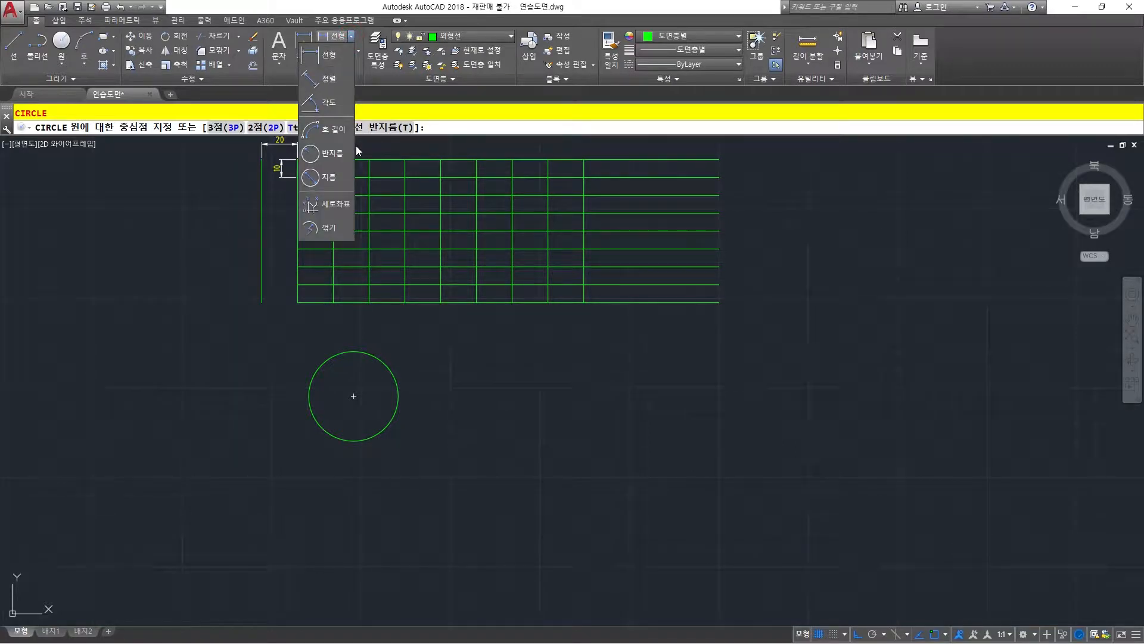
pyautogui.click(330, 154)
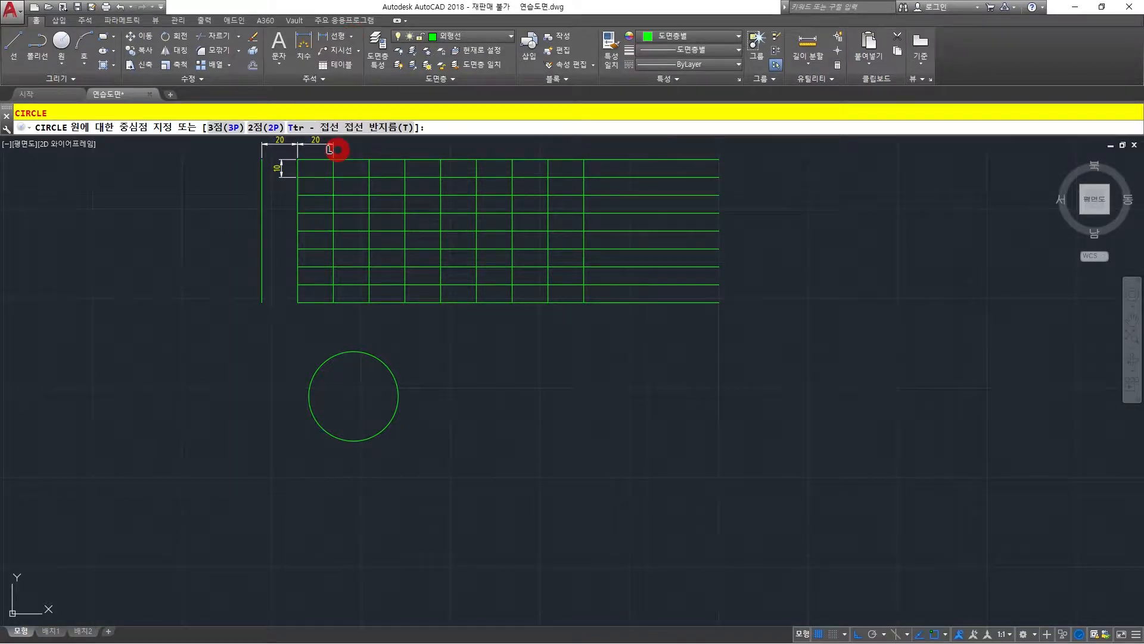
pyautogui.click(309, 410)
pyautogui.scroll(3, 353, 400)
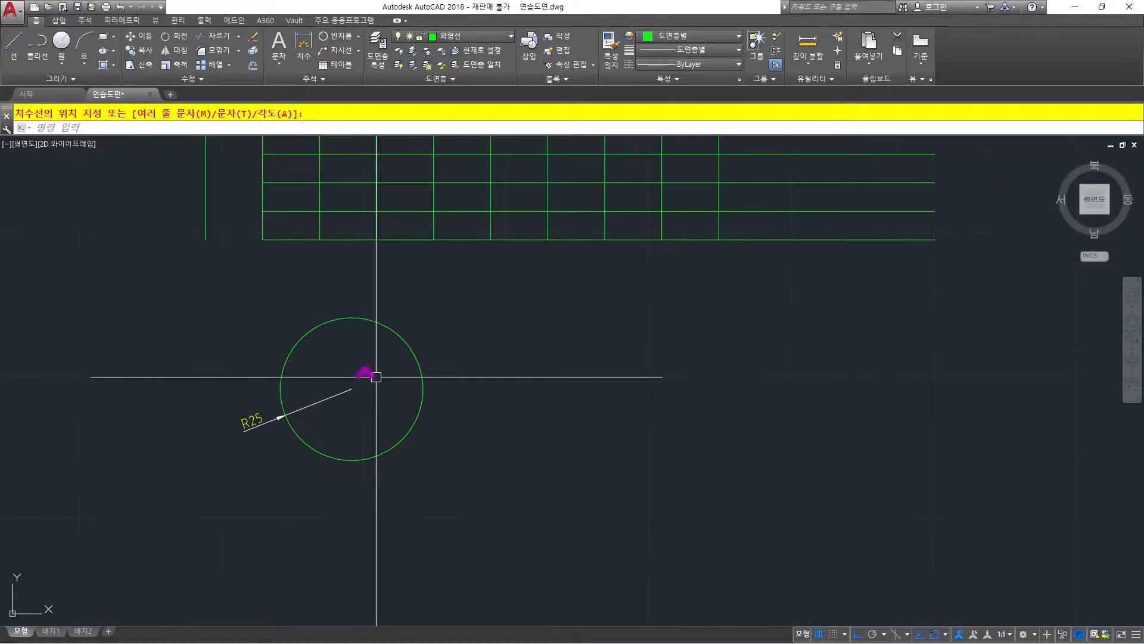
# Offset the radius-25 circle outward by a distance of 5.
pyautogui.moveTo(401, 344); pyautogui.dragTo(379, 375, button='middle')
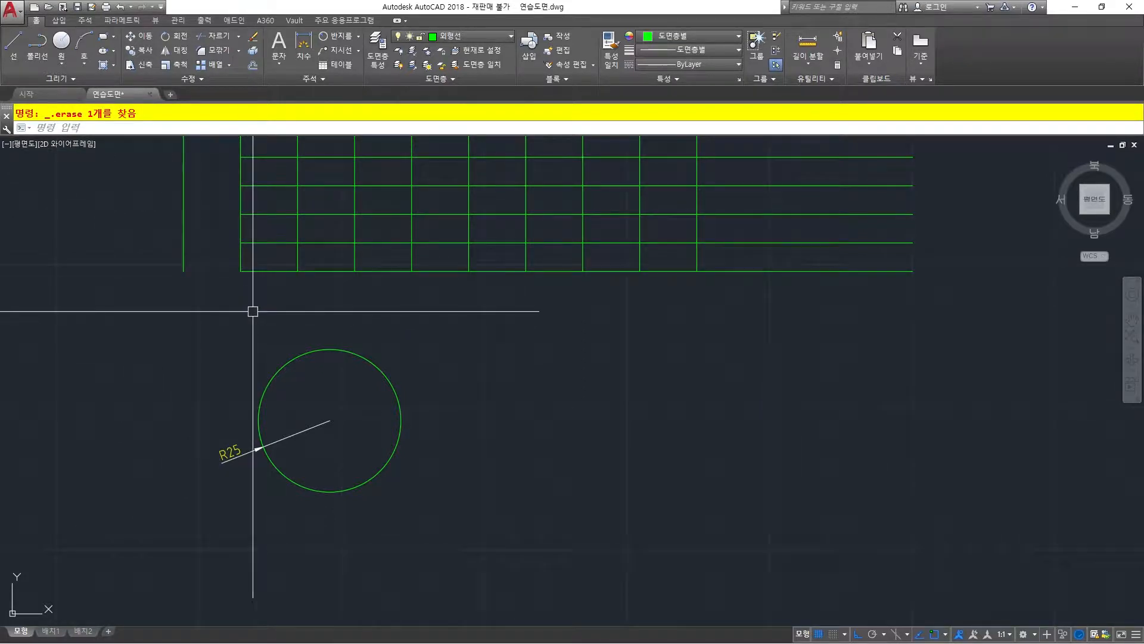
pyautogui.write('O')
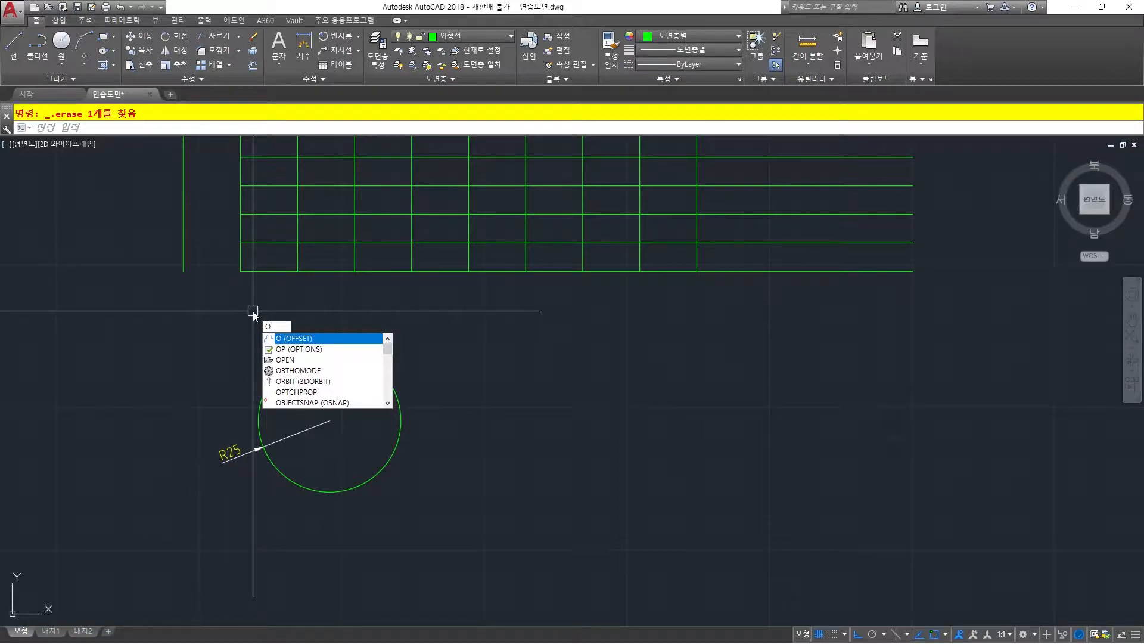
pyautogui.press('space')
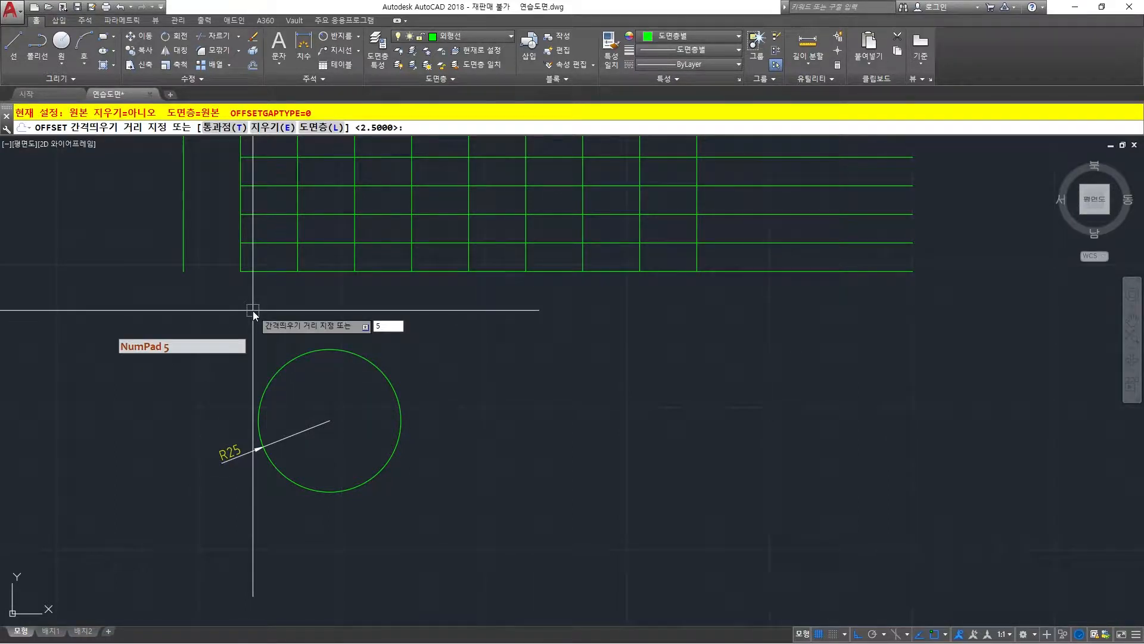
pyautogui.write('5')
pyautogui.press('Return')
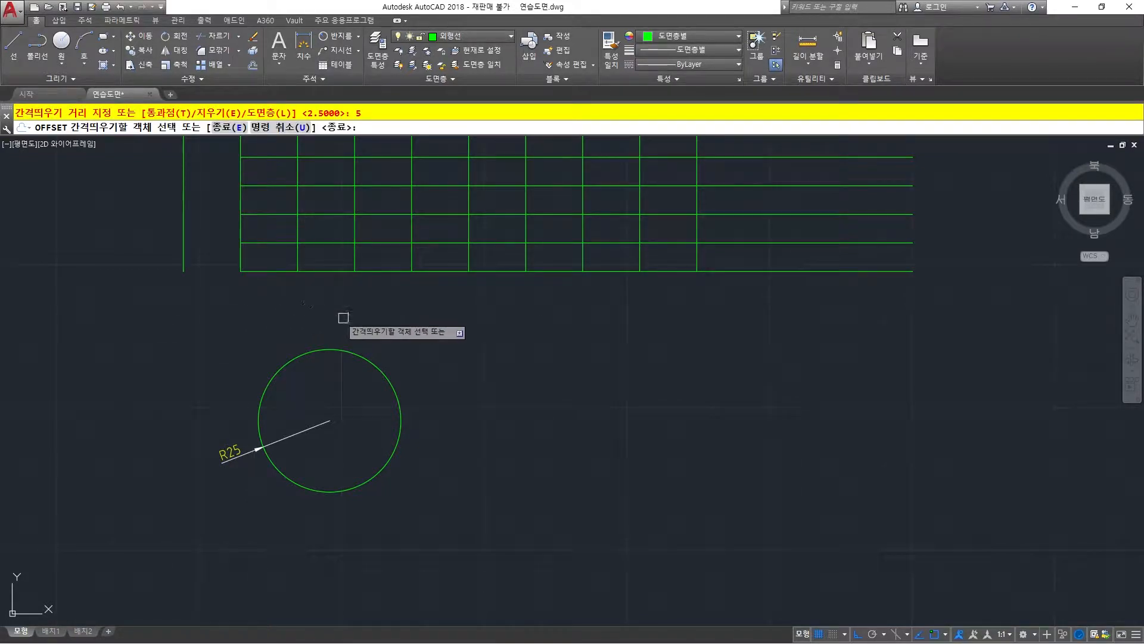
pyautogui.click(365, 358)
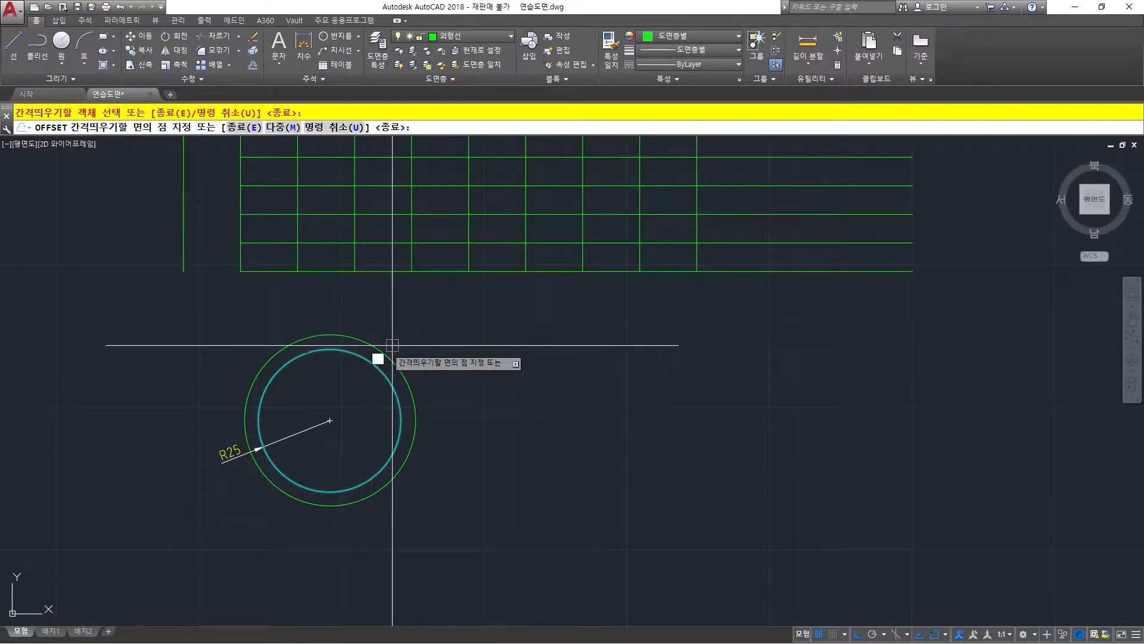
pyautogui.click(429, 335)
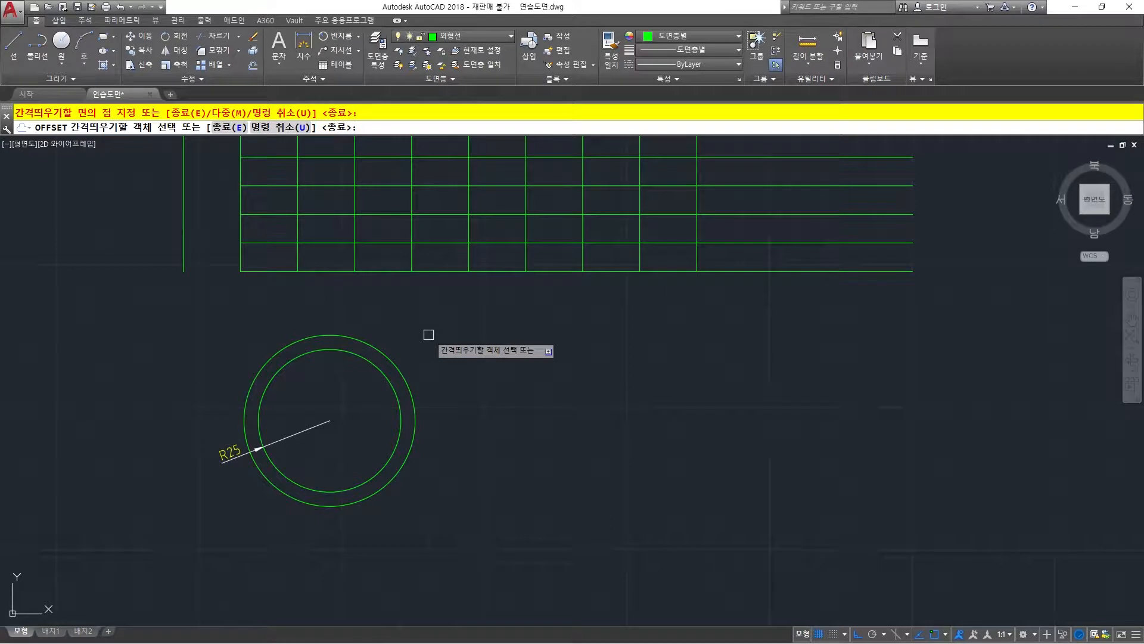
pyautogui.press('Return')
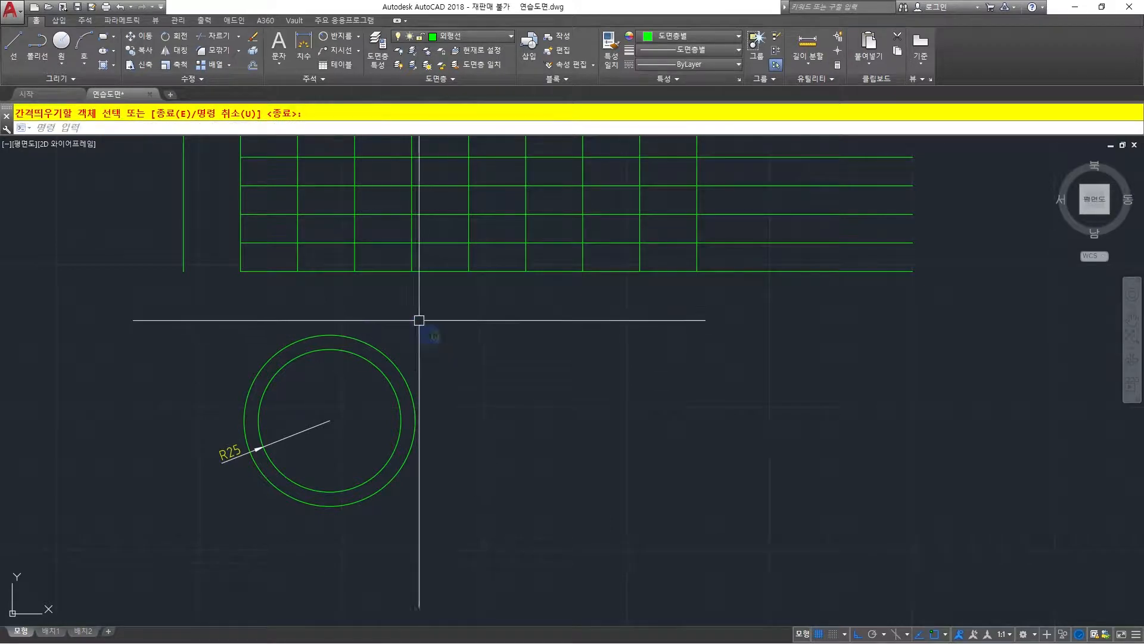
# Add a radius dimension to the outer circle, placed outside its left edge above the existing R25 dimension.
pyautogui.click(359, 37)
pyautogui.click(331, 38)
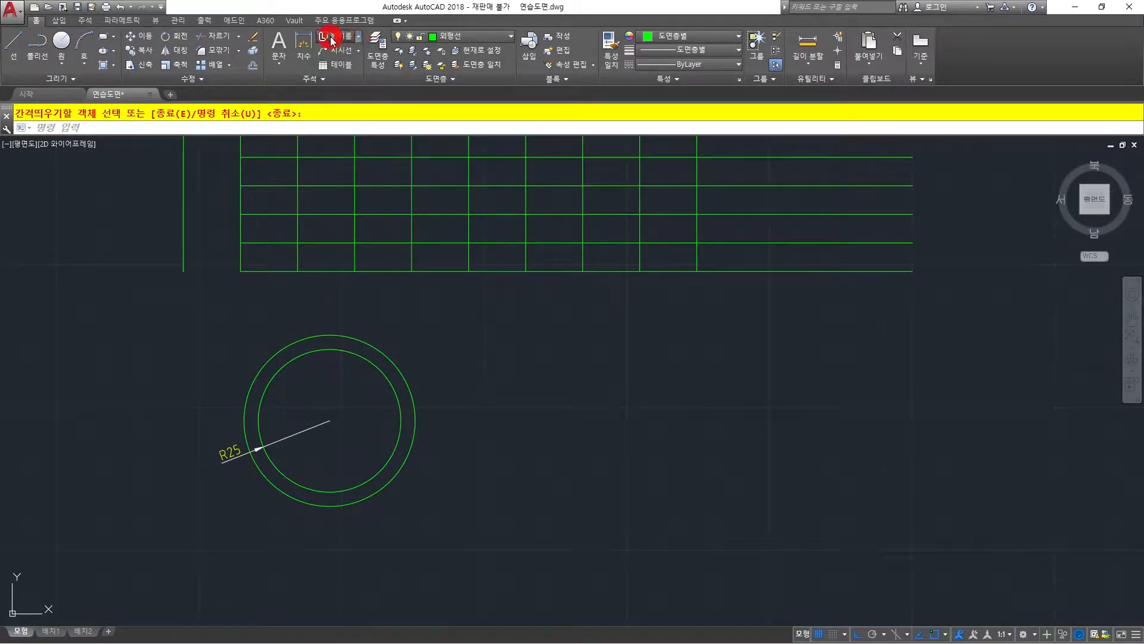
pyautogui.click(376, 339)
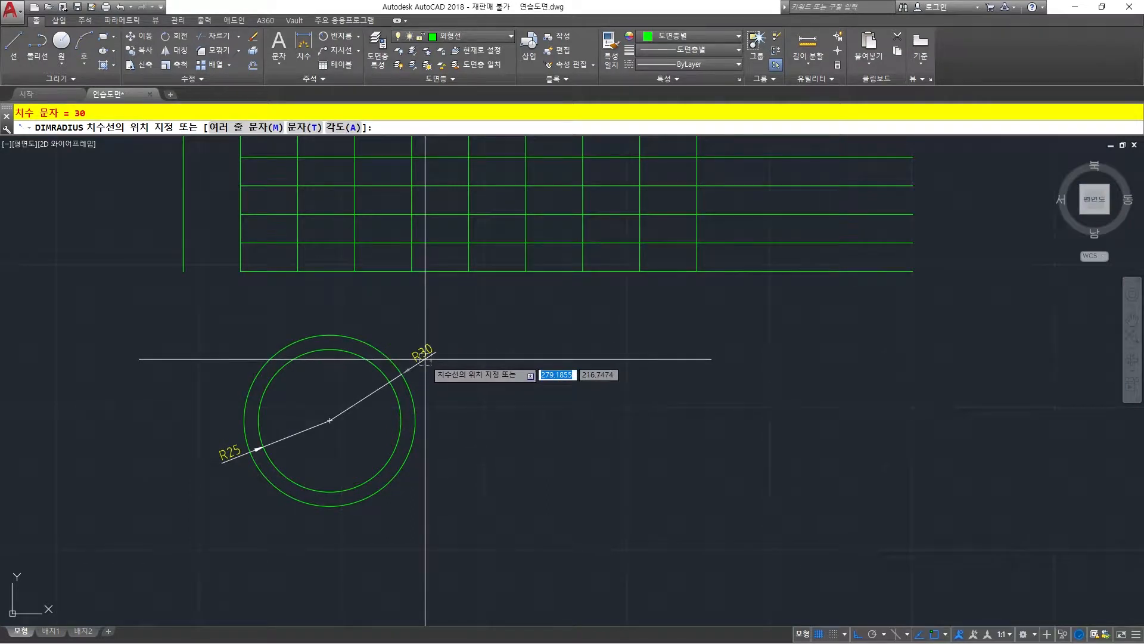
pyautogui.click(208, 407)
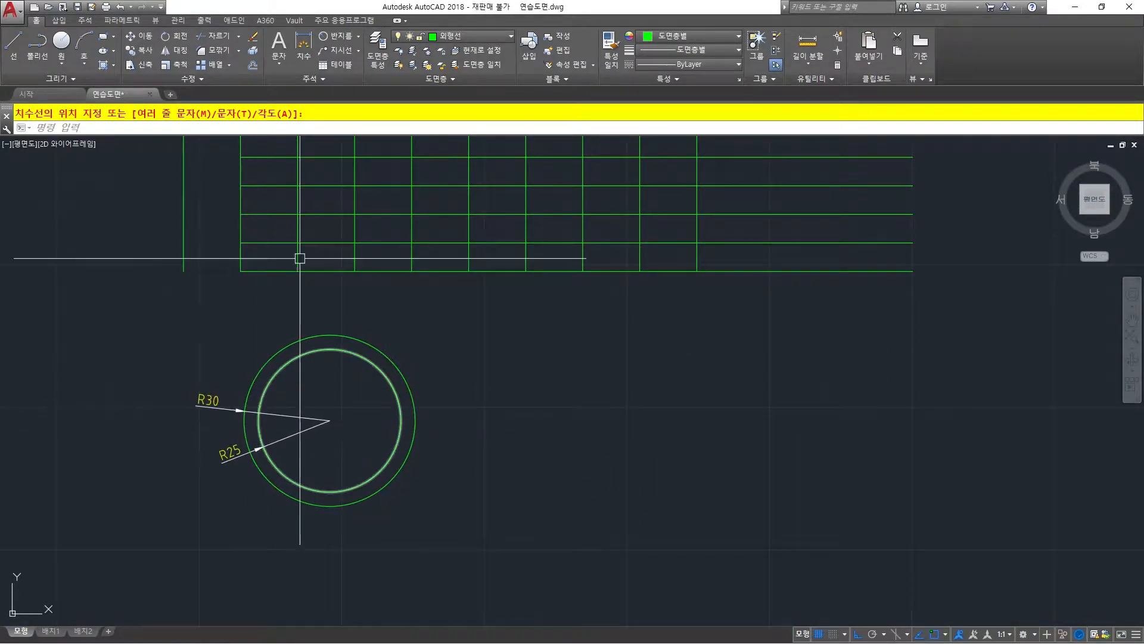
# Add diameter dimensions to the inner and outer circles, with both texts outside the circles' right edge, the outer one's above.
pyautogui.click(359, 37)
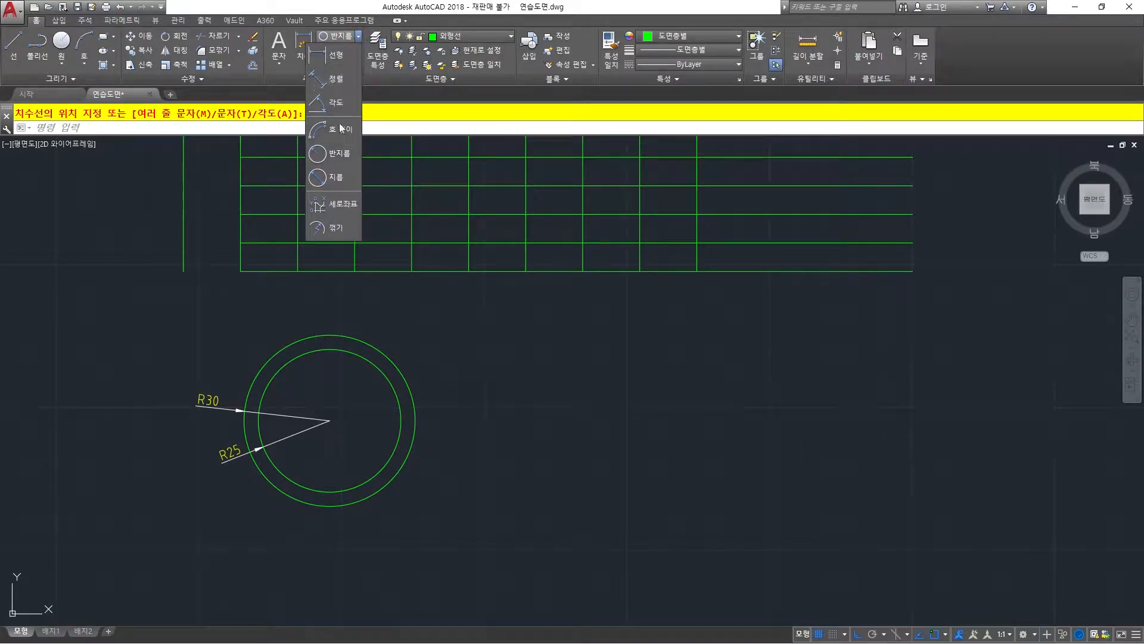
pyautogui.click(336, 179)
pyautogui.click(382, 376)
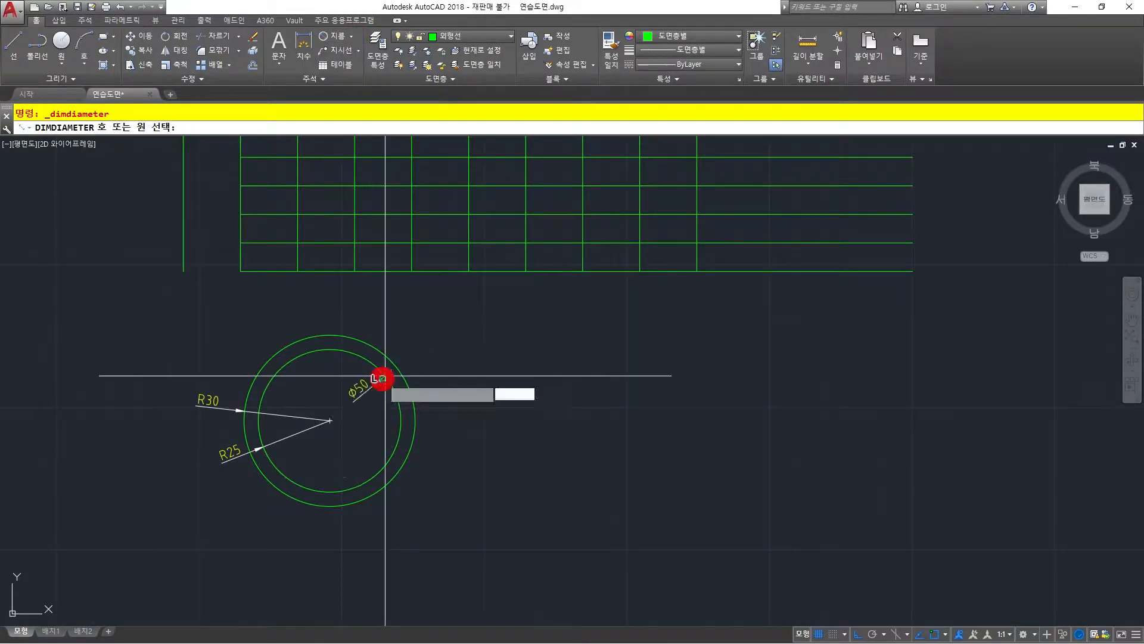
pyautogui.click(441, 400)
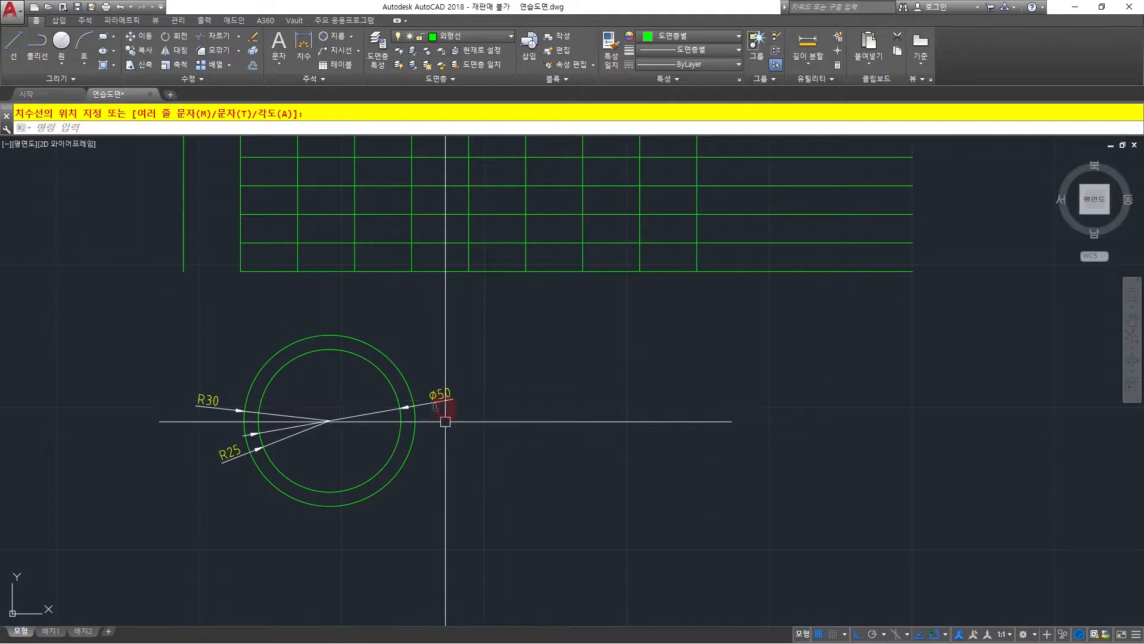
pyautogui.press('space')
pyautogui.click(412, 390)
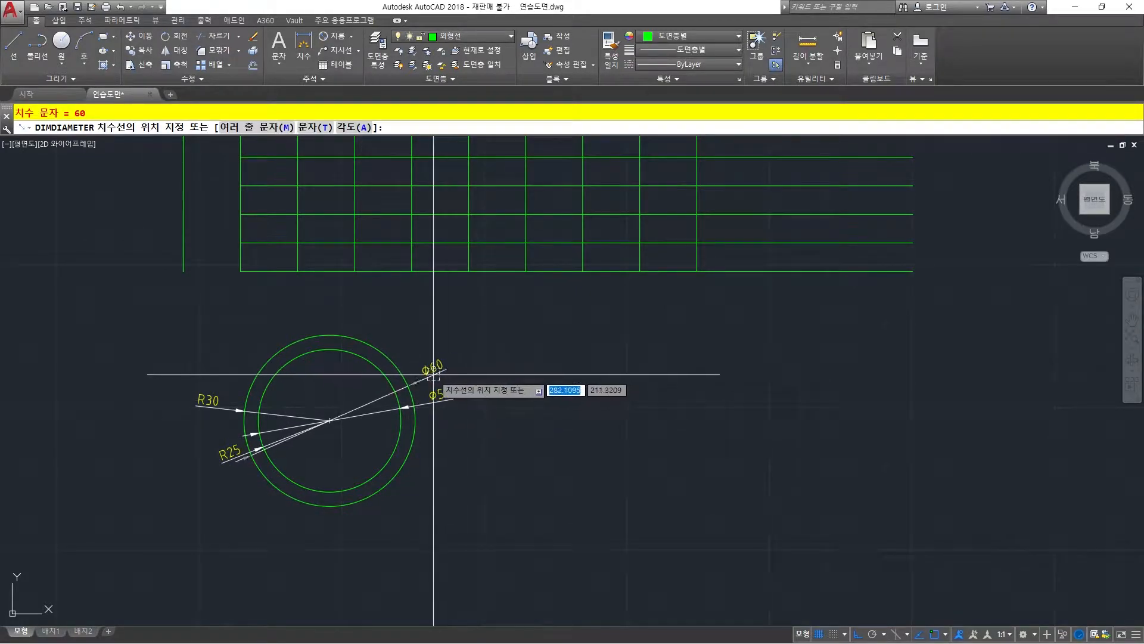
pyautogui.click(436, 372)
# Delete both diameter dimensions and both radius dimensions from the two concentric circles.
pyautogui.scroll(2, 352, 457)
pyautogui.moveTo(352, 457)
pyautogui.mouseDown(button='middle')
pyautogui.moveTo(348, 448)
pyautogui.moveTo(427, 442)
pyautogui.mouseUp(button='middle')
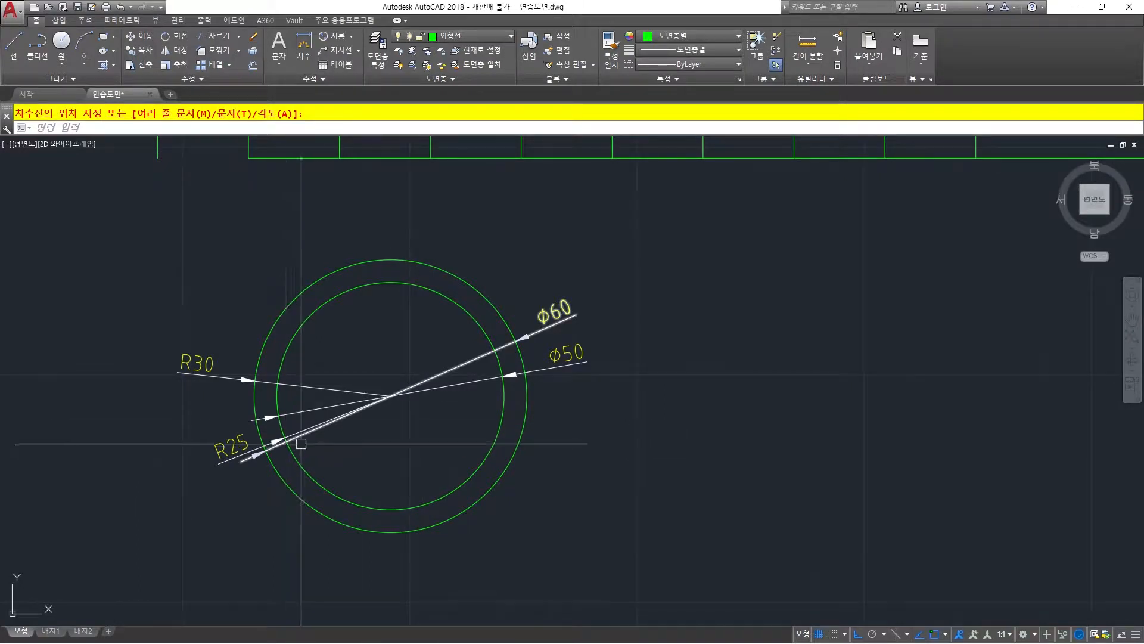
pyautogui.click(578, 356)
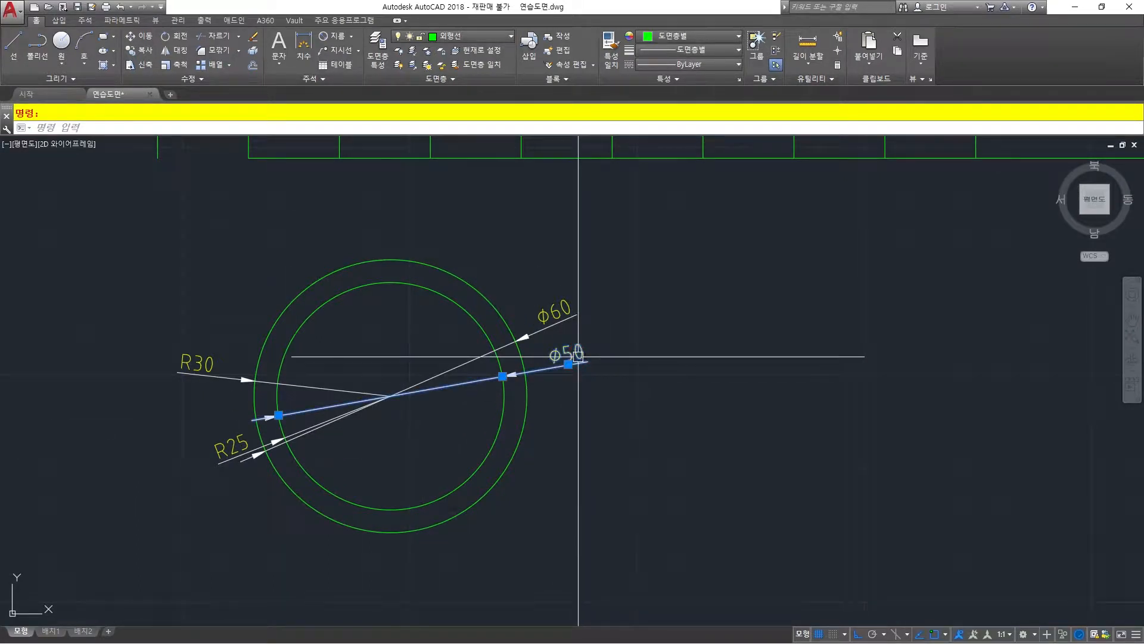
pyautogui.press('Delete')
pyautogui.click(560, 325)
pyautogui.press('Delete')
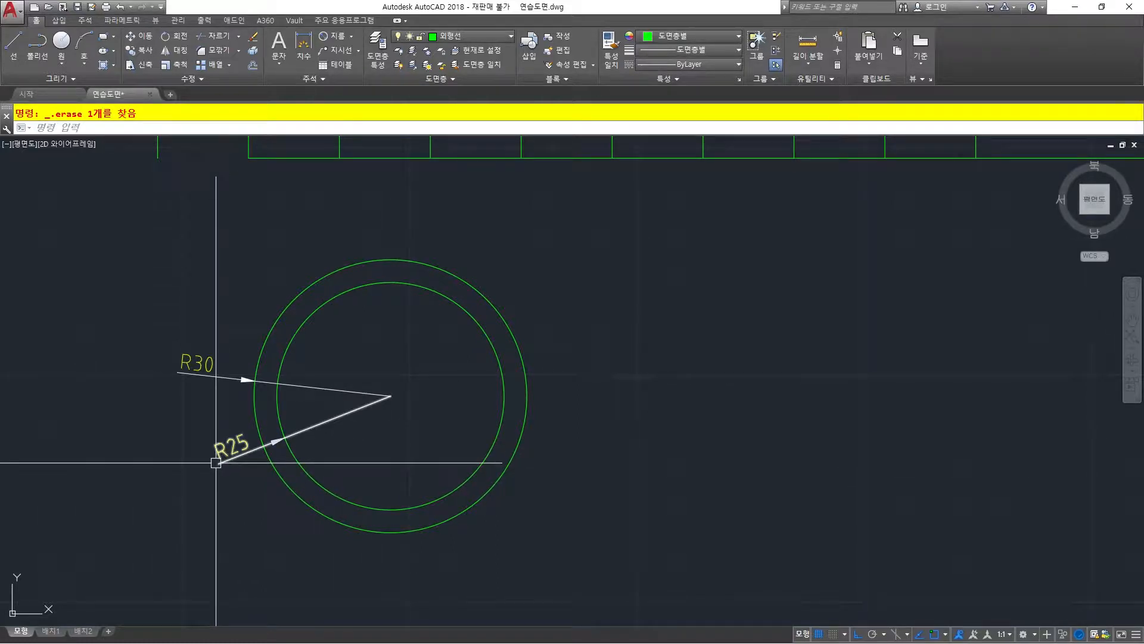
pyautogui.press('Delete')
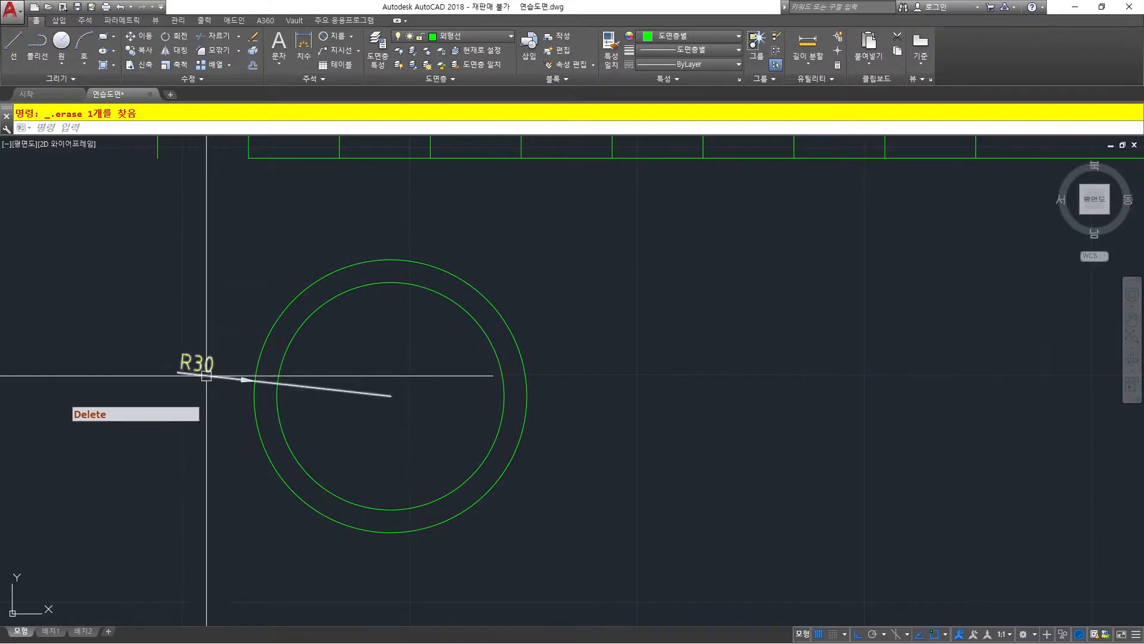
pyautogui.click(205, 375)
pyautogui.press('Delete')
# Add diameter dimensions to the inner and outer circles outside their upper right edge, with the inner circle's text higher.
pyautogui.click(340, 38)
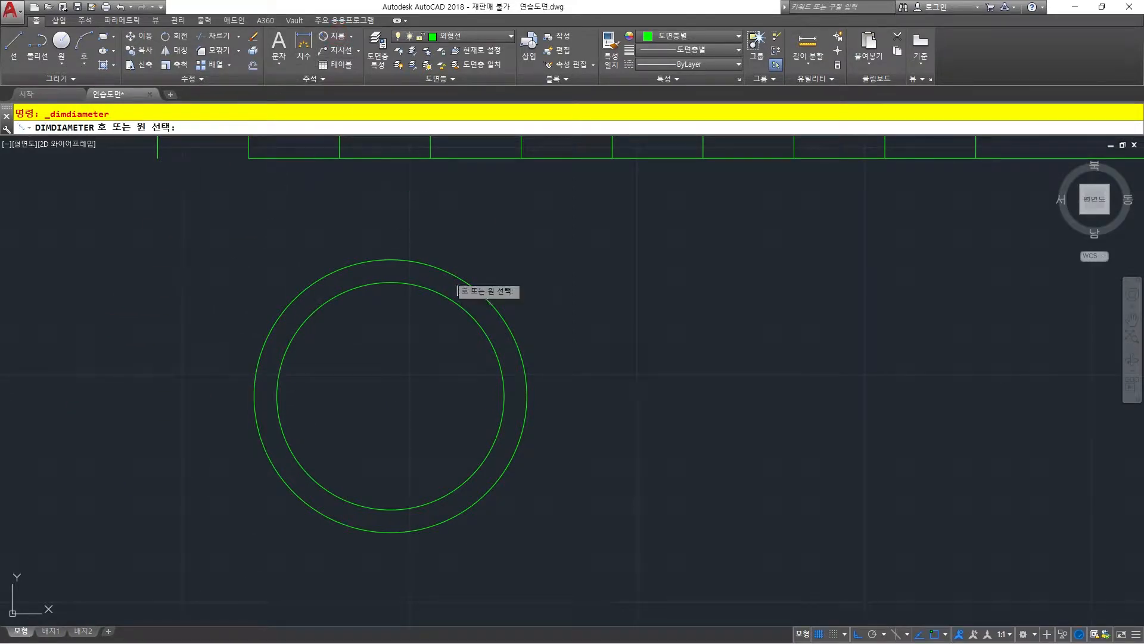
pyautogui.click(475, 316)
pyautogui.click(538, 311)
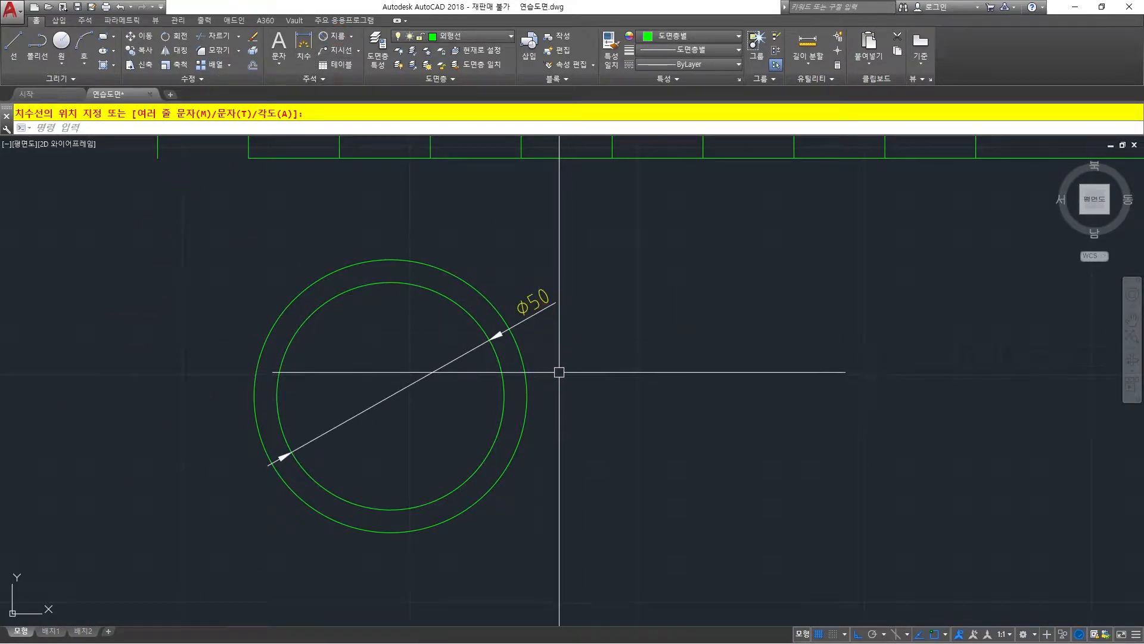
pyautogui.press('space')
pyautogui.click(523, 361)
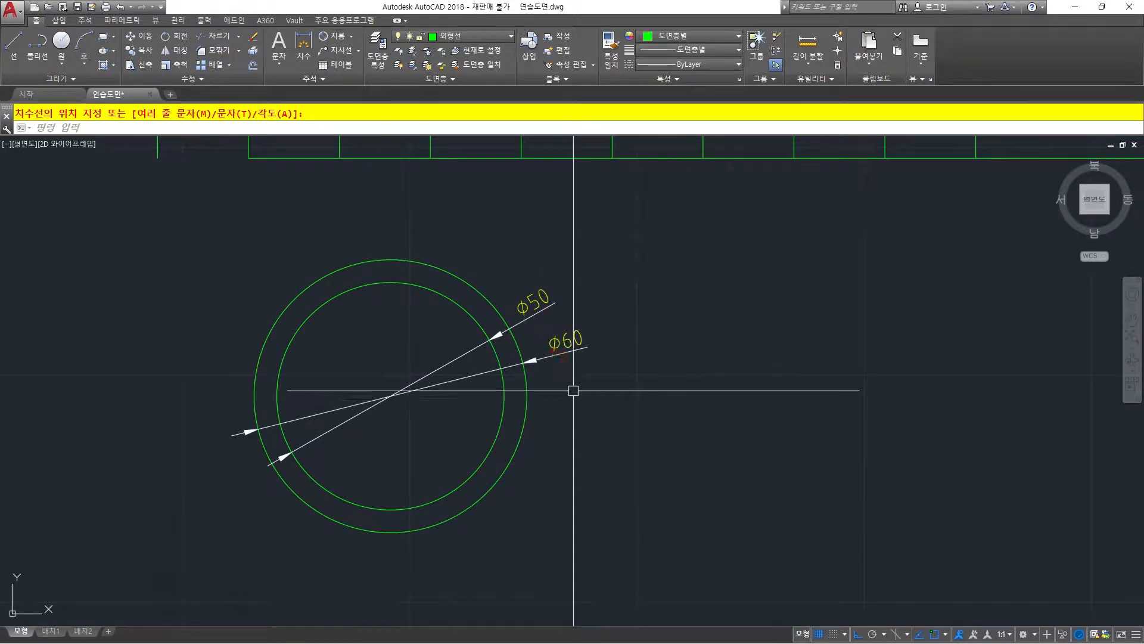
# Delete the outer circle and its diameter dimension, keeping the dimensioned inner circle.
pyautogui.press('Delete')
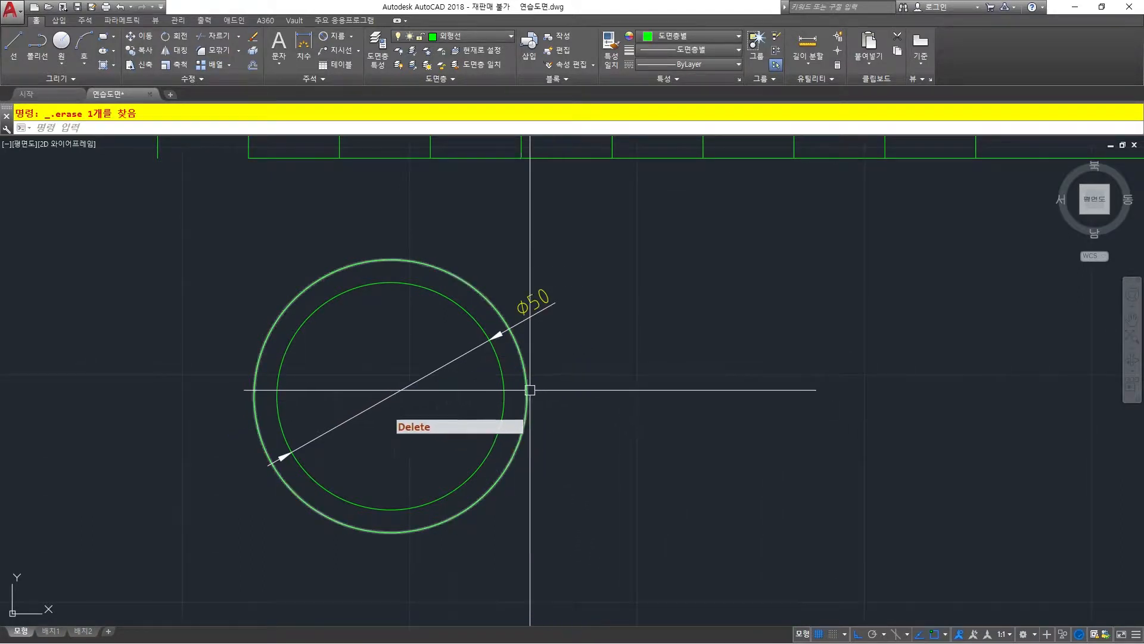
pyautogui.click(528, 389)
pyautogui.press('Delete')
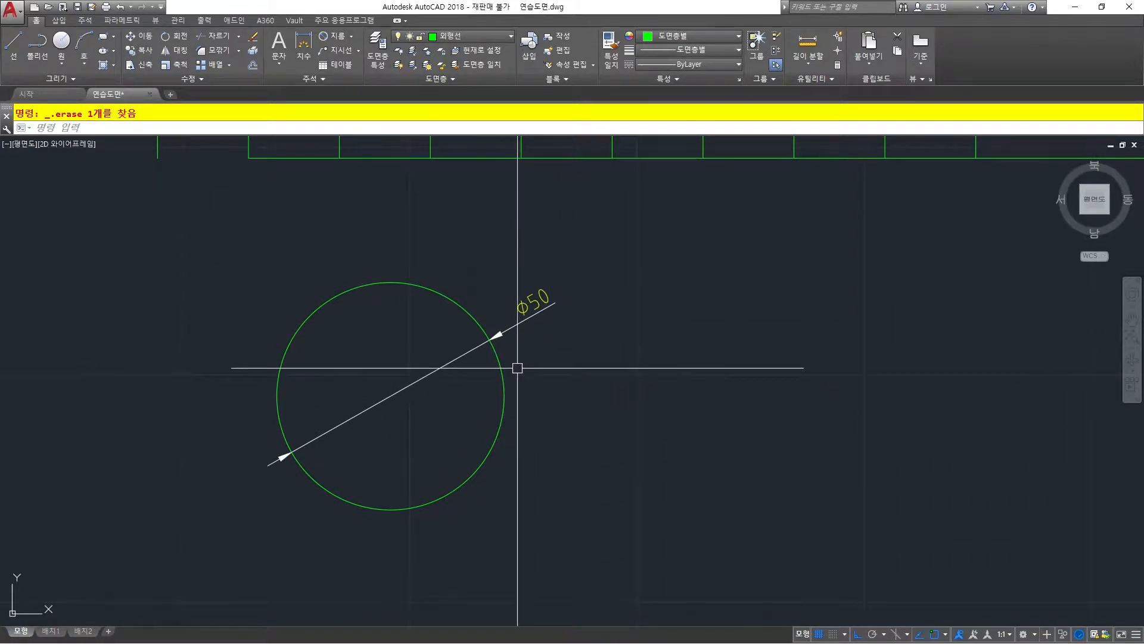
# Offset the remaining circle outward by a distance of 2.5.
pyautogui.write('O')
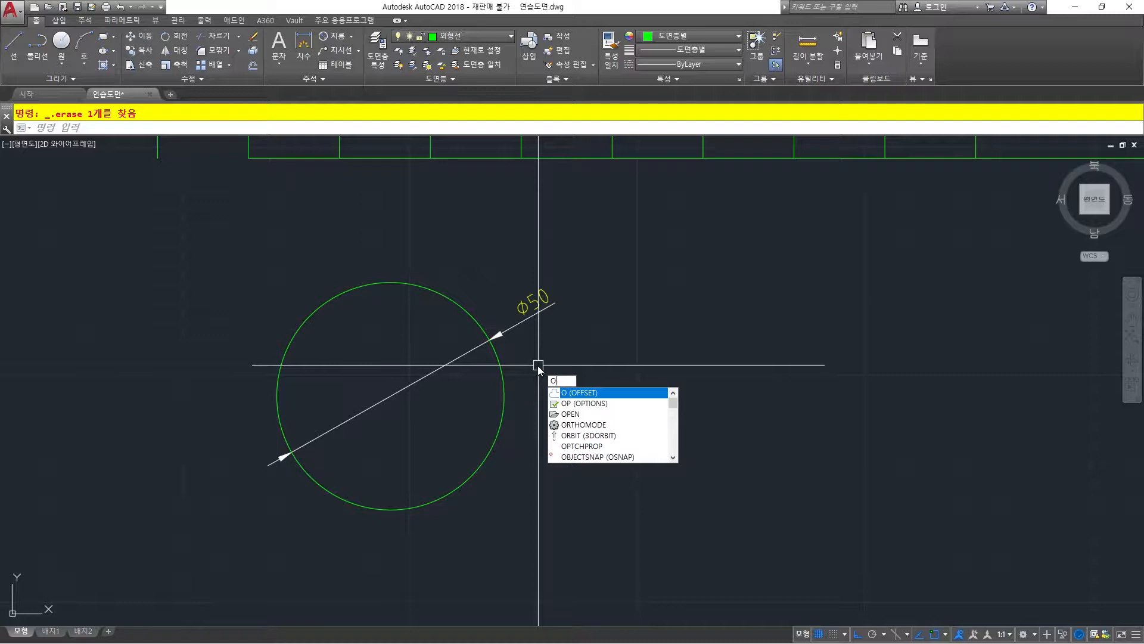
pyautogui.press('space')
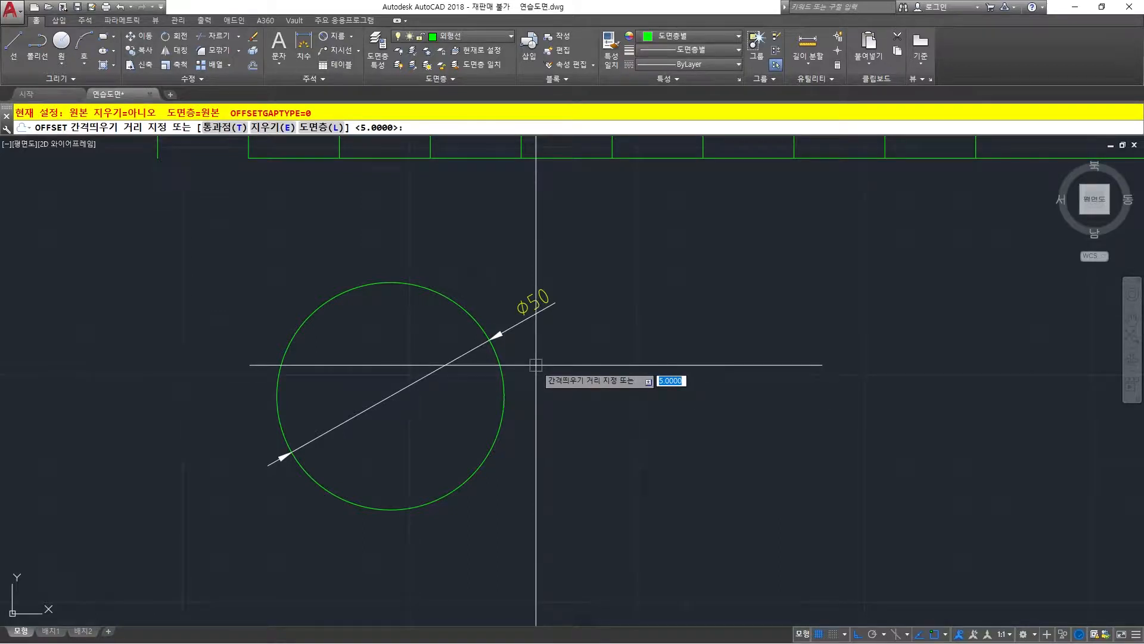
pyautogui.write('2.5')
pyautogui.press('Return')
pyautogui.click(501, 365)
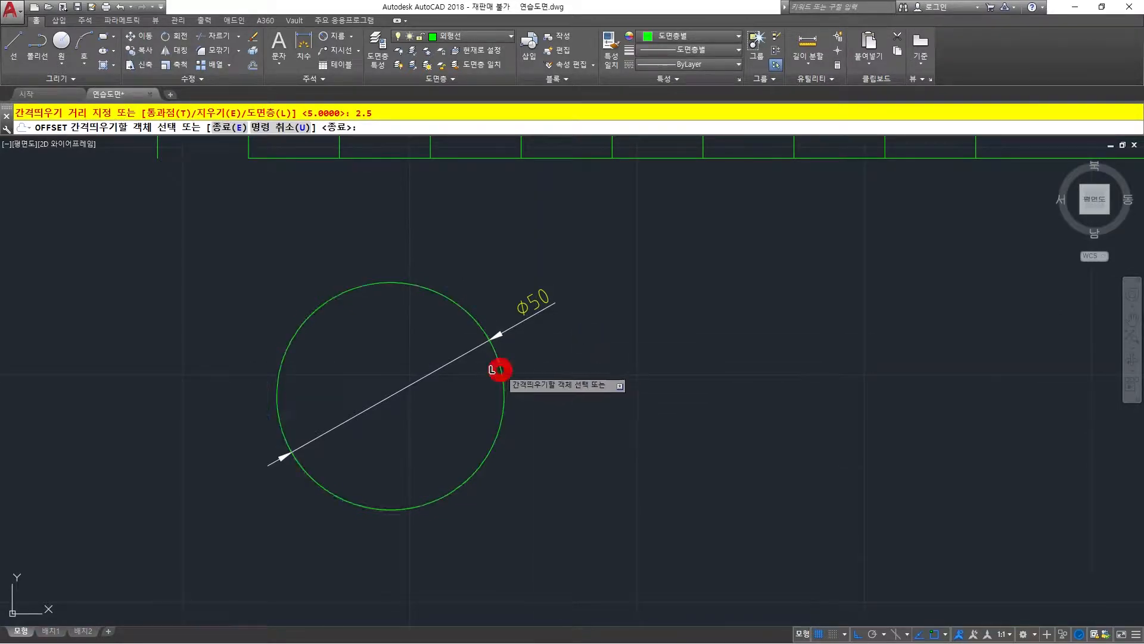
pyautogui.click(543, 351)
pyautogui.press('Return')
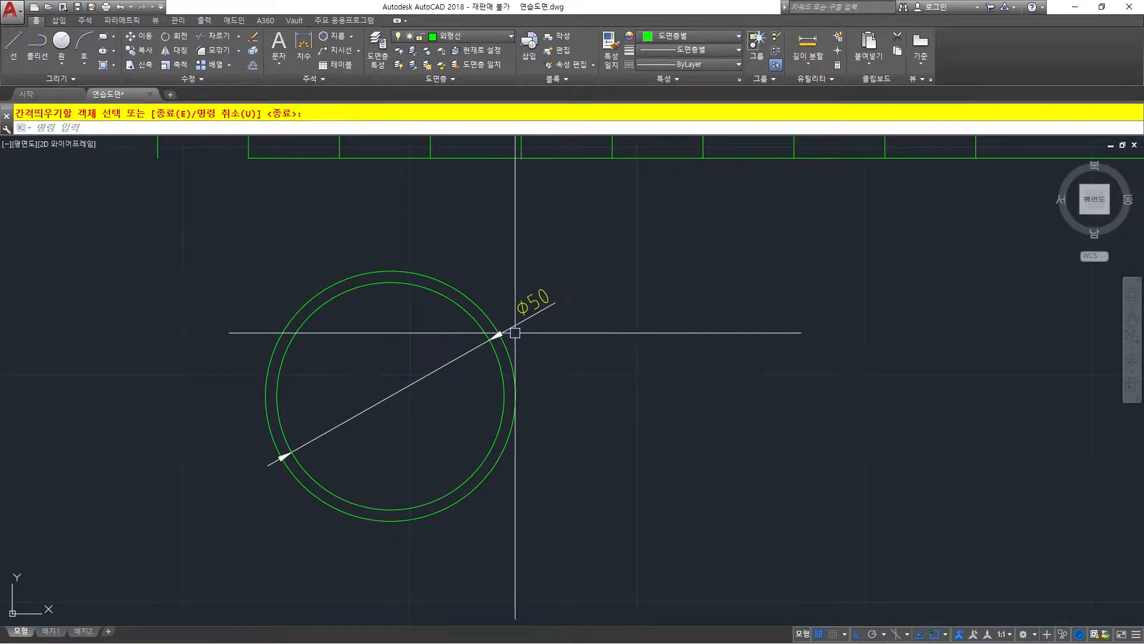
# Add a diameter dimension to the new outer circle, with its text above the inner circle's diameter dimension.
pyautogui.click(336, 37)
pyautogui.click(472, 299)
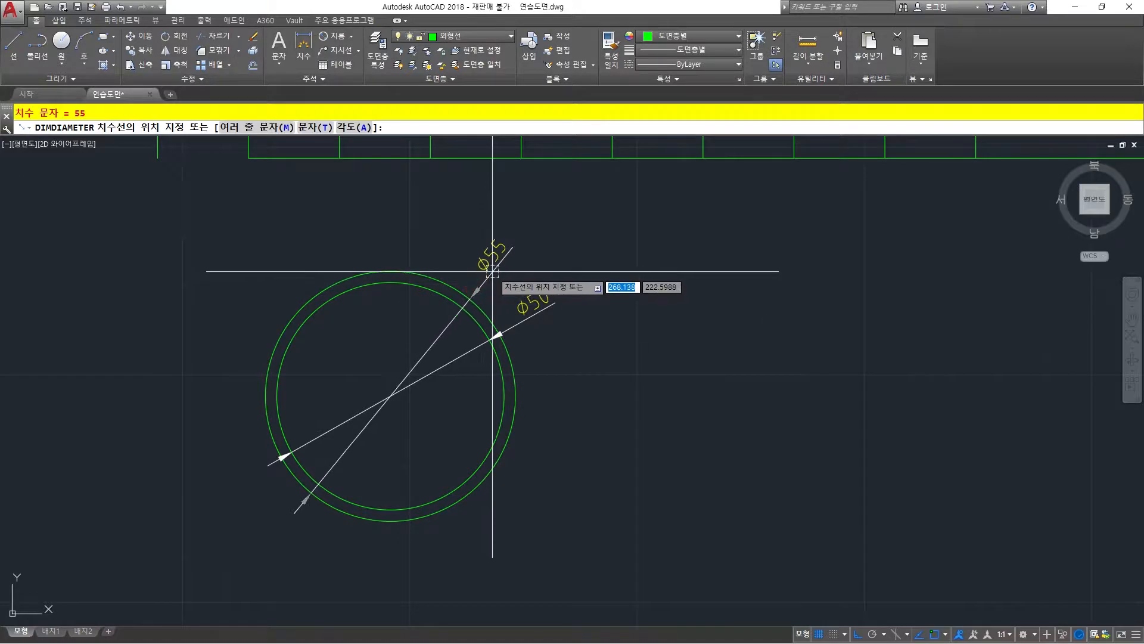
pyautogui.click(492, 272)
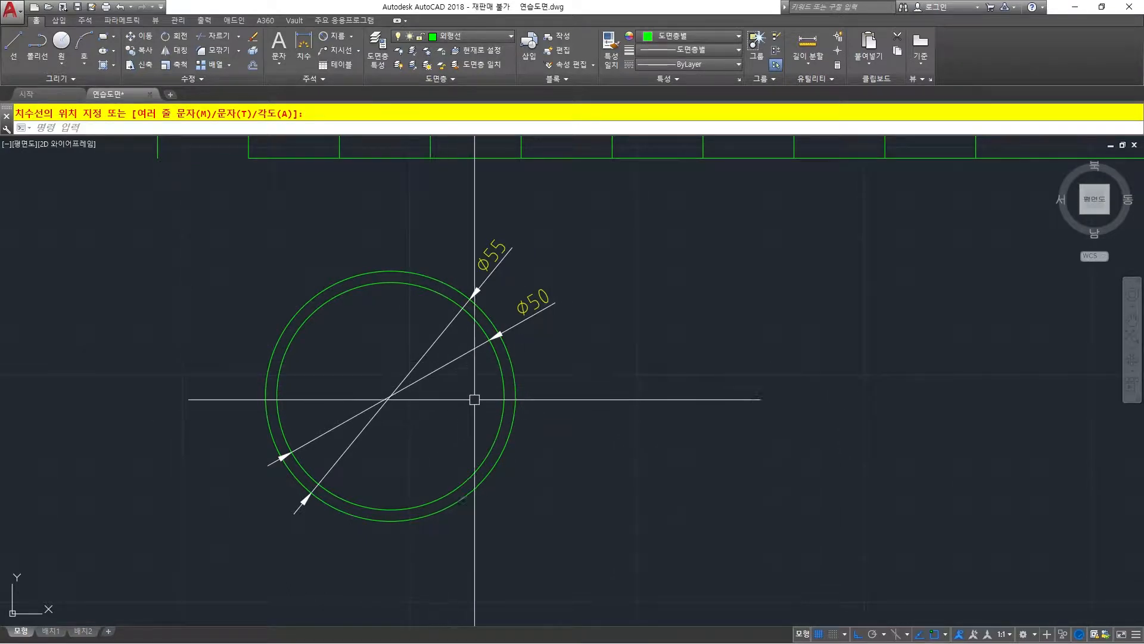
# Draw a freehand-sized rectangle in the empty space below the grid, to the right of the concentric circles.
pyautogui.scroll(-2, 519, 334)
pyautogui.moveTo(577, 305); pyautogui.dragTo(521, 359, button='middle')
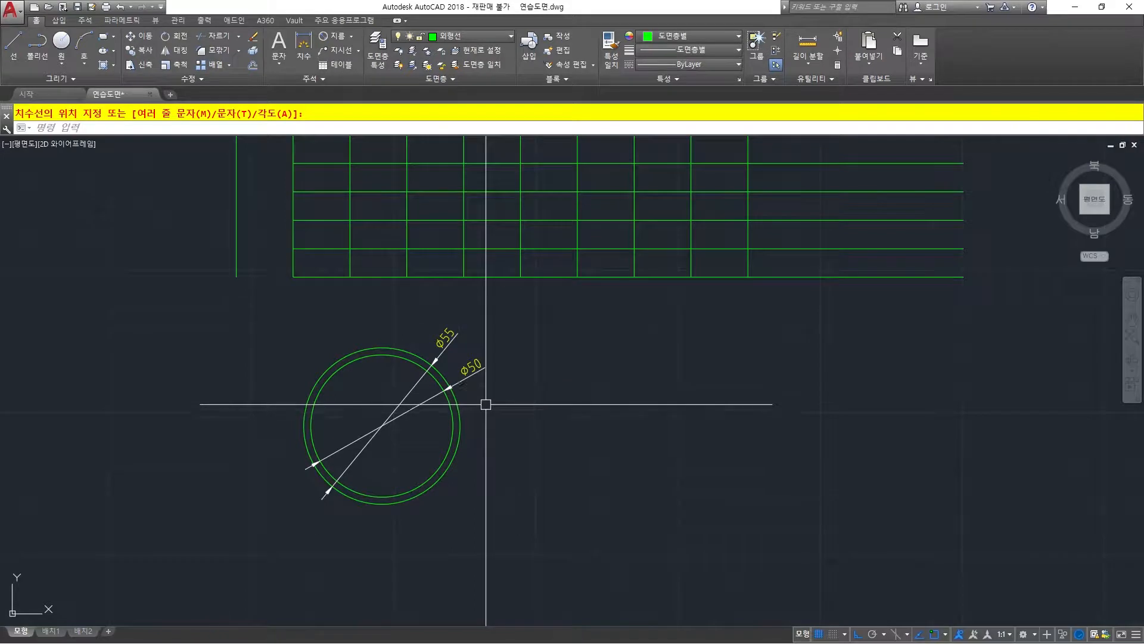
pyautogui.scroll(-3, 493, 399)
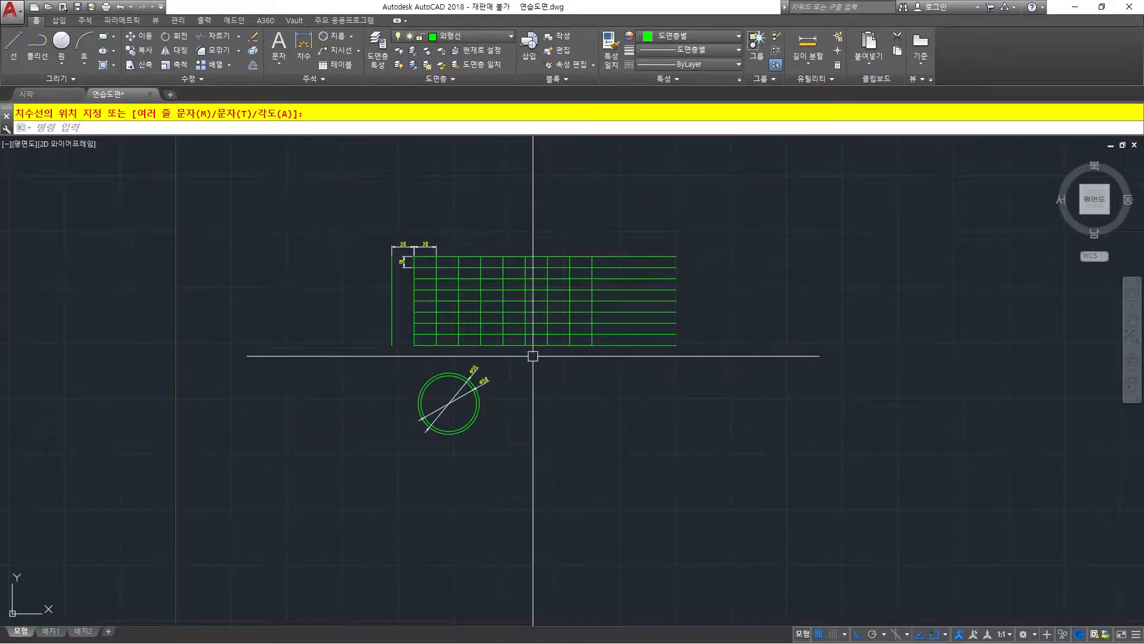
pyautogui.scroll(5, 494, 389)
pyautogui.moveTo(440, 388); pyautogui.dragTo(426, 403, button='middle')
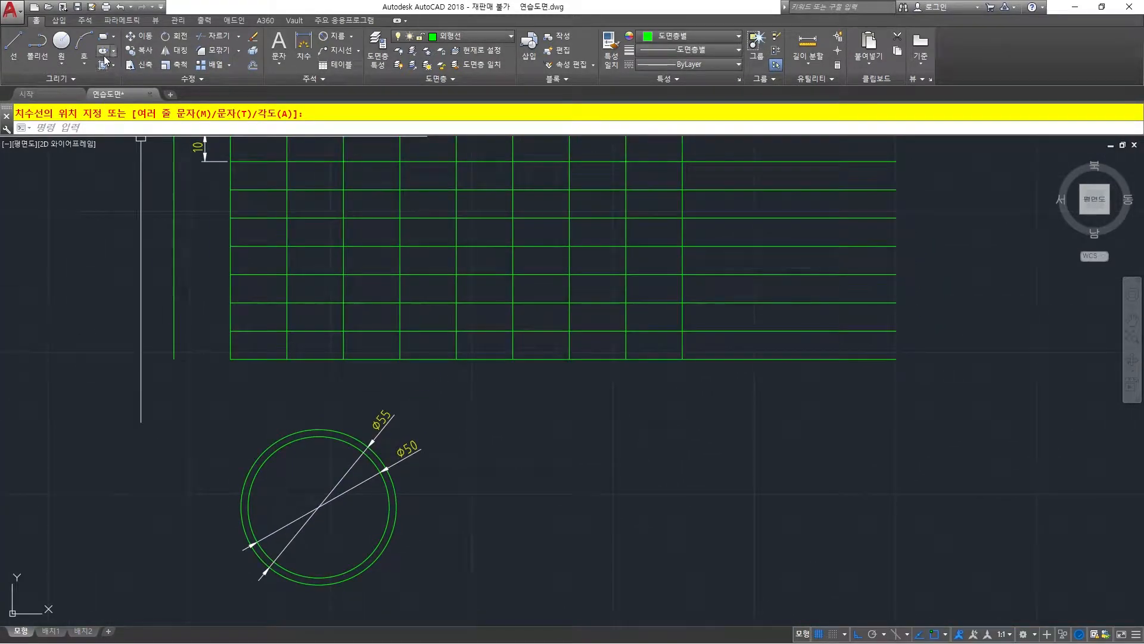
pyautogui.click(106, 37)
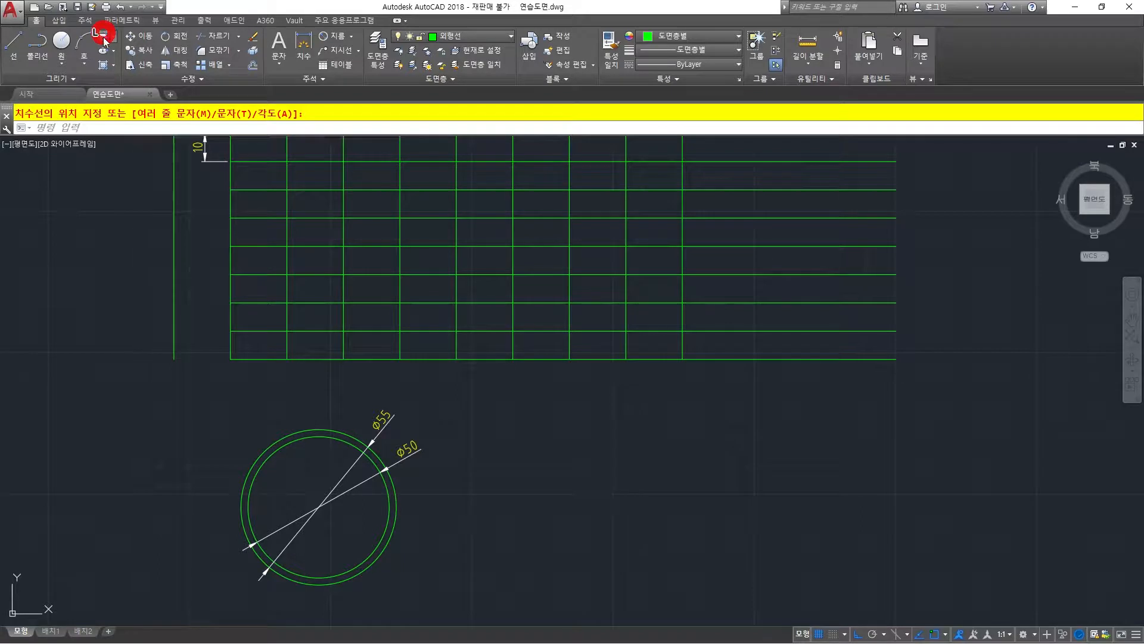
pyautogui.click(516, 502)
pyautogui.click(644, 419)
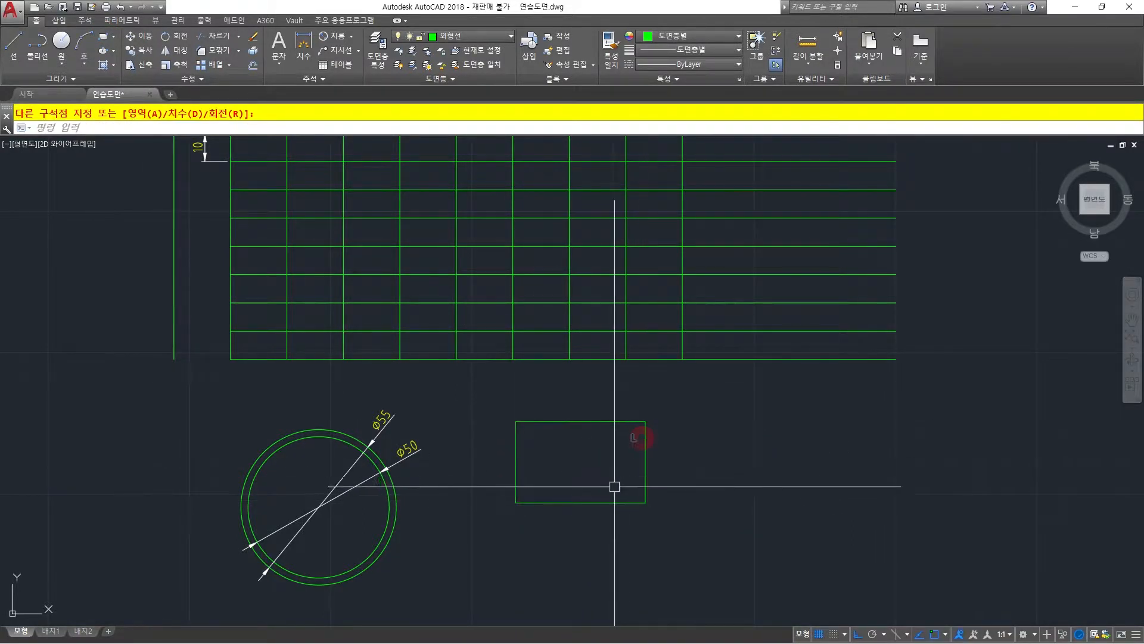
pyautogui.scroll(2, 613, 471)
pyautogui.moveTo(613, 467); pyautogui.dragTo(554, 389, button='middle')
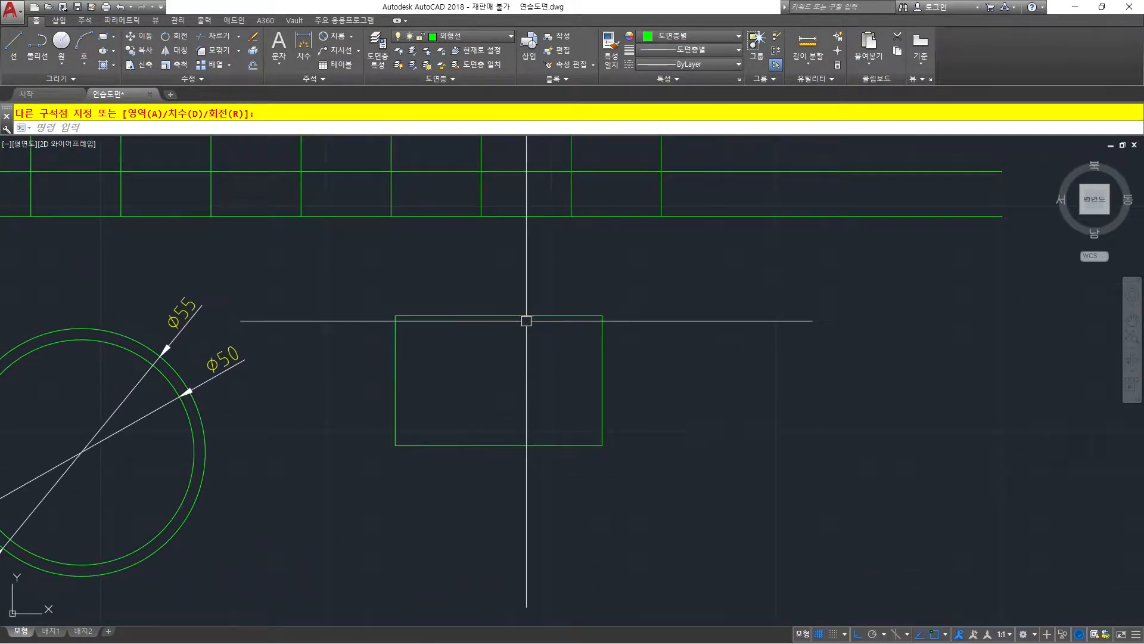
# Highlight the rectangle to examine it as a single object, leaving nothing selected.
pyautogui.click(526, 321)
pyautogui.click(449, 278)
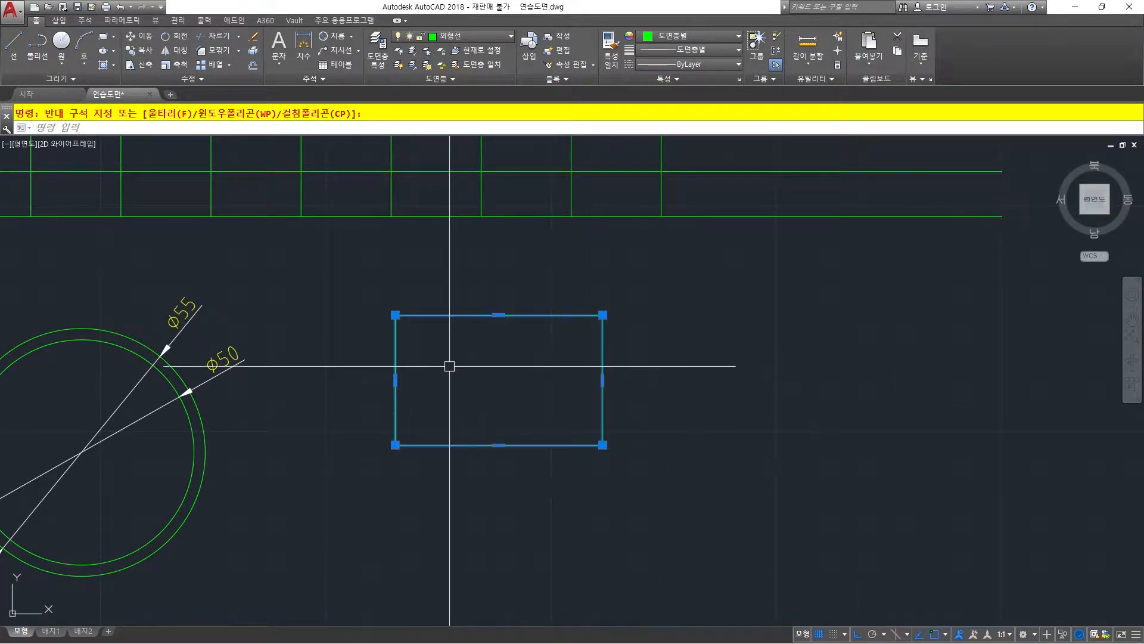
pyautogui.press('Escape')
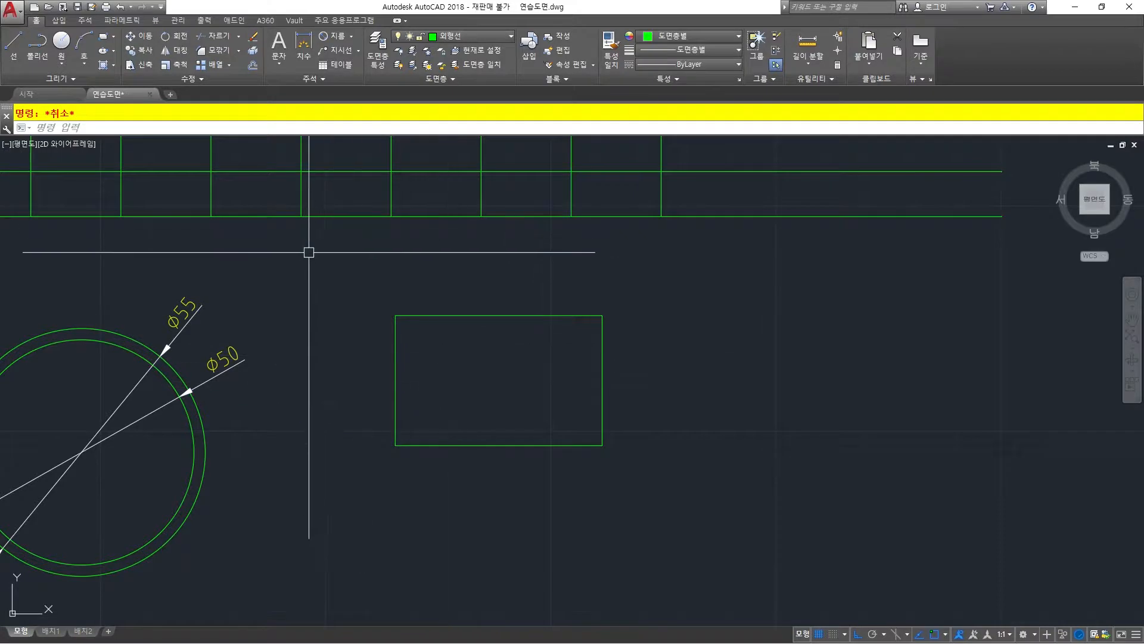
# Offset the rectangle inward by a distance of 5.
pyautogui.write('o')
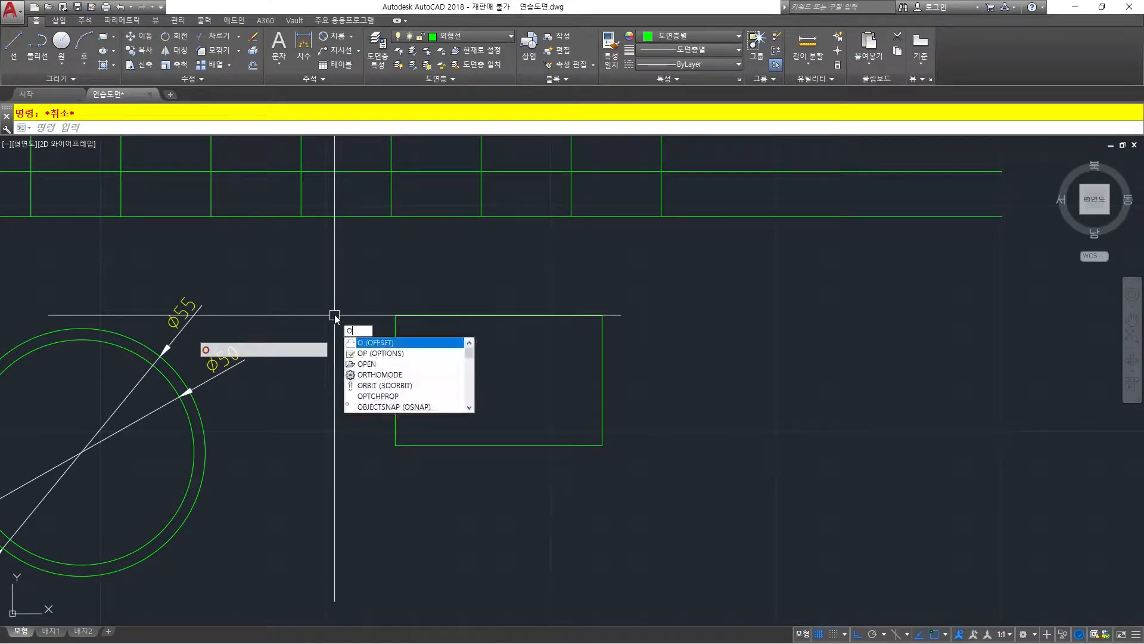
pyautogui.press('space')
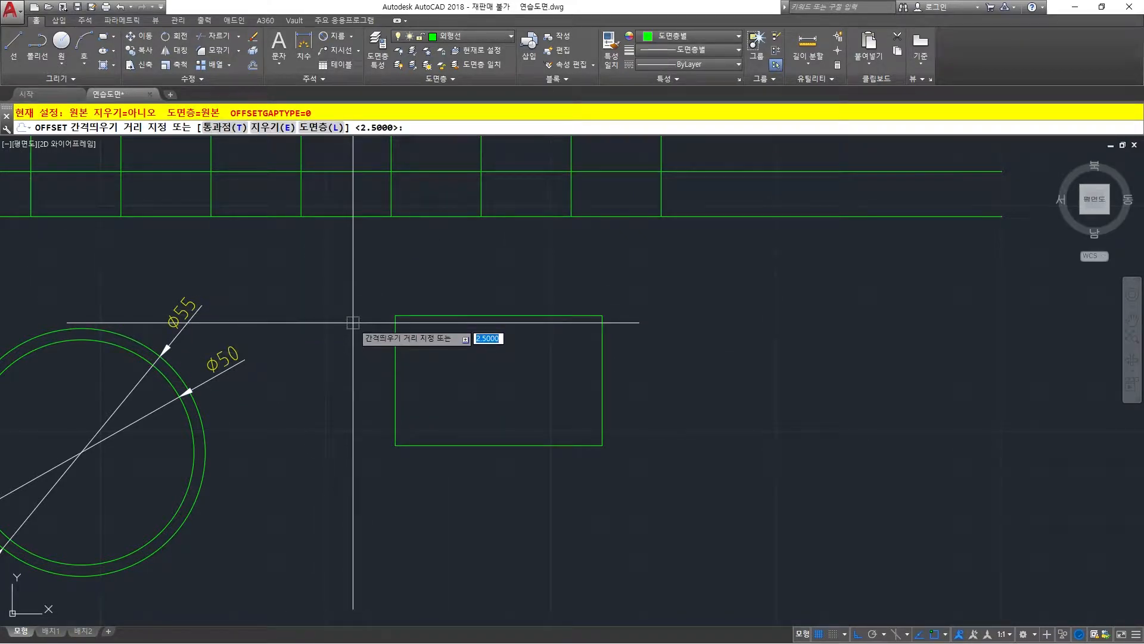
pyautogui.write('5')
pyautogui.press('Return')
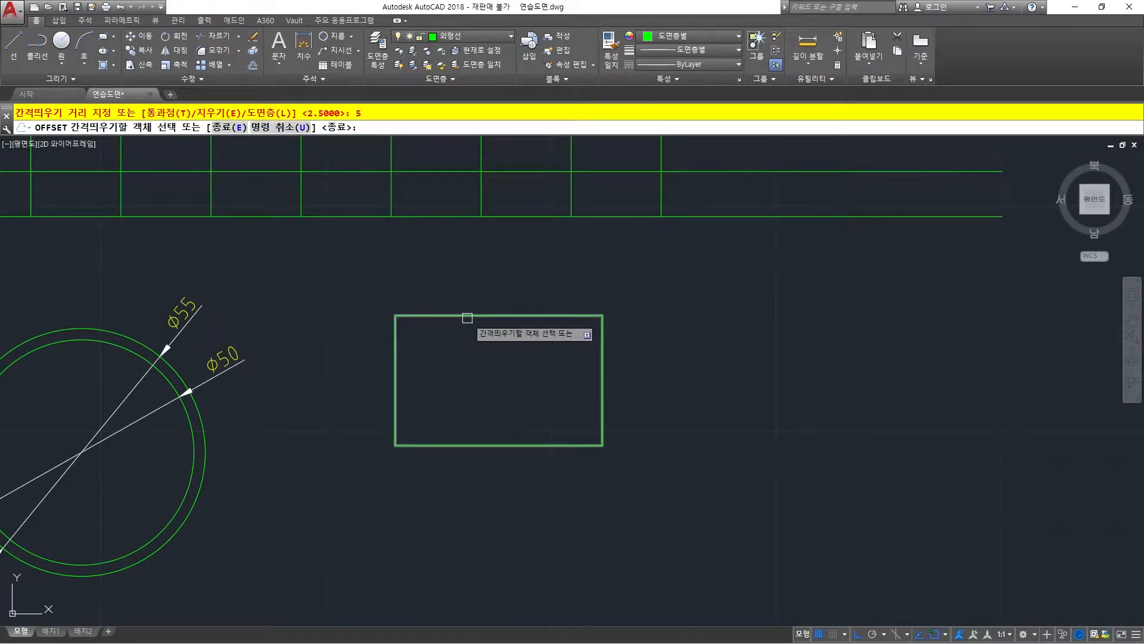
pyautogui.click(467, 317)
pyautogui.click(480, 372)
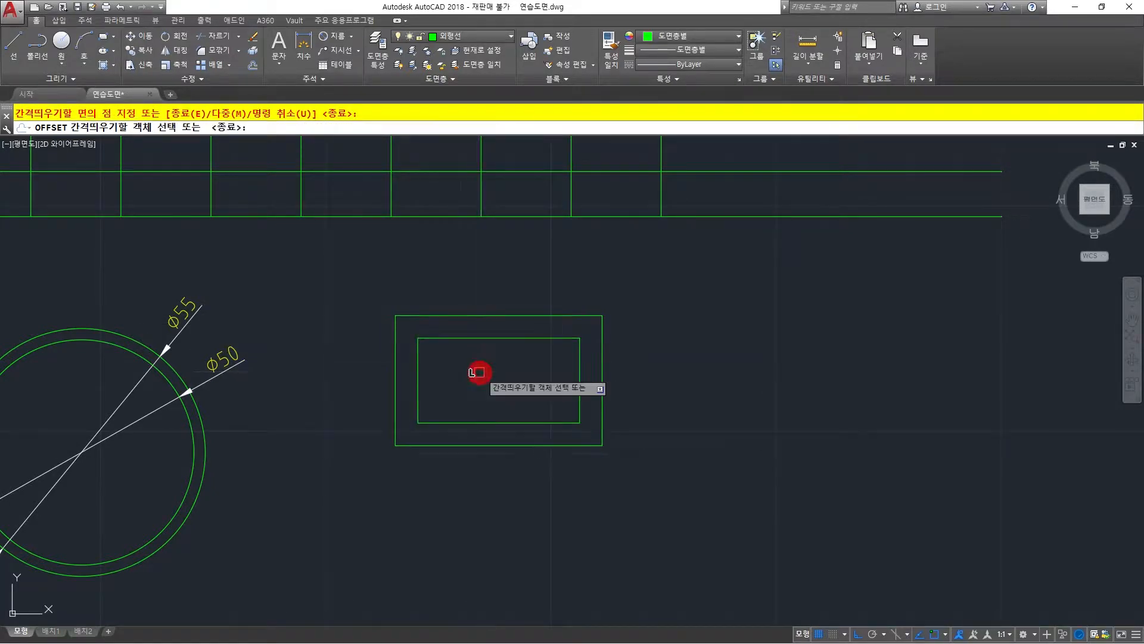
pyautogui.press('space')
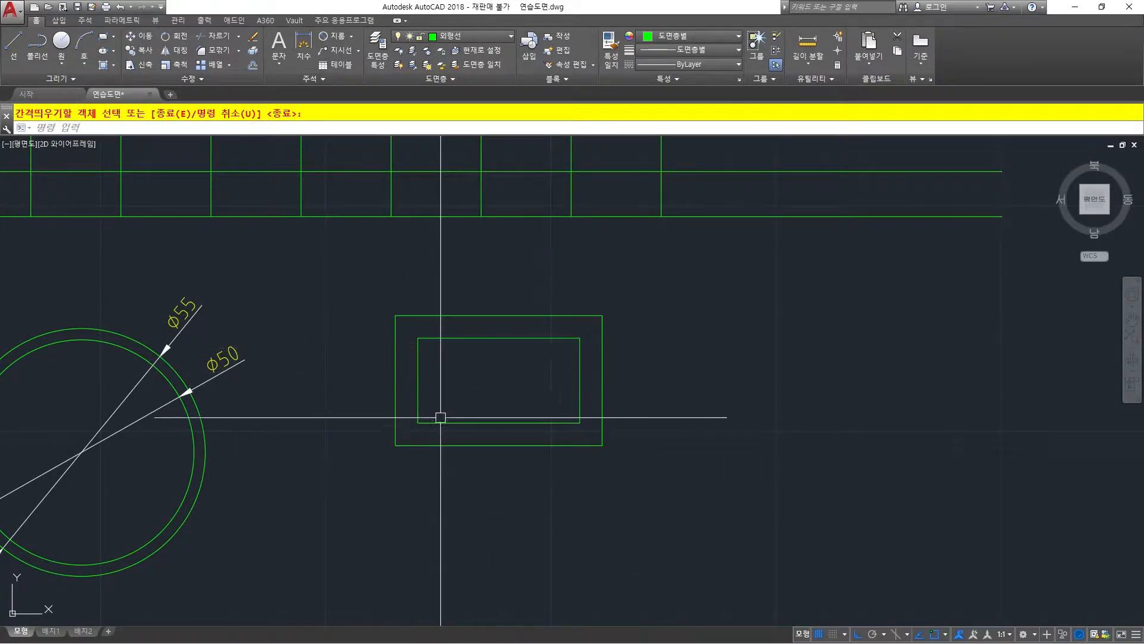
# Add linear dimensions to the gap between the rectangles: vertical at the upper-left corners and horizontal at the upper-right corners.
pyautogui.click(350, 40)
pyautogui.click(331, 74)
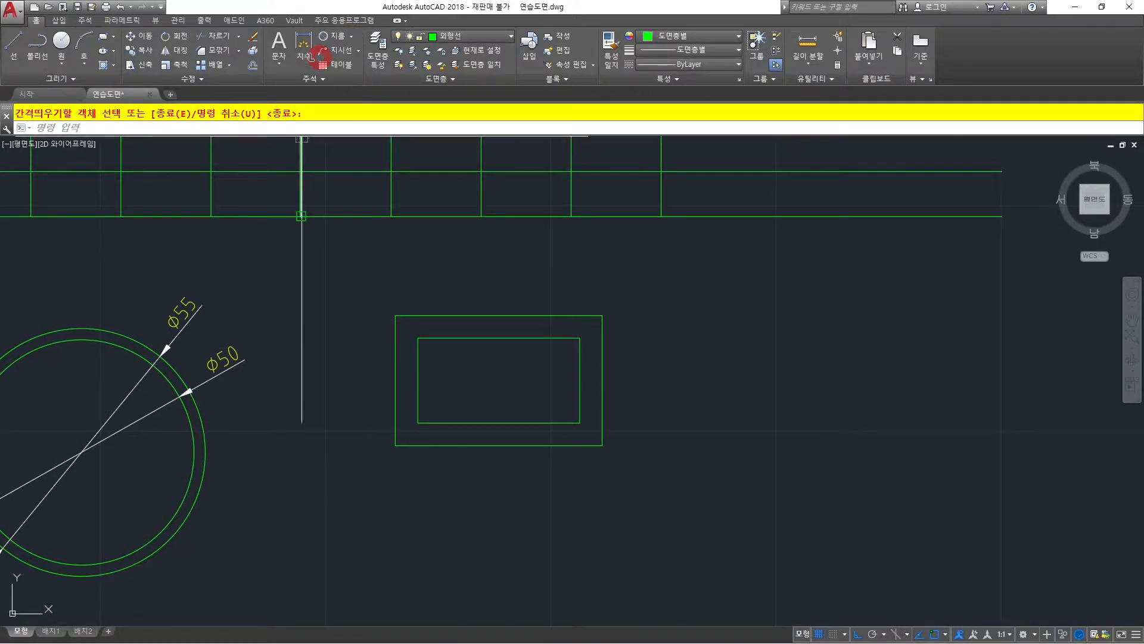
pyautogui.click(418, 338)
pyautogui.click(396, 315)
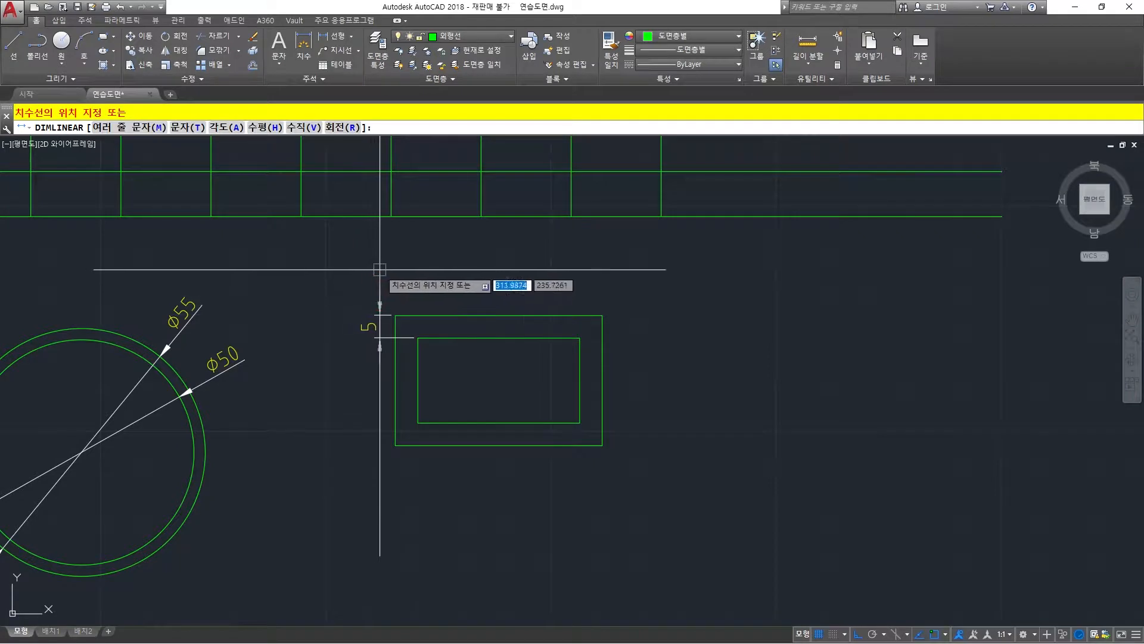
pyautogui.click(356, 270)
pyautogui.press('space')
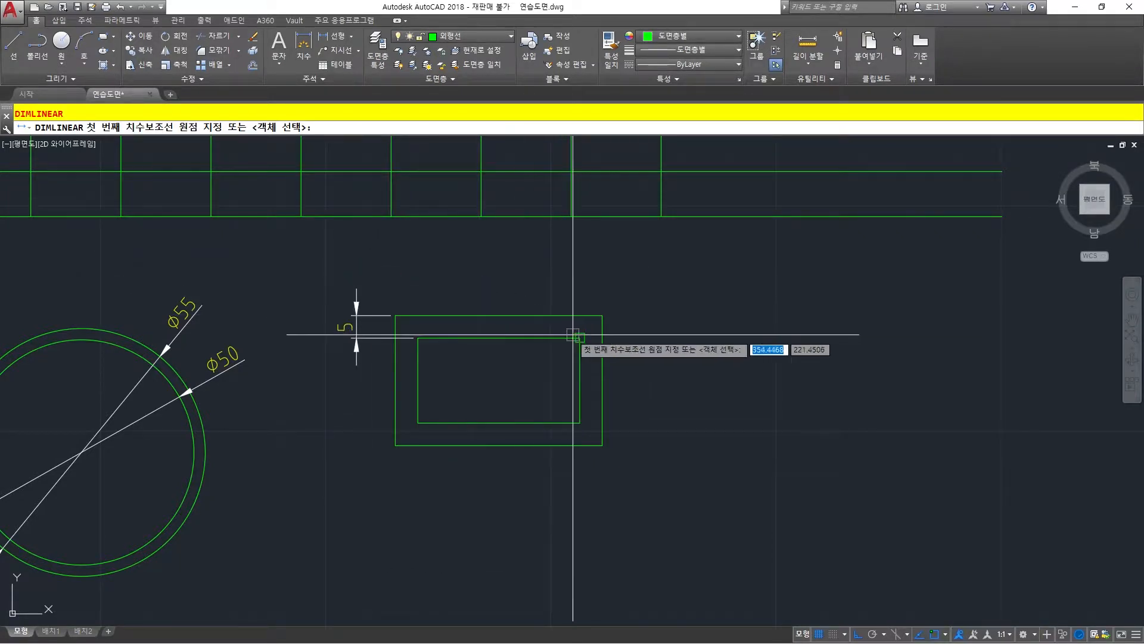
pyautogui.click(578, 337)
pyautogui.click(602, 314)
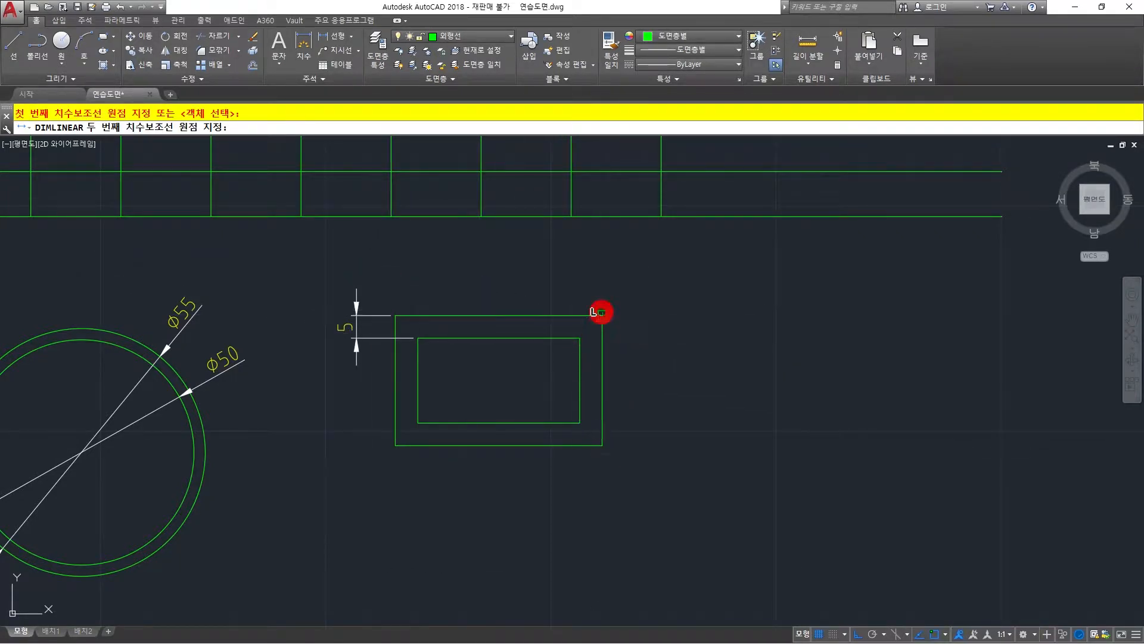
pyautogui.click(624, 268)
# Add linear dimensions to the lower gap between the rectangles: vertical near the lower-left corners and horizontal at the lower-right corners.
pyautogui.press('space')
pyautogui.click(442, 422)
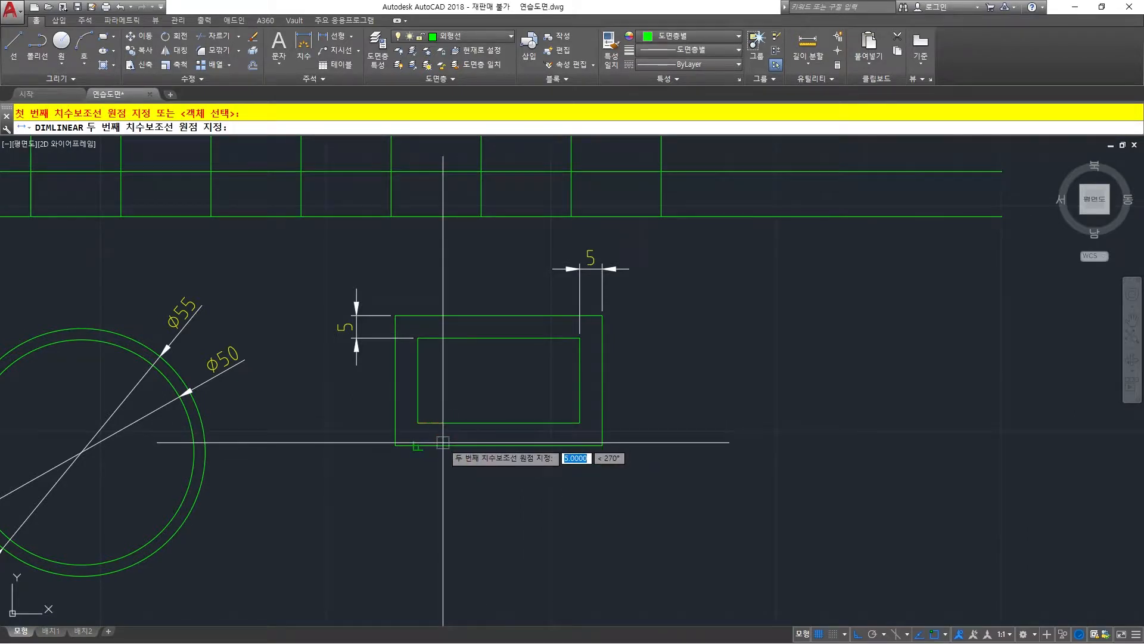
pyautogui.click(443, 441)
pyautogui.click(335, 447)
pyautogui.rightClick(468, 464)
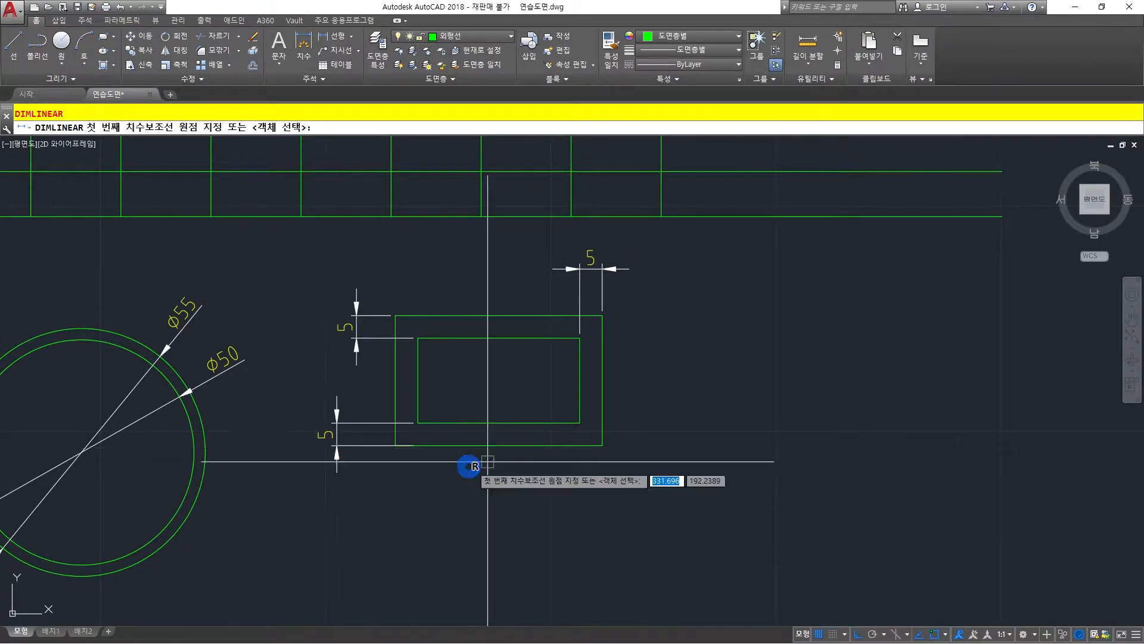
pyautogui.click(579, 423)
pyautogui.click(600, 444)
pyautogui.click(593, 493)
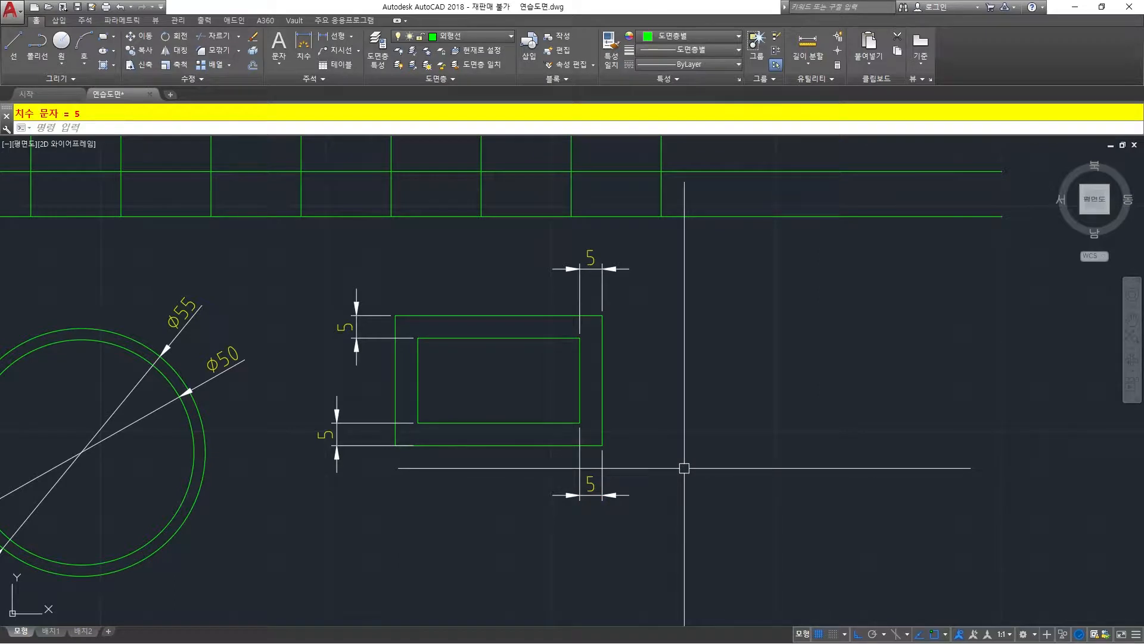
pyautogui.press('Escape')
# Delete all the practice geometry and dimensions from the drawing.
pyautogui.scroll(-4, 263, 385)
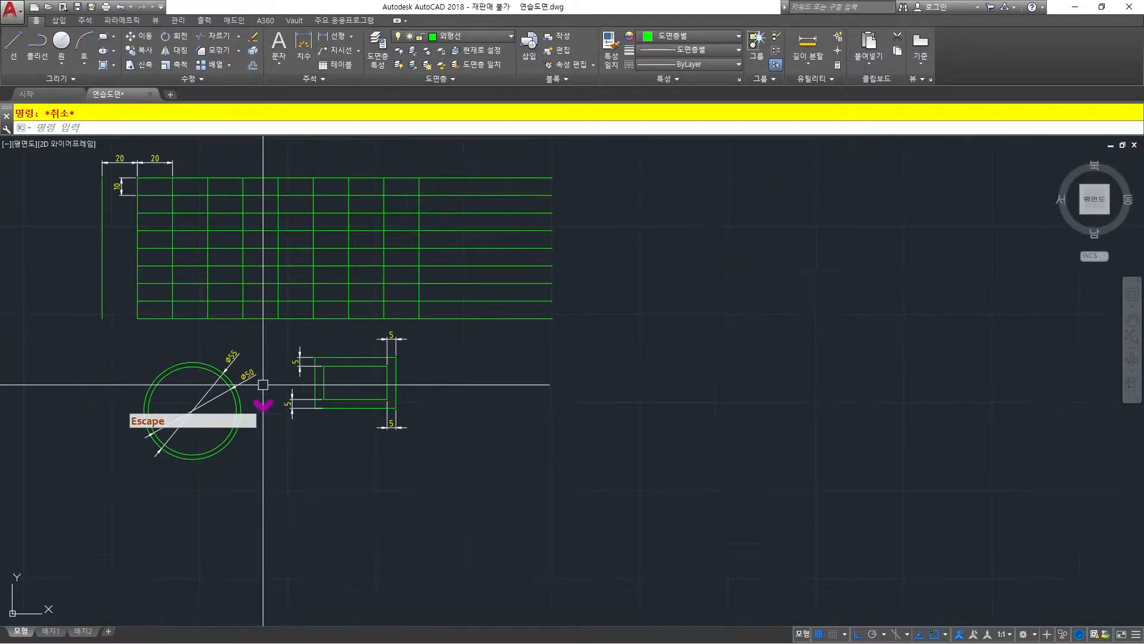
pyautogui.moveTo(263, 385); pyautogui.dragTo(371, 424, button='middle')
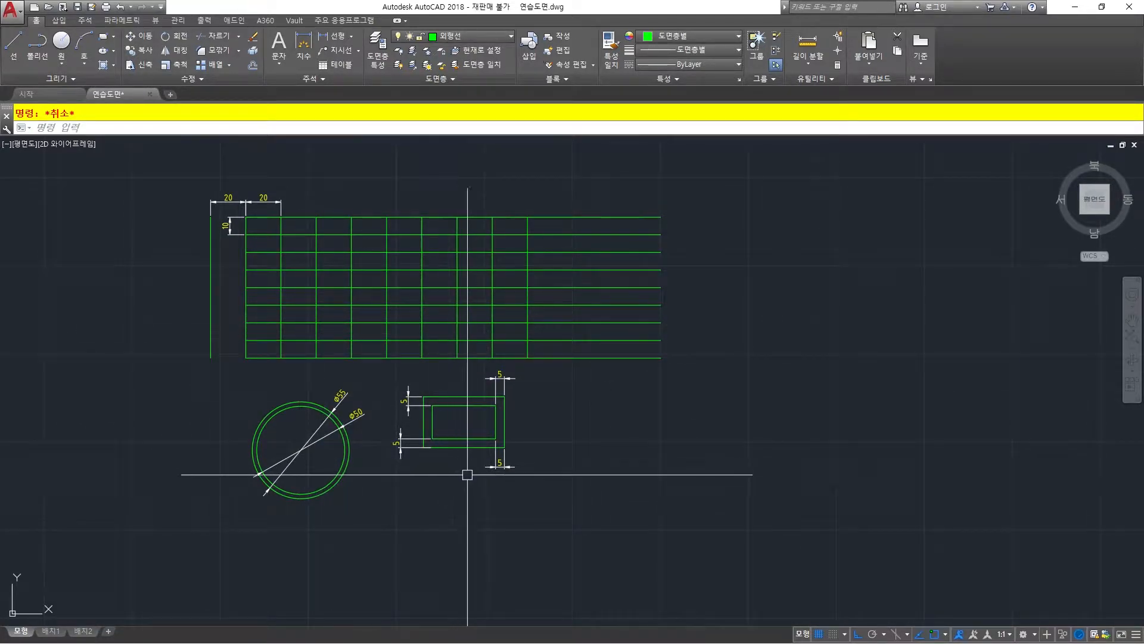
pyautogui.moveTo(327, 396); pyautogui.dragTo(365, 417, button='middle')
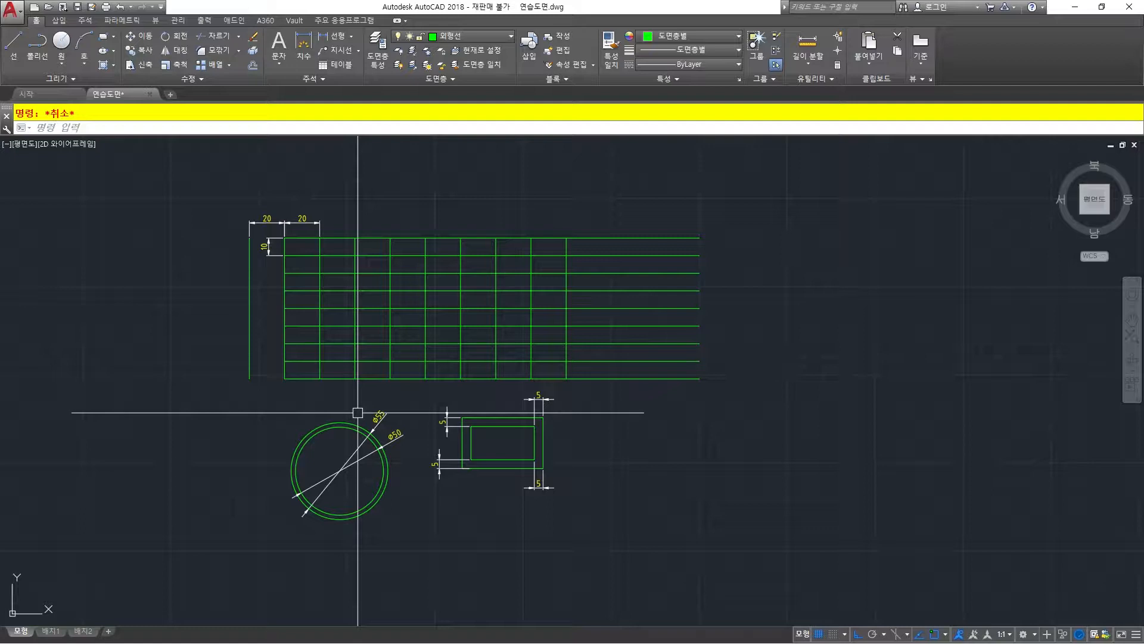
pyautogui.hotkey('ctrl', 'a')
pyautogui.press('Delete')
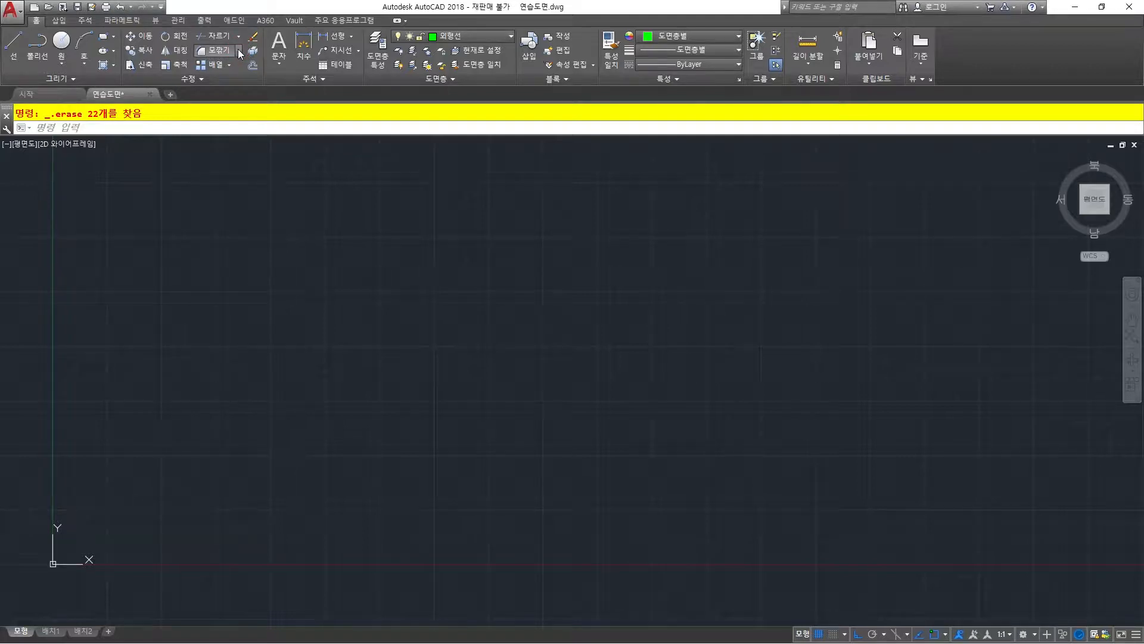
# Examine the Trim, Extend, Fillet and Chamfer tools, and start Trim through its TR alias without trimming anything.
pyautogui.click(238, 52)
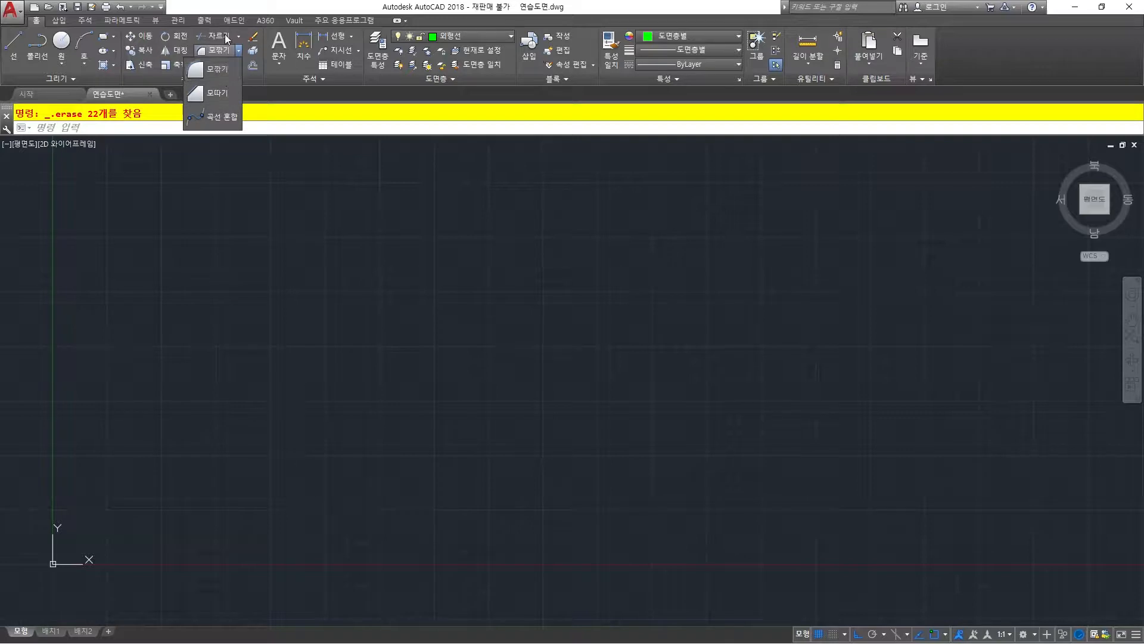
pyautogui.click(240, 37)
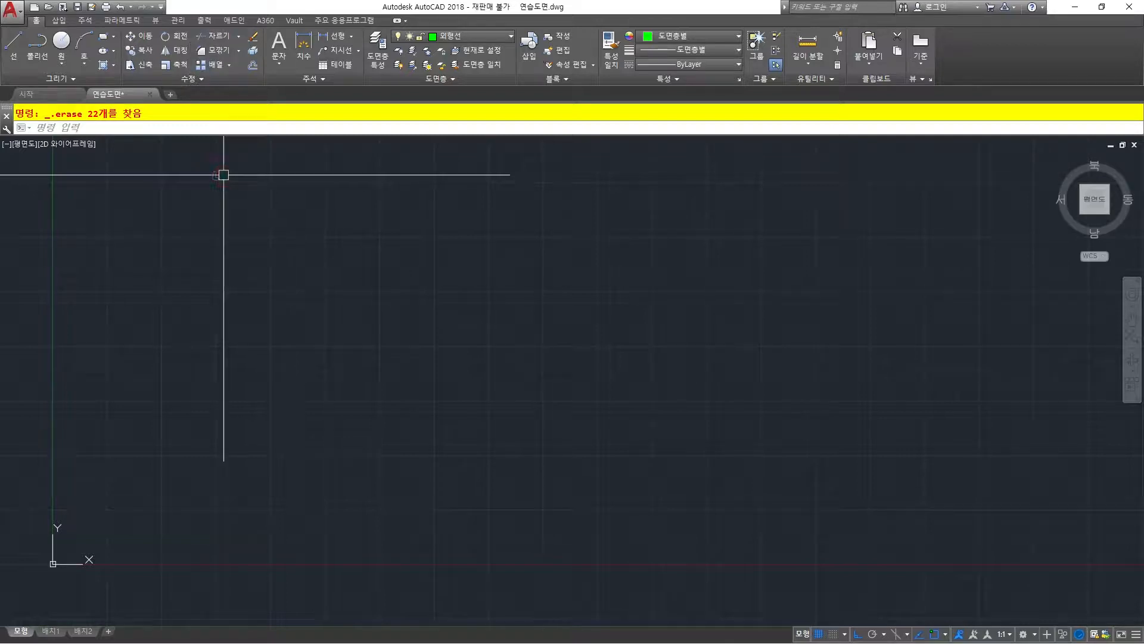
pyautogui.click(209, 80)
pyautogui.click(276, 159)
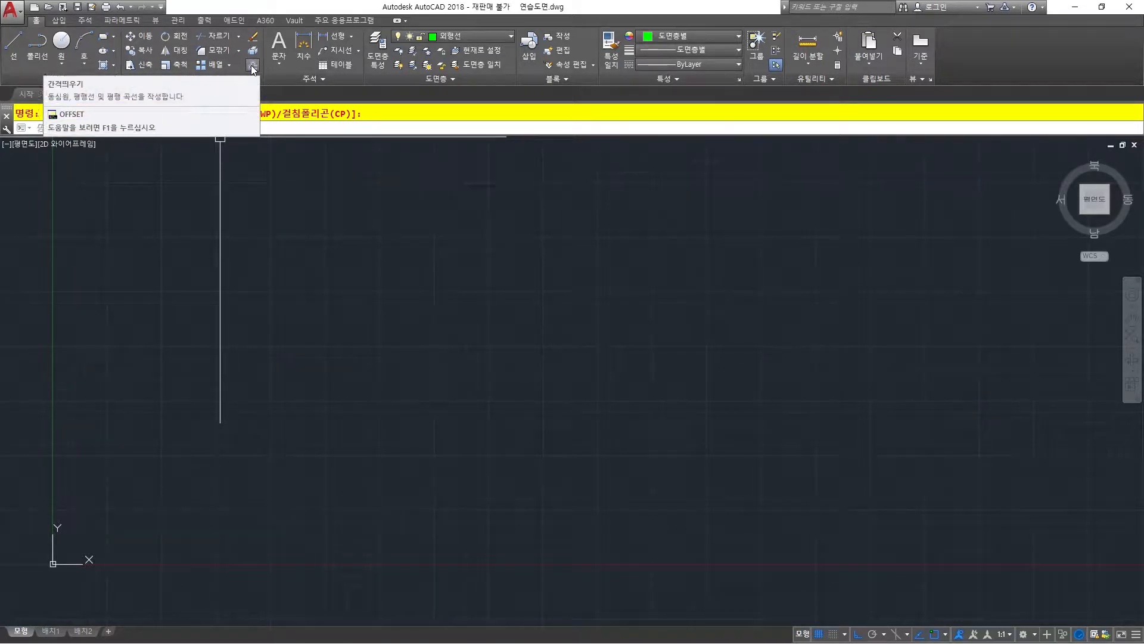
pyautogui.click(238, 50)
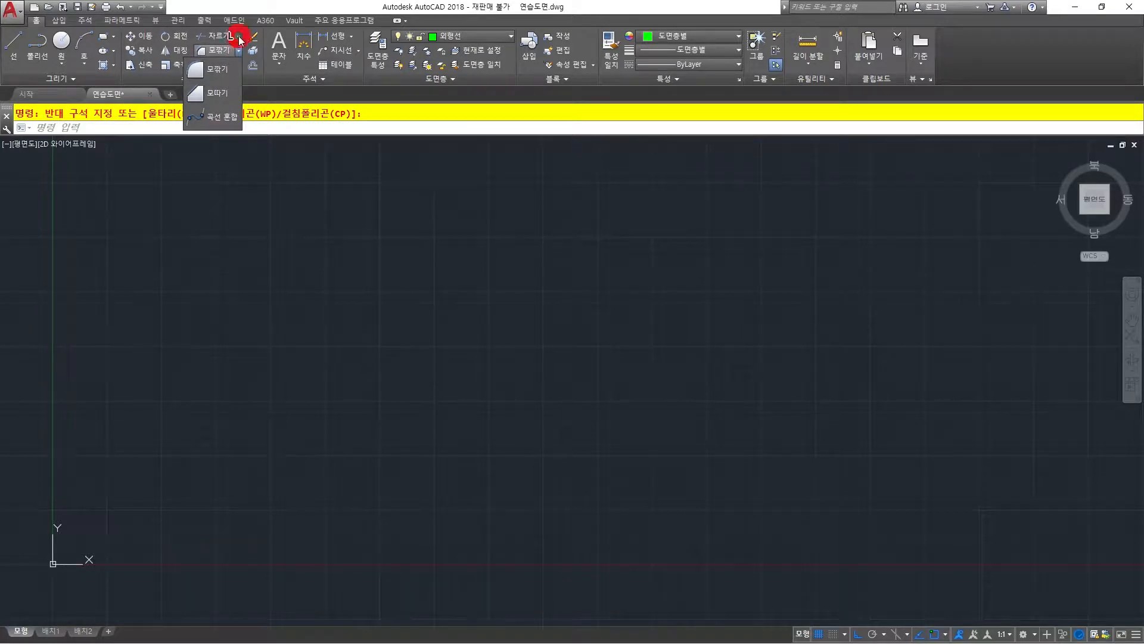
pyautogui.click(238, 35)
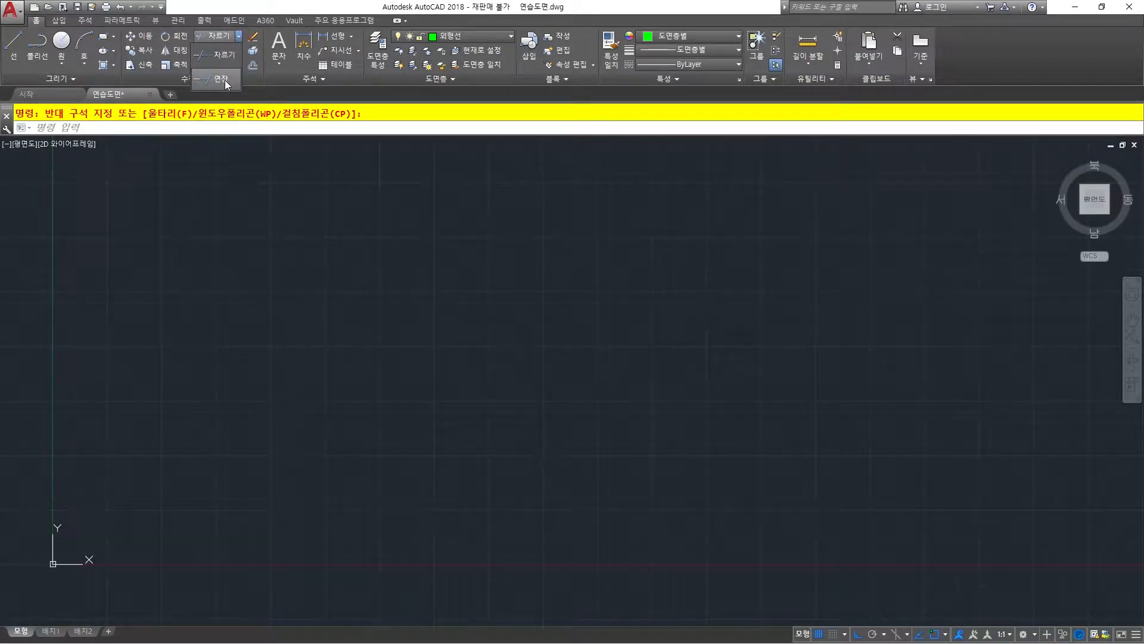
pyautogui.click(248, 174)
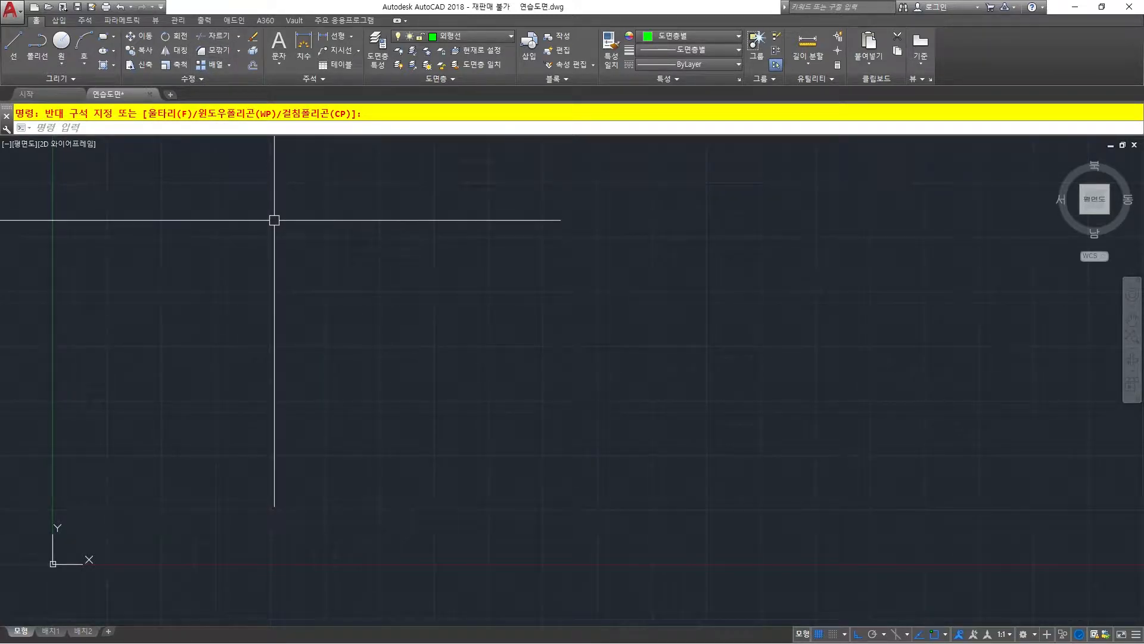
pyautogui.write('TR')
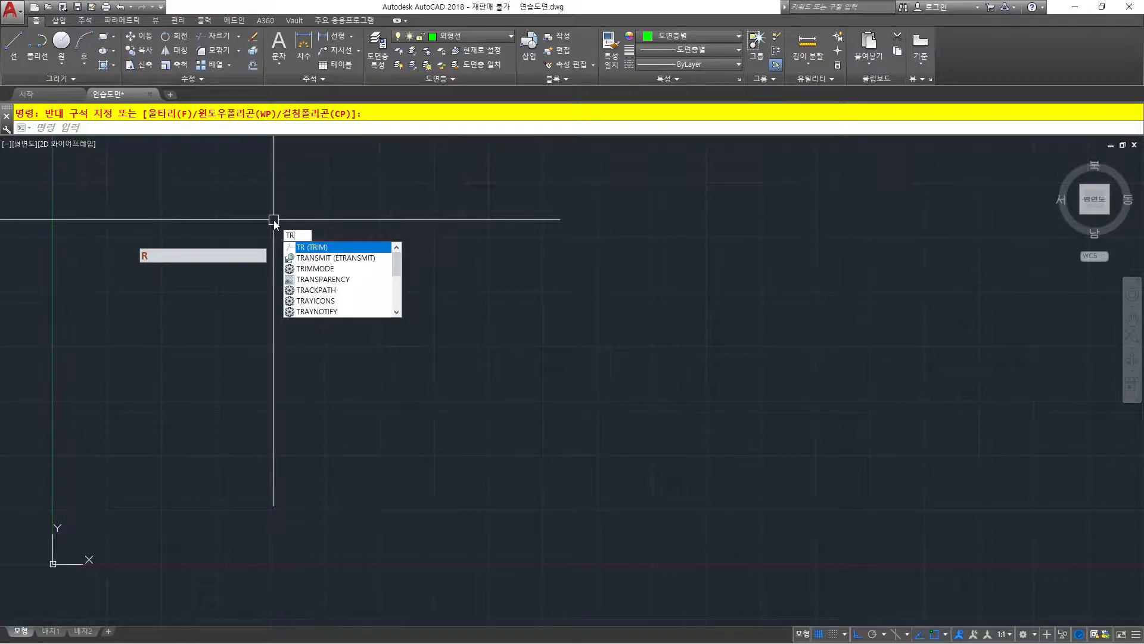
pyautogui.press('space')
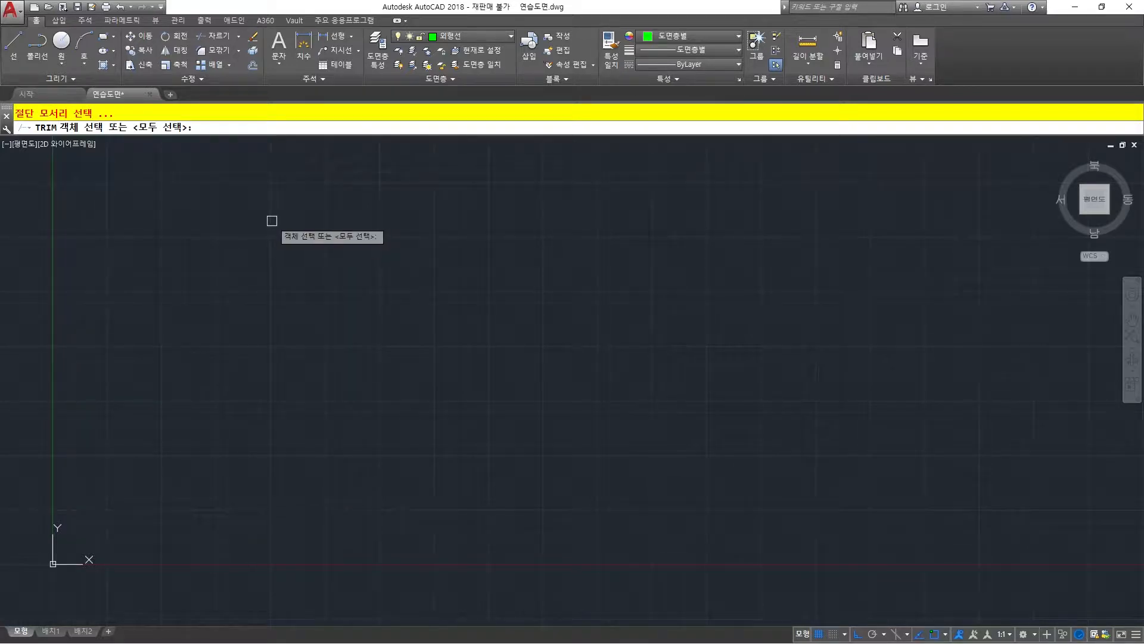
pyautogui.press('Escape')
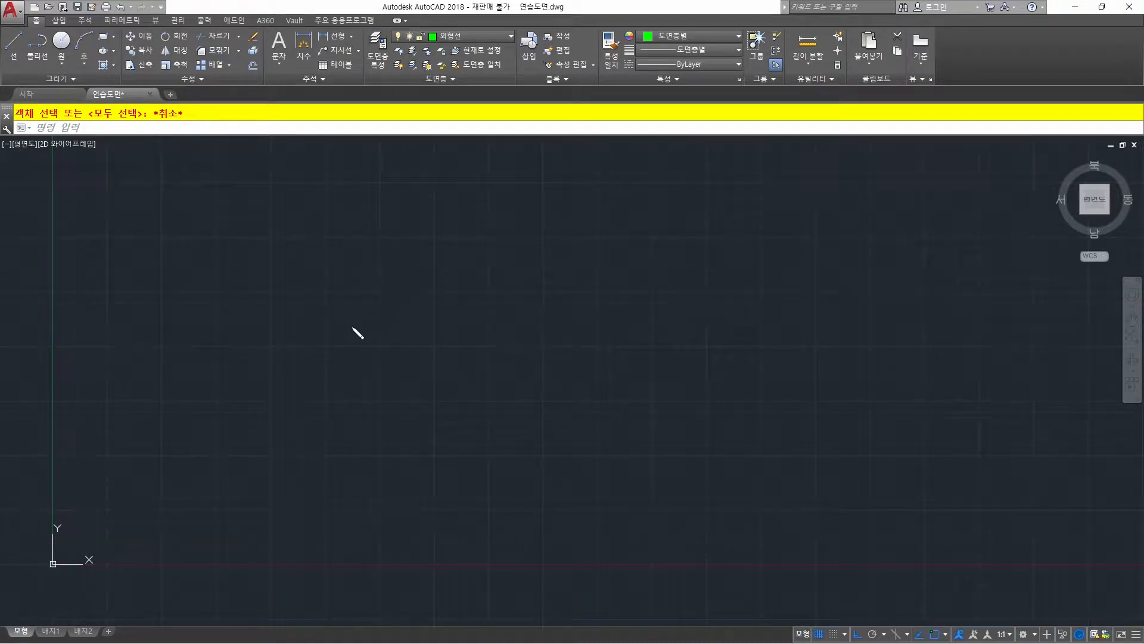
pyautogui.moveTo(320, 313); pyautogui.dragTo(549, 306)
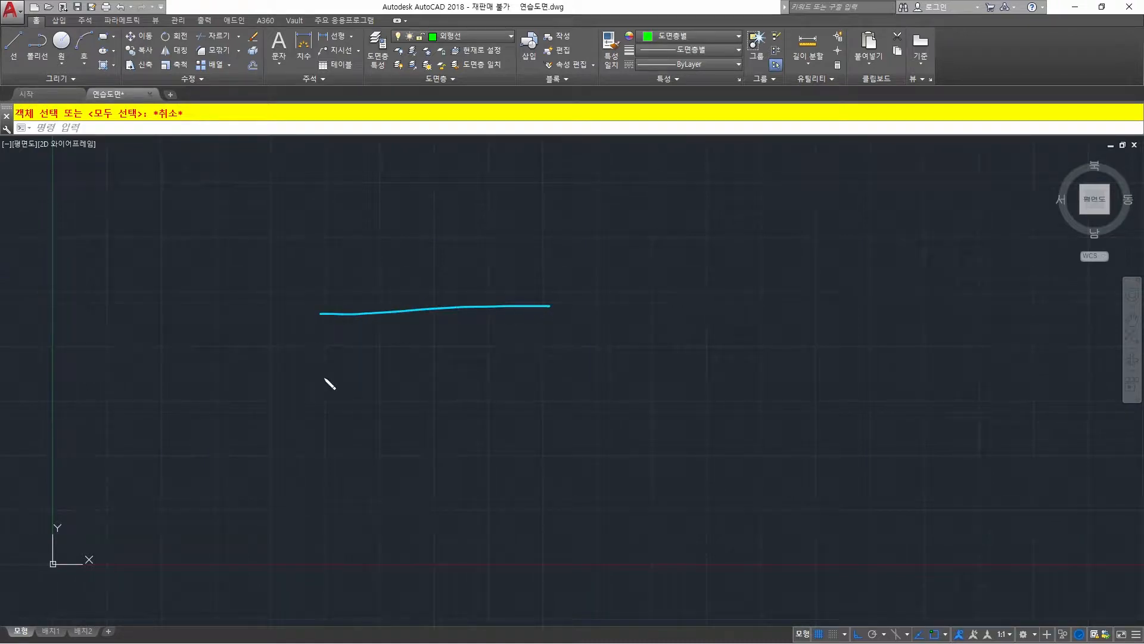
pyautogui.moveTo(322, 379); pyautogui.dragTo(564, 371)
pyautogui.moveTo(391, 260); pyautogui.dragTo(383, 430)
pyautogui.moveTo(439, 264); pyautogui.dragTo(445, 431)
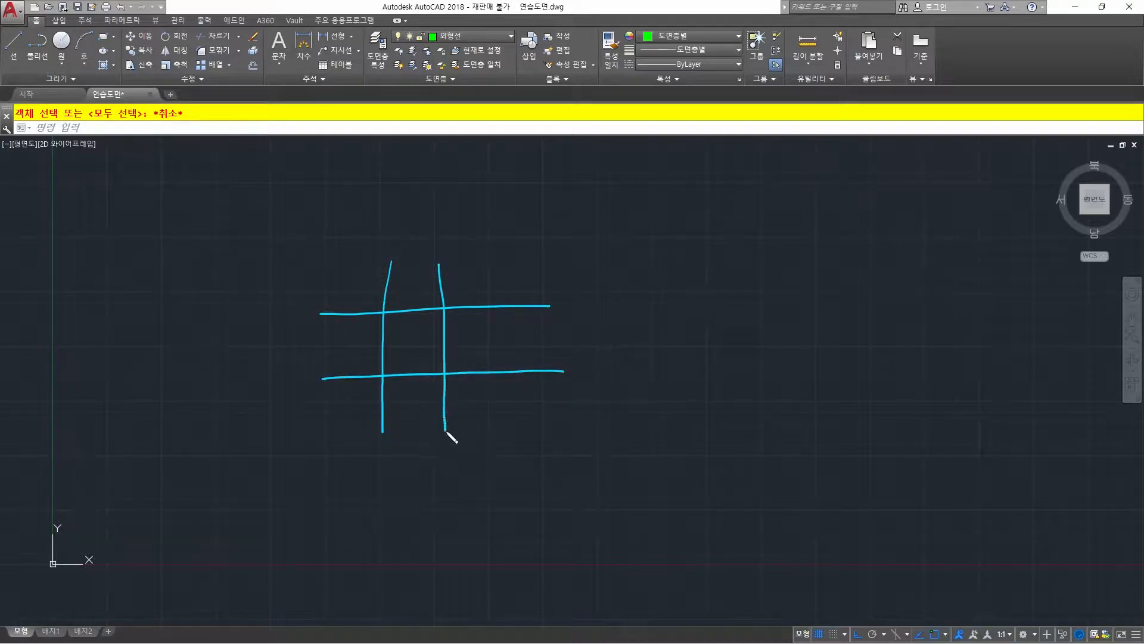
pyautogui.moveTo(498, 263); pyautogui.dragTo(511, 423)
pyautogui.moveTo(542, 319)
pyautogui.mouseDown()
pyautogui.moveTo(505, 303)
pyautogui.moveTo(541, 295)
pyautogui.moveTo(538, 319)
pyautogui.mouseUp()
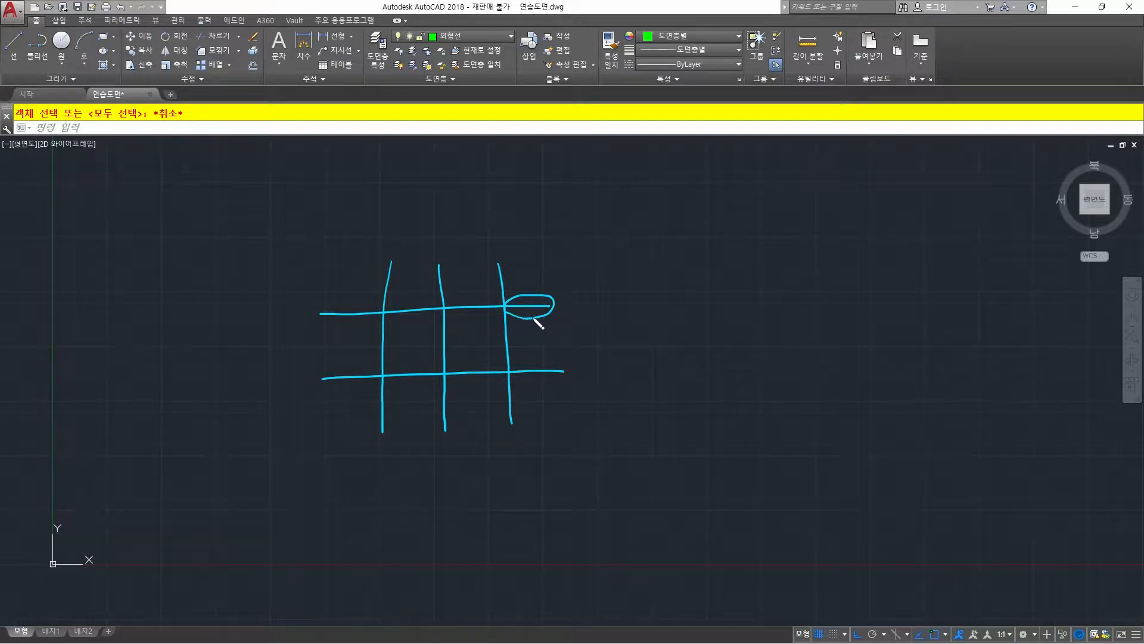
pyautogui.hotkey('ctrl', 'z')
pyautogui.hotkey('ctrl', 'z')
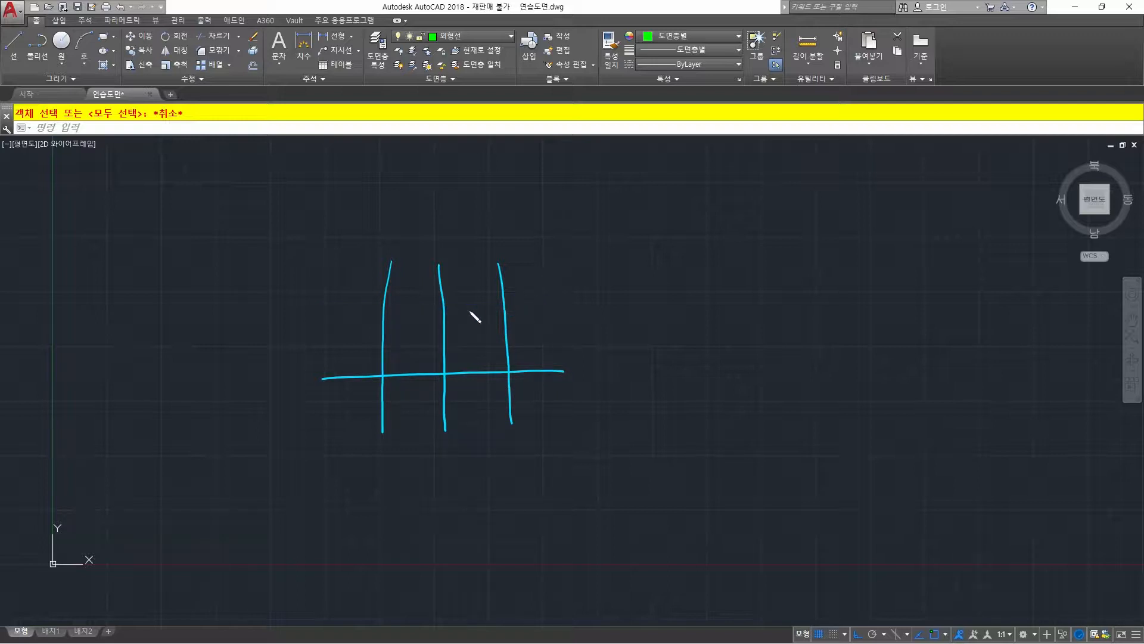
pyautogui.moveTo(351, 304); pyautogui.dragTo(526, 311)
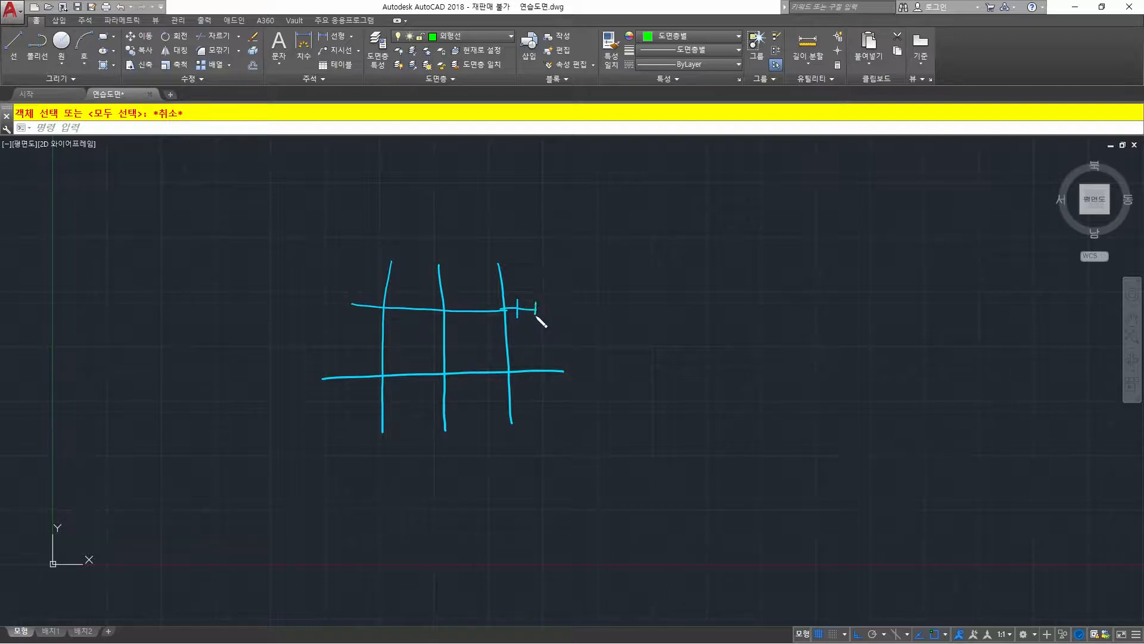
pyautogui.moveTo(516, 311); pyautogui.dragTo(538, 307)
pyautogui.hotkey('ctrl', 'z')
pyautogui.hotkey('ctrl', 'z')
pyautogui.moveTo(548, 207); pyautogui.dragTo(518, 259)
pyautogui.hotkey('ctrl', 'z')
pyautogui.moveTo(397, 246)
pyautogui.mouseDown()
pyautogui.moveTo(373, 334)
pyautogui.moveTo(376, 434)
pyautogui.moveTo(401, 248)
pyautogui.moveTo(390, 244)
pyautogui.mouseUp()
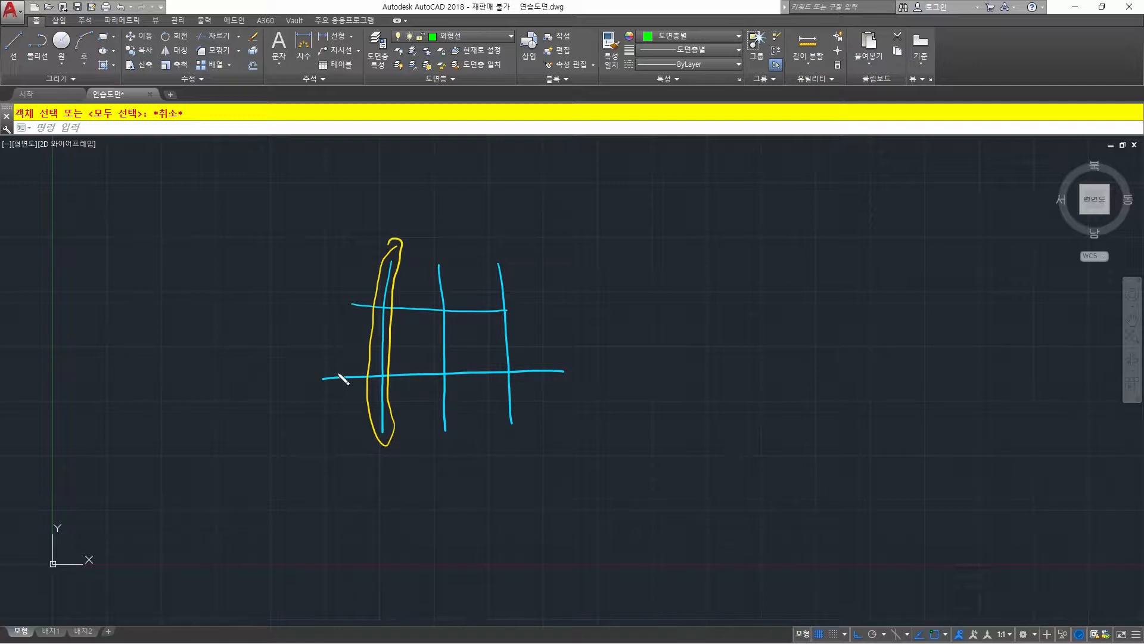
pyautogui.moveTo(343, 363)
pyautogui.mouseDown()
pyautogui.moveTo(348, 375)
pyautogui.moveTo(352, 363)
pyautogui.moveTo(430, 364)
pyautogui.mouseUp()
pyautogui.moveTo(416, 298); pyautogui.dragTo(427, 301)
pyautogui.moveTo(351, 294); pyautogui.dragTo(362, 292)
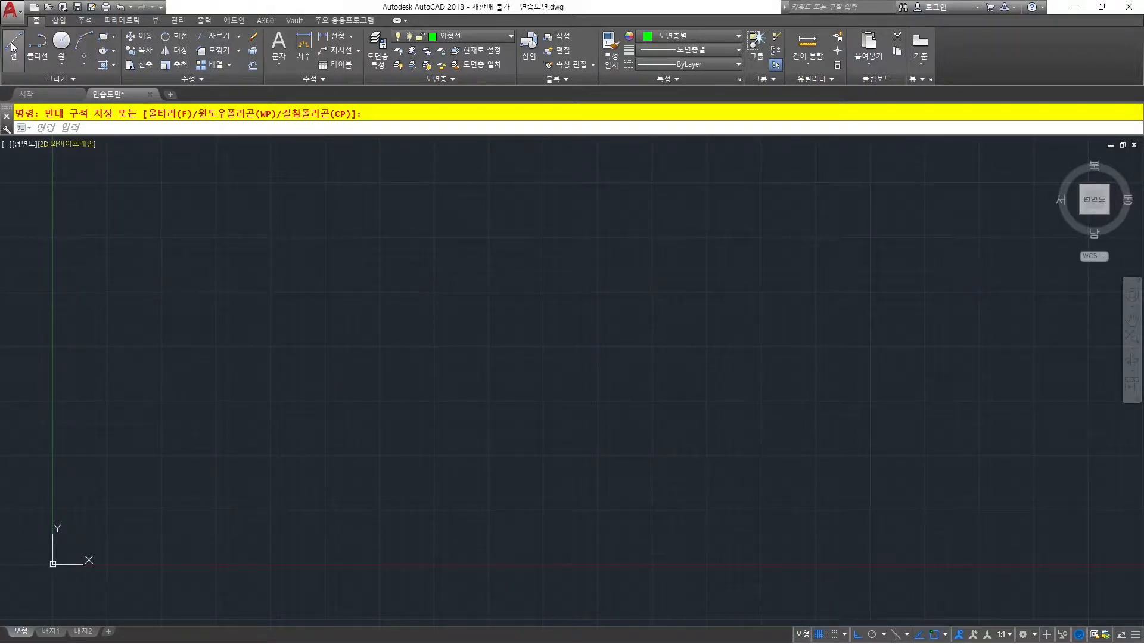
# Draw one long horizontal line across the upper middle of the empty drawing area.
pyautogui.click(12, 43)
pyautogui.click(366, 277)
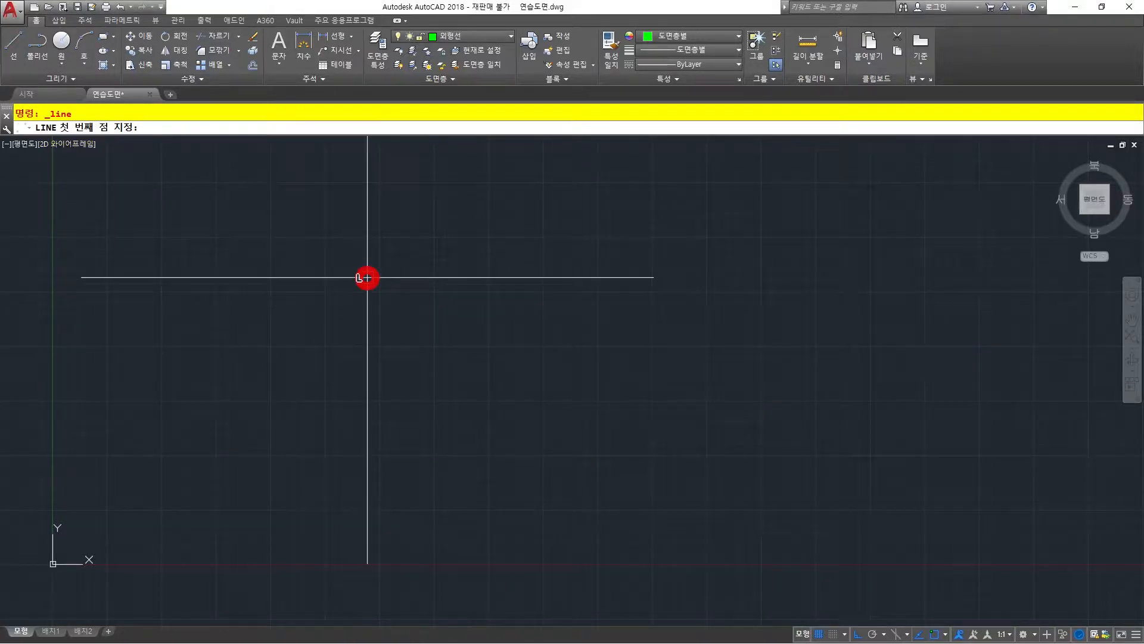
pyautogui.click(735, 282)
pyautogui.press('Return')
pyautogui.rightClick(554, 309)
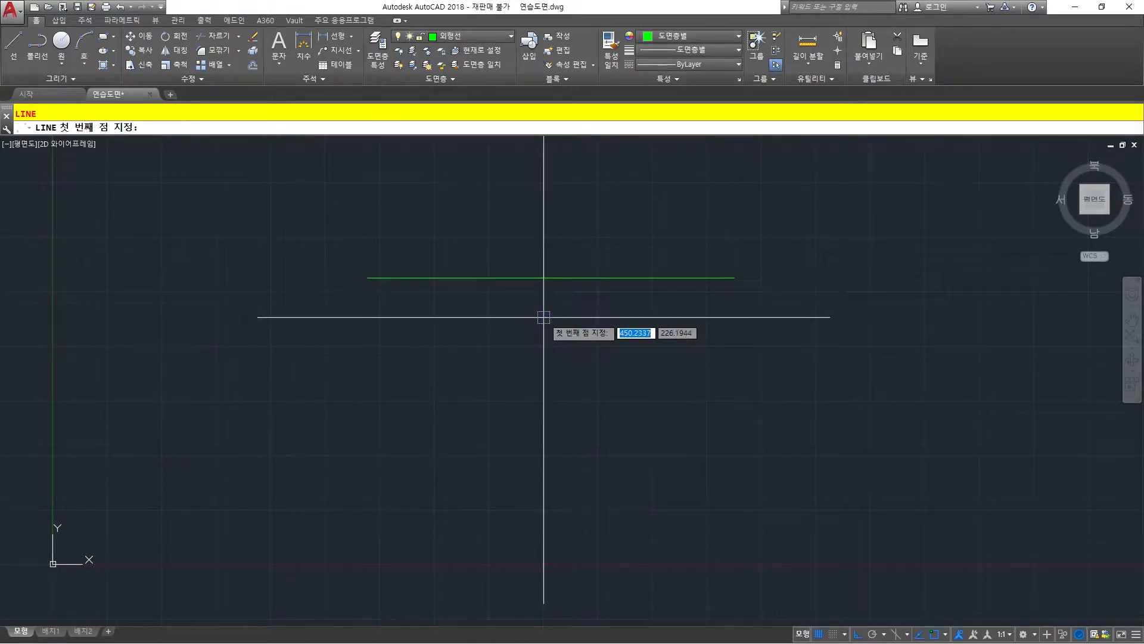
pyautogui.press('Escape')
pyautogui.press('Escape')
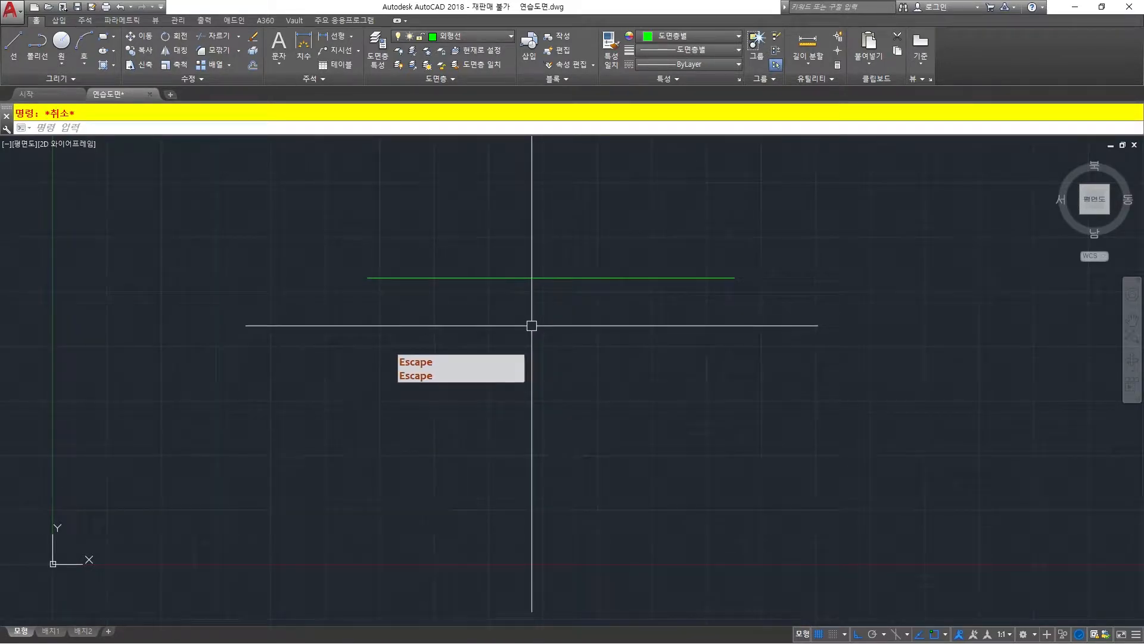
# Offset the horizontal line downward four times in succession at a distance of 50, making five parallel lines.
pyautogui.press('Return')
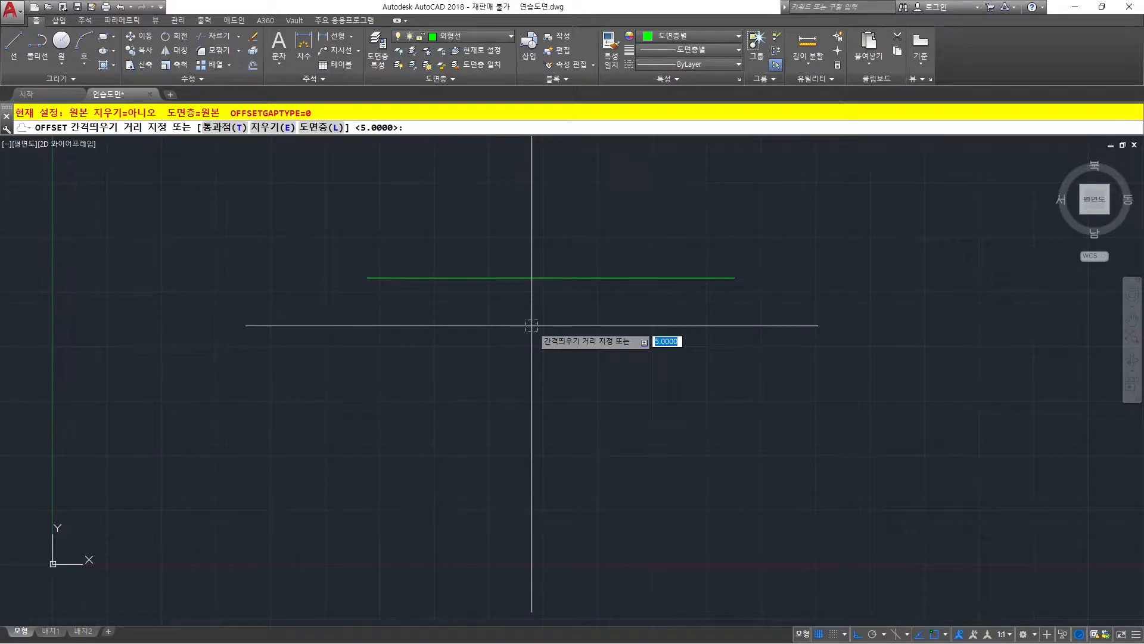
pyautogui.write('50')
pyautogui.press('Return')
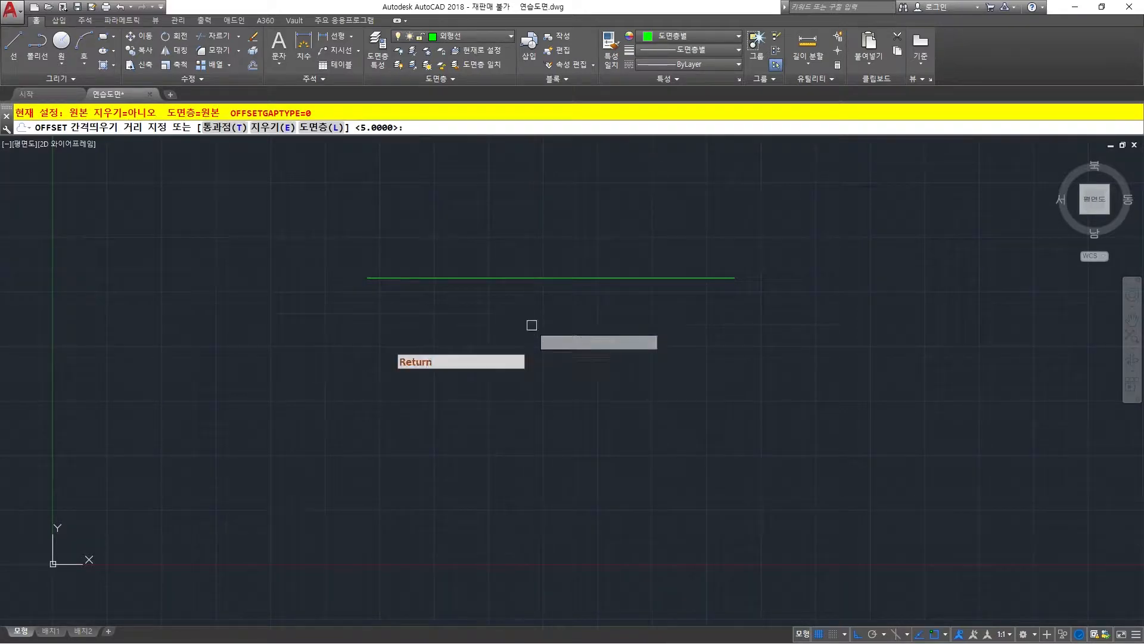
pyautogui.click(504, 277)
pyautogui.click(503, 336)
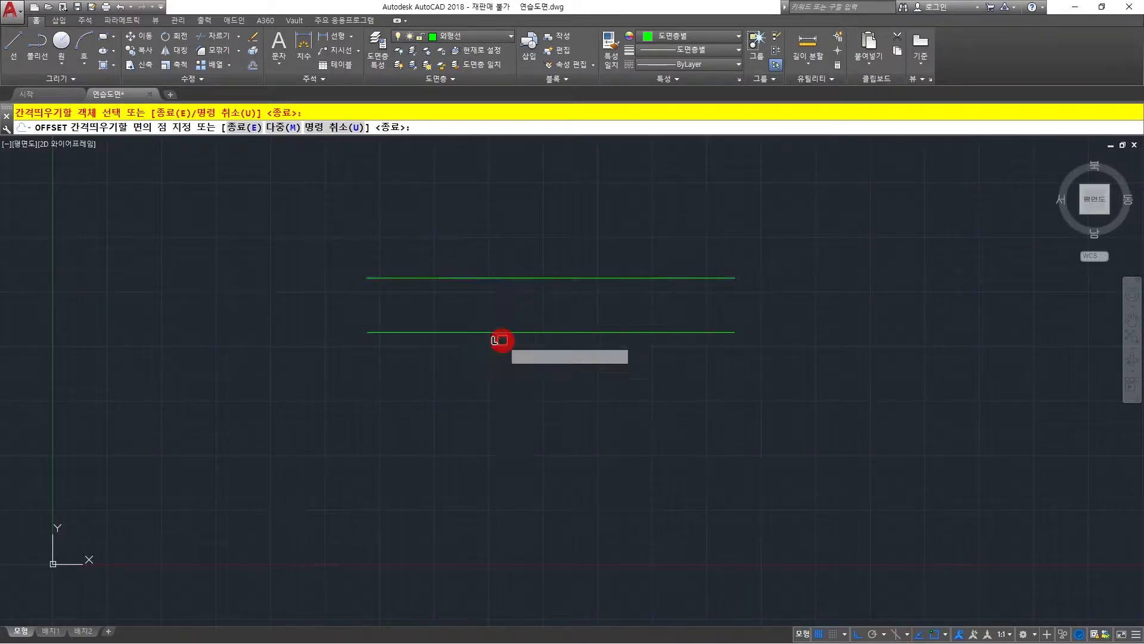
pyautogui.click(503, 332)
pyautogui.click(506, 460)
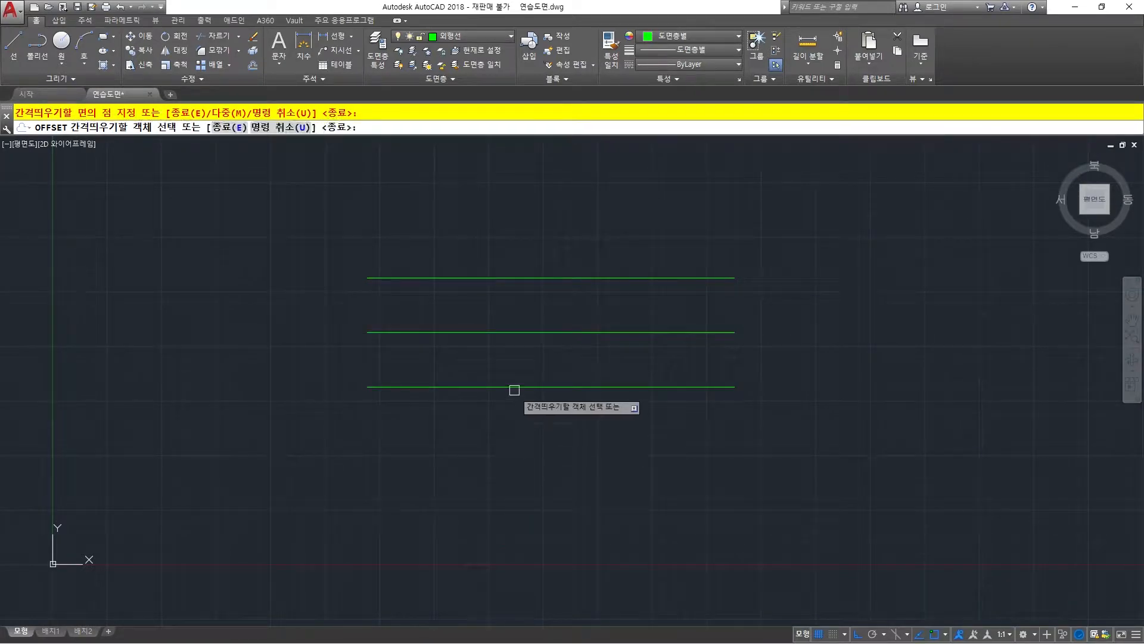
pyautogui.click(516, 388)
pyautogui.click(519, 471)
pyautogui.click(524, 441)
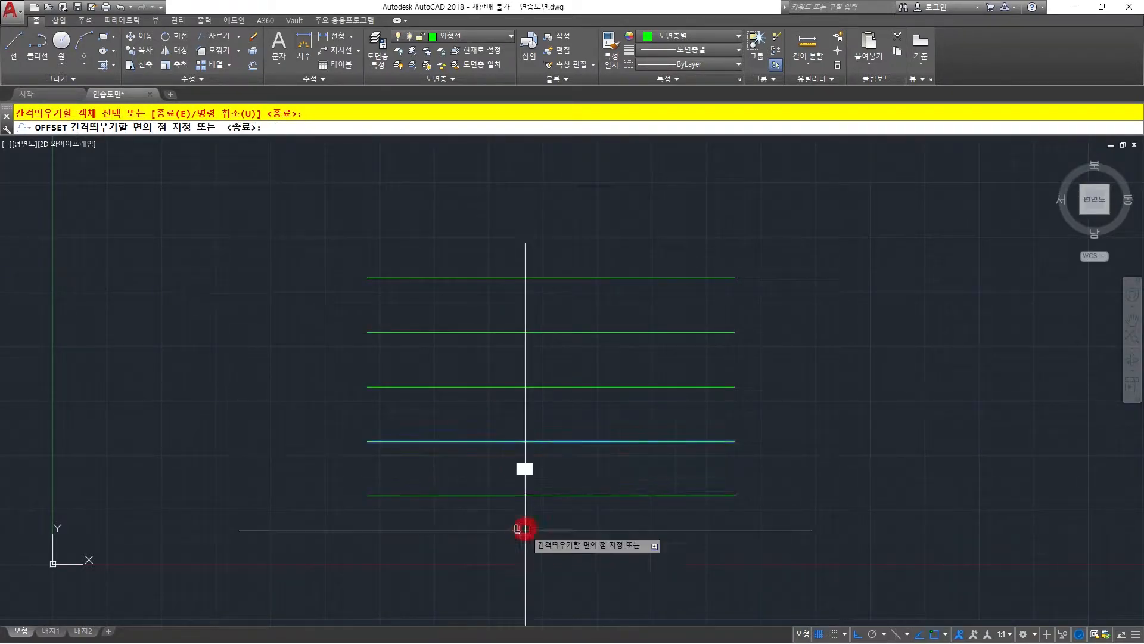
pyautogui.click(524, 530)
pyautogui.press('space')
# Draw a vertical line crossing all five horizontal lines near their left ends, extending past the top and bottom ones.
pyautogui.write('l')
pyautogui.press('space')
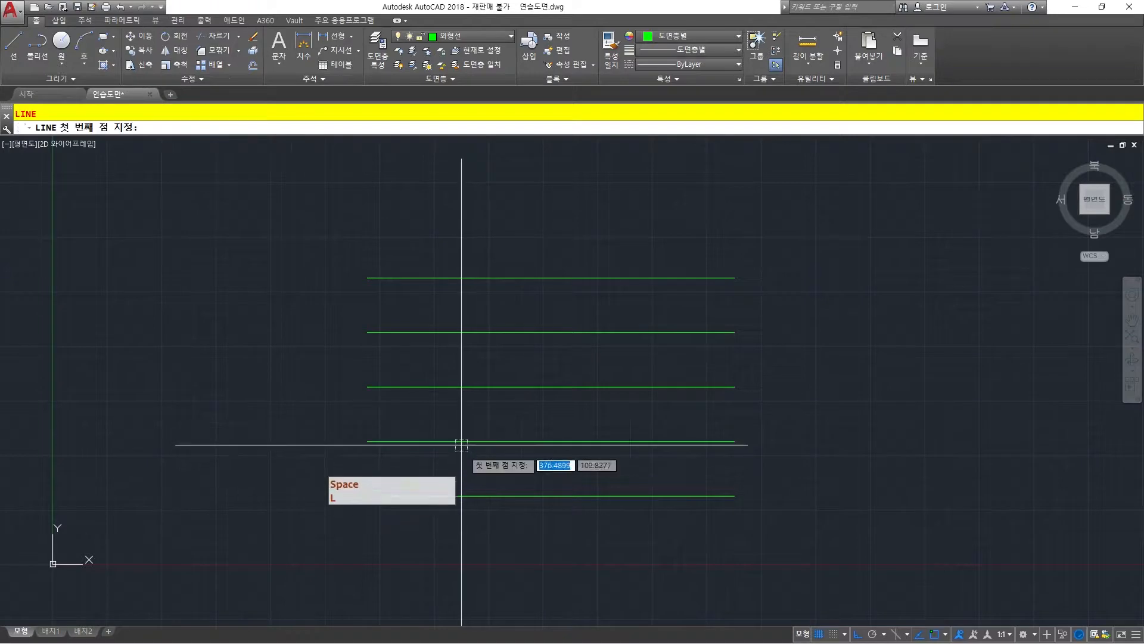
pyautogui.click(452, 216)
pyautogui.click(485, 566)
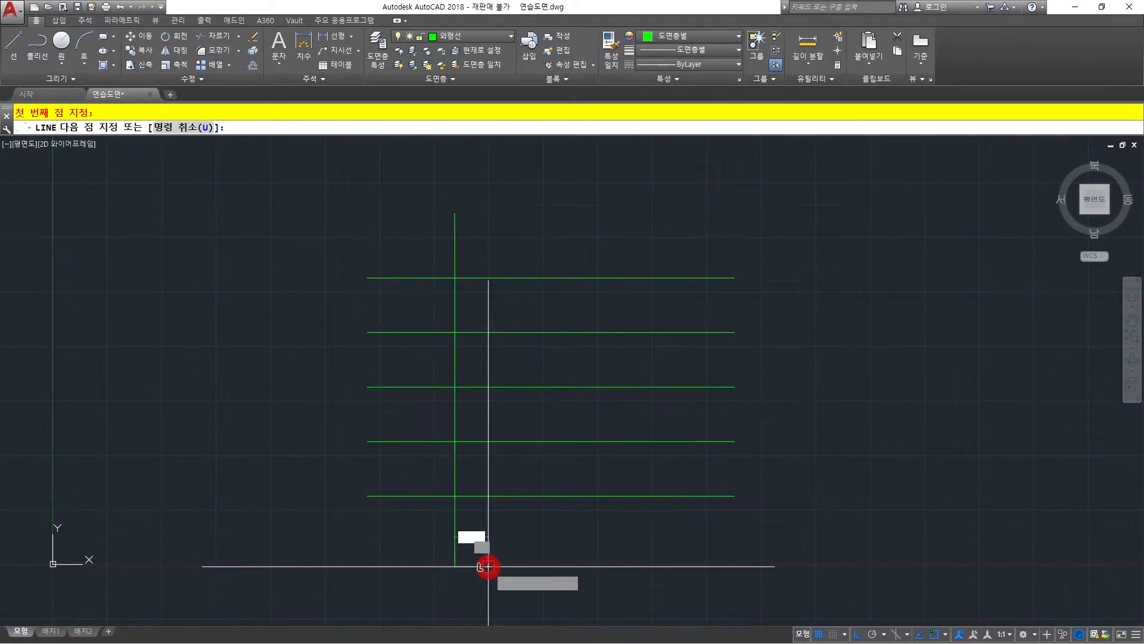
pyautogui.press('space')
pyautogui.press('space')
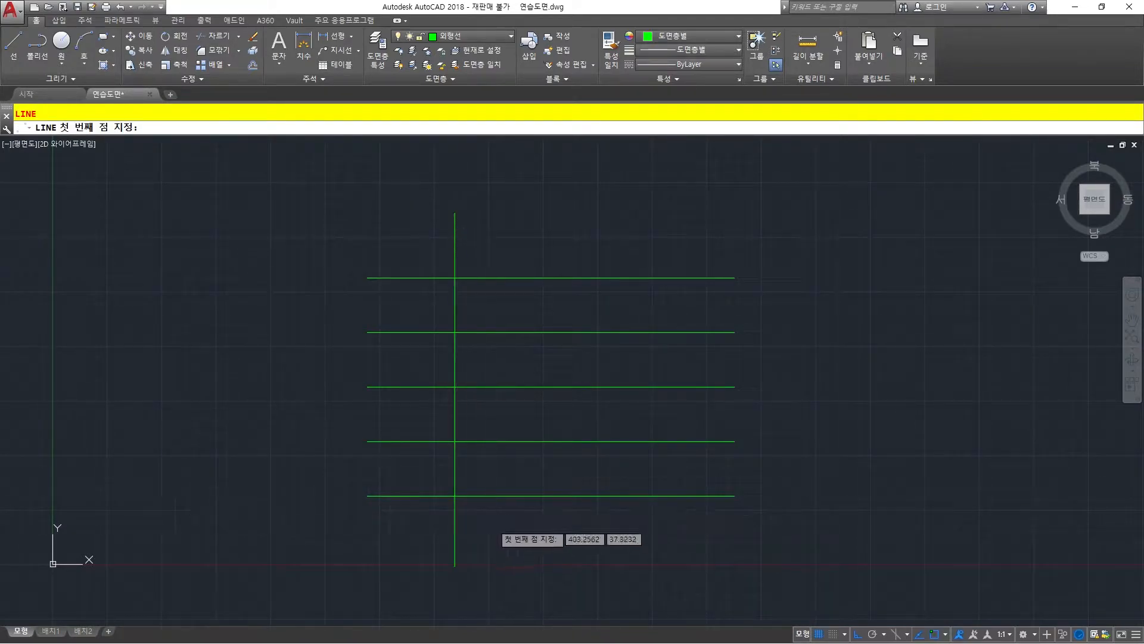
pyautogui.press('Escape')
# Offset the vertical line to the right four times in succession at a distance of 50 to complete the grid.
pyautogui.press('space')
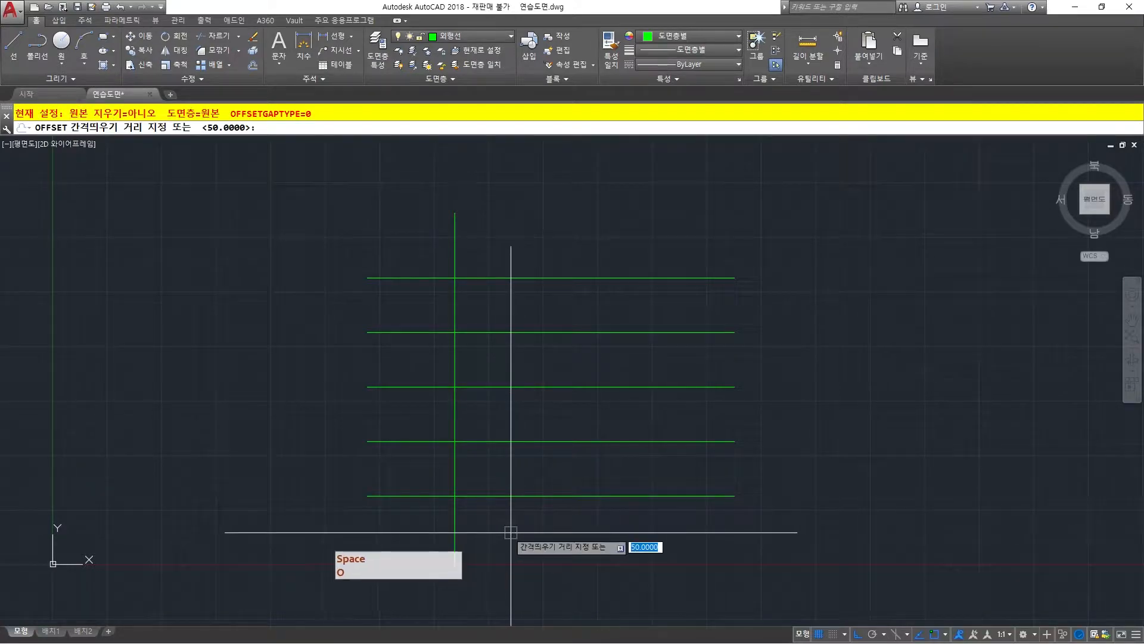
pyautogui.rightClick(473, 520)
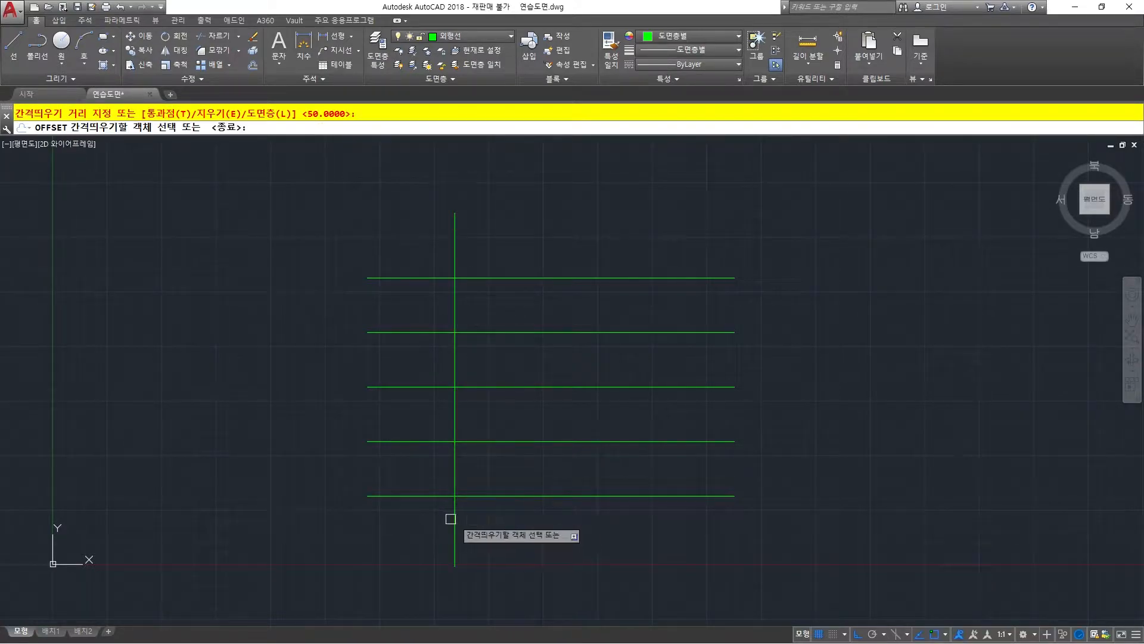
pyautogui.click(453, 518)
pyautogui.click(542, 514)
pyautogui.click(510, 517)
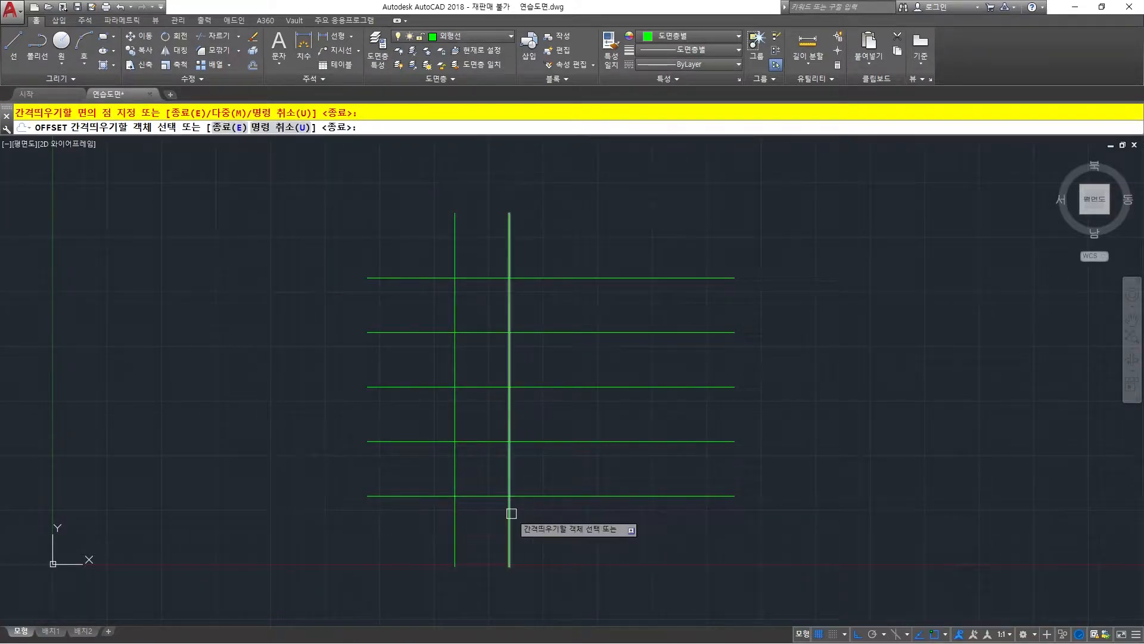
pyautogui.click(617, 514)
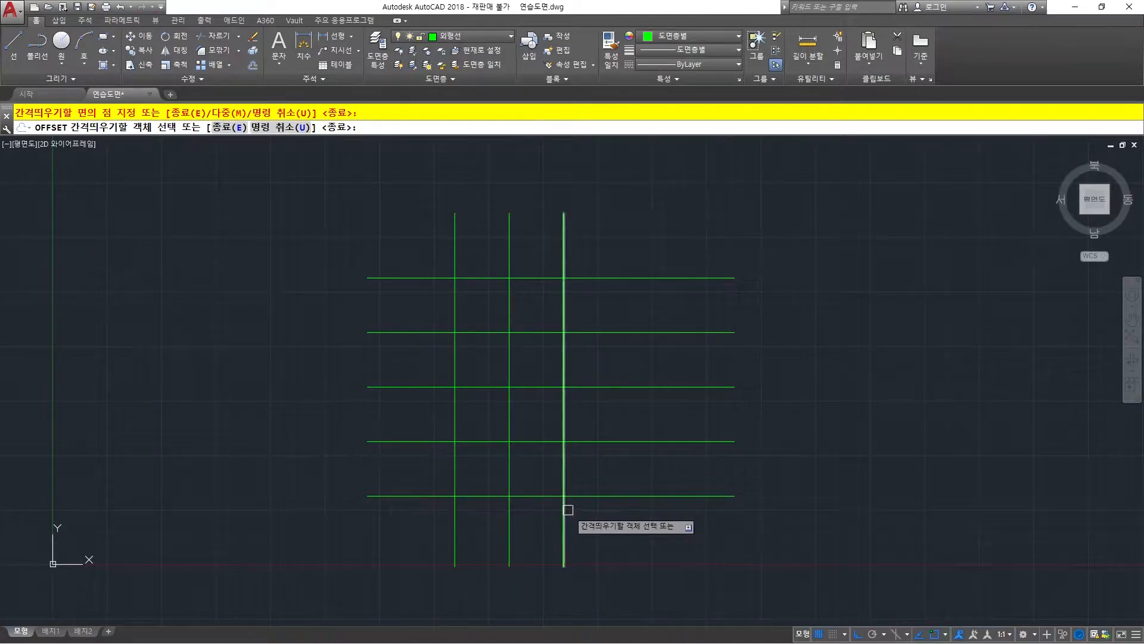
pyautogui.click(566, 507)
pyautogui.click(641, 512)
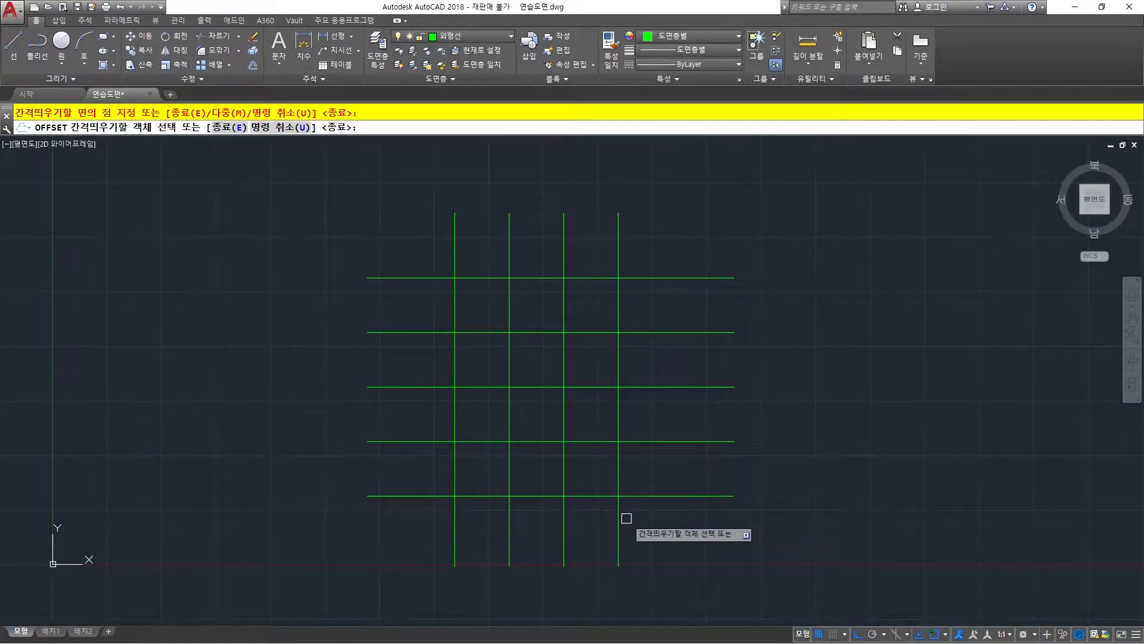
pyautogui.click(670, 512)
pyautogui.press('Return')
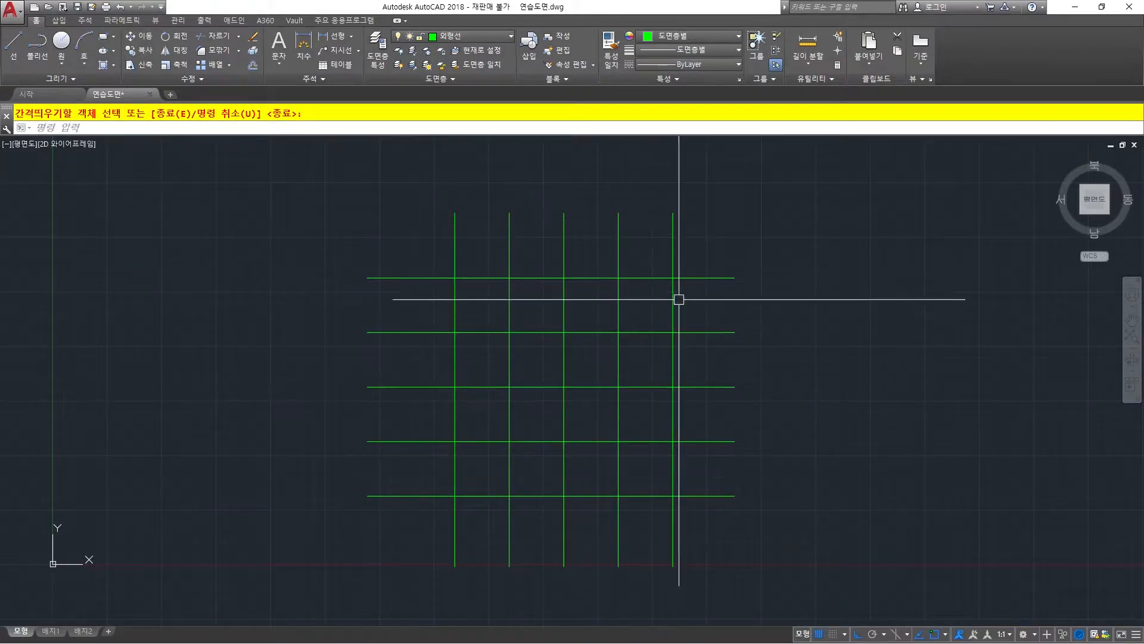
pyautogui.moveTo(650, 298); pyautogui.dragTo(623, 280, button='middle')
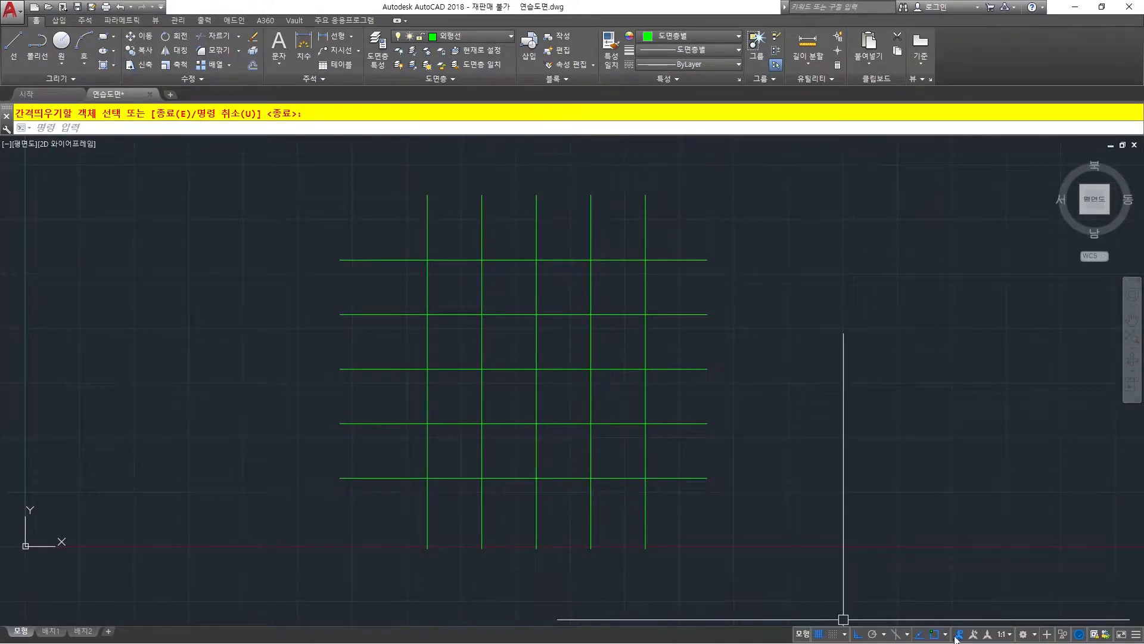
pyautogui.press('super')
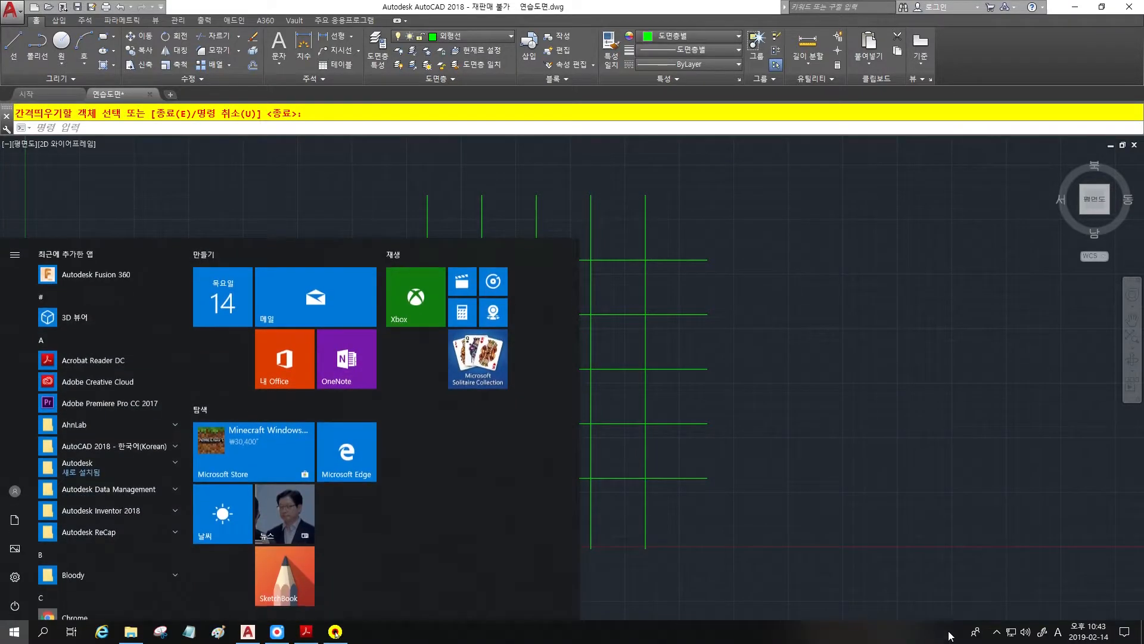
pyautogui.click(997, 633)
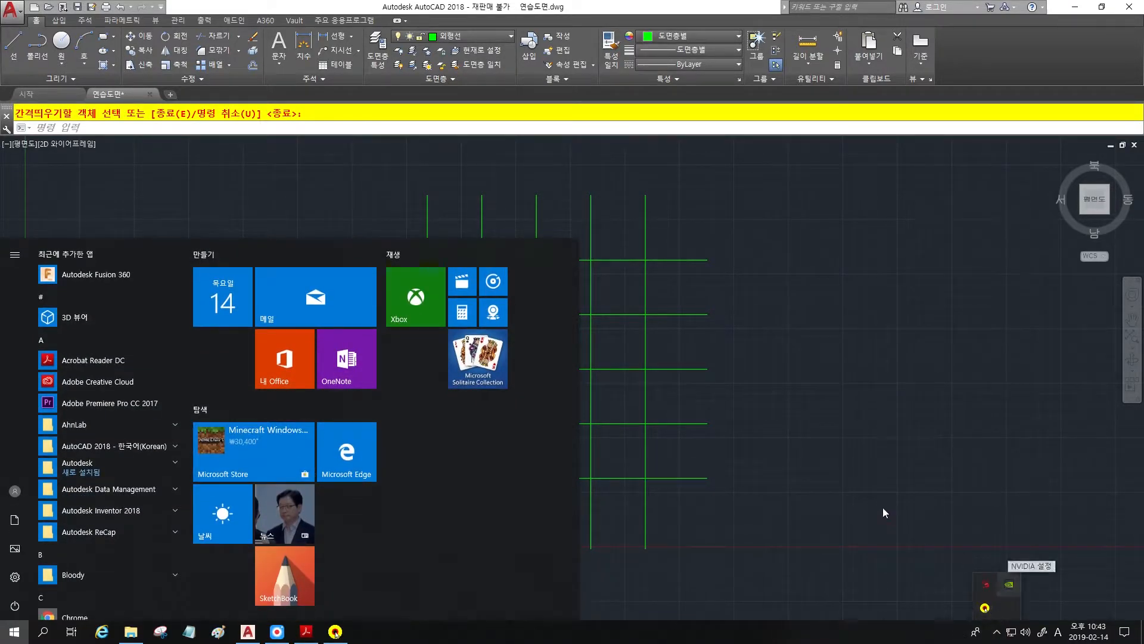
pyautogui.click(851, 473)
pyautogui.scroll(2, 577, 294)
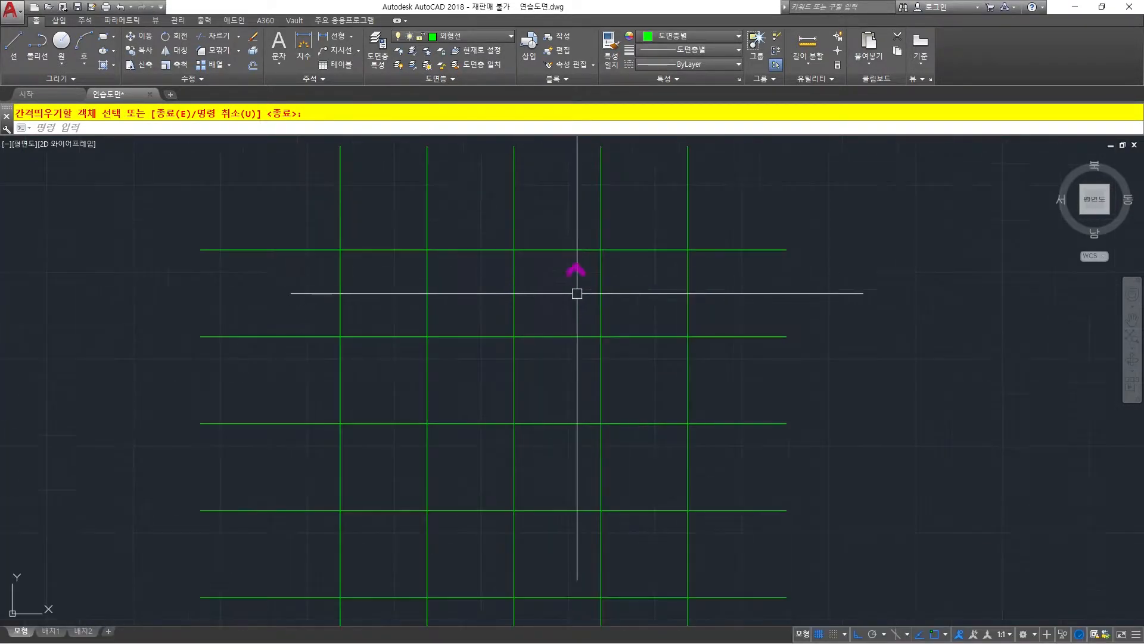
pyautogui.scroll(-2, 566, 301)
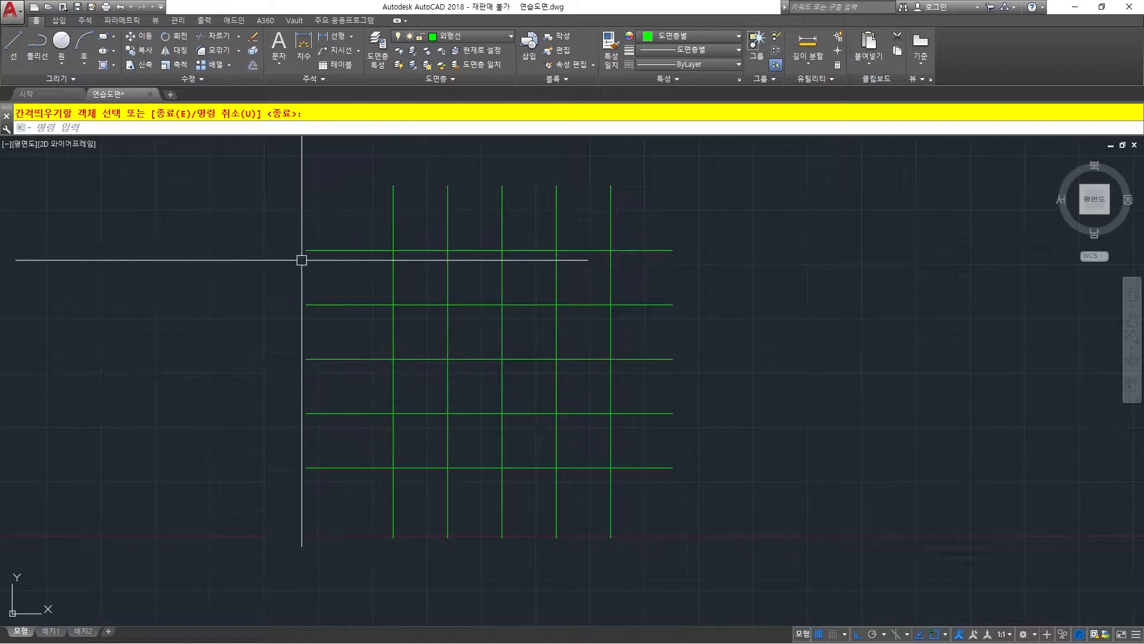
# Try shortening the top horizontal line by moving its left endpoint onto the leftmost vertical line, and undo the grip edit.
pyautogui.click(350, 248)
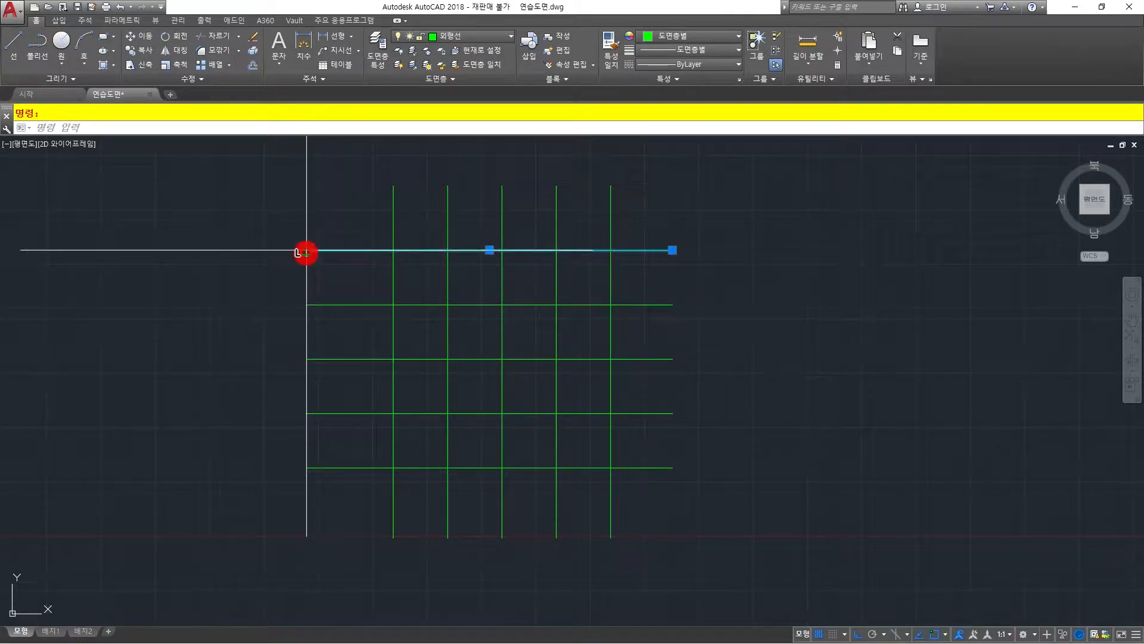
pyautogui.click(306, 250)
pyautogui.click(393, 251)
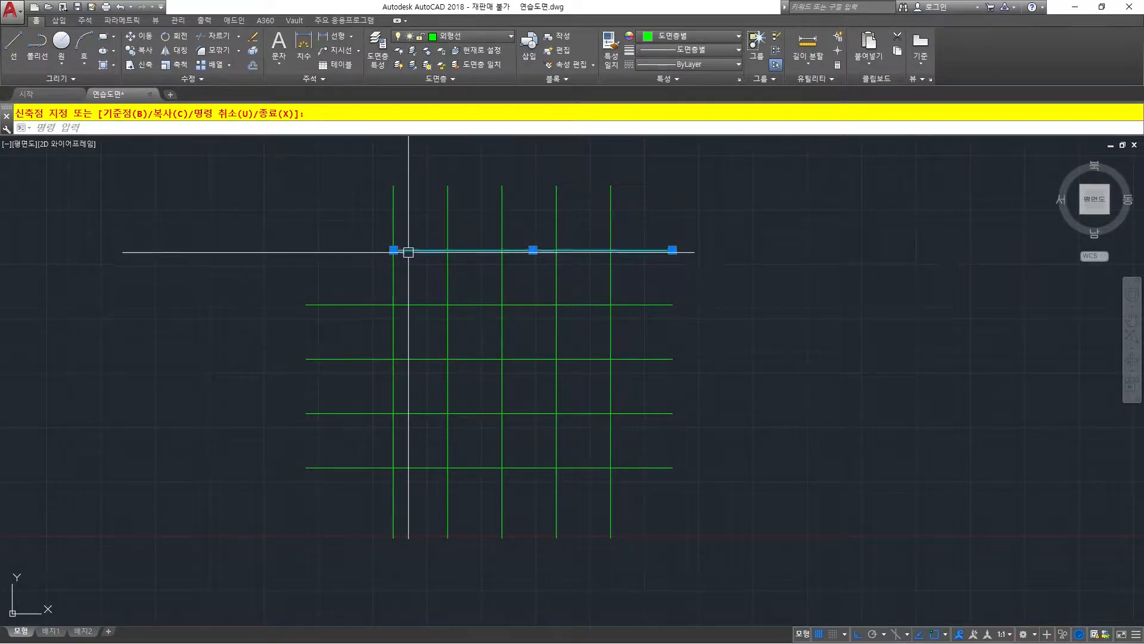
pyautogui.click(394, 202)
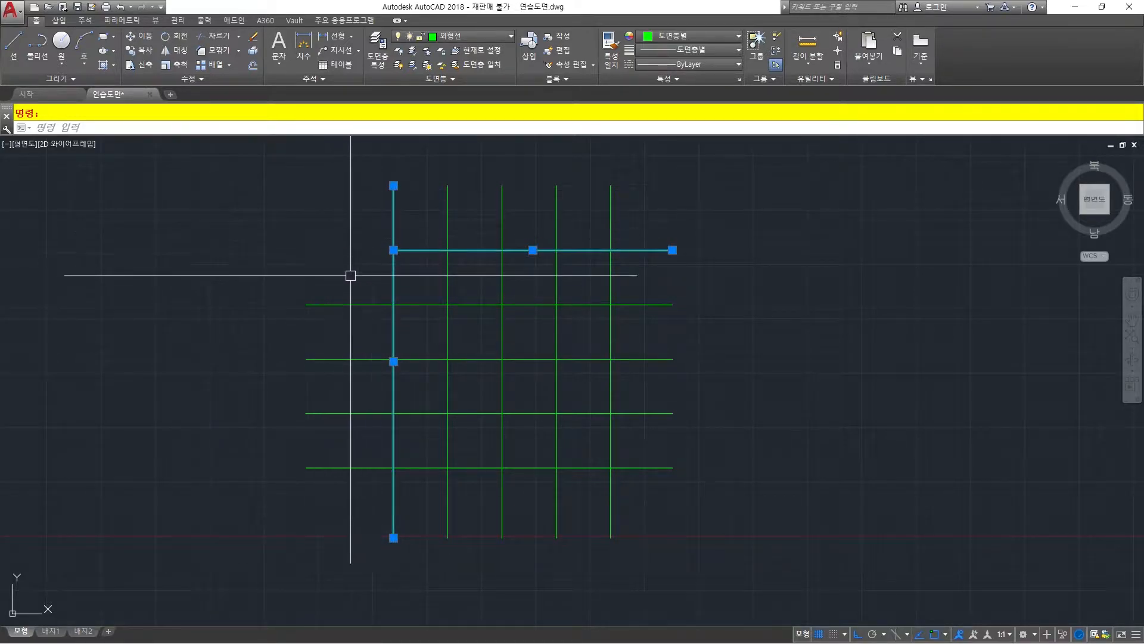
pyautogui.press('Escape')
pyautogui.press('Escape')
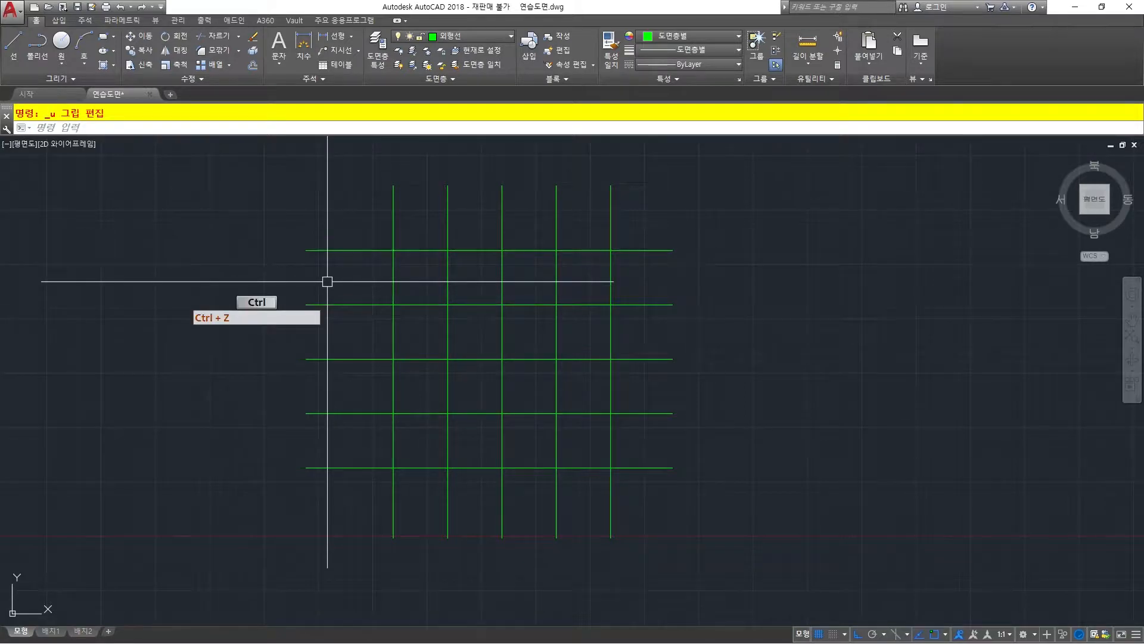
pyautogui.press('Escape')
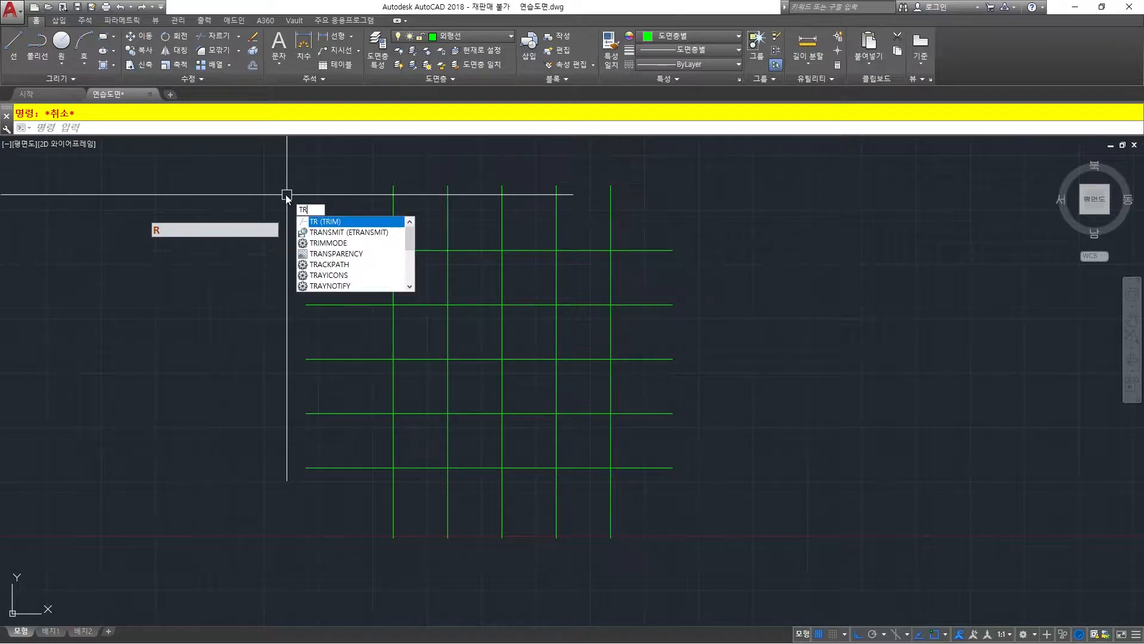
# Trim the left overhangs of all five horizontal lines, using the leftmost vertical line as the cutting edge.
pyautogui.press('space')
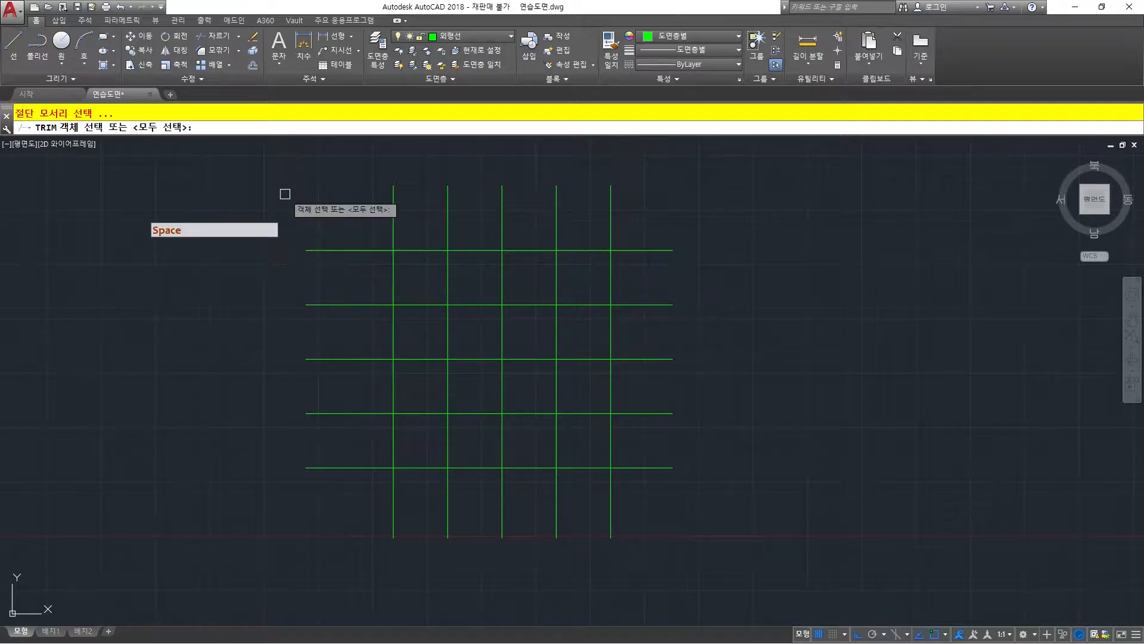
pyautogui.click(394, 214)
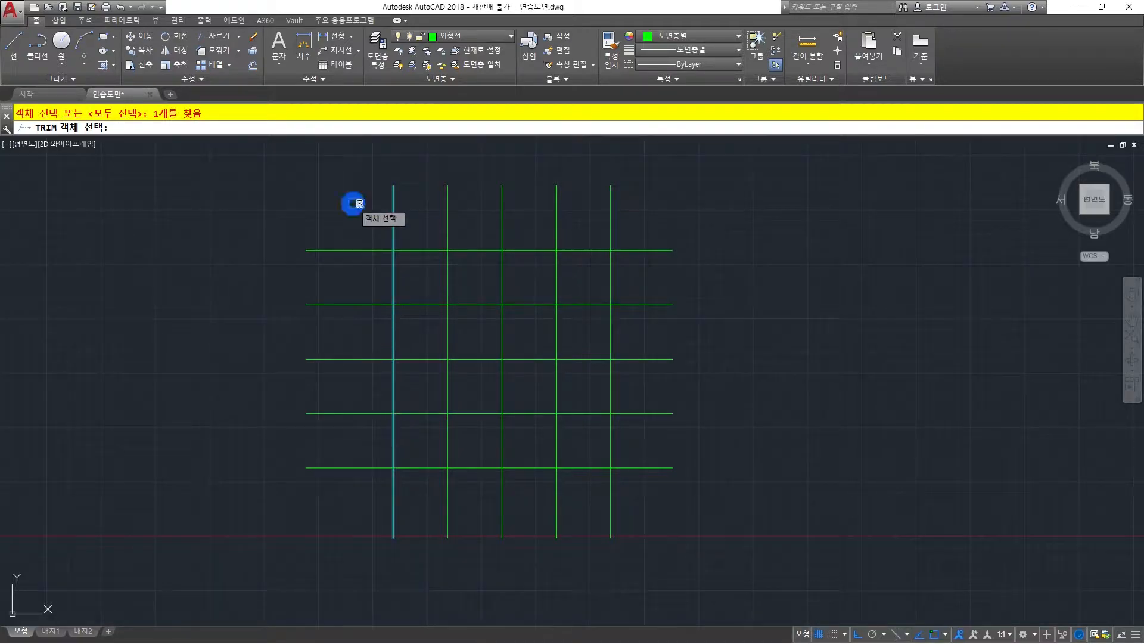
pyautogui.rightClick(352, 203)
pyautogui.rightClick(352, 203)
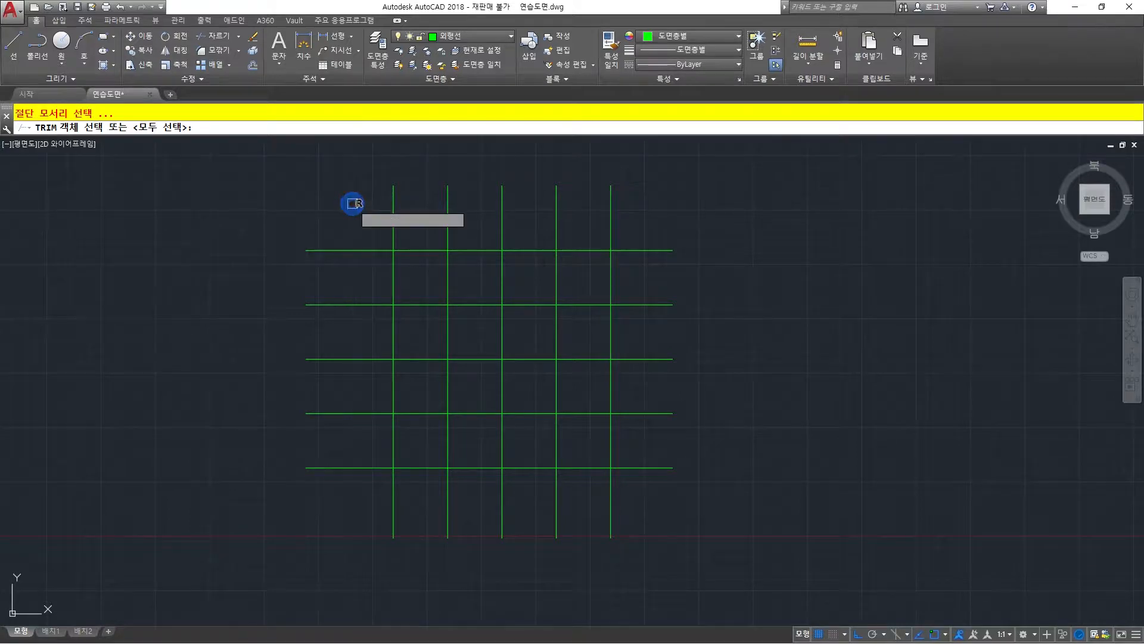
pyautogui.click(393, 217)
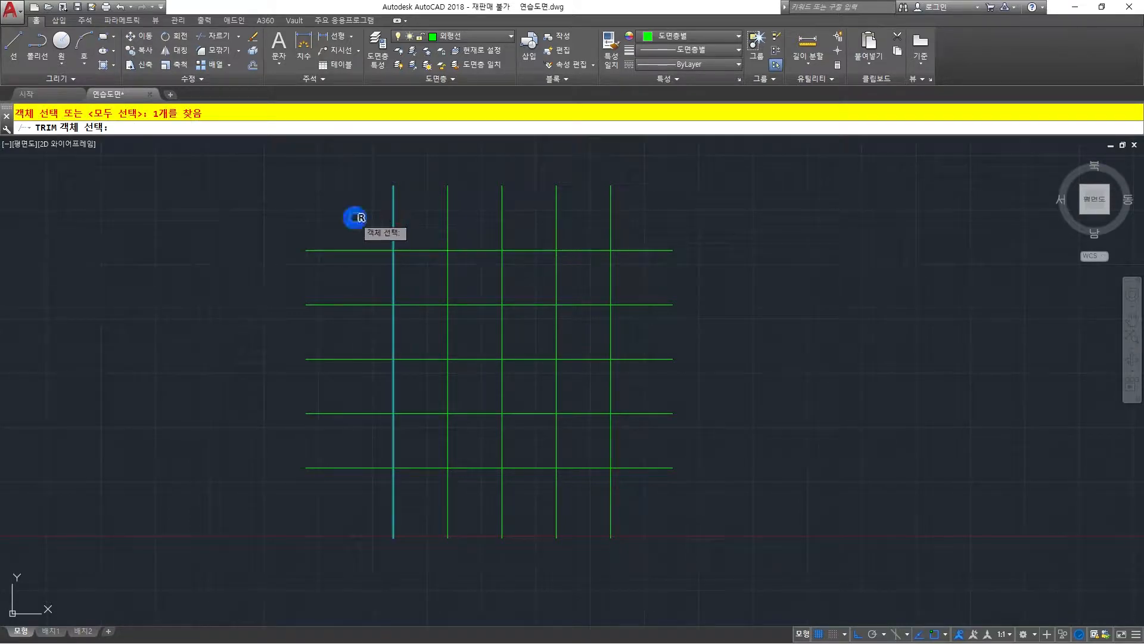
pyautogui.rightClick(354, 217)
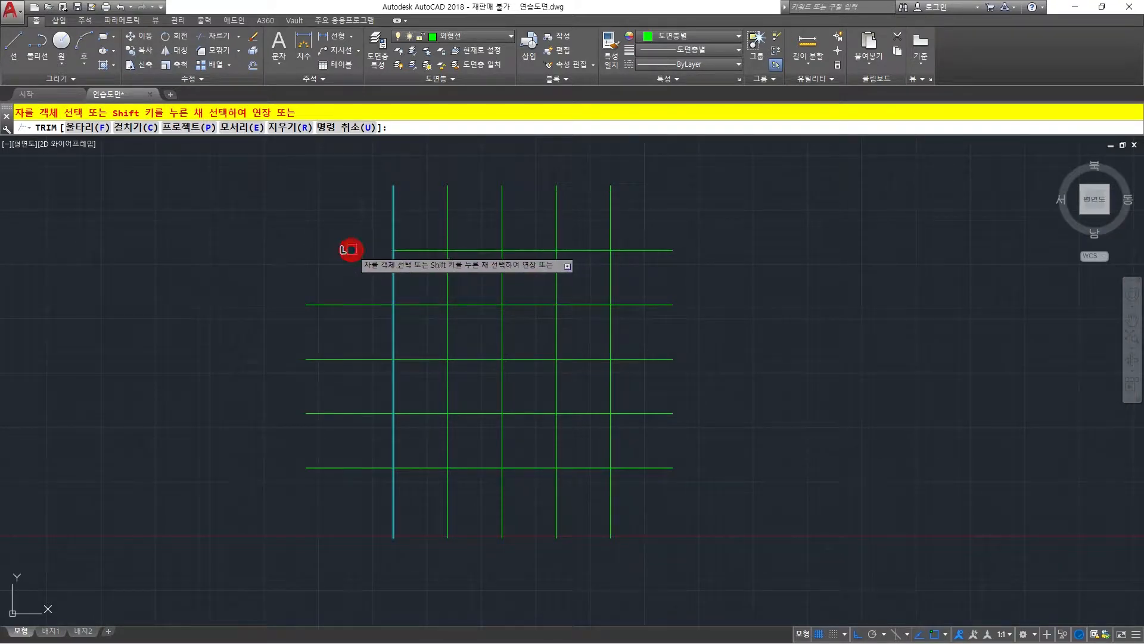
pyautogui.click(352, 304)
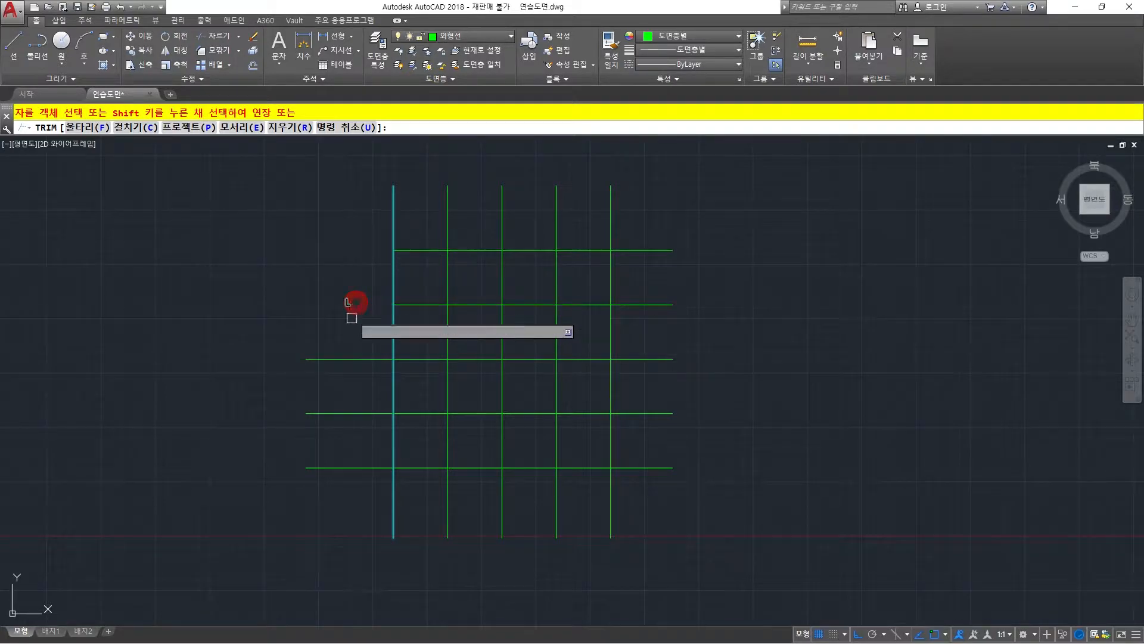
pyautogui.click(346, 360)
pyautogui.click(345, 413)
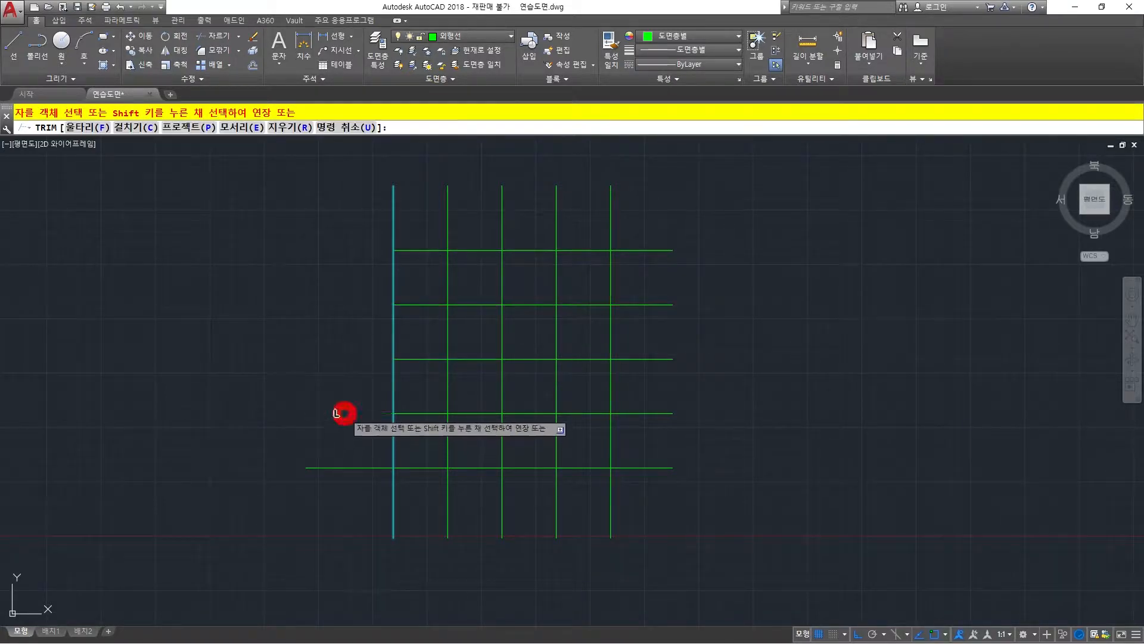
pyautogui.click(347, 468)
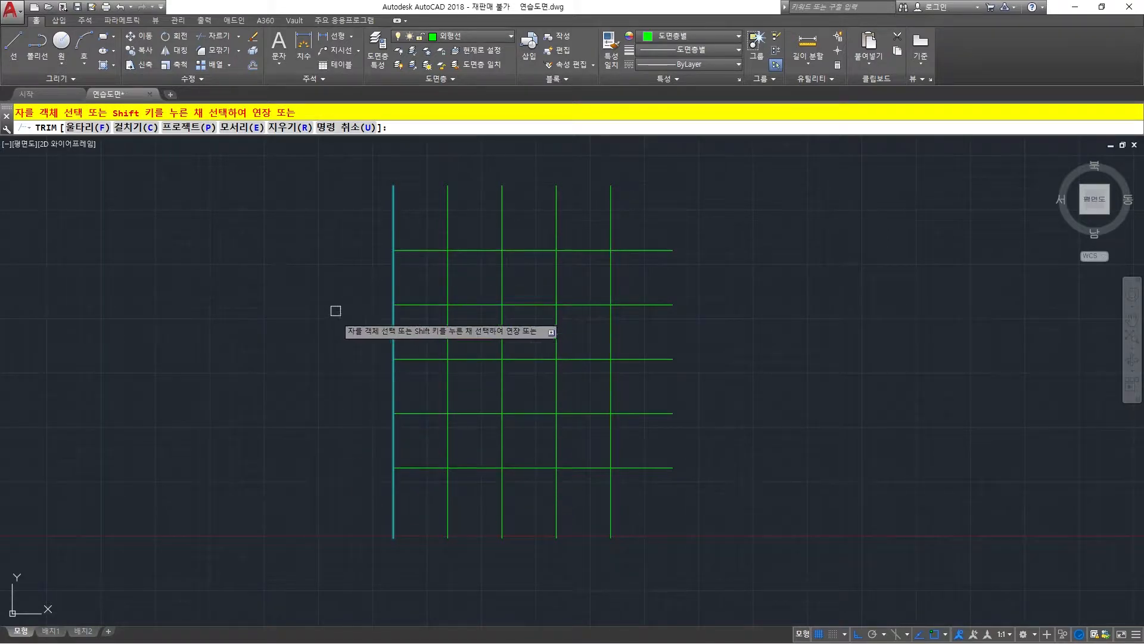
# Trim the top horizontal line's part right of the third vertical line, using that vertical line as the cutting edge.
pyautogui.press('Return')
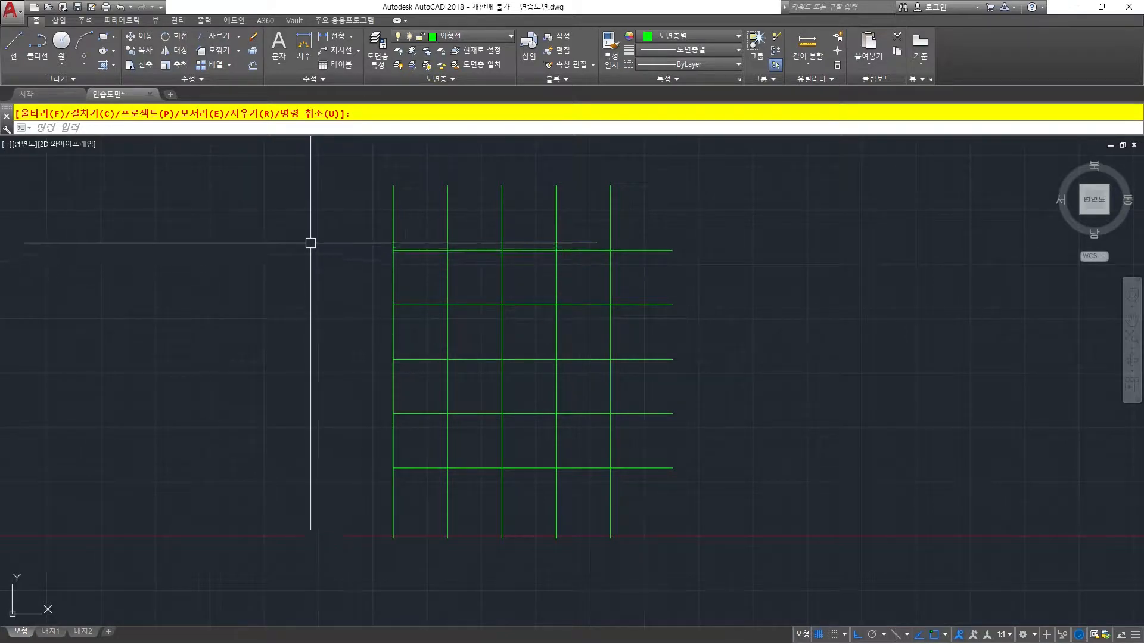
pyautogui.write('tr')
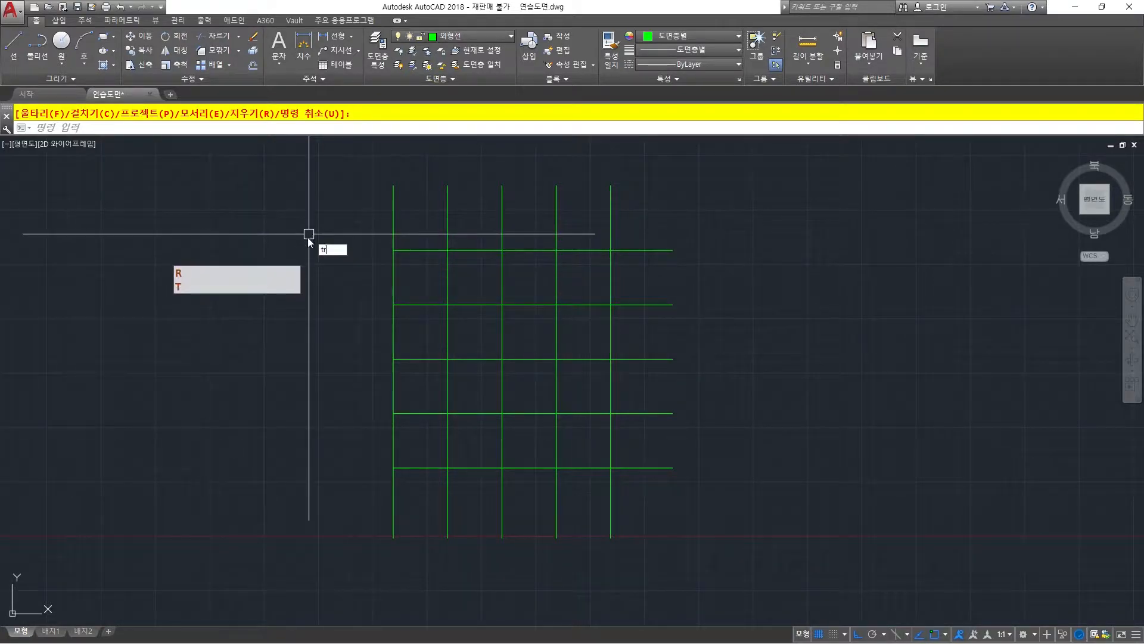
pyautogui.press('space')
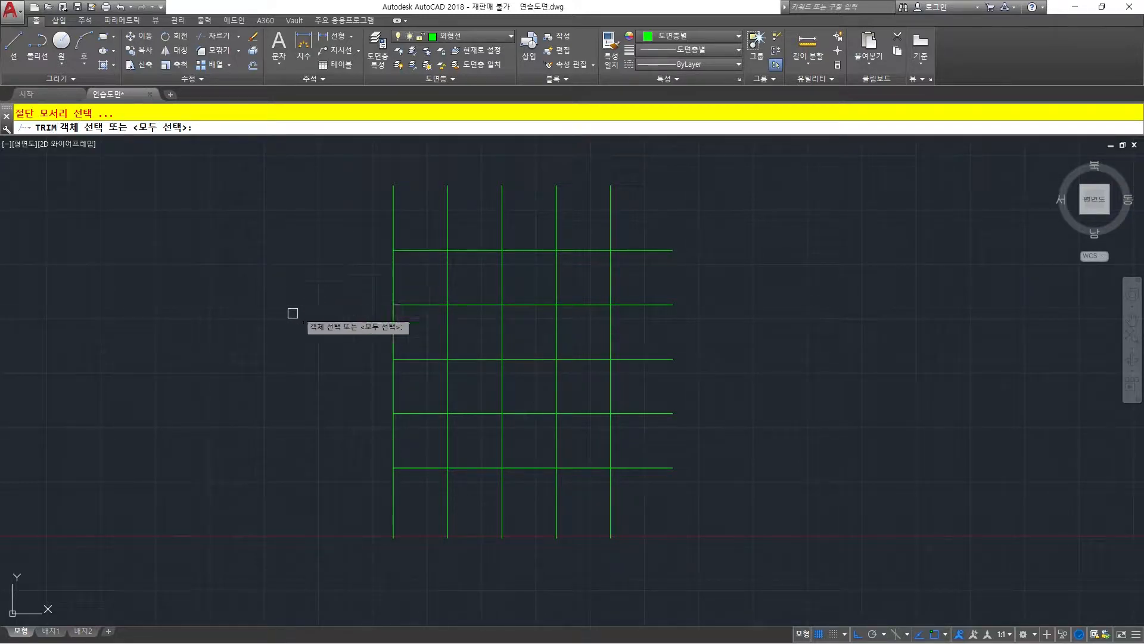
pyautogui.click(503, 269)
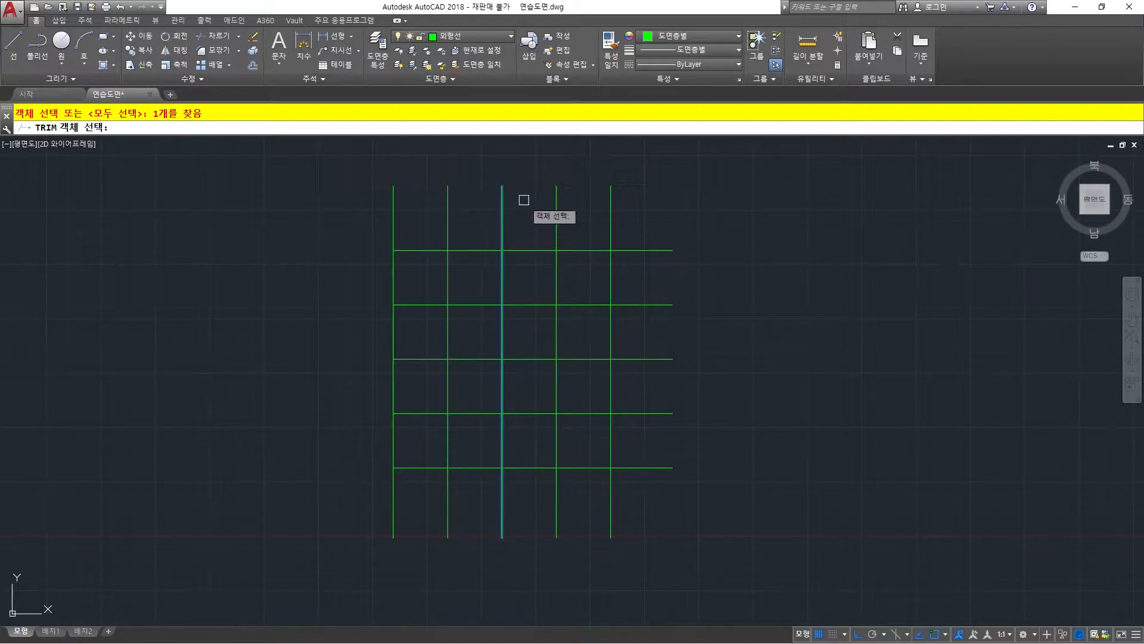
pyautogui.press('Return')
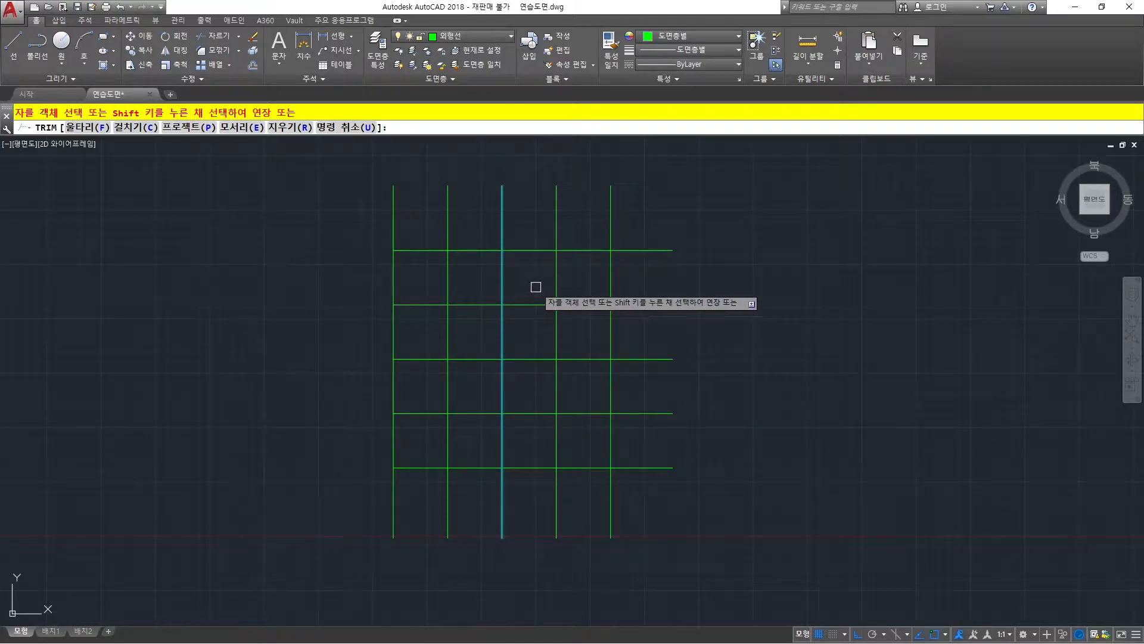
pyautogui.click(533, 251)
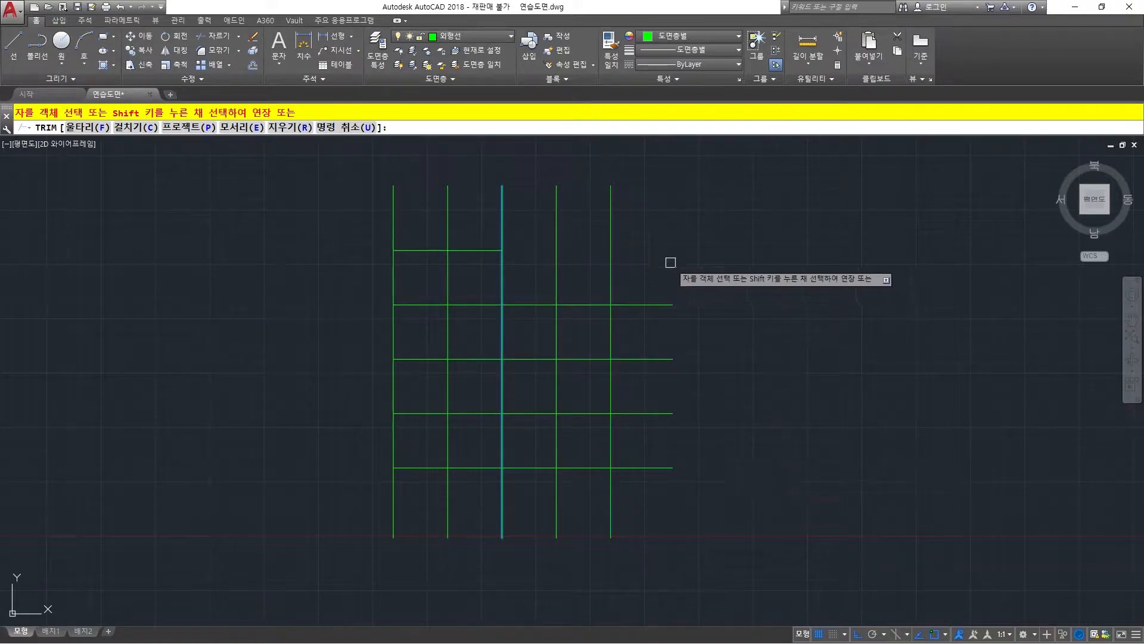
# Trim the other four horizontal lines right of the third vertical line with one crossing window, and undo the whole trim.
pyautogui.click(656, 251)
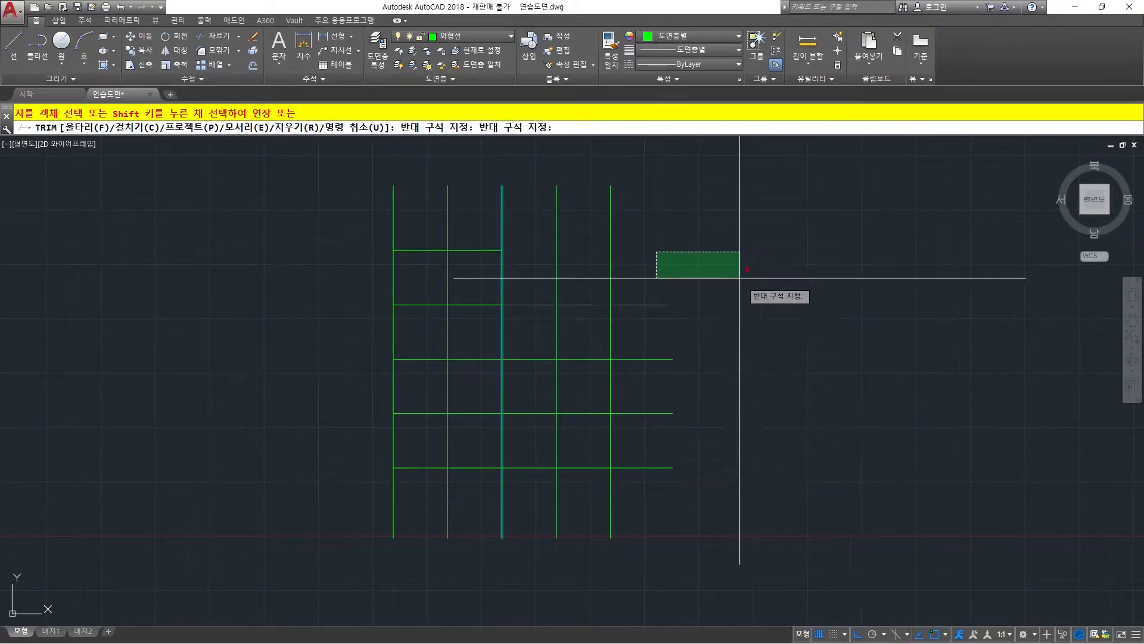
pyautogui.click(740, 273)
pyautogui.click(822, 238)
pyautogui.click(736, 357)
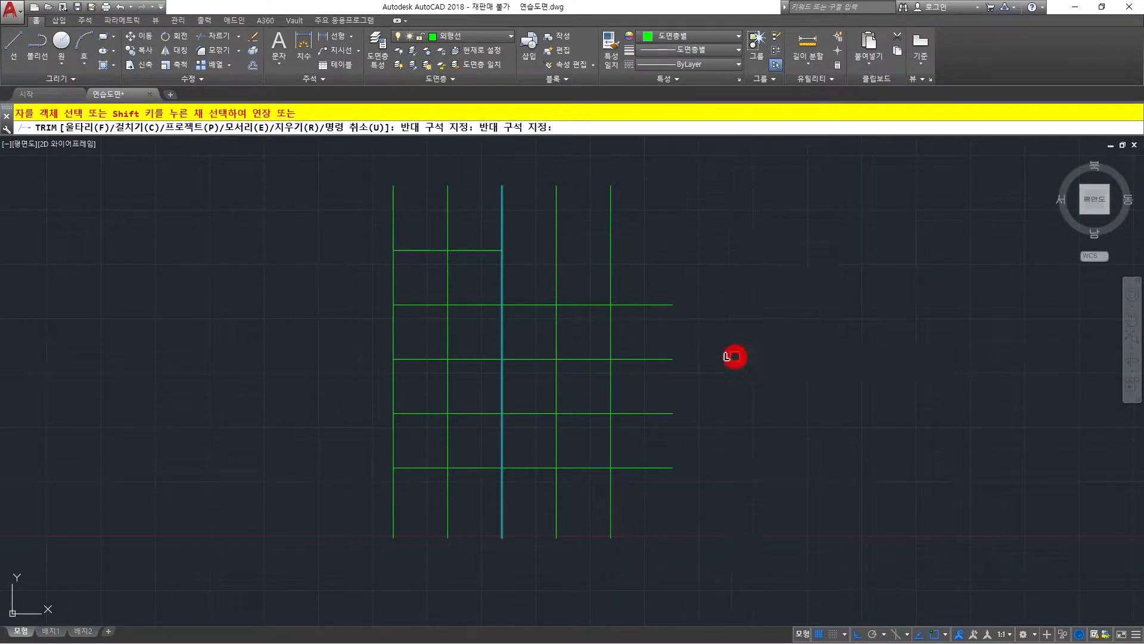
pyautogui.click(660, 220)
pyautogui.click(796, 326)
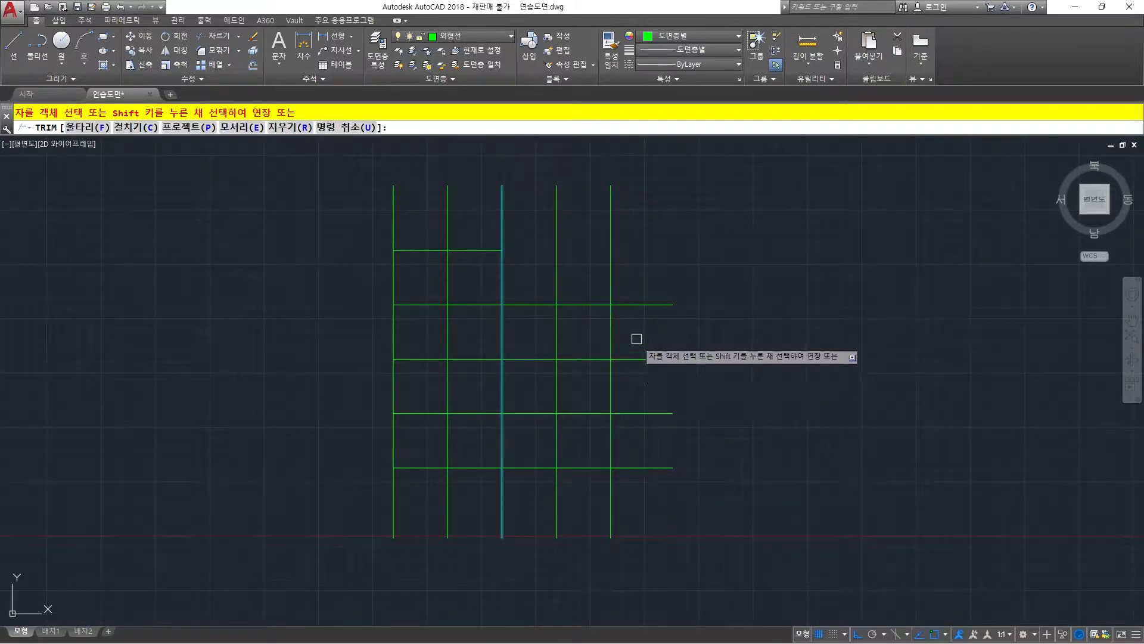
pyautogui.click(664, 204)
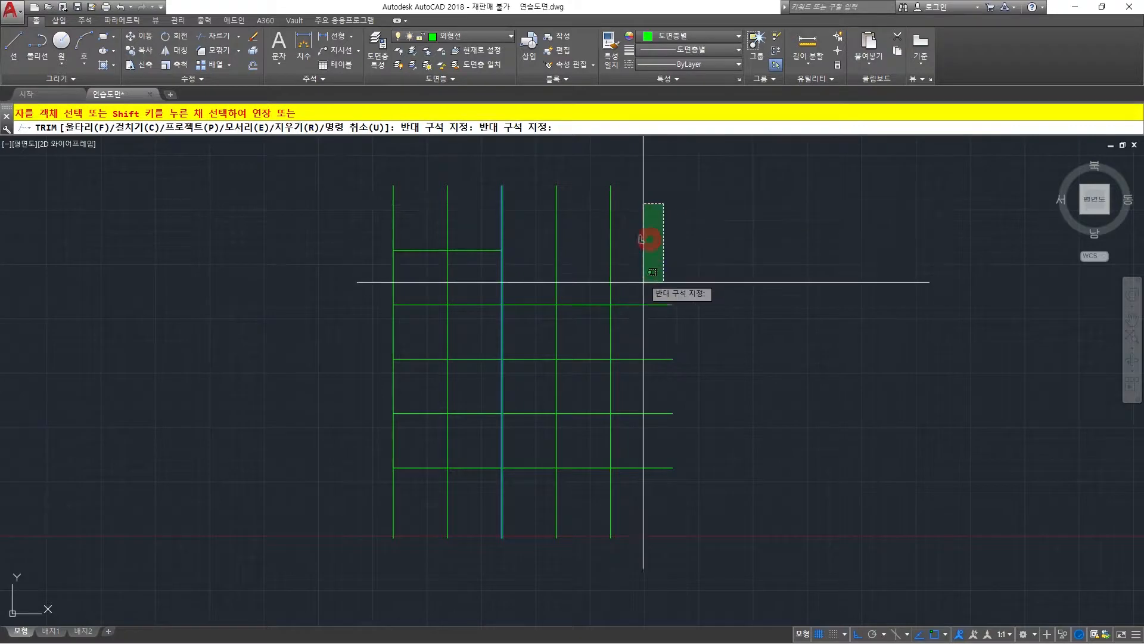
pyautogui.click(626, 542)
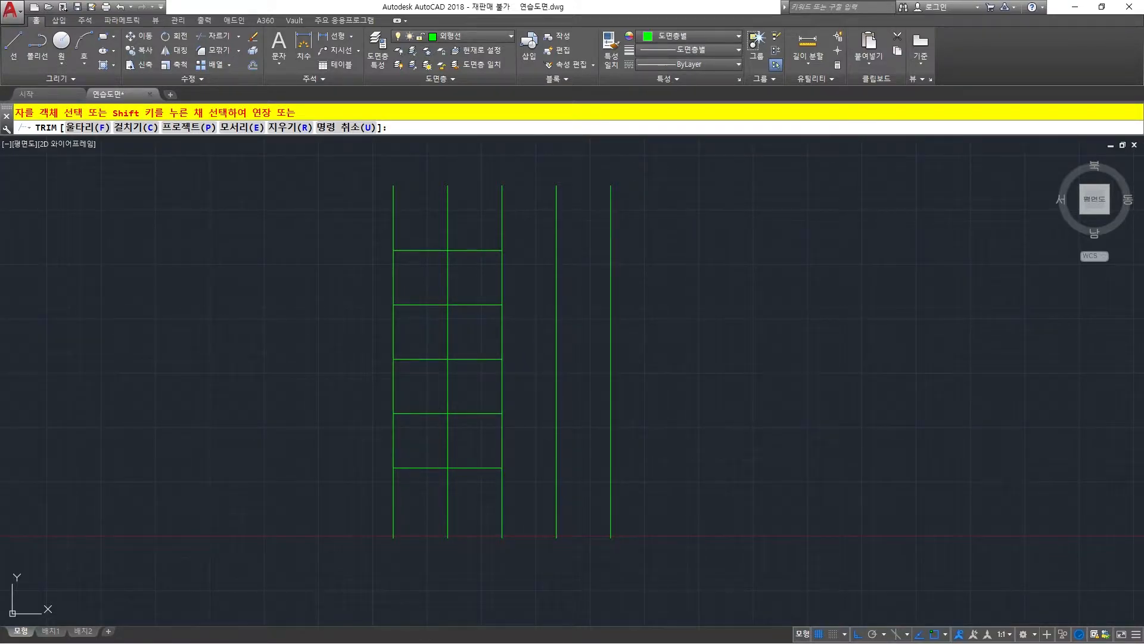
pyautogui.press('Return')
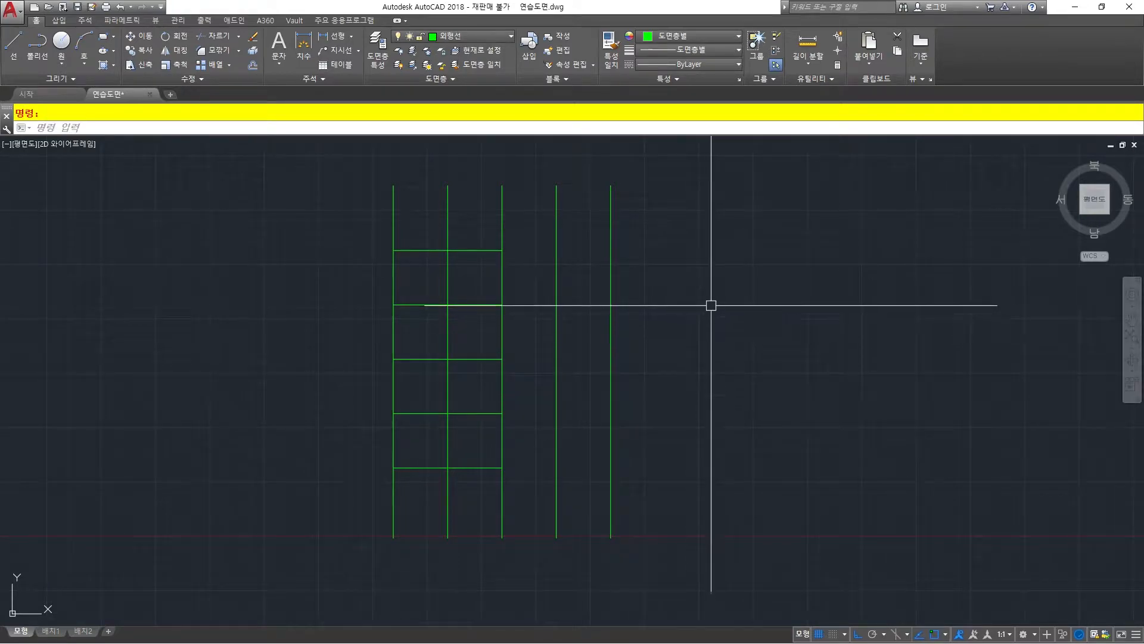
pyautogui.write('u')
pyautogui.press('Return')
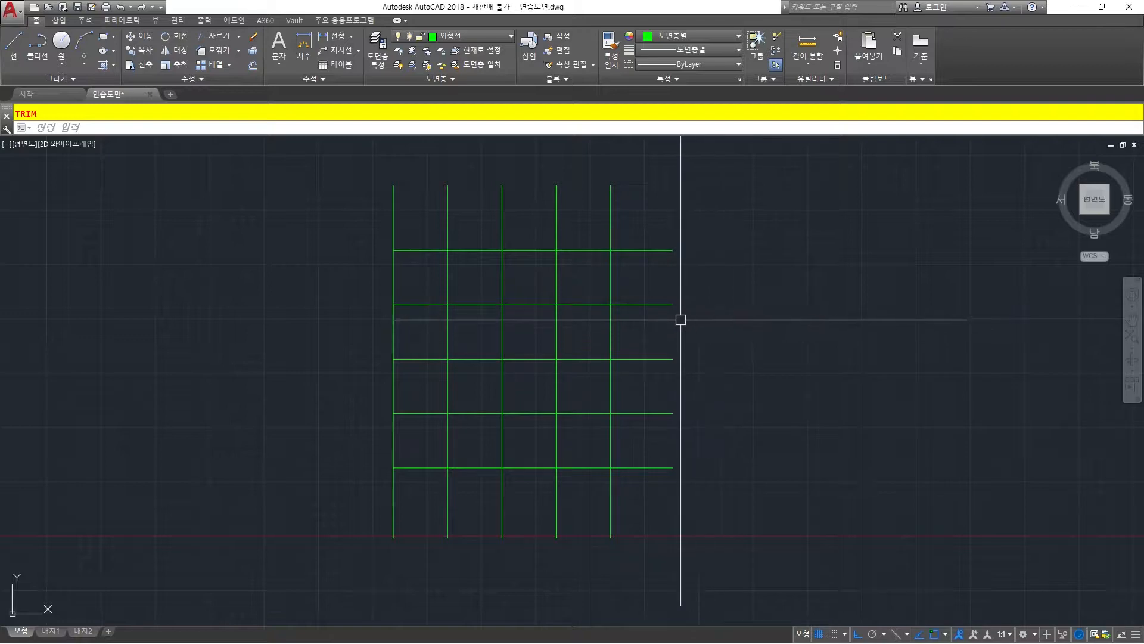
# Trim all five horizontal lines left of the fourth vertical line with a crossing window, using that line as cutting edge, and undo the trim.
pyautogui.write('TR')
pyautogui.press('Return')
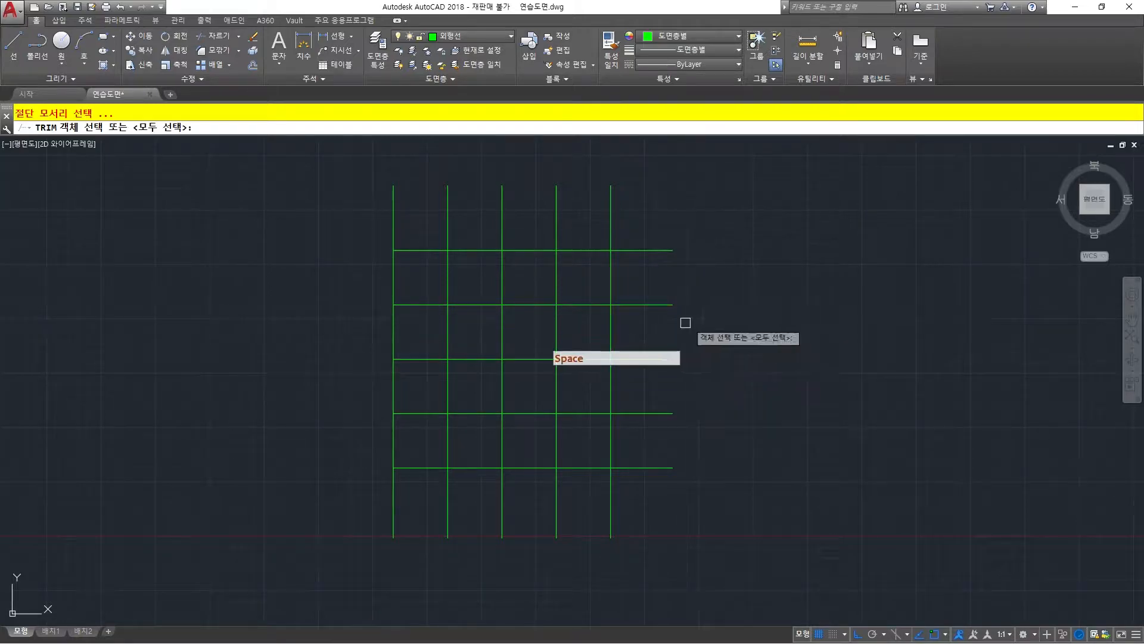
pyautogui.click(558, 333)
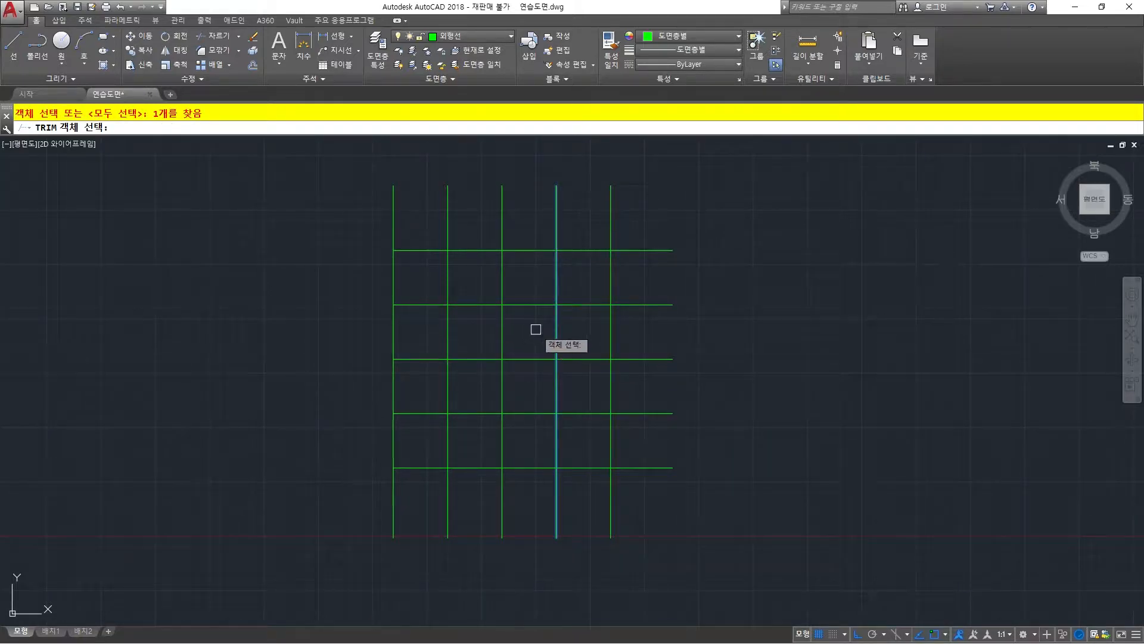
pyautogui.press('Return')
pyautogui.click(538, 494)
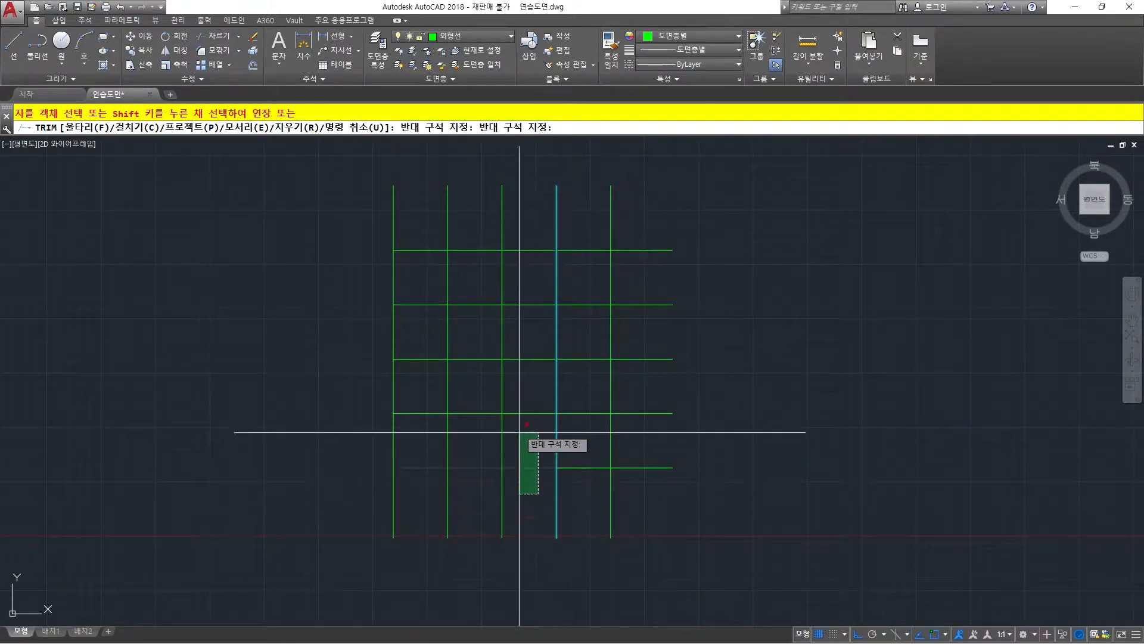
pyautogui.click(523, 216)
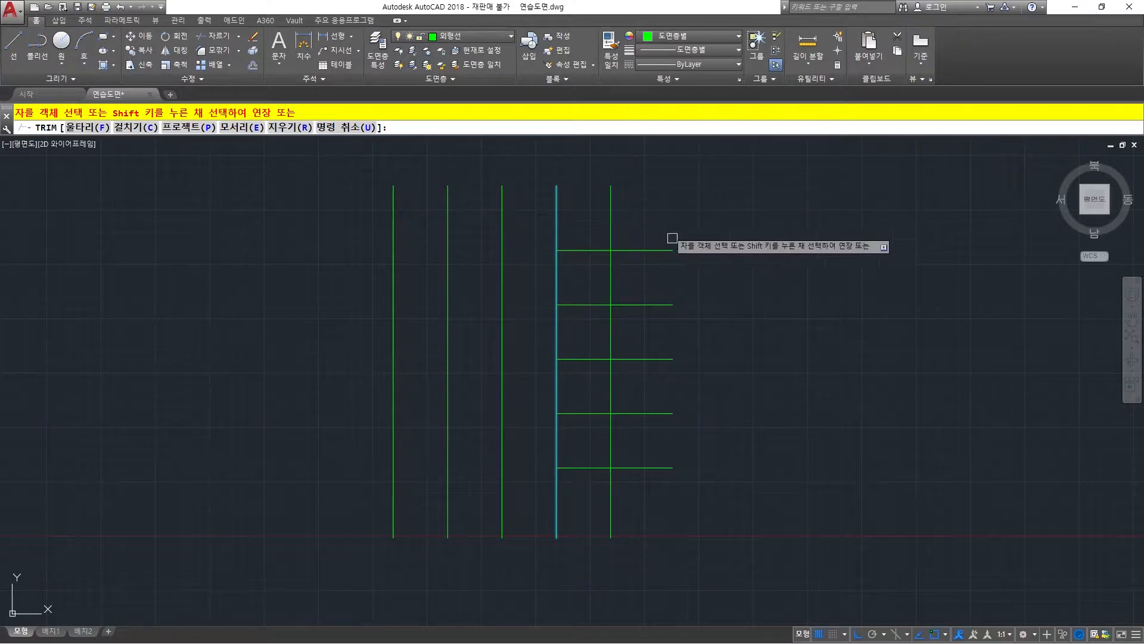
pyautogui.press('Return')
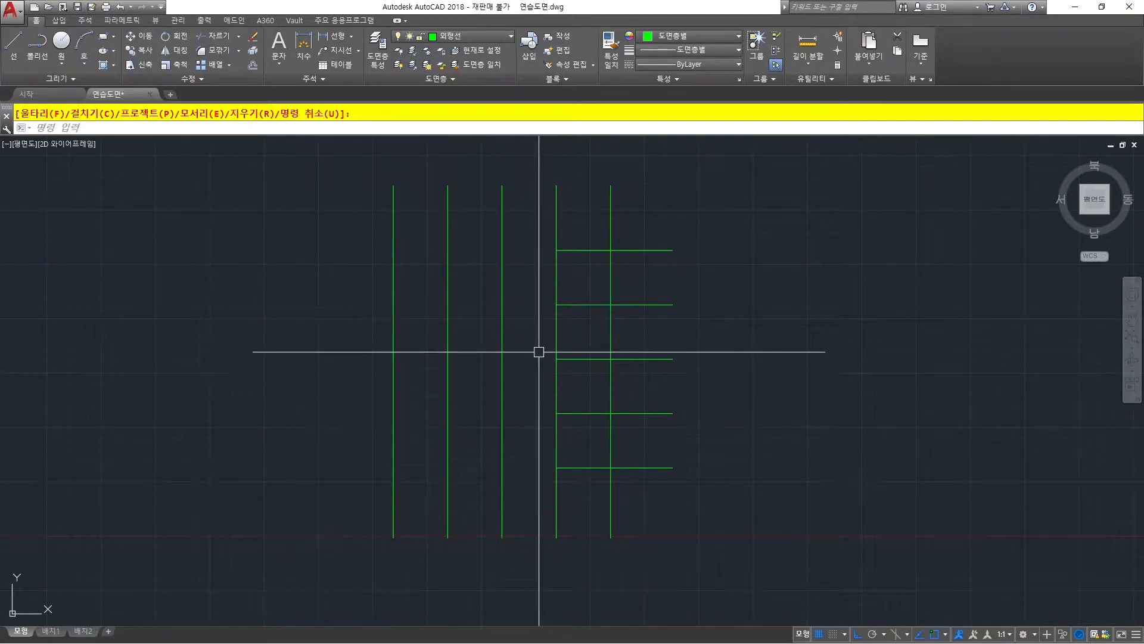
pyautogui.write('u')
pyautogui.press('Return')
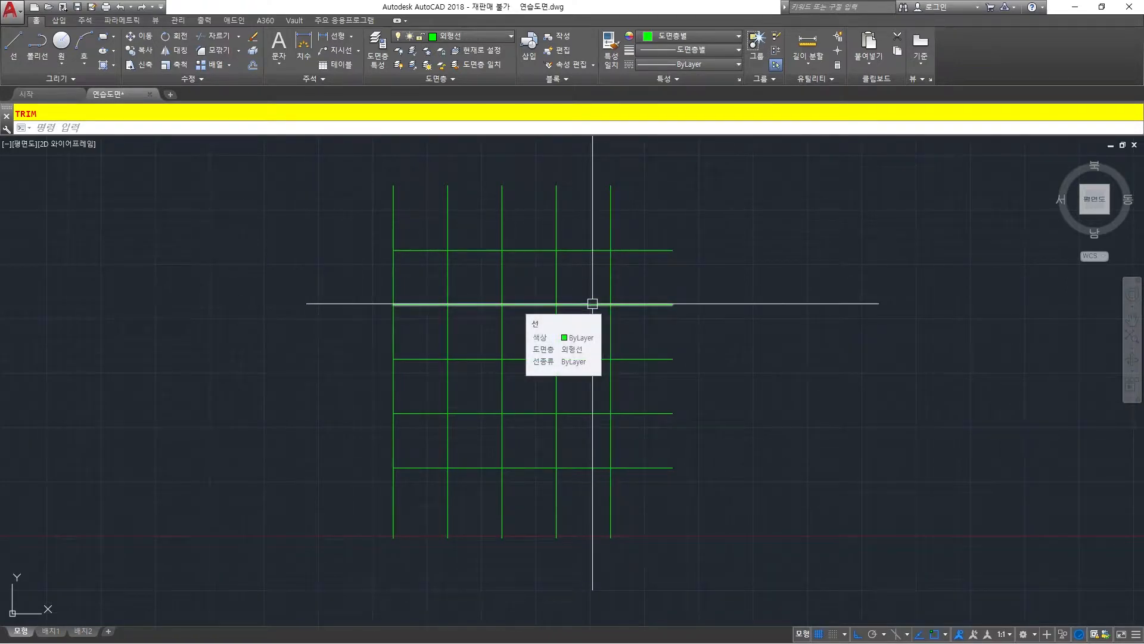
pyautogui.write('tr')
pyautogui.press('space')
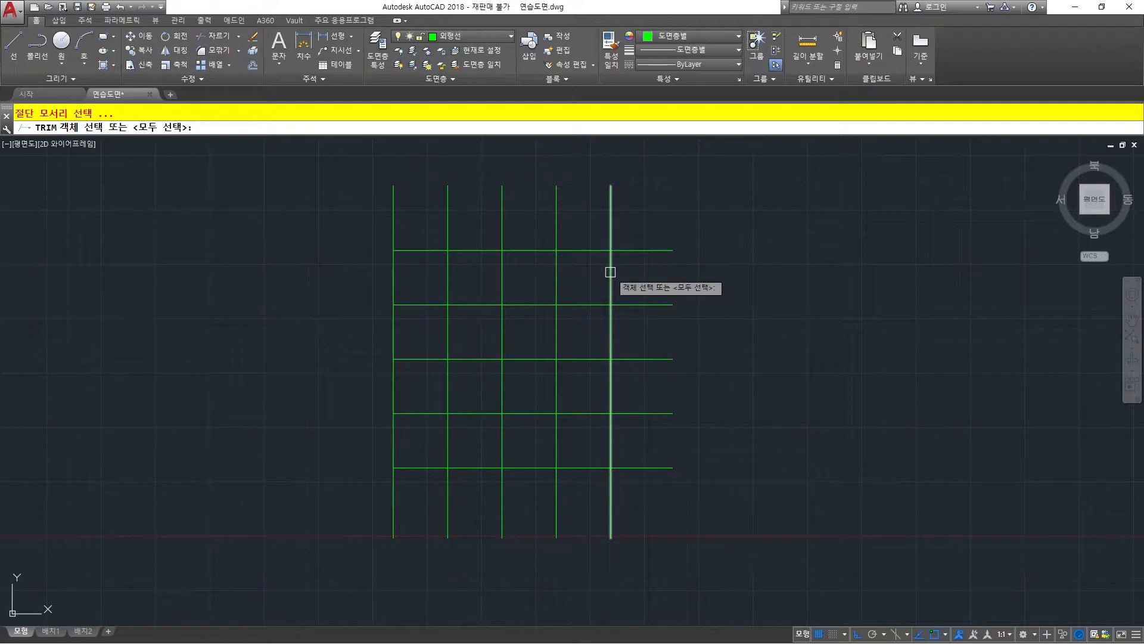
pyautogui.click(648, 250)
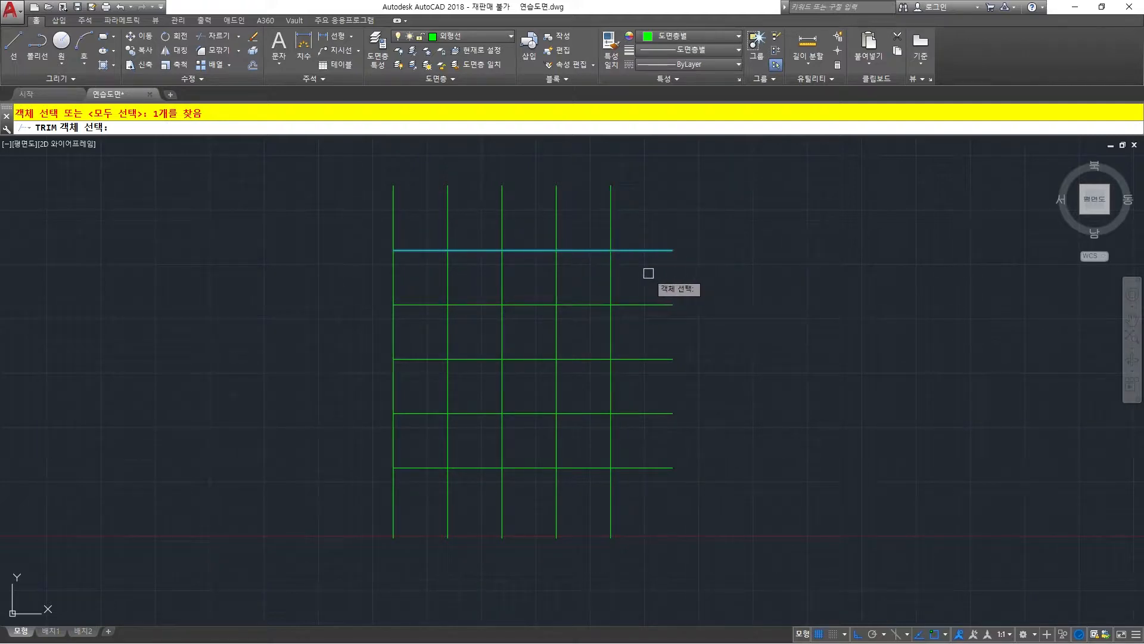
pyautogui.press('Return')
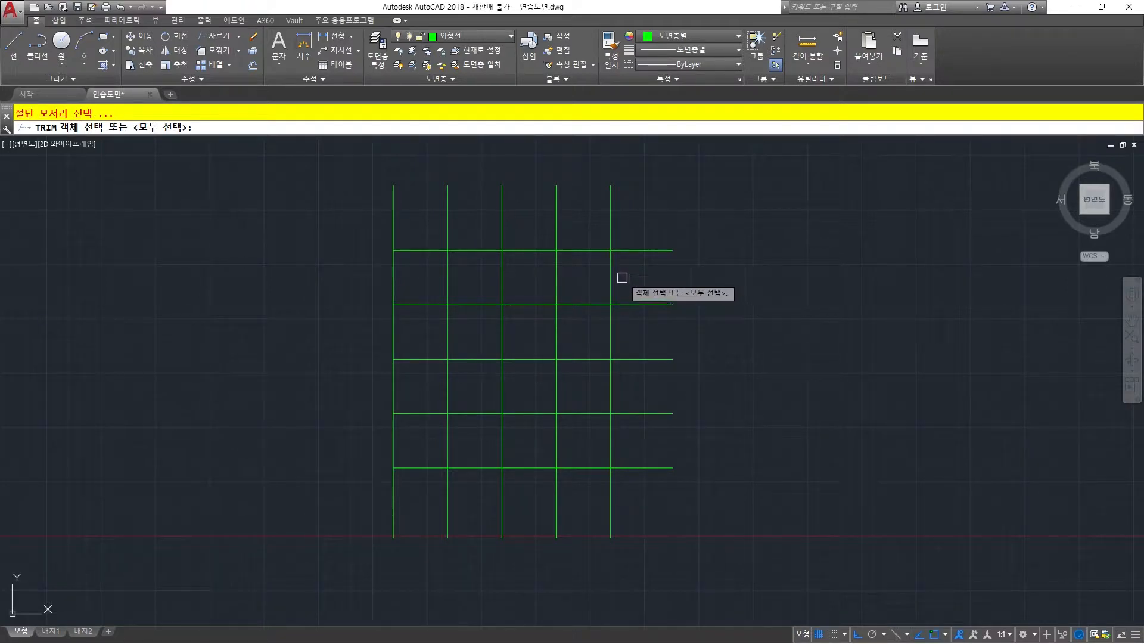
# Trim the right overhangs of all five horizontal lines one by one at the rightmost vertical line, and undo the trim.
pyautogui.click(610, 266)
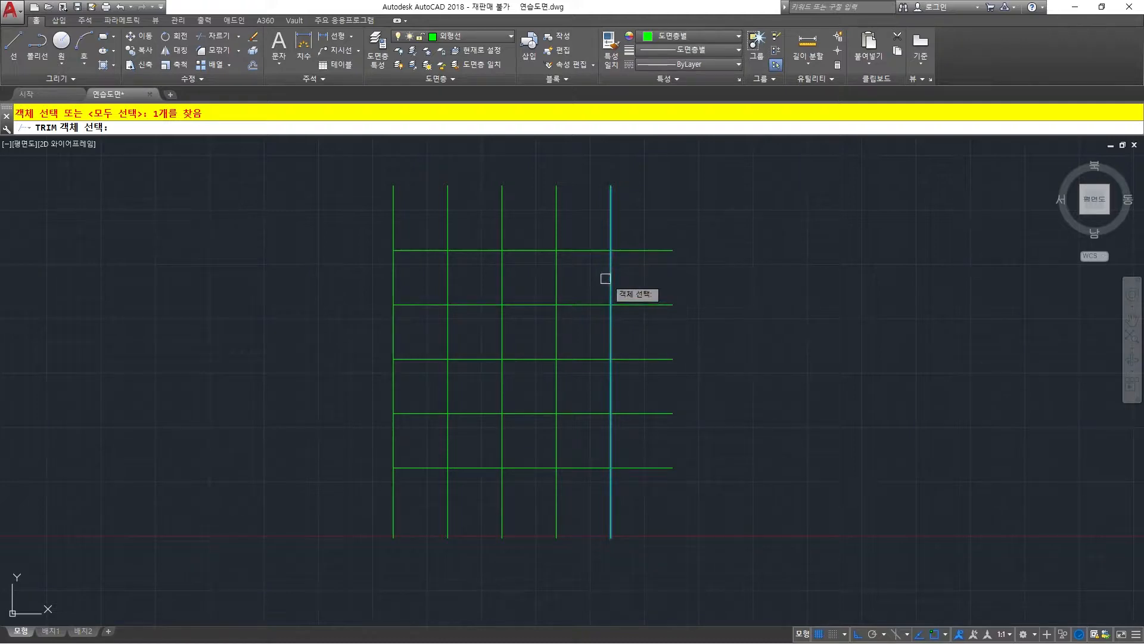
pyautogui.rightClick(675, 275)
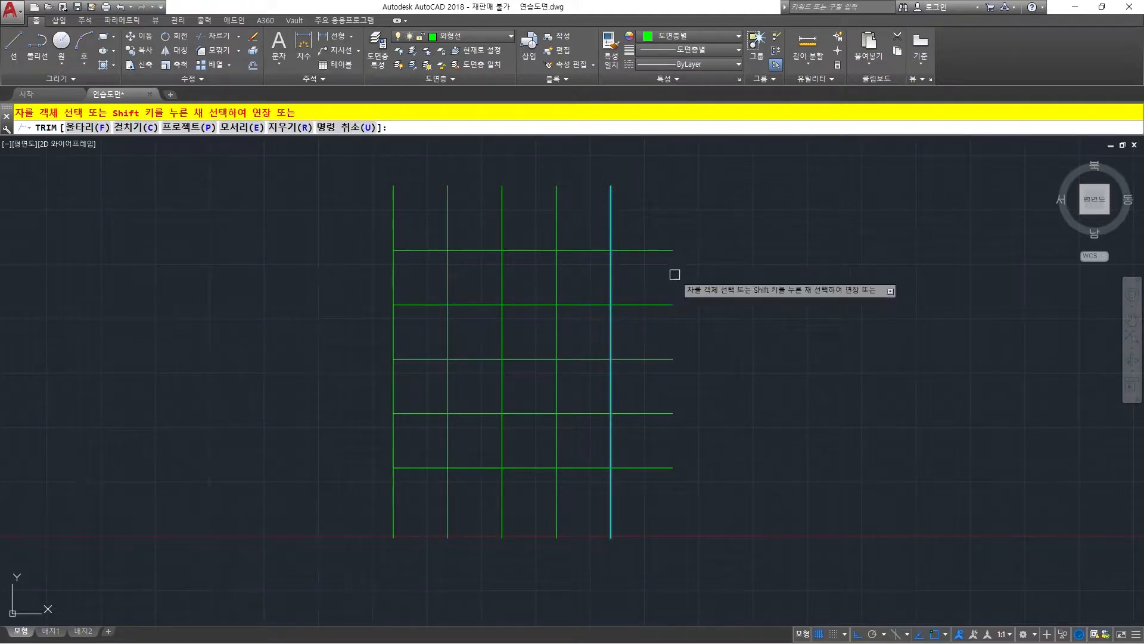
pyautogui.click(654, 251)
pyautogui.click(653, 304)
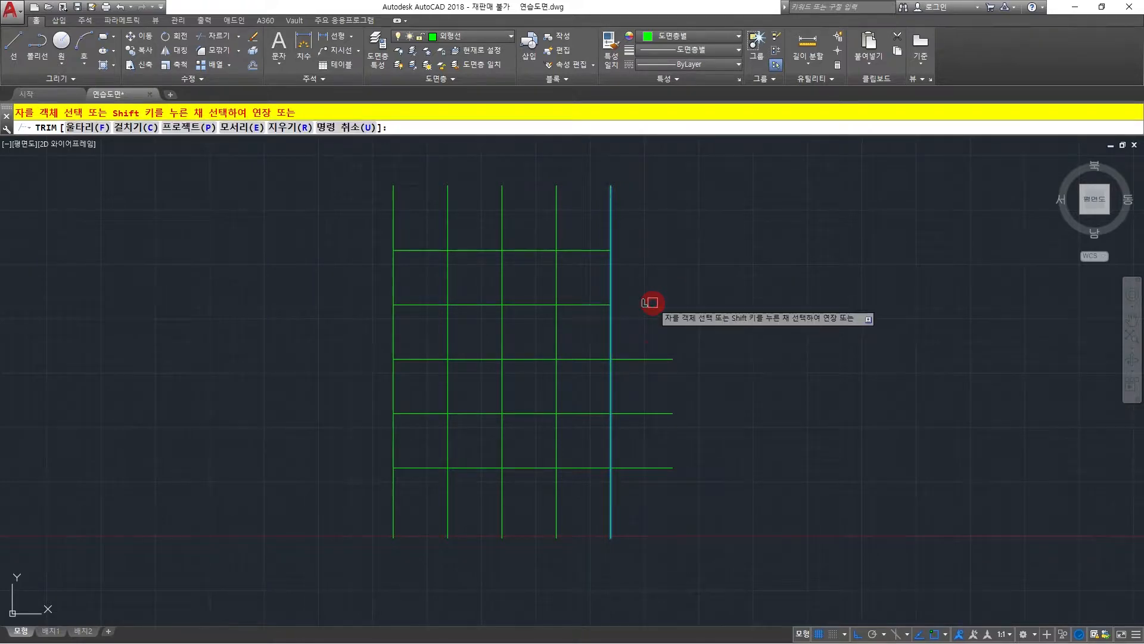
pyautogui.click(653, 359)
pyautogui.click(653, 414)
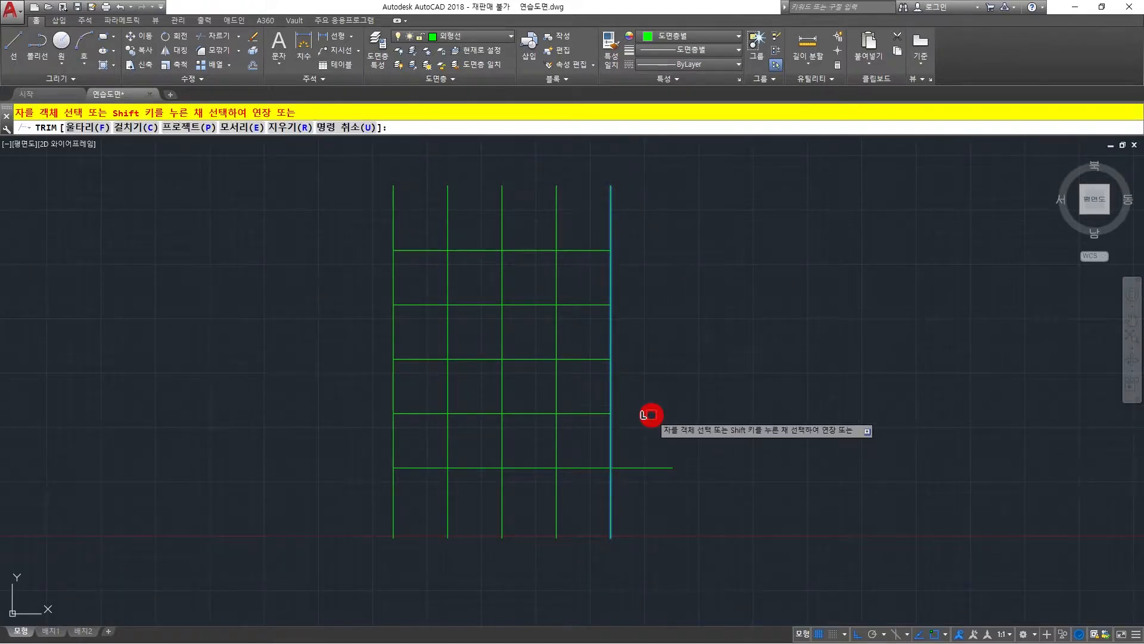
pyautogui.click(651, 468)
pyautogui.rightClick(667, 413)
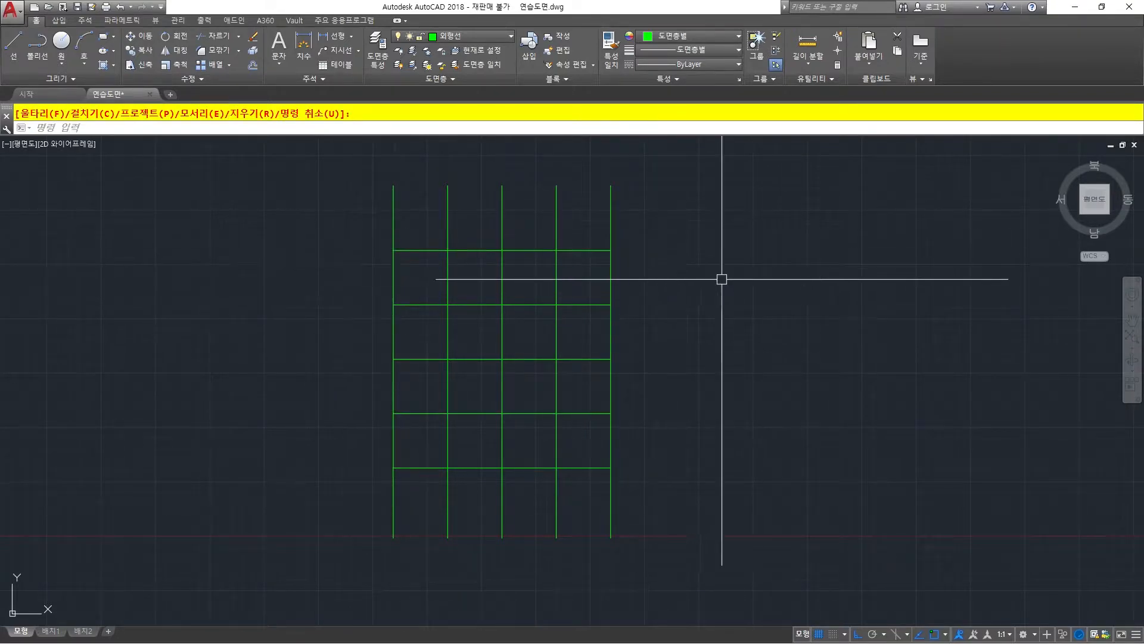
pyautogui.write('u')
pyautogui.press('Return')
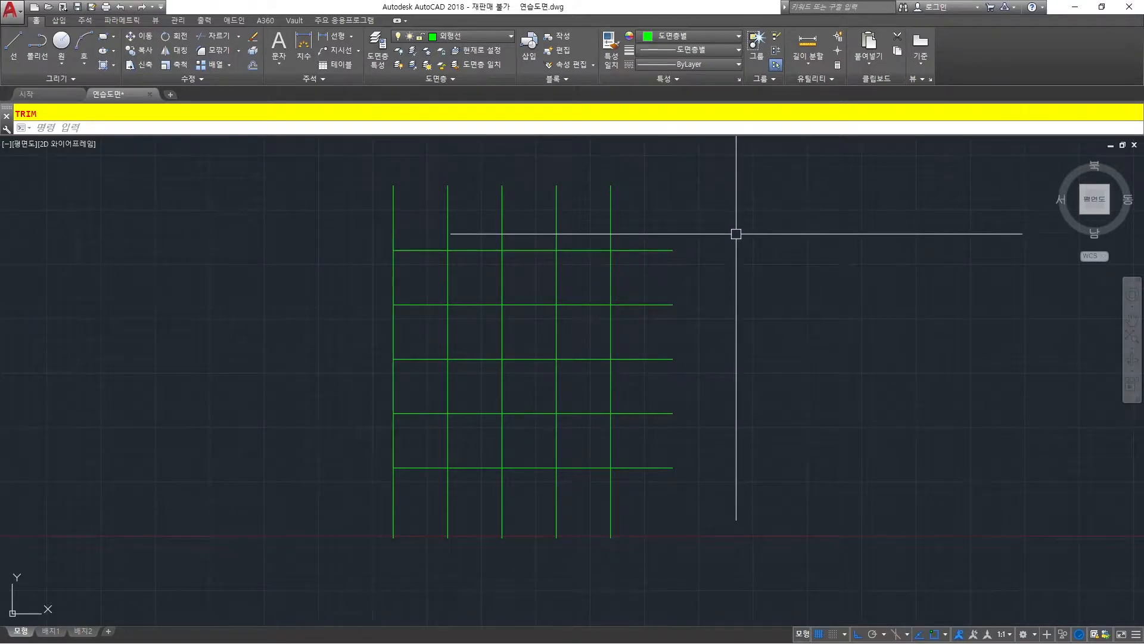
# Trim horizontal lines 1 and 4 between the third and fifth vertical lines, 2 and 3 left of the third, and 5 right of the fifth.
pyautogui.write('tr')
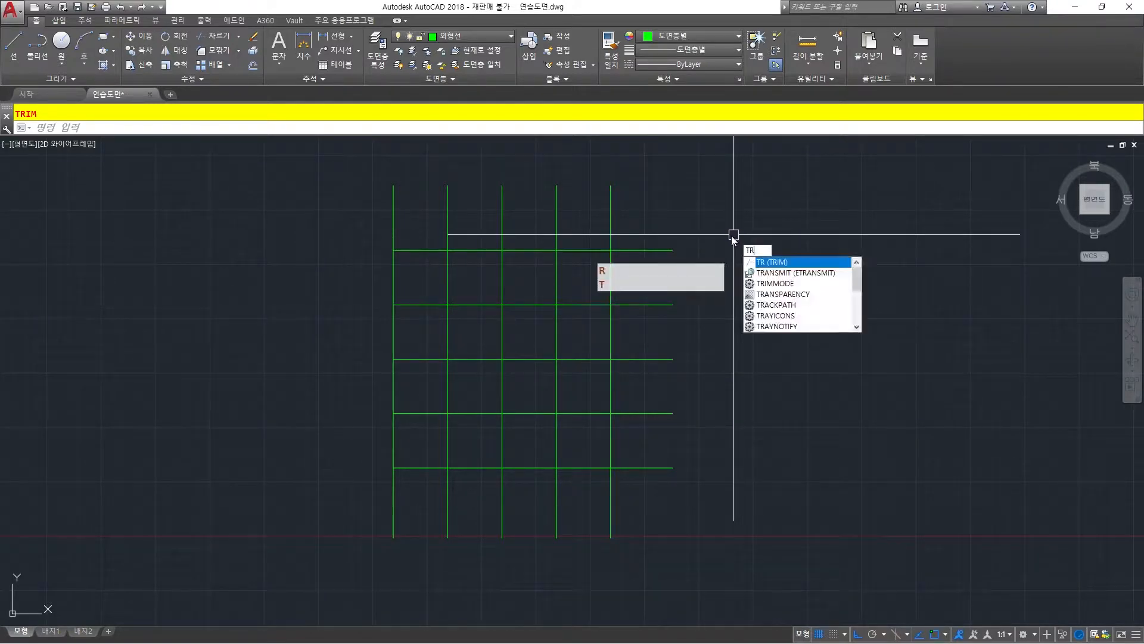
pyautogui.press('space')
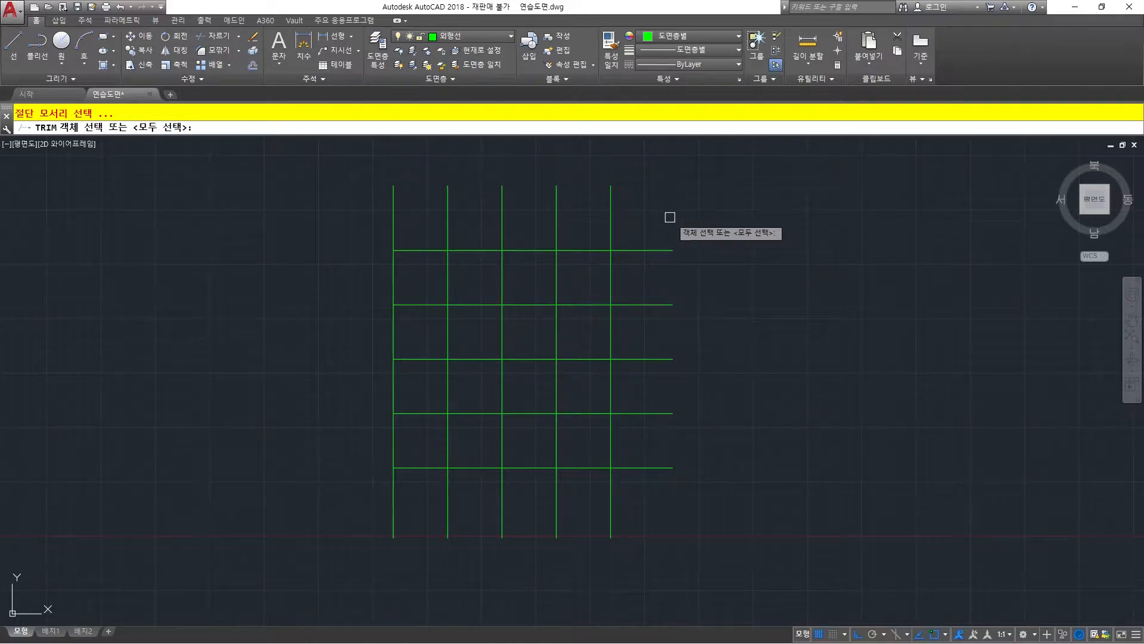
pyautogui.click(611, 200)
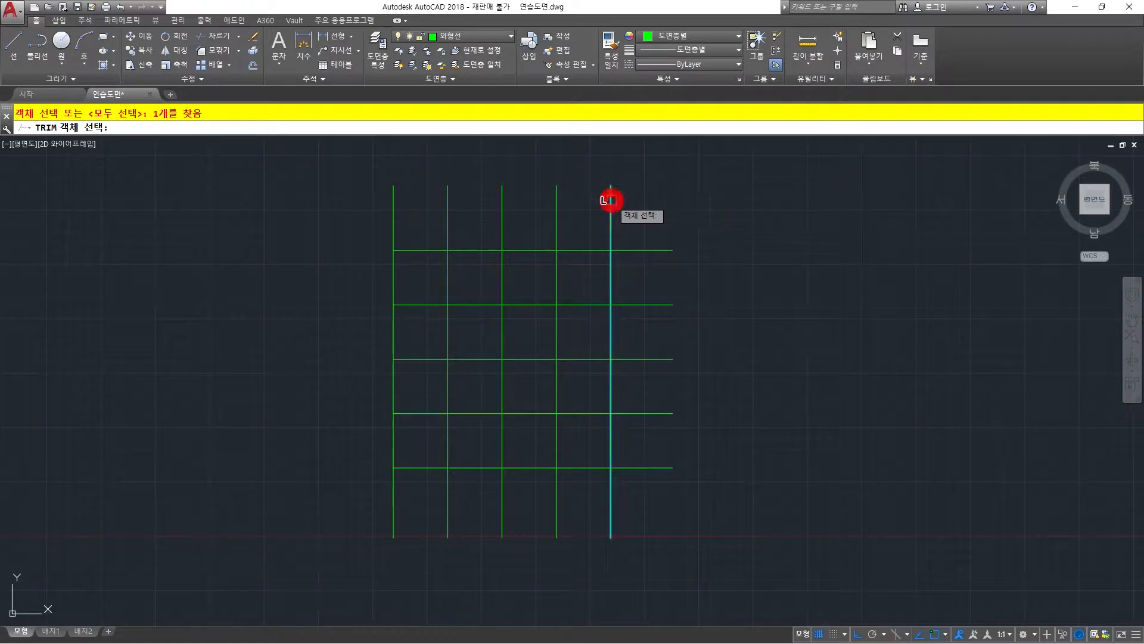
pyautogui.click(503, 227)
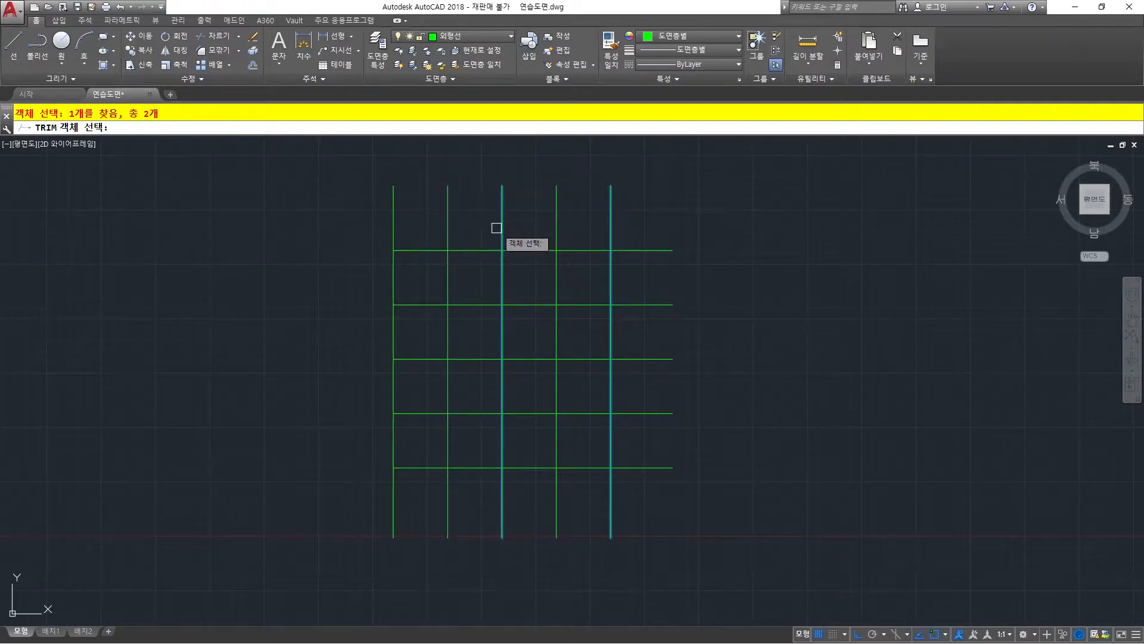
pyautogui.rightClick(535, 175)
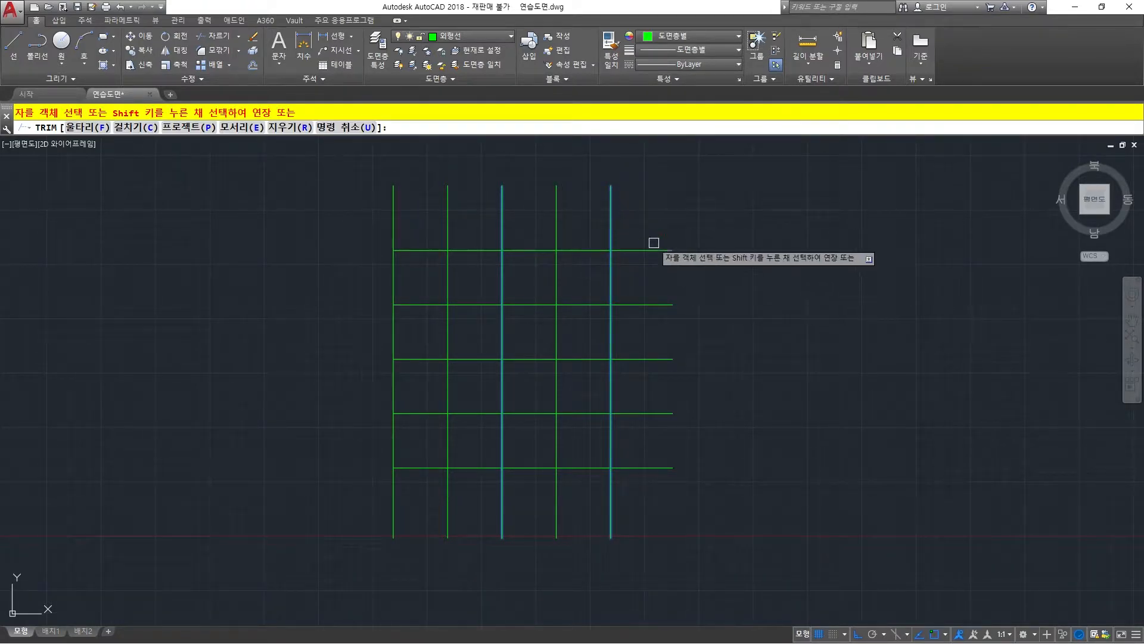
pyautogui.click(582, 253)
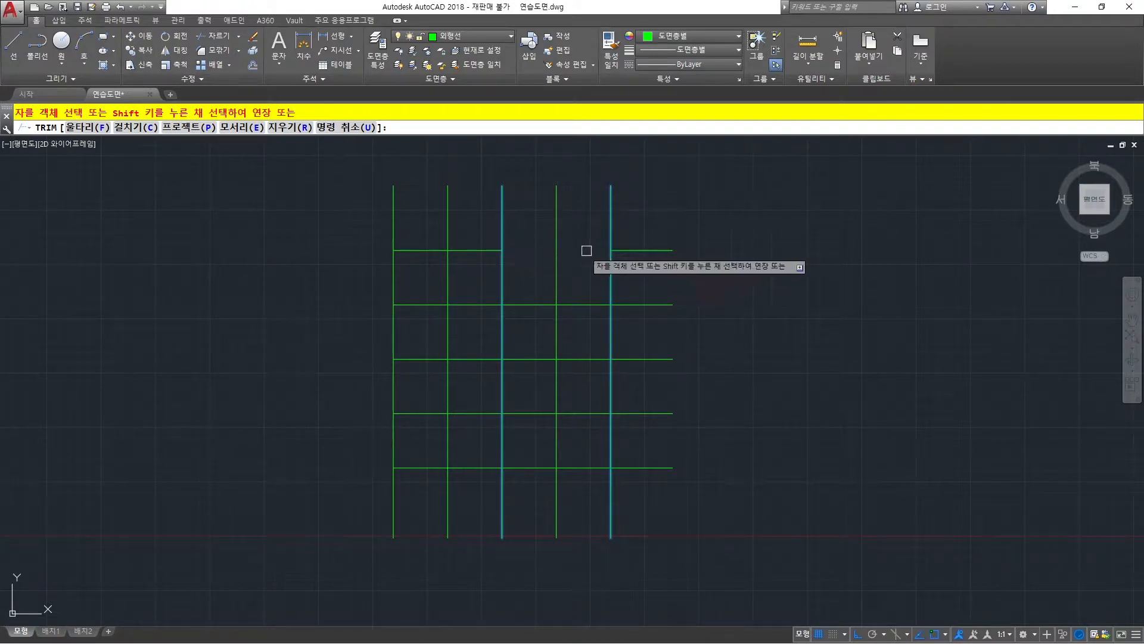
pyautogui.click(469, 302)
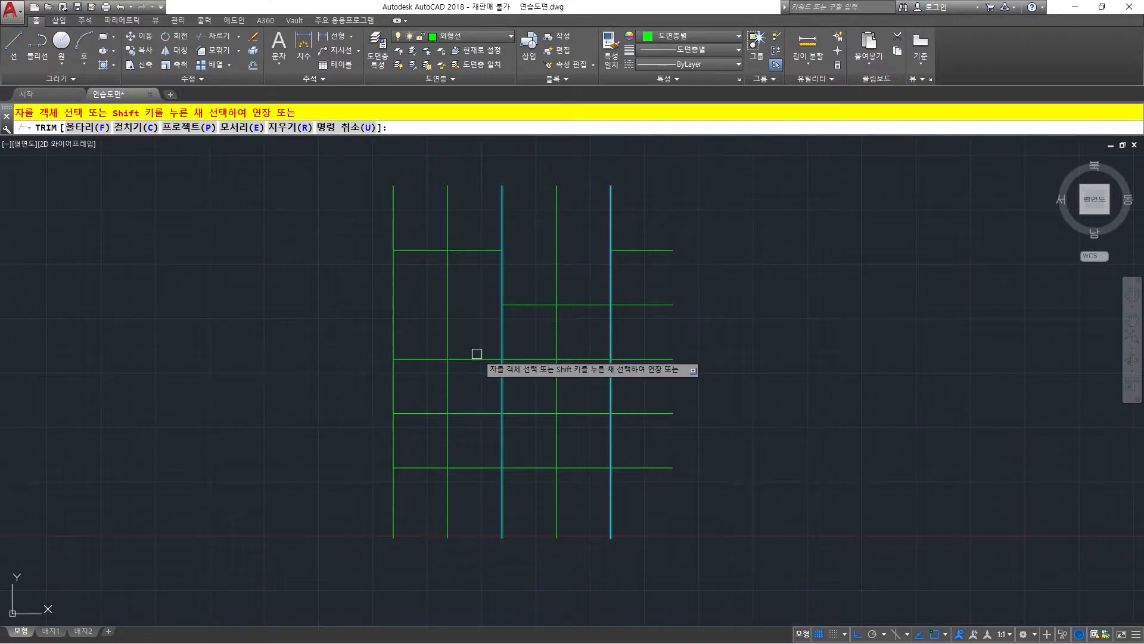
pyautogui.click(537, 414)
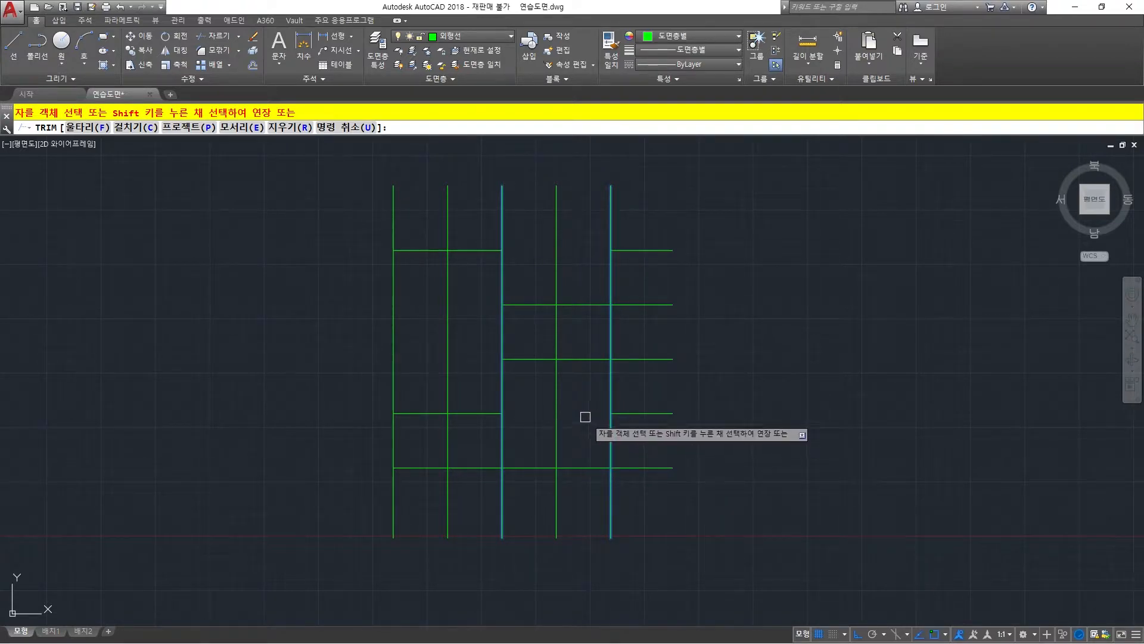
pyautogui.click(643, 466)
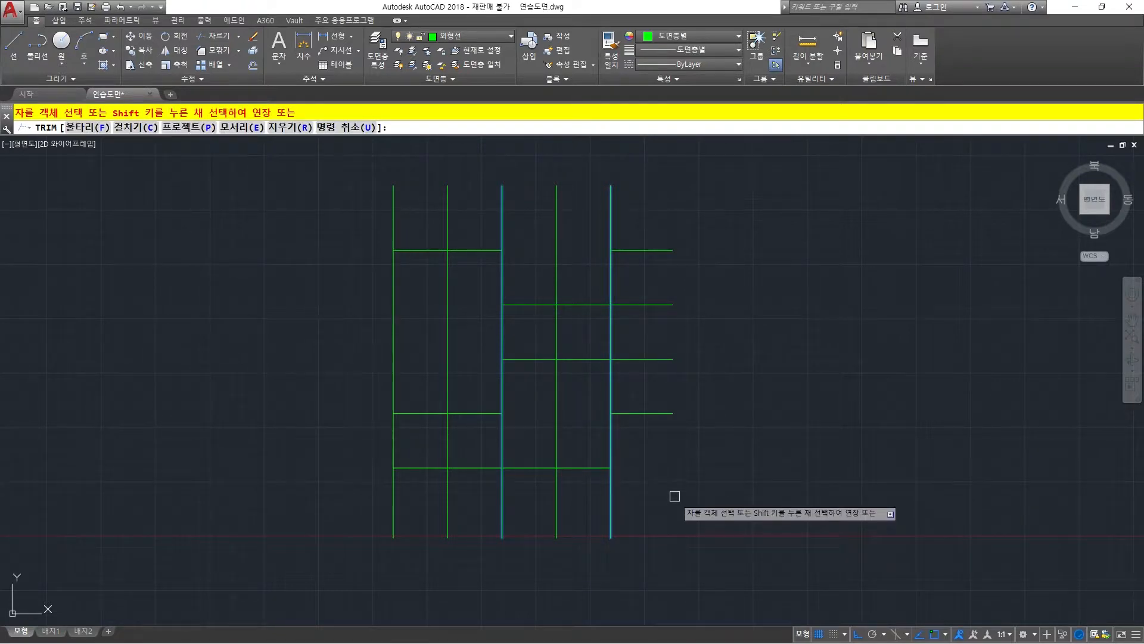
pyautogui.press('Return')
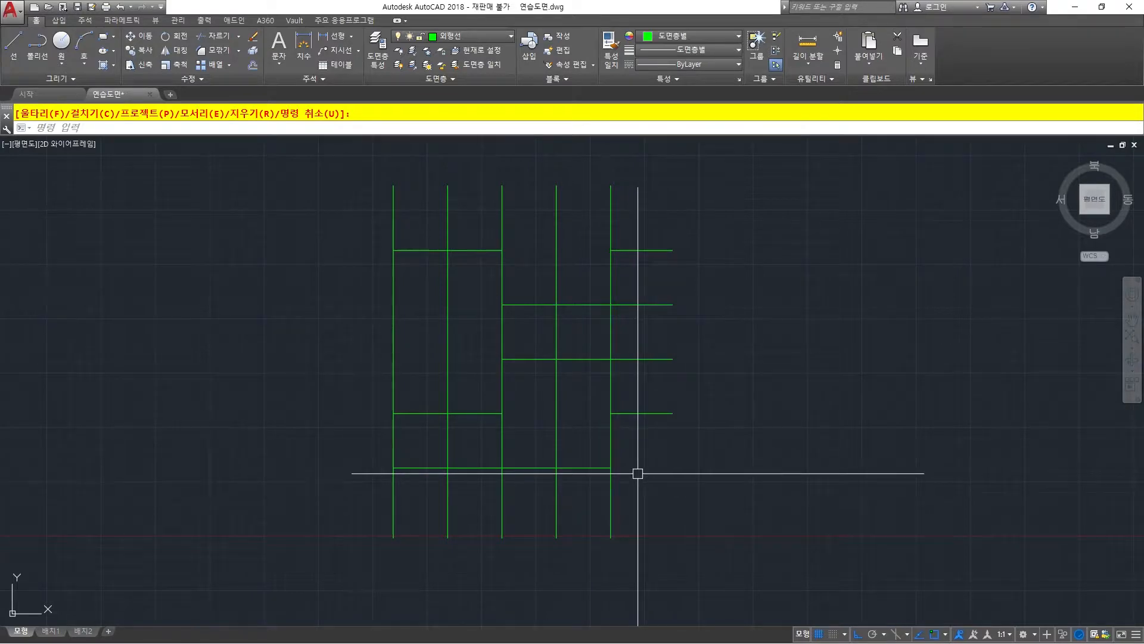
# Undo the whole two-edge trim on the five horizontal lines.
pyautogui.write('u')
pyautogui.press('space')
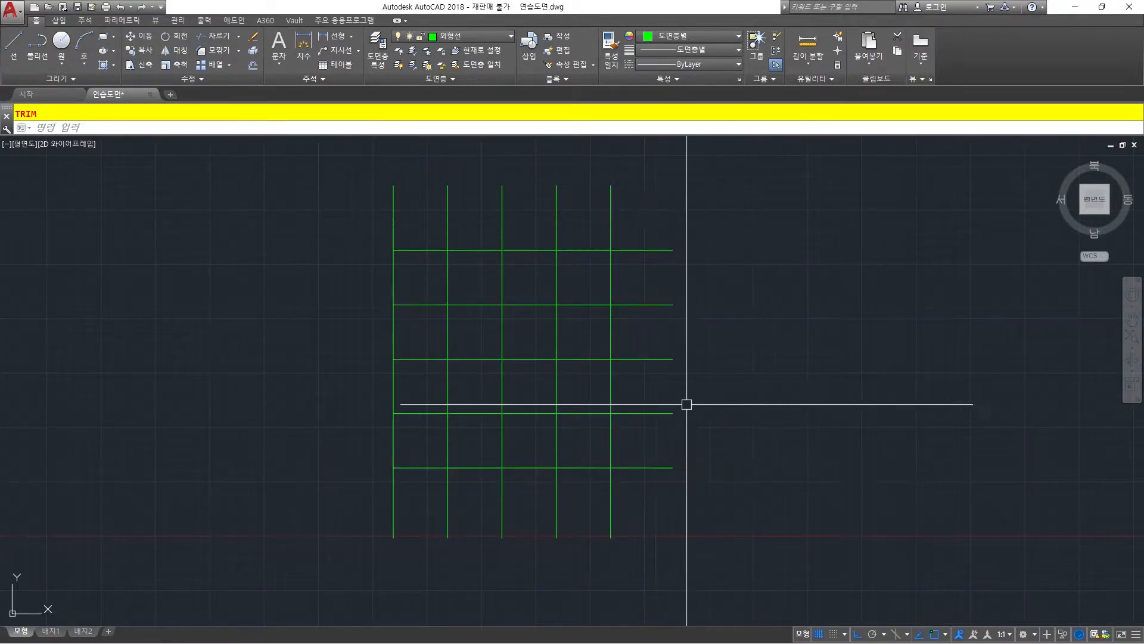
pyautogui.press('Escape')
pyautogui.press('Escape')
# Trim the right overhangs of all five horizontal lines with the rightmost vertical line as the single cutting edge.
pyautogui.write('tr')
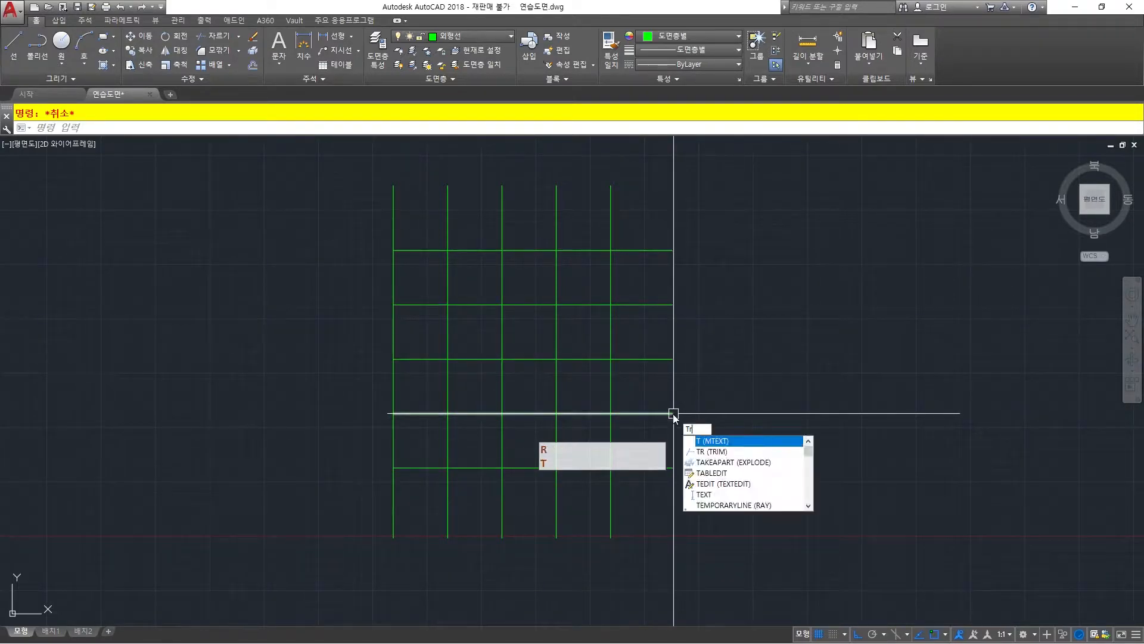
pyautogui.press('space')
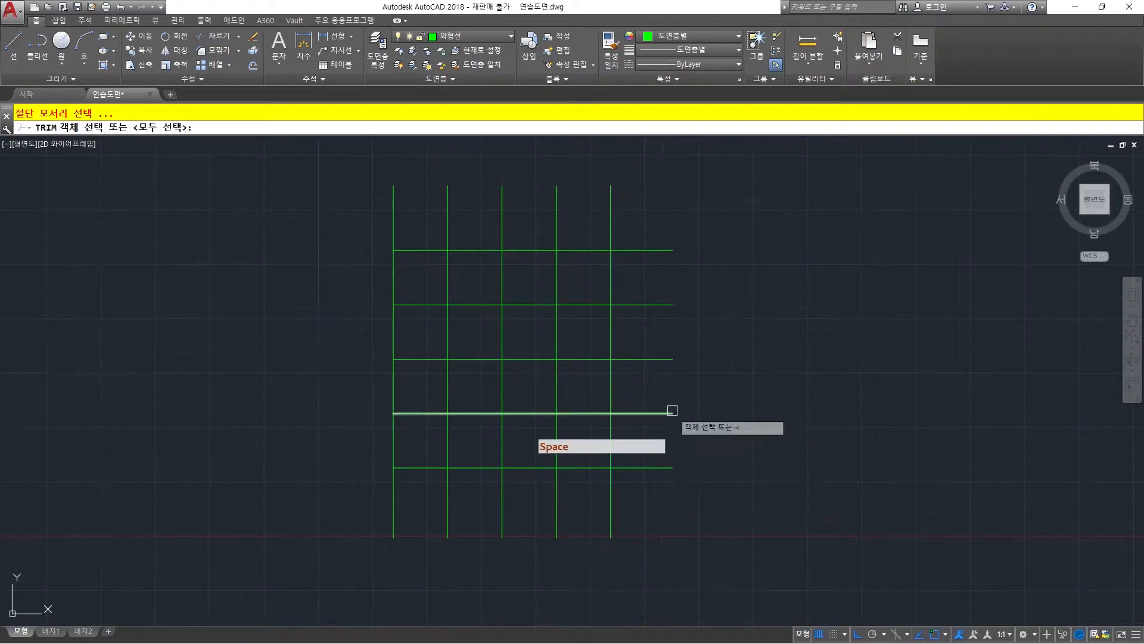
pyautogui.click(609, 268)
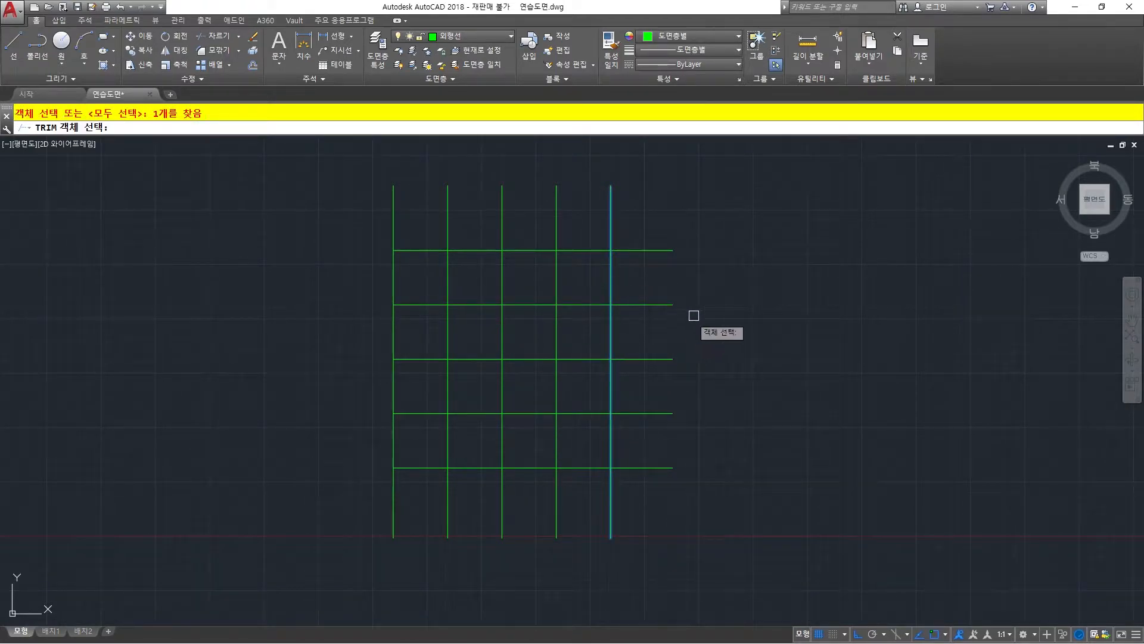
pyautogui.press('space')
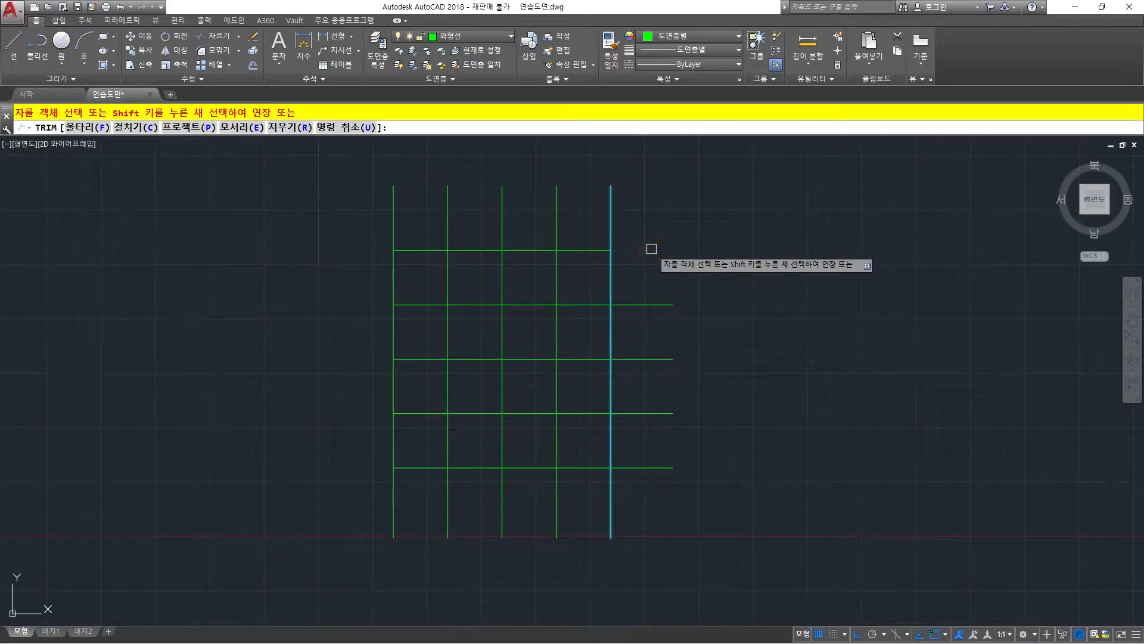
pyautogui.click(652, 309)
pyautogui.click(626, 268)
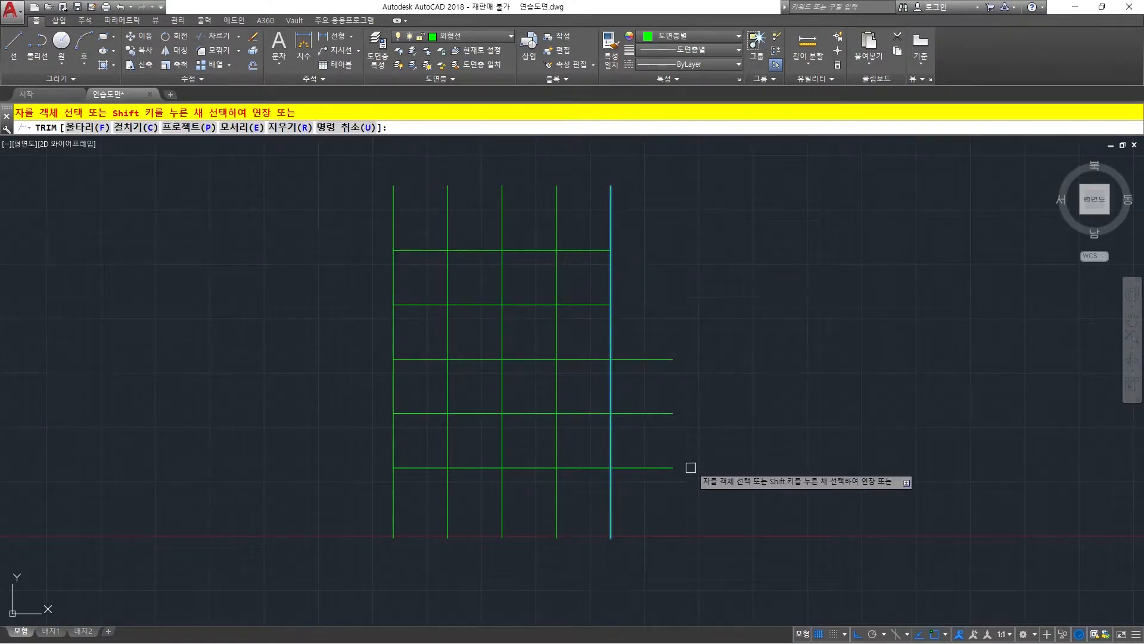
pyautogui.click(677, 501)
pyautogui.click(646, 304)
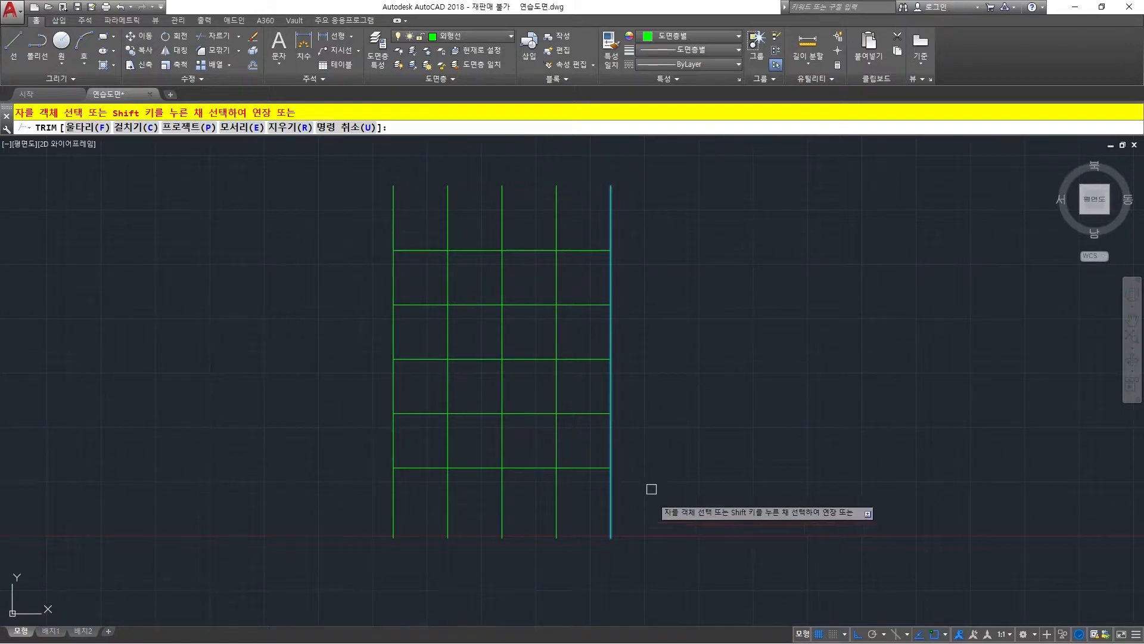
pyautogui.rightClick(654, 253)
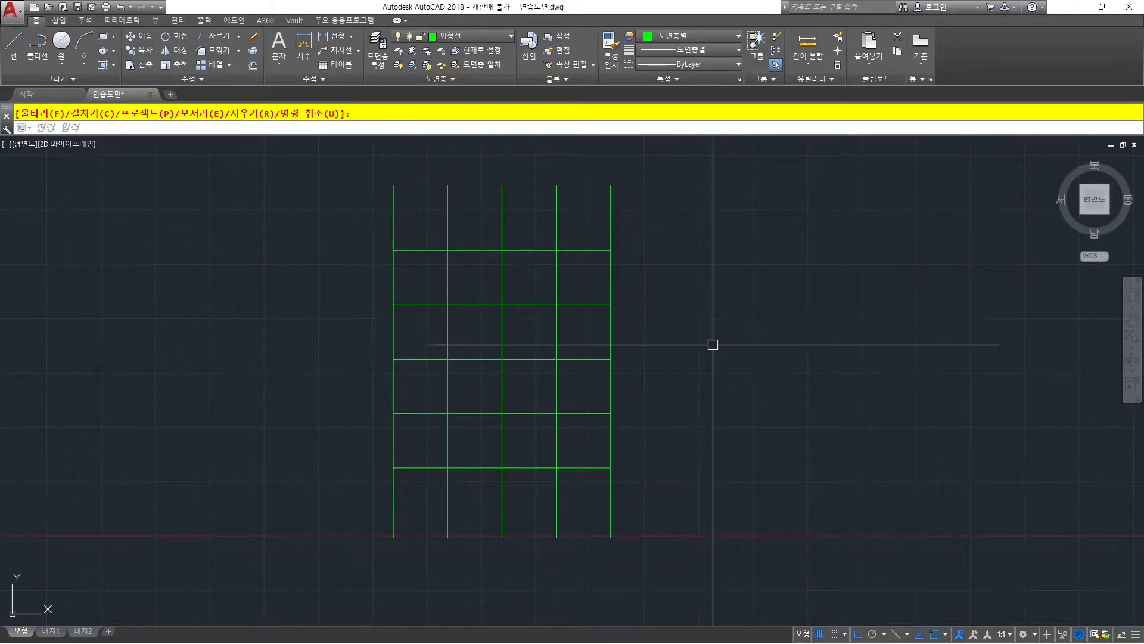
# Undo the trim of the five right overhangs.
pyautogui.write('u')
pyautogui.press('space')
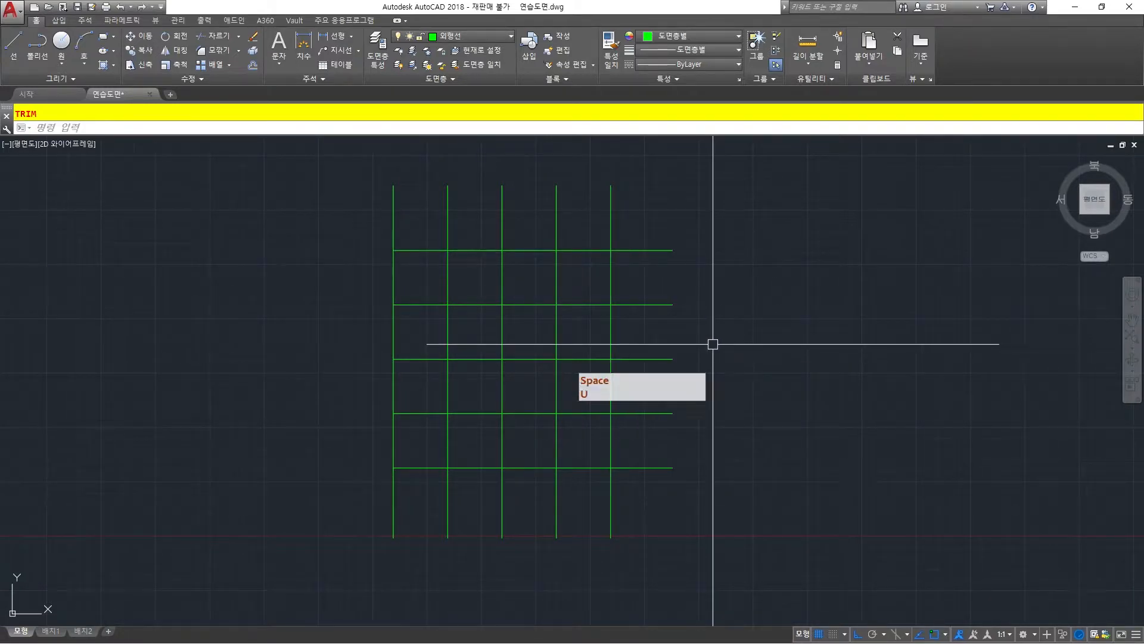
pyautogui.press('Escape')
pyautogui.press('Escape')
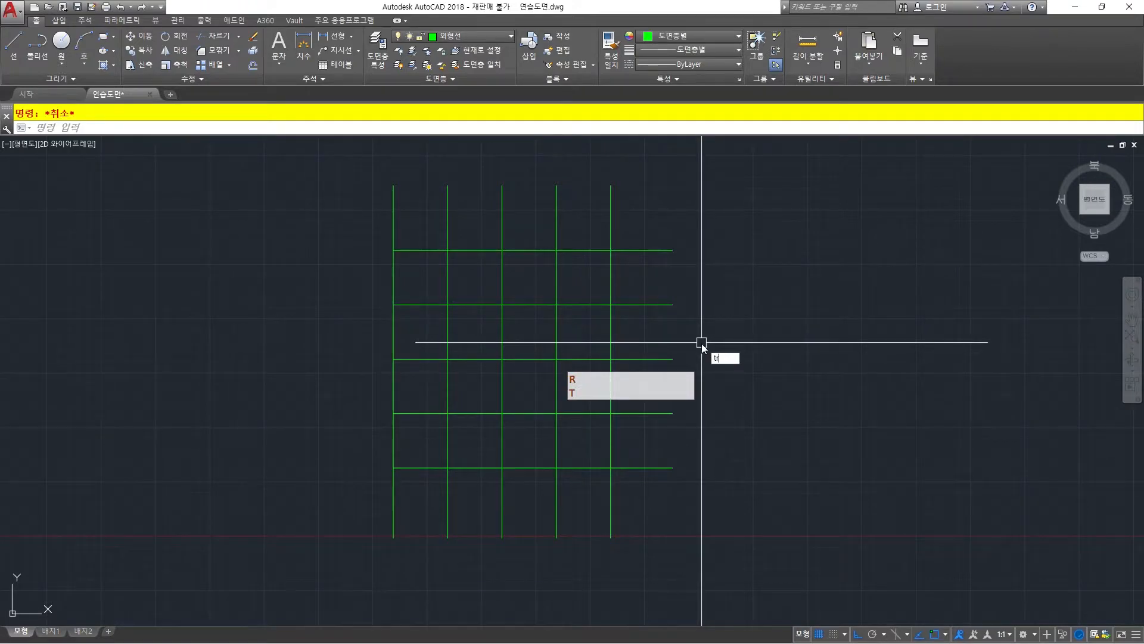
# Trim the top line between verticals 4 and 5, the second between 3 and 4, and the third between 3 and 5, with verticals 3–5 as cutting edges.
pyautogui.press('space')
pyautogui.click(611, 328)
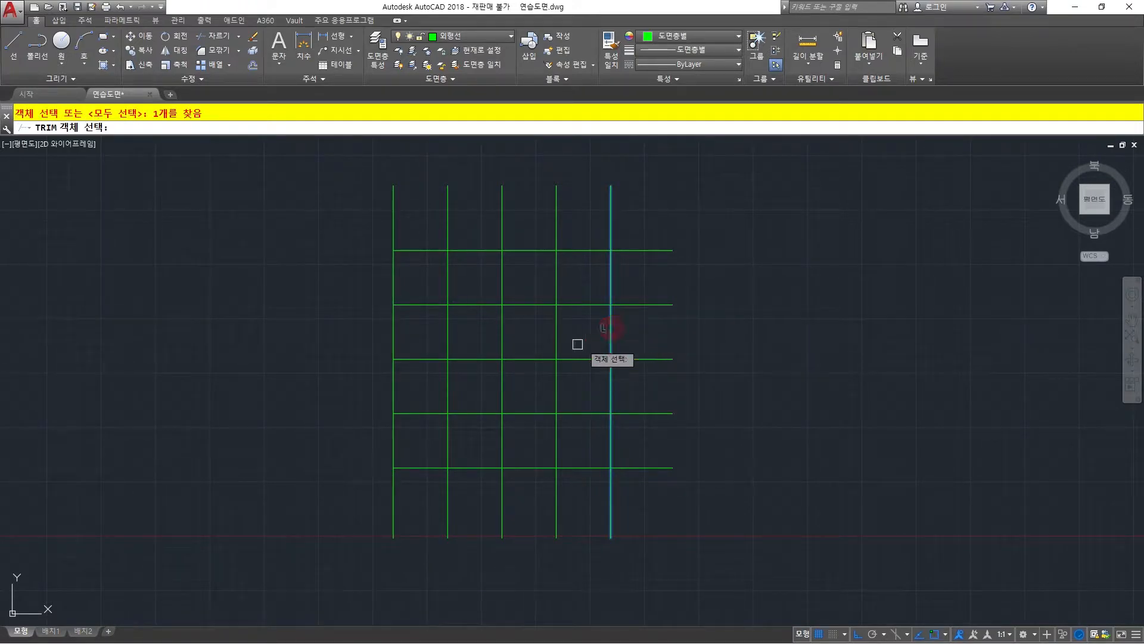
pyautogui.click(556, 333)
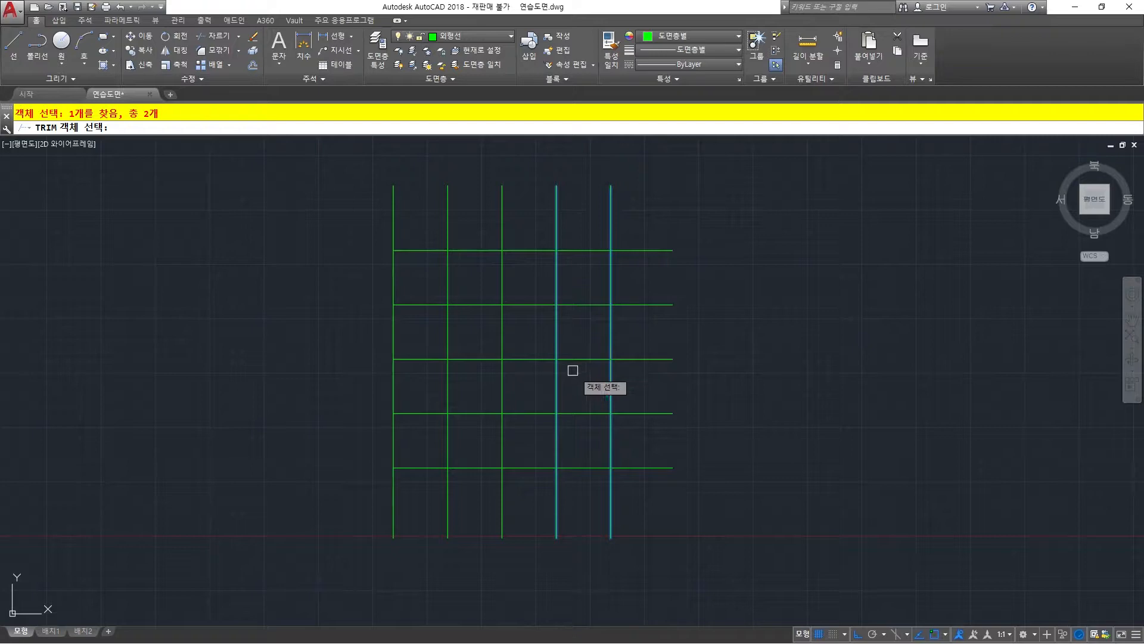
pyautogui.click(501, 322)
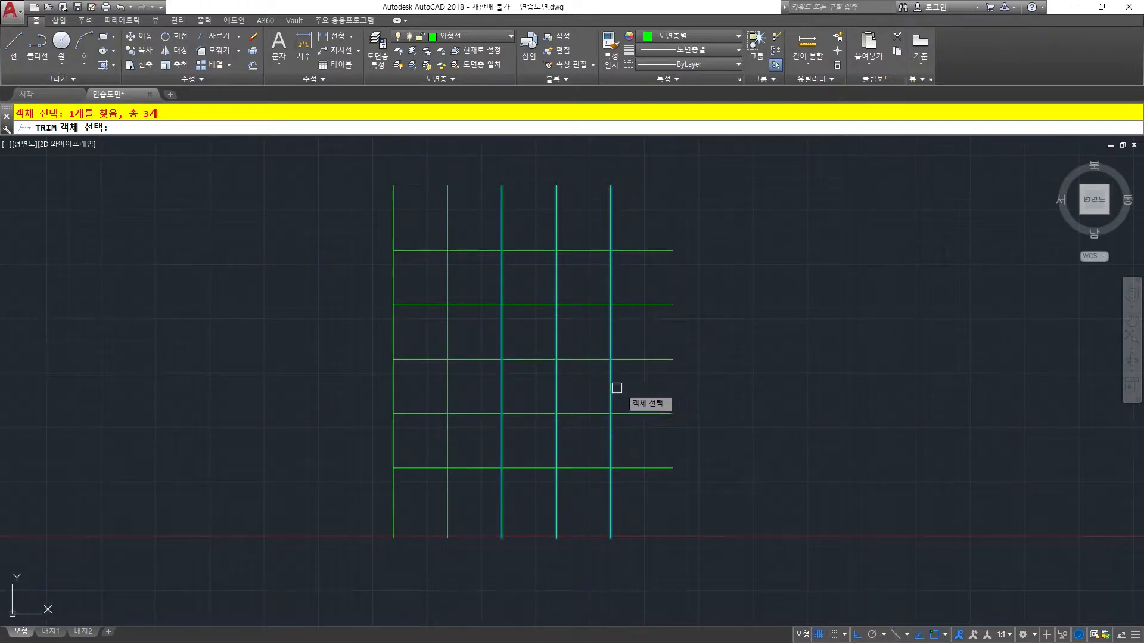
pyautogui.rightClick(582, 387)
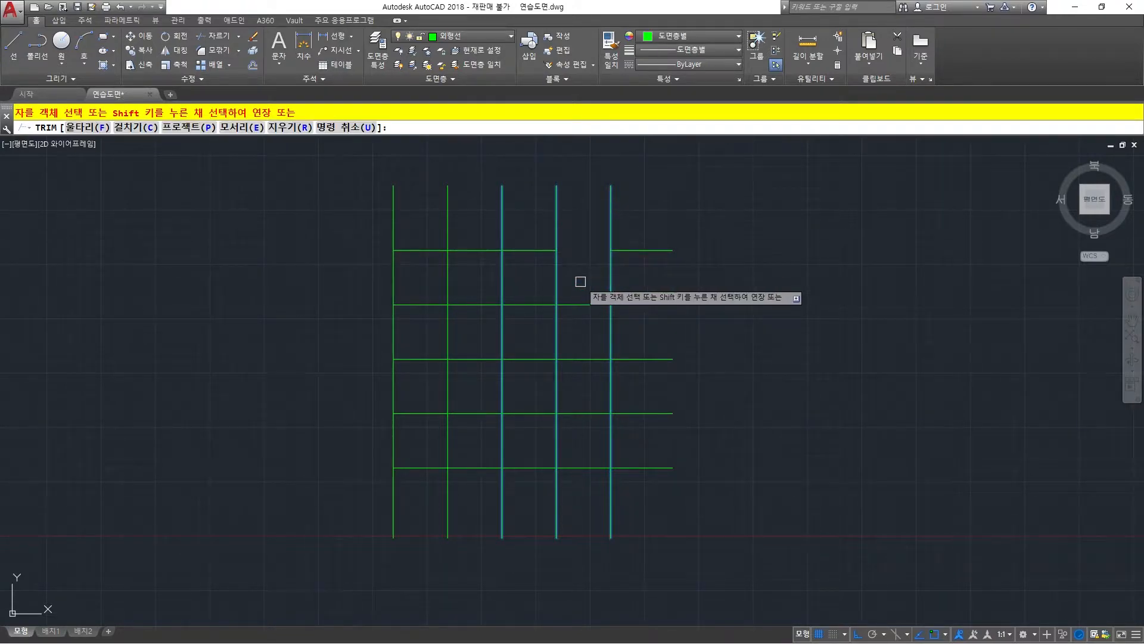
pyautogui.click(520, 305)
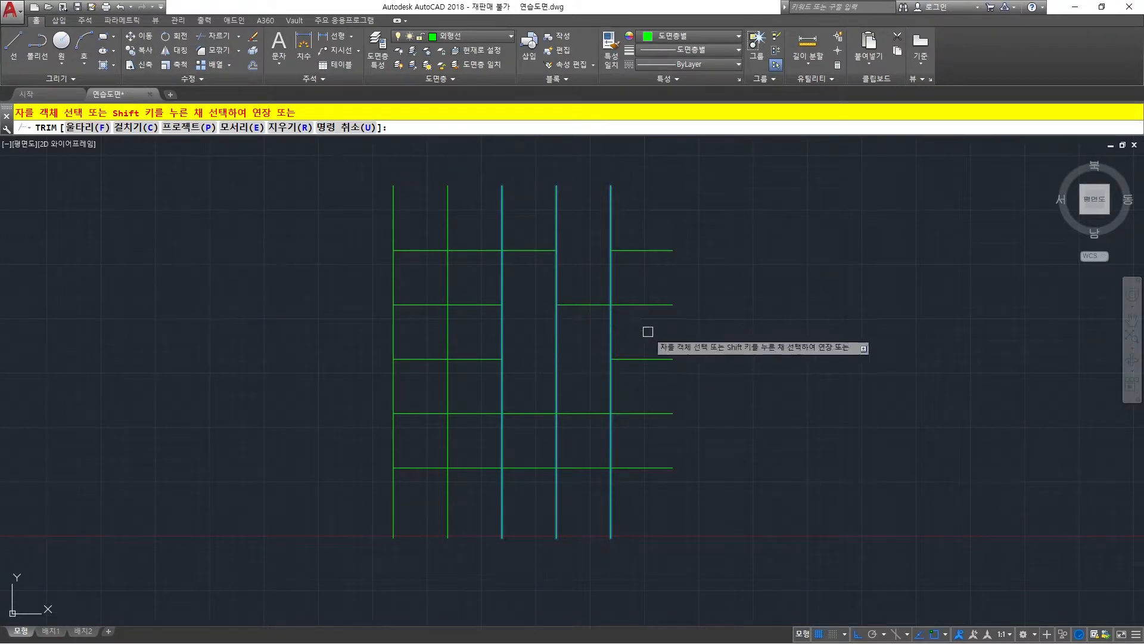
pyautogui.click(584, 411)
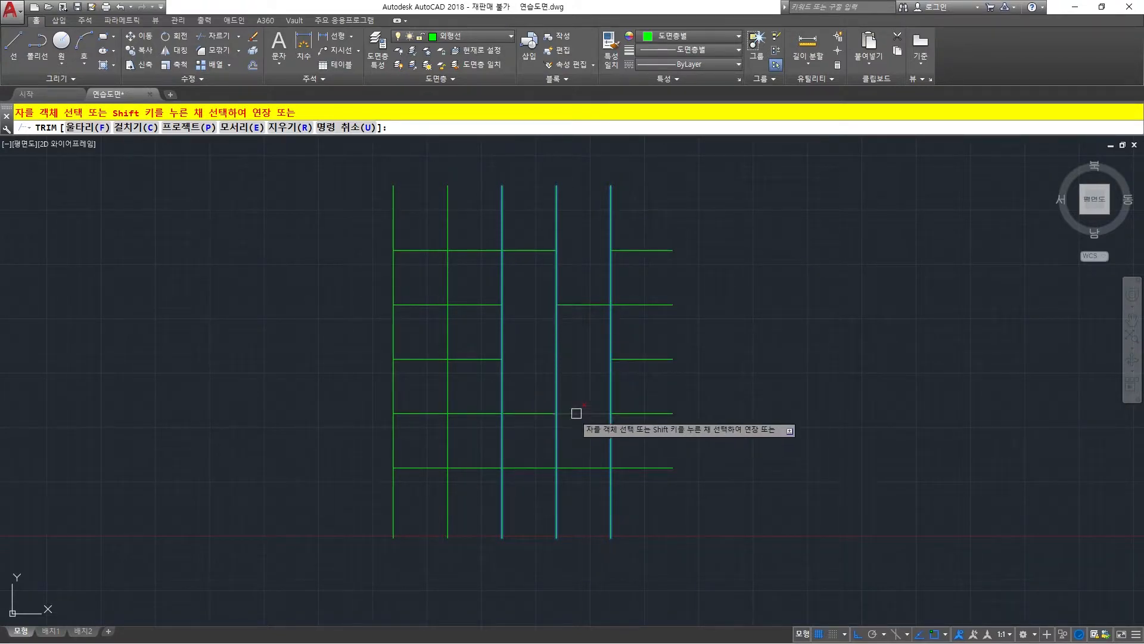
pyautogui.press('Escape')
# Using the third and fifth vertical lines as cutting edges, trim the fourth horizontal line between them and the bottom horizontal line left of the third.
pyautogui.write('t')
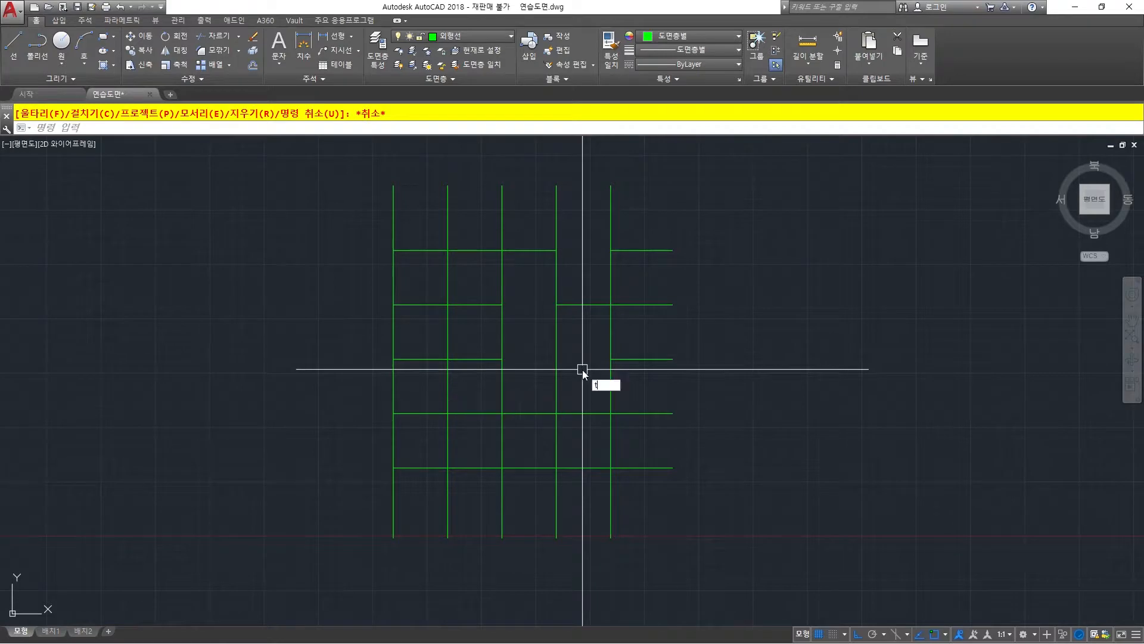
pyautogui.write('r')
pyautogui.press('space')
pyautogui.click(501, 379)
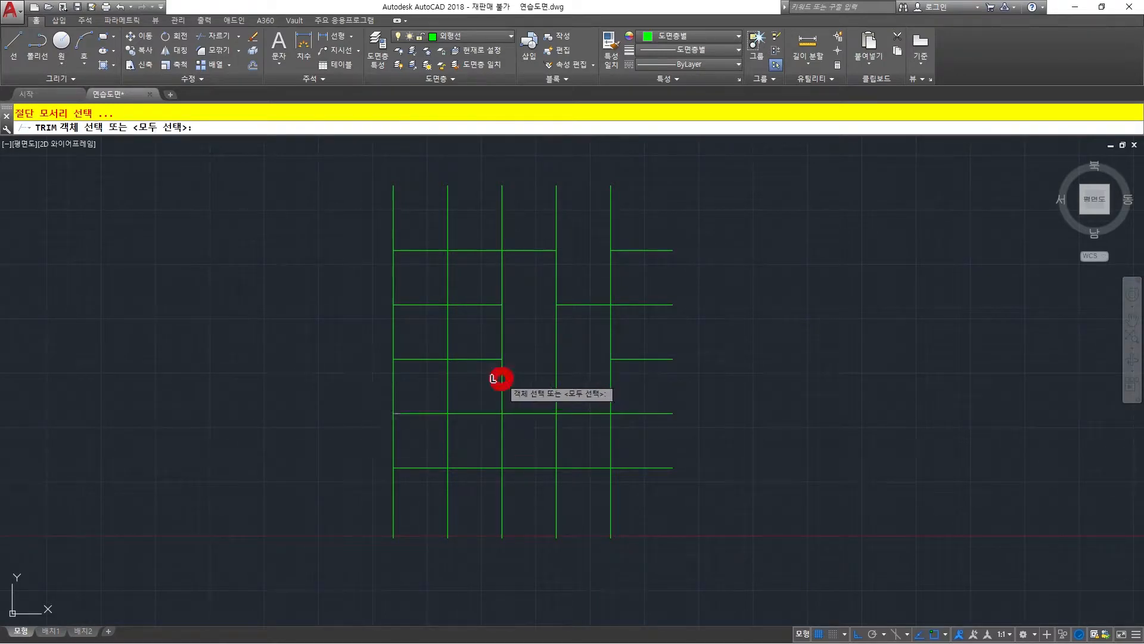
pyautogui.click(609, 382)
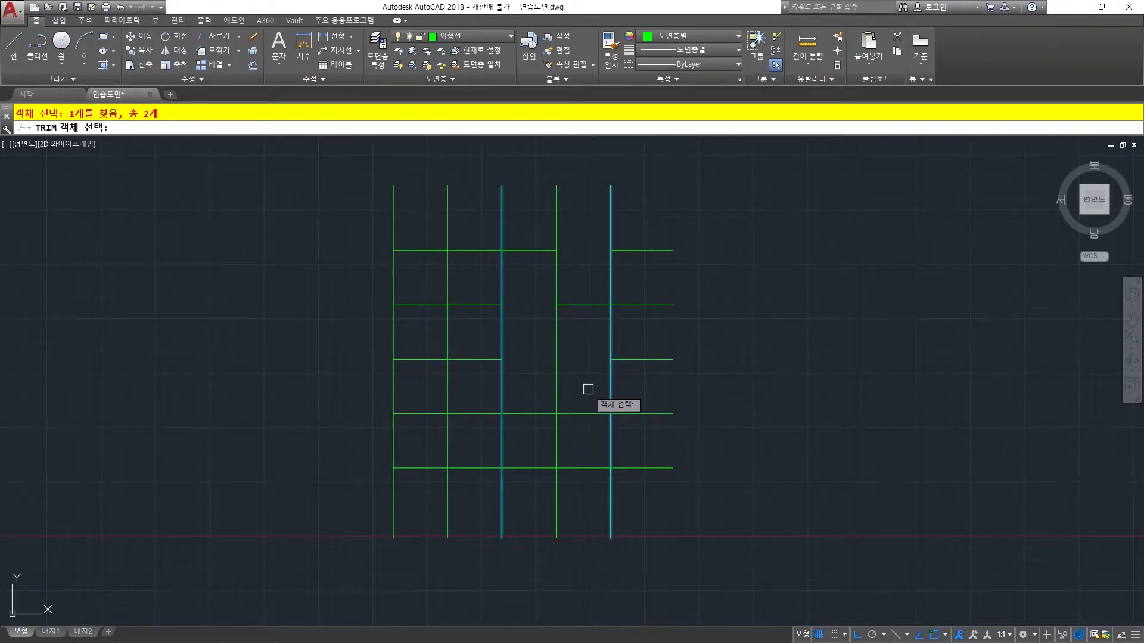
pyautogui.rightClick(583, 373)
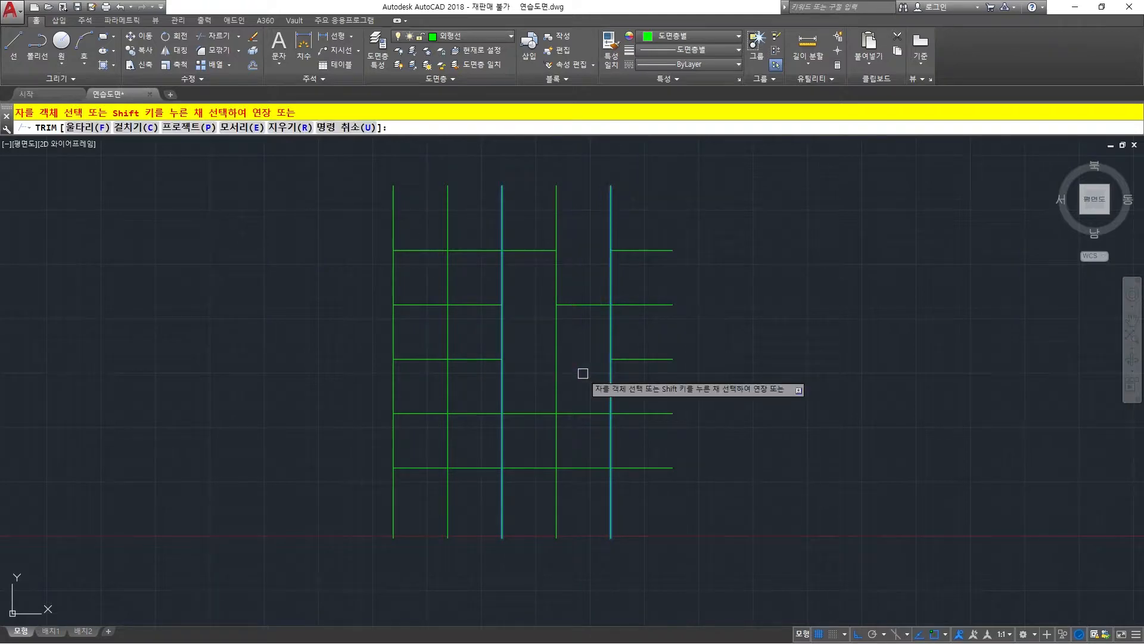
pyautogui.click(577, 412)
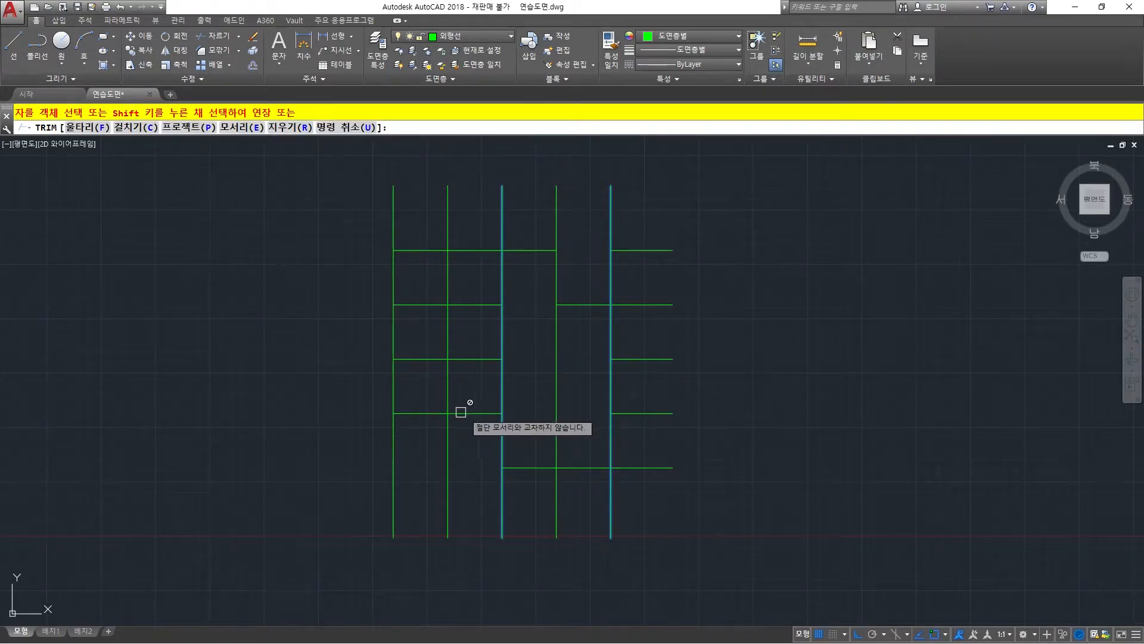
pyautogui.press('Escape')
# Stretch the right end of the fourth horizontal line's left piece to the fourth vertical line and back to the third vertical line.
pyautogui.click(412, 413)
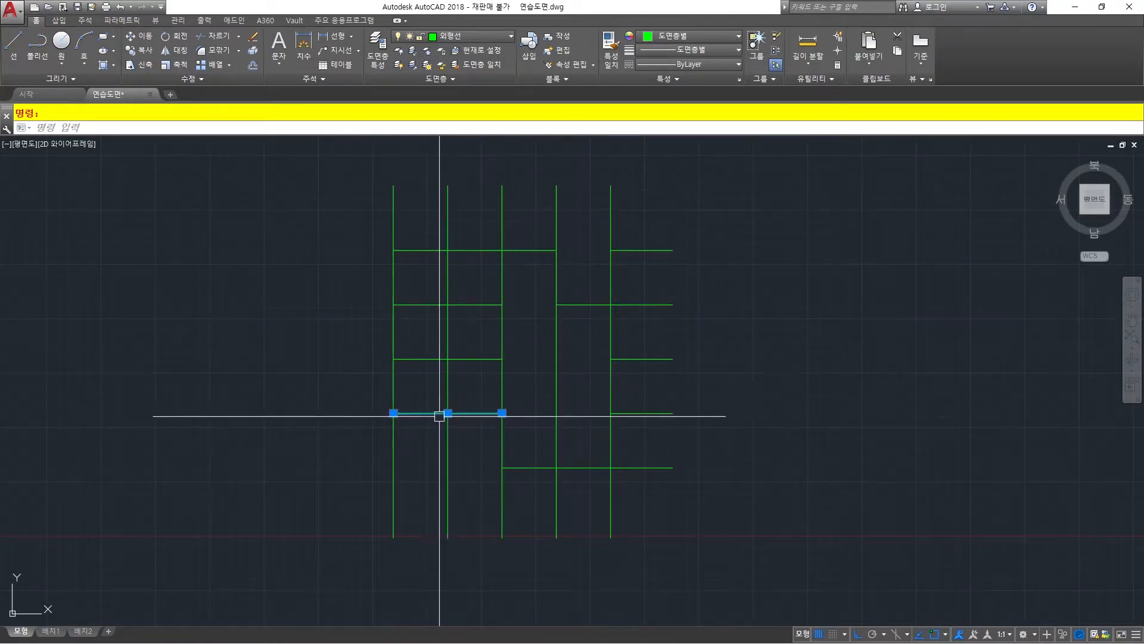
pyautogui.click(502, 413)
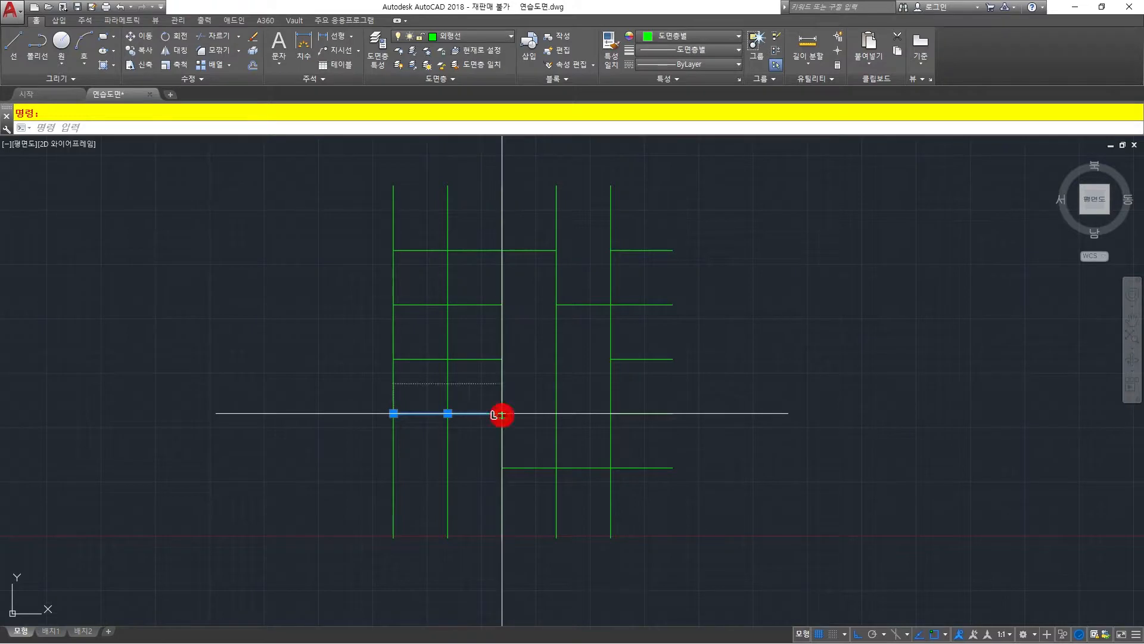
pyautogui.click(558, 413)
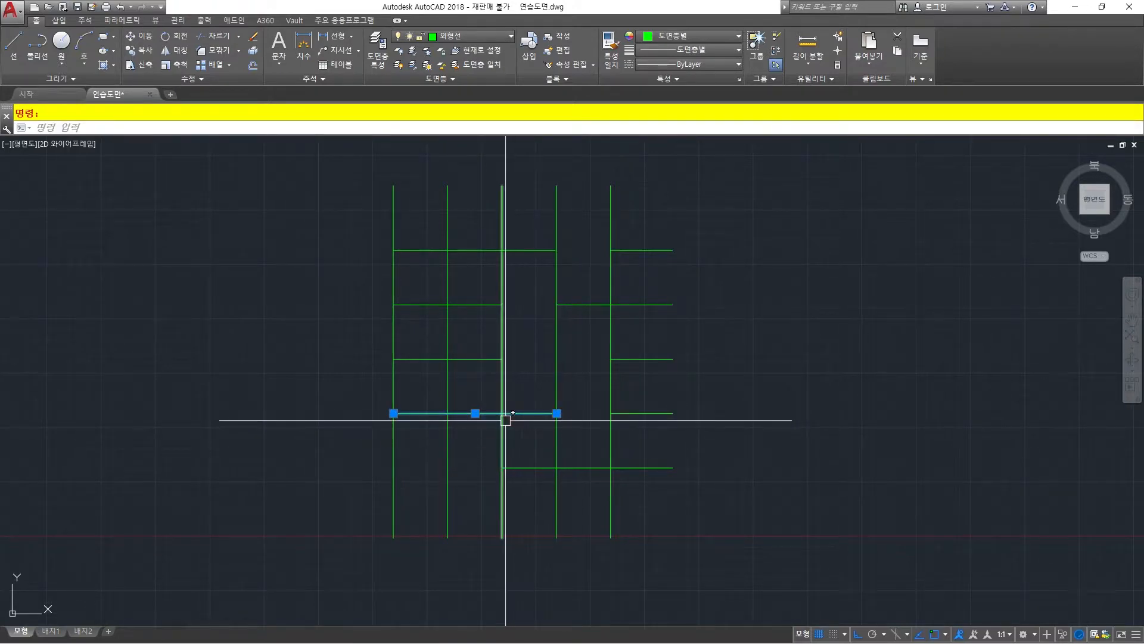
pyautogui.click(556, 413)
pyautogui.click(502, 413)
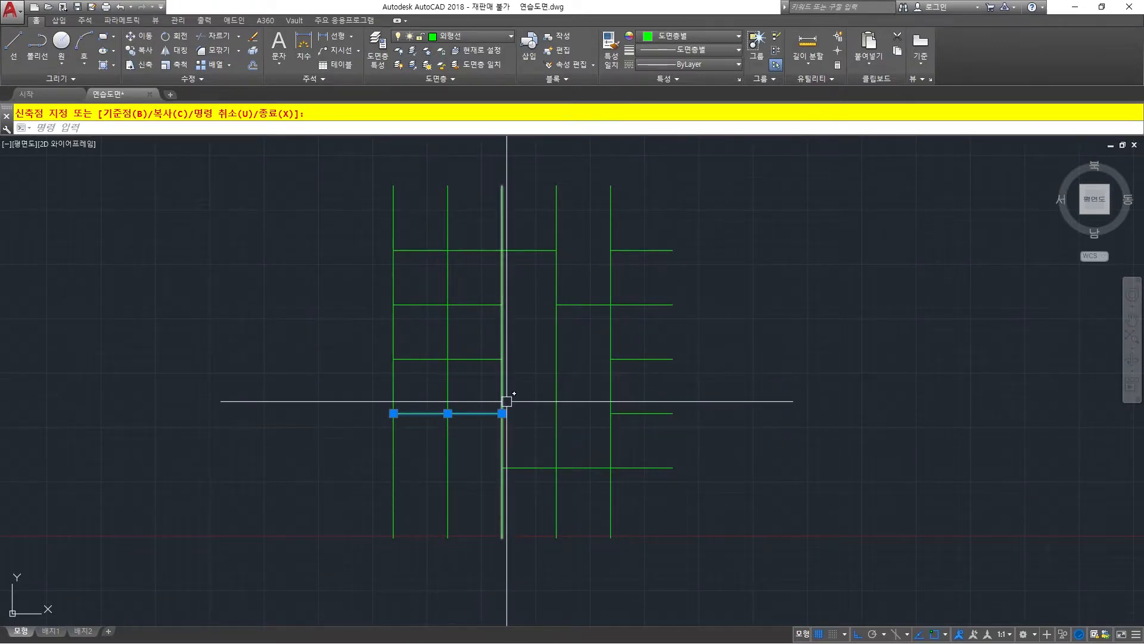
# Trim the third vertical line above the fourth horizontal line, using the left piece of that horizontal line as the cutting edge.
pyautogui.press('Escape')
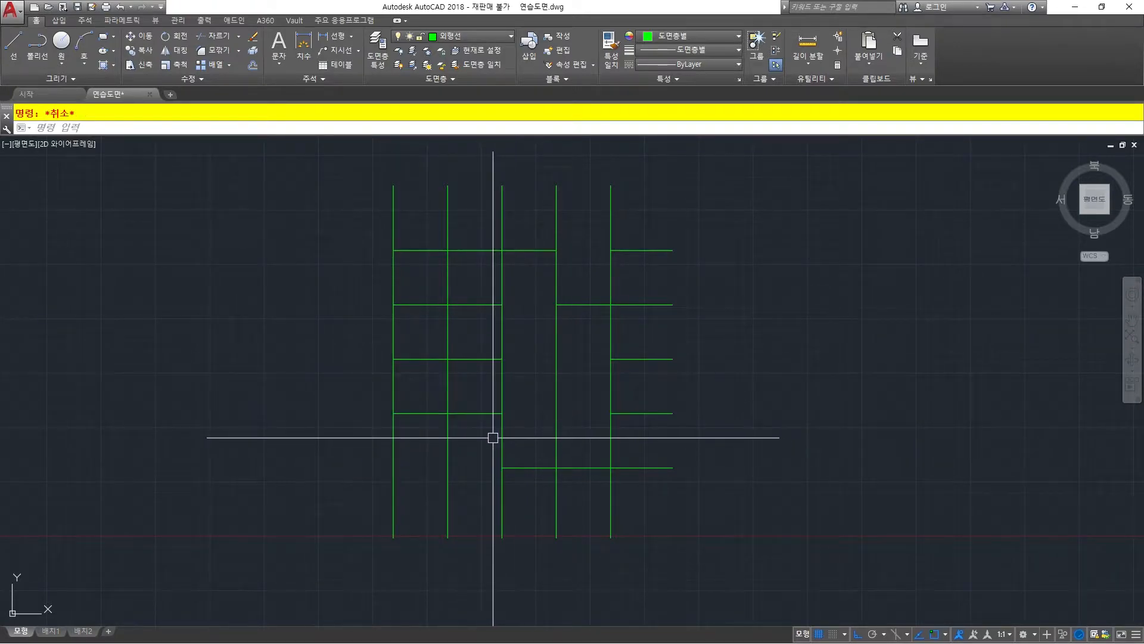
pyautogui.click(483, 413)
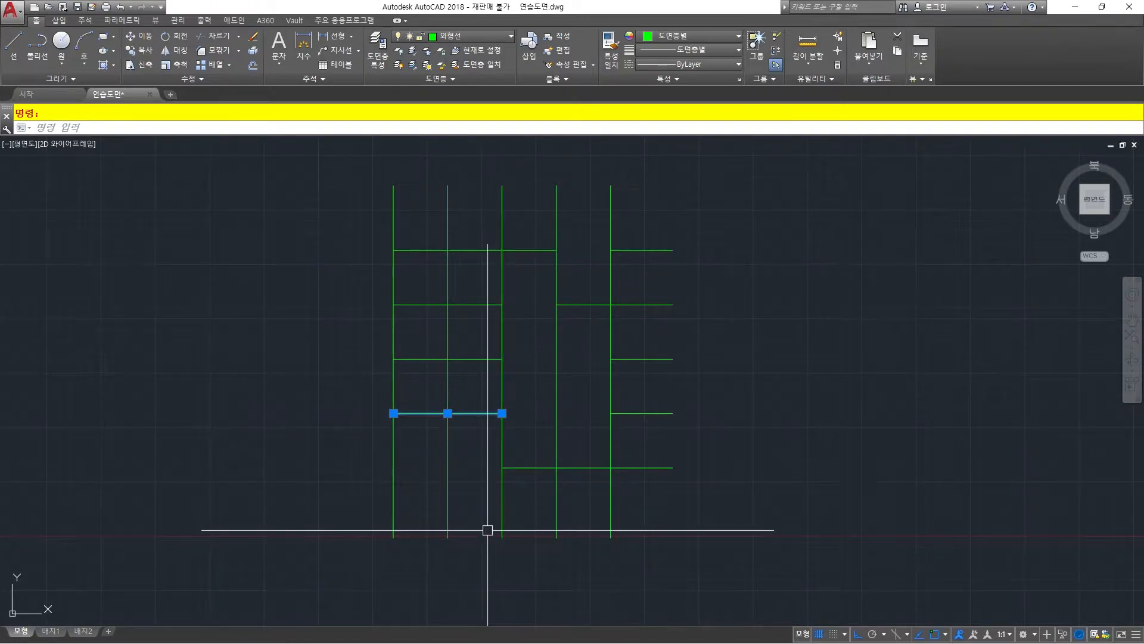
pyautogui.press('Escape')
pyautogui.press('Escape')
pyautogui.write('R')
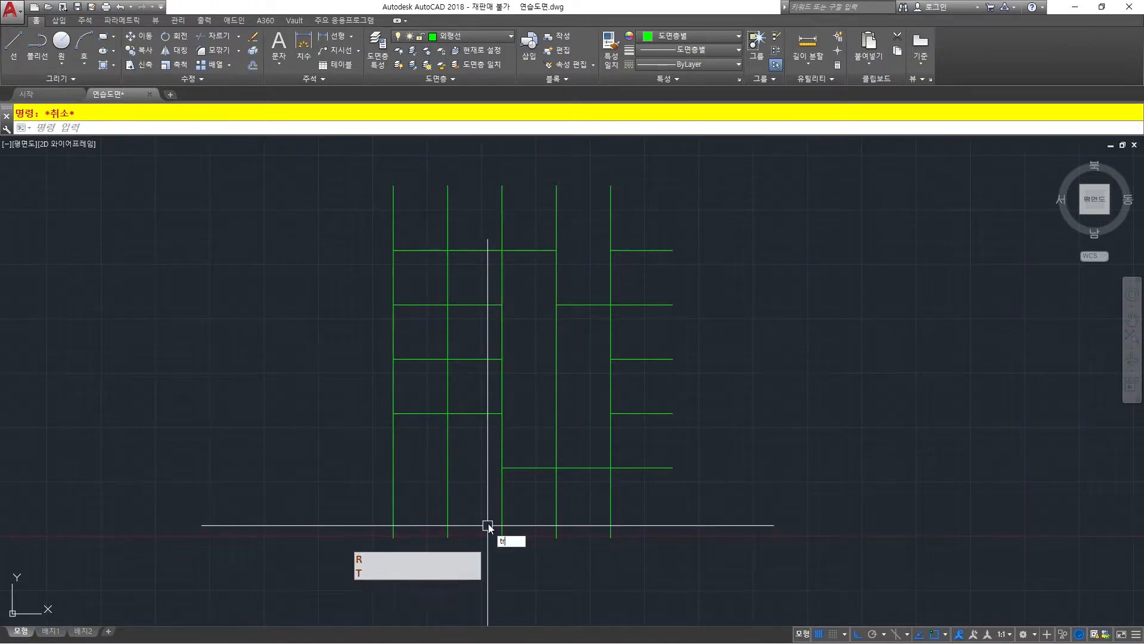
pyautogui.press('space')
pyautogui.write('tr')
pyautogui.press('space')
pyautogui.click(479, 413)
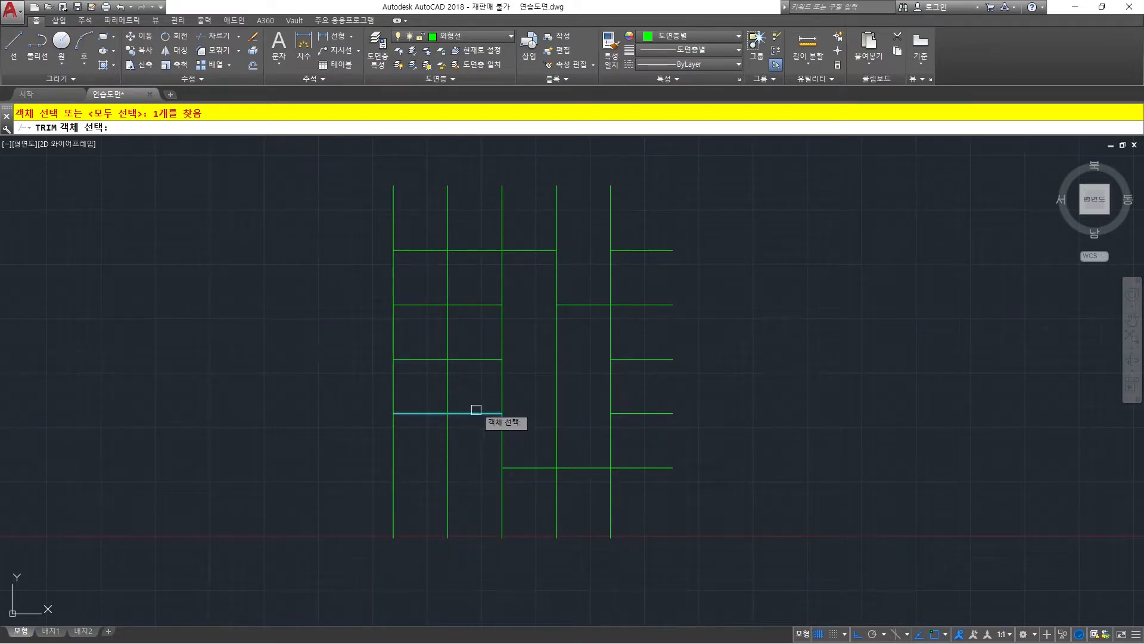
pyautogui.rightClick(469, 431)
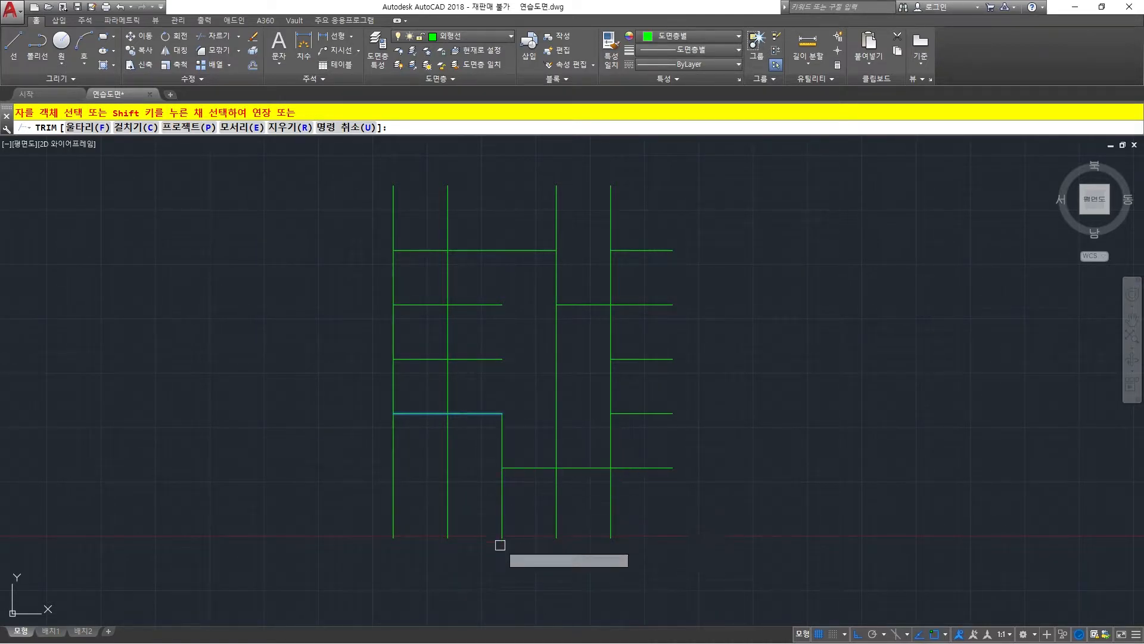
pyautogui.press('Return')
pyautogui.click(503, 442)
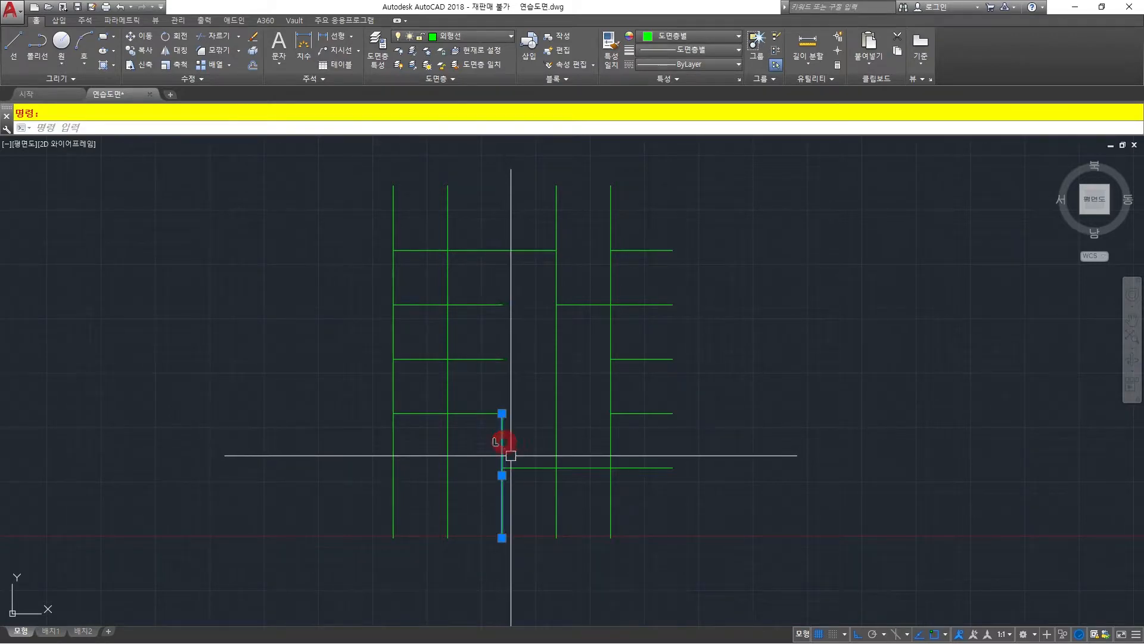
pyautogui.press('Escape')
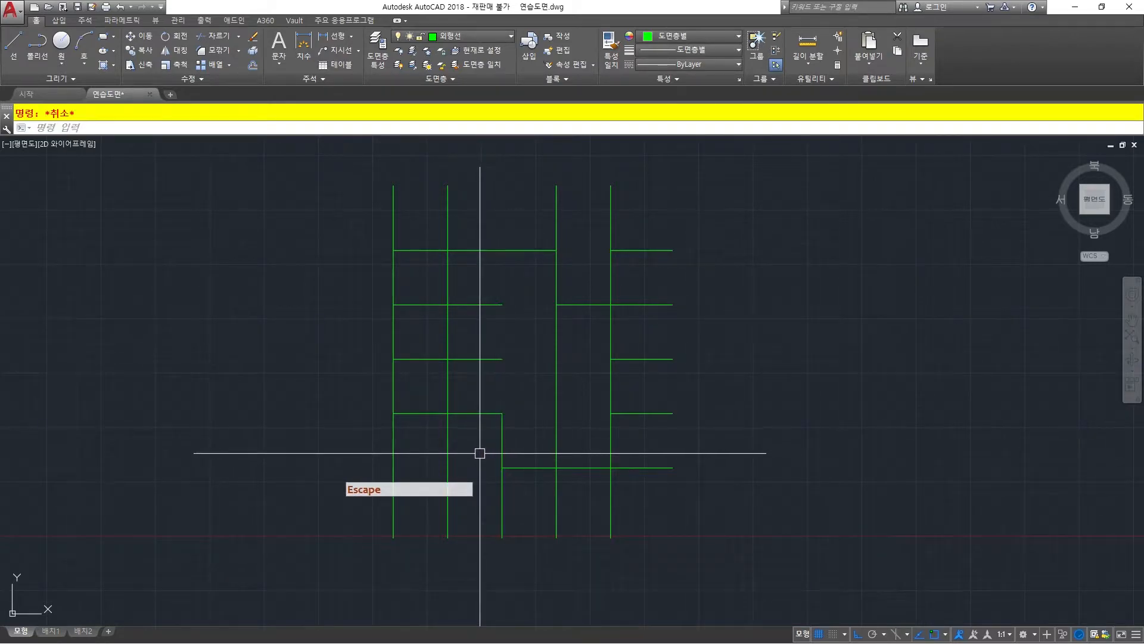
# Undo the latest trims and grip edits back to the full grid of five vertical and five horizontal lines.
pyautogui.write('u')
pyautogui.press('space')
pyautogui.press('space')
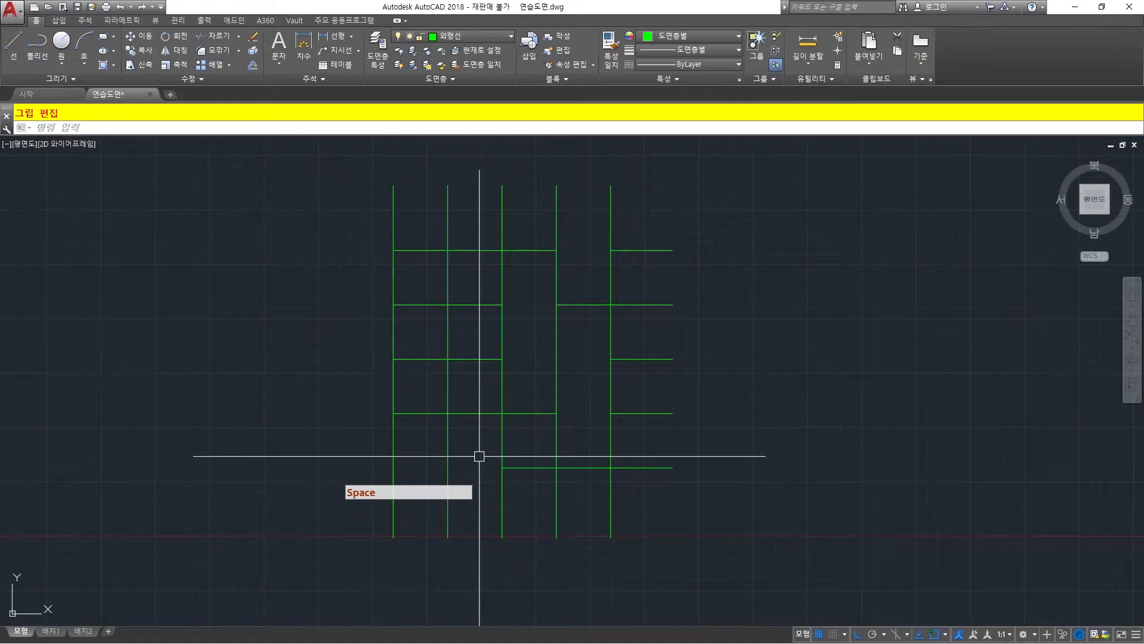
pyautogui.press('space')
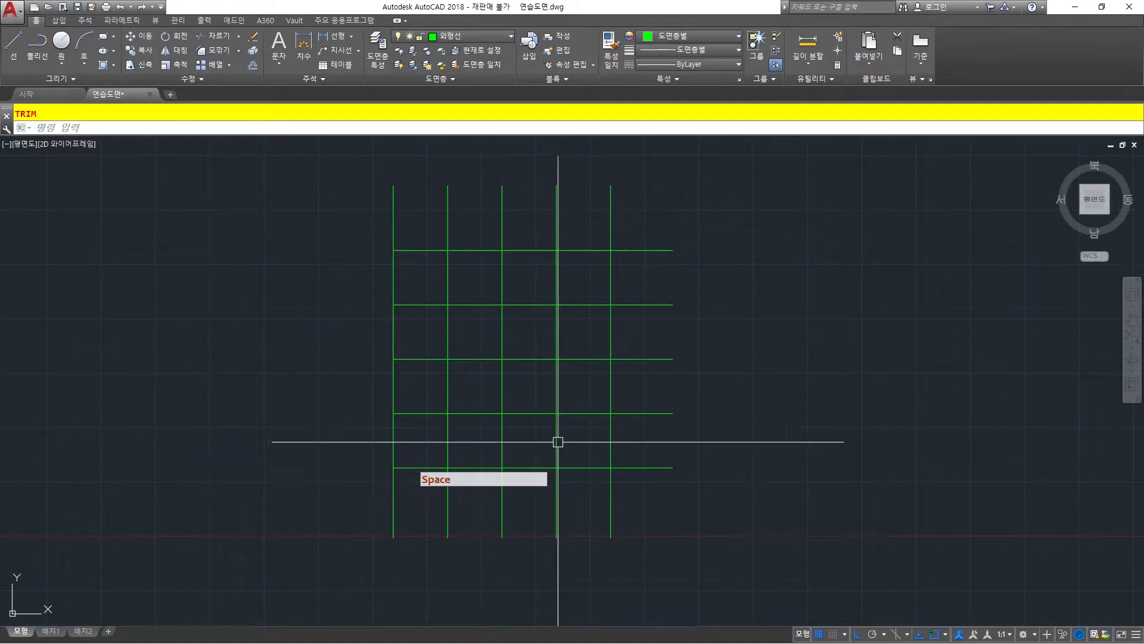
pyautogui.press('Escape')
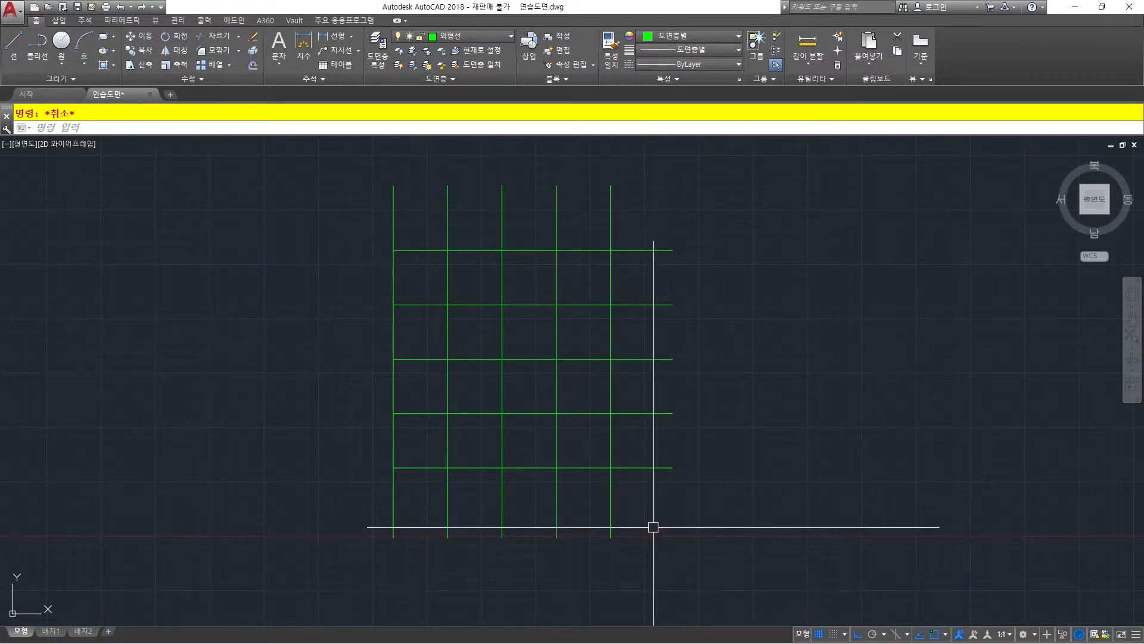
# With all objects as cutting edges, trim the second horizontal between verticals 3 and 4, and vertical 3 above the top line and between horizontals 2 and 3.
pyautogui.write('t')
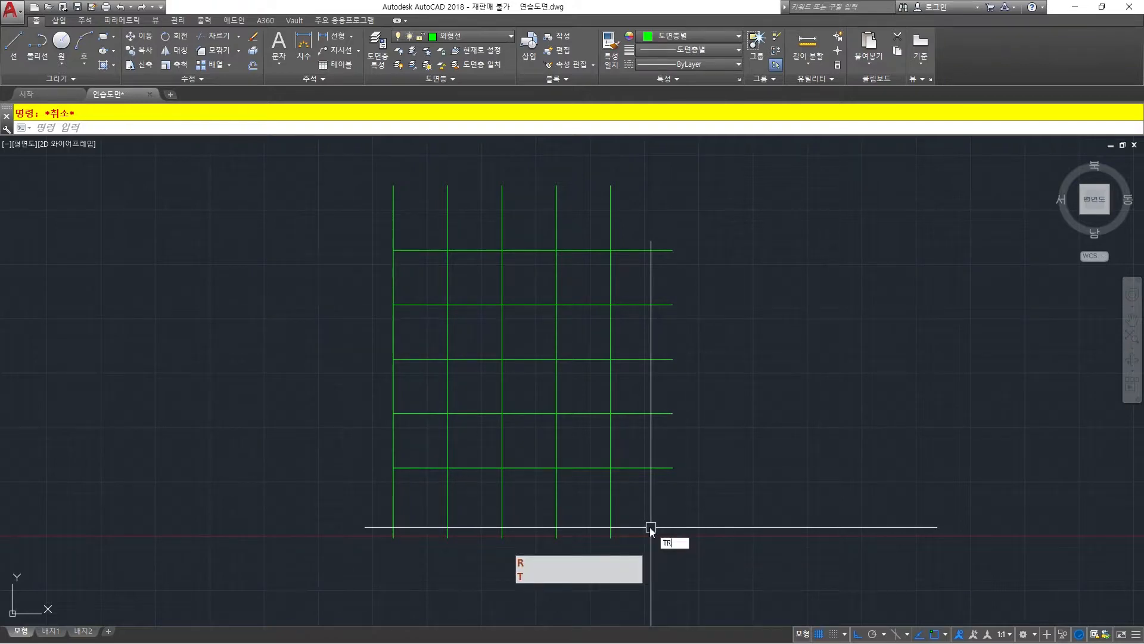
pyautogui.press('space')
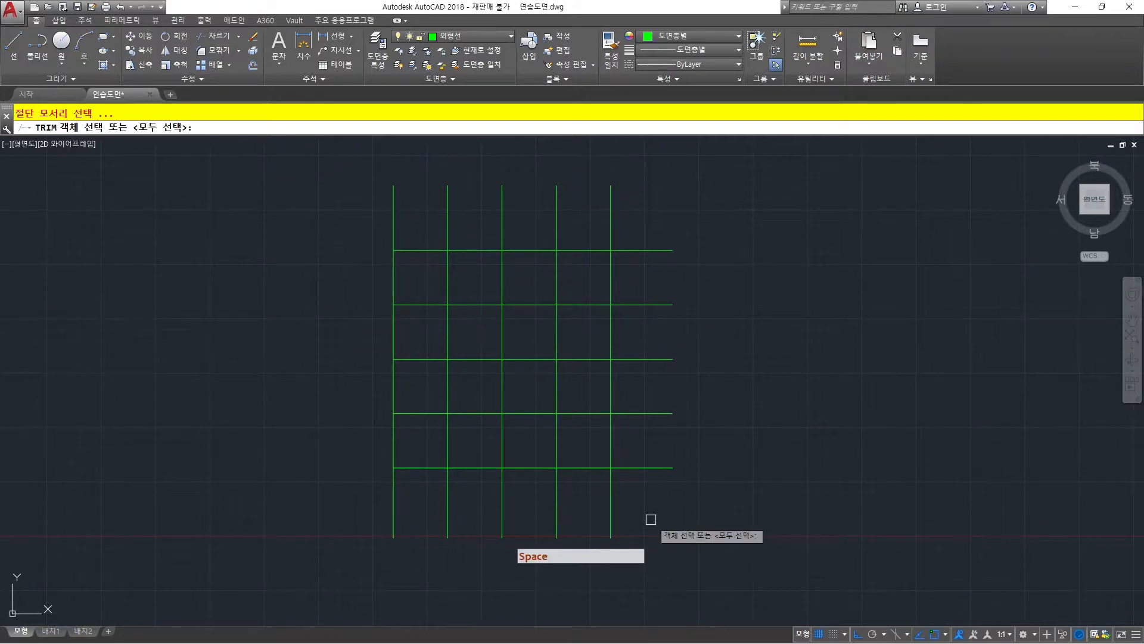
pyautogui.press('space')
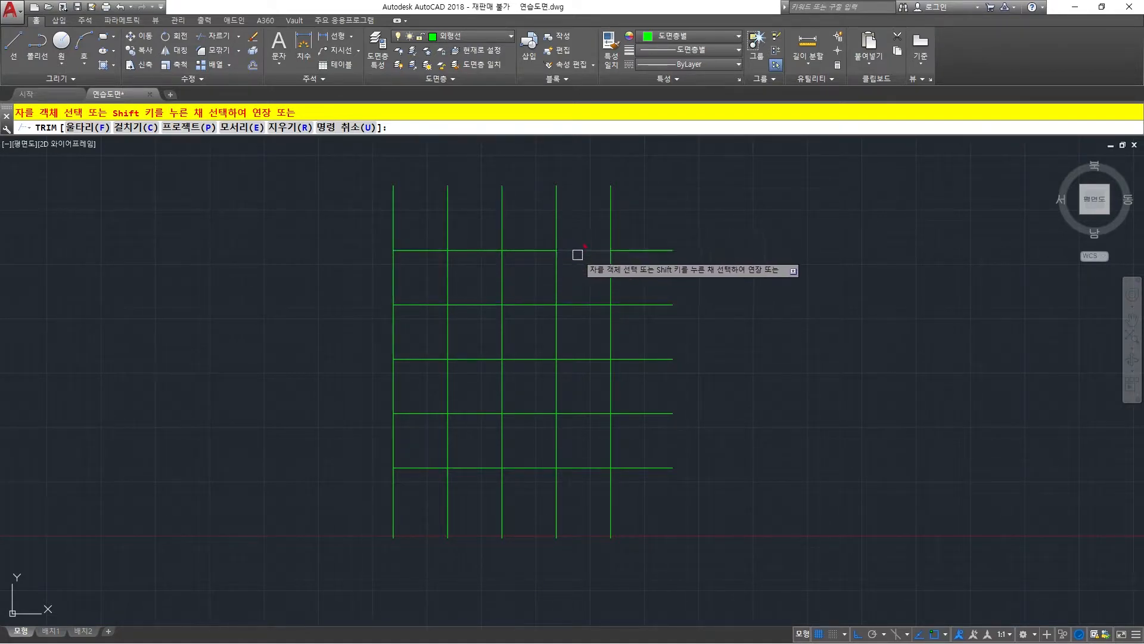
pyautogui.click(534, 304)
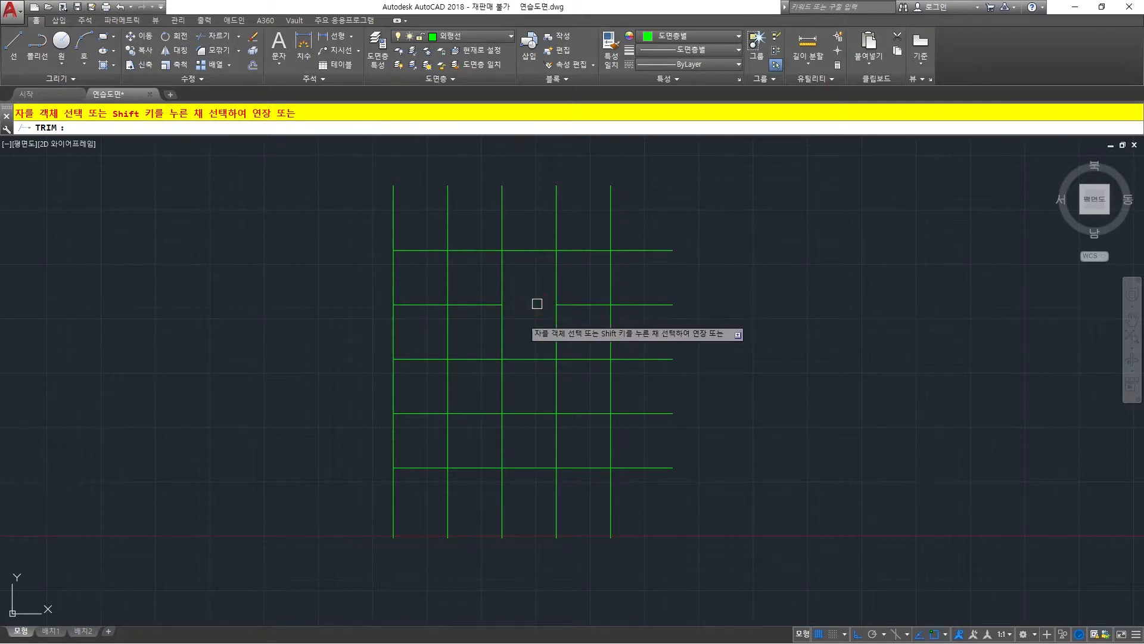
pyautogui.click(502, 318)
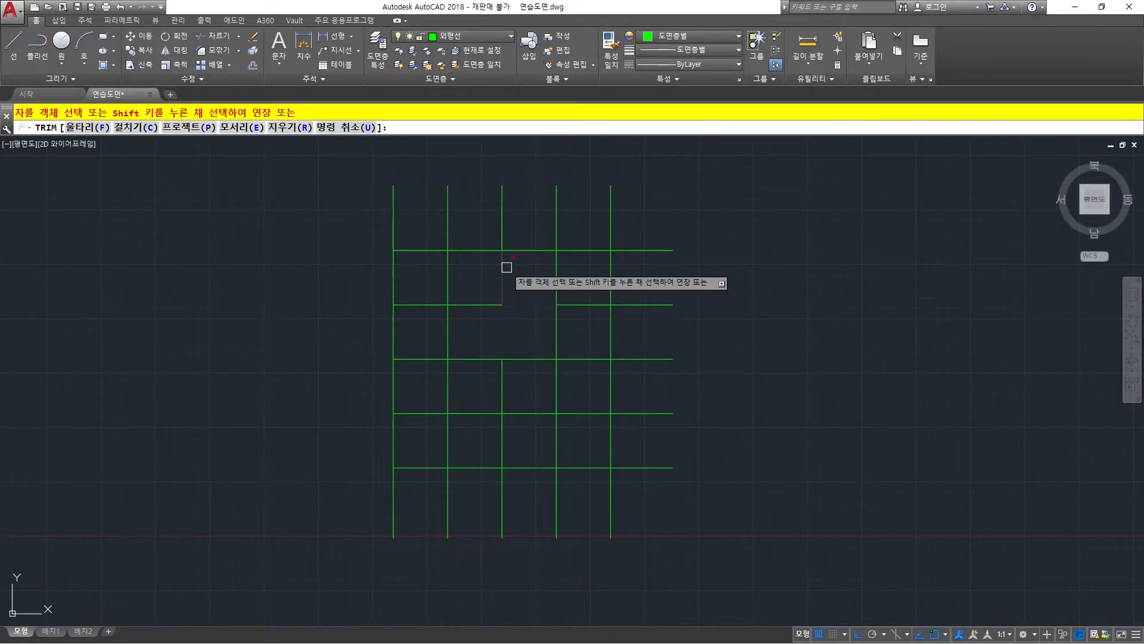
pyautogui.click(501, 230)
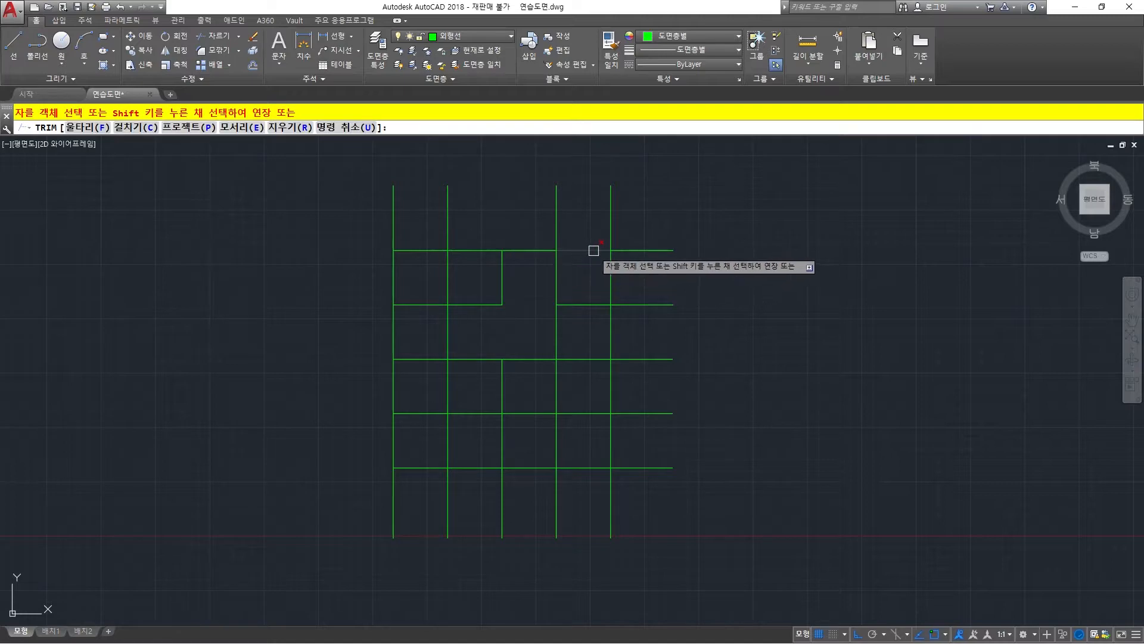
# Trim the top line between verticals 4 and 5, and the second and fourth horizontal lines' overhangs beyond the fifth vertical.
pyautogui.click(594, 250)
pyautogui.click(620, 304)
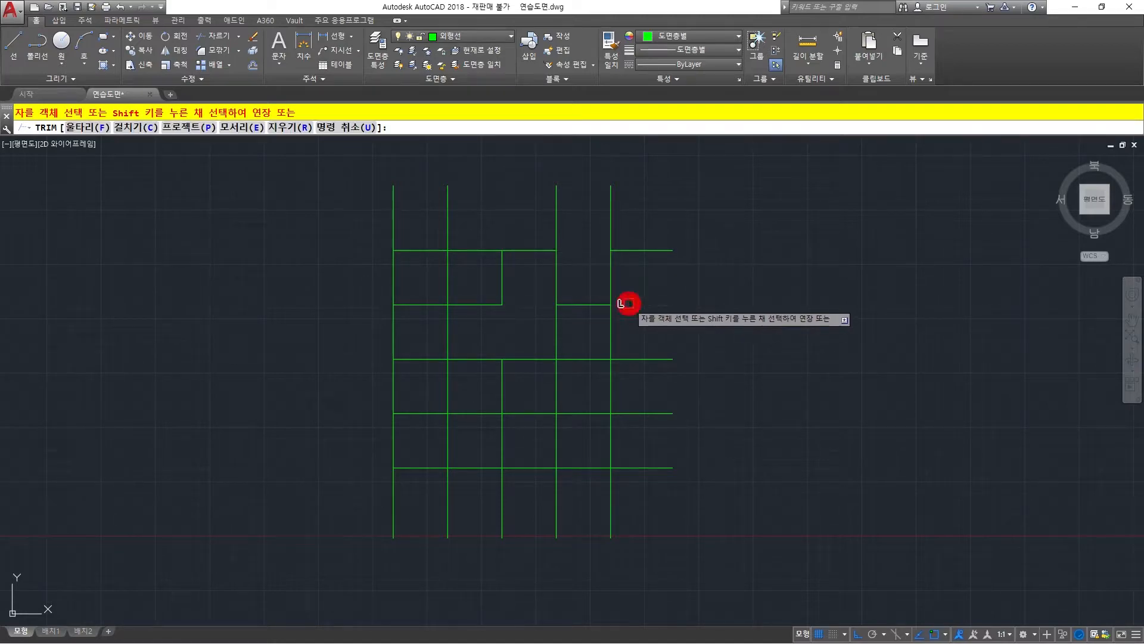
pyautogui.click(627, 412)
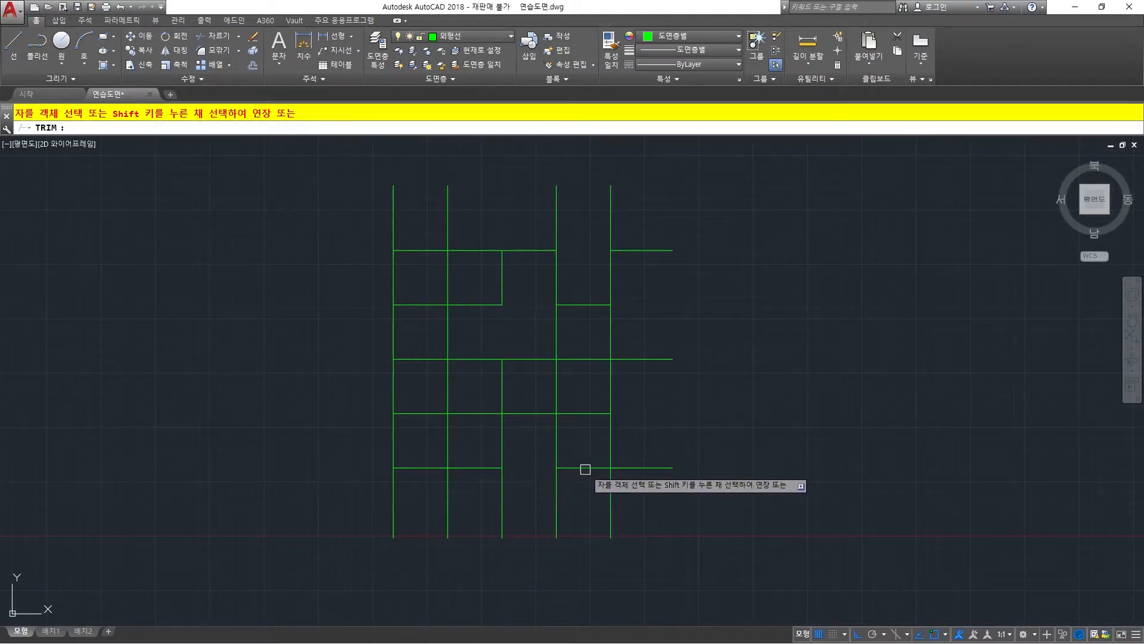
# Trim the bottom horizontal line section by section until nothing remains beyond the third vertical, undoing one misordered cut, and end Trim.
pyautogui.click(657, 468)
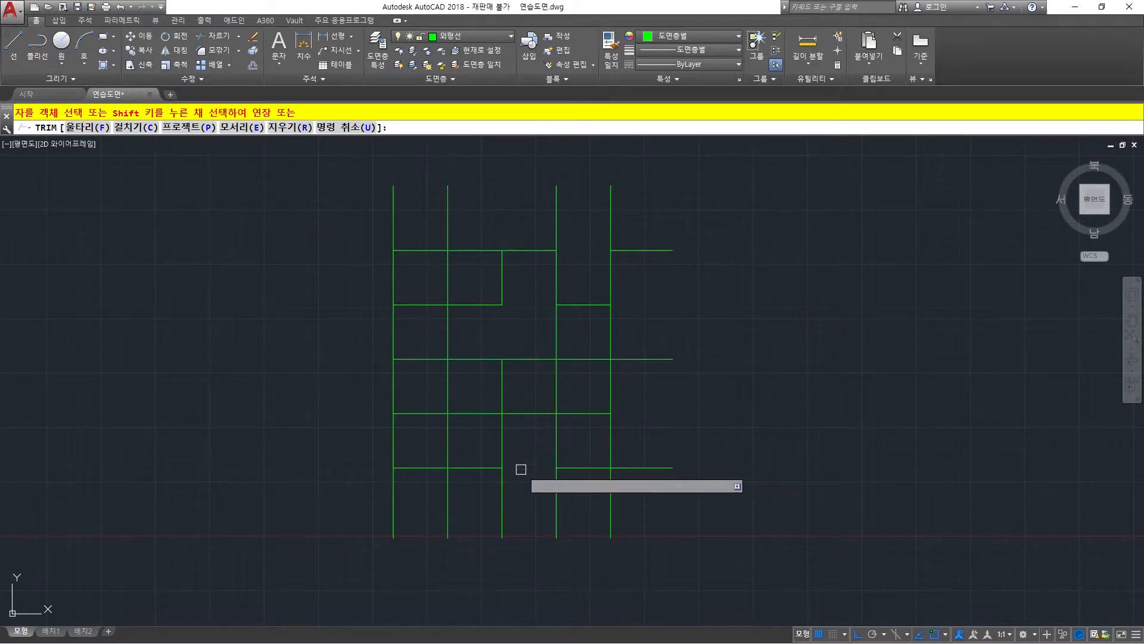
pyautogui.press('u')
pyautogui.press('space')
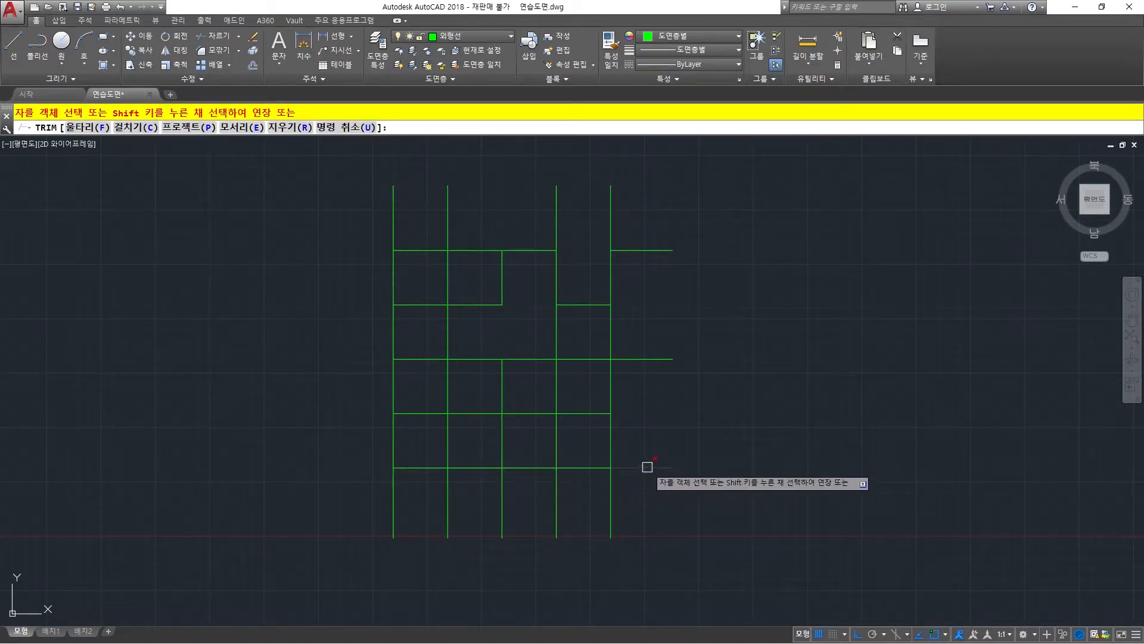
pyautogui.click(647, 467)
pyautogui.click(586, 466)
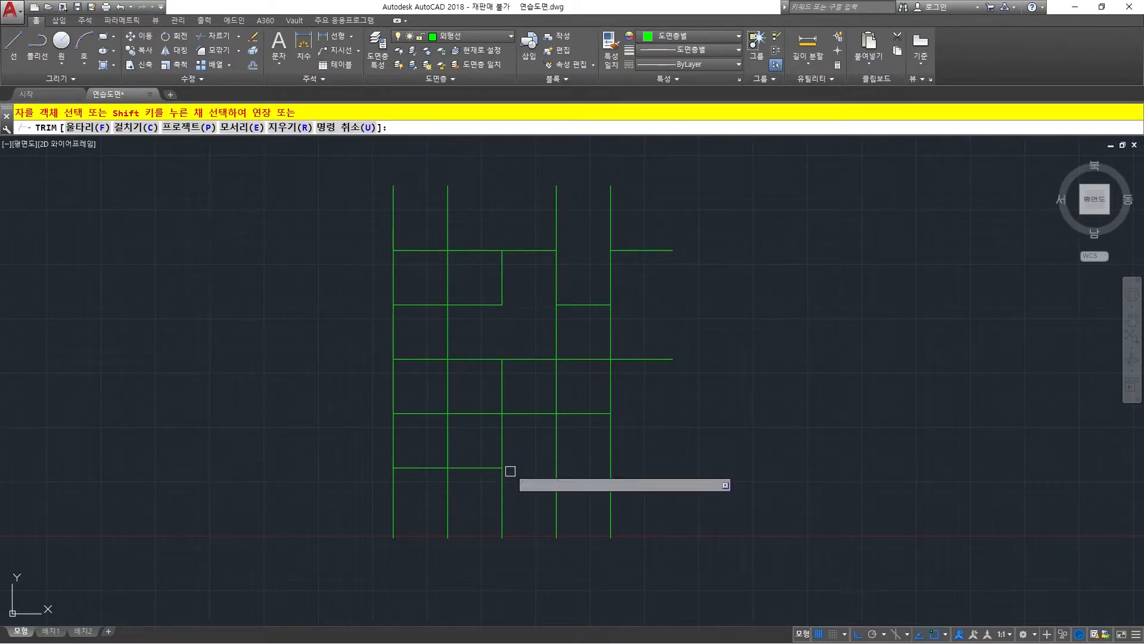
pyautogui.press('Escape')
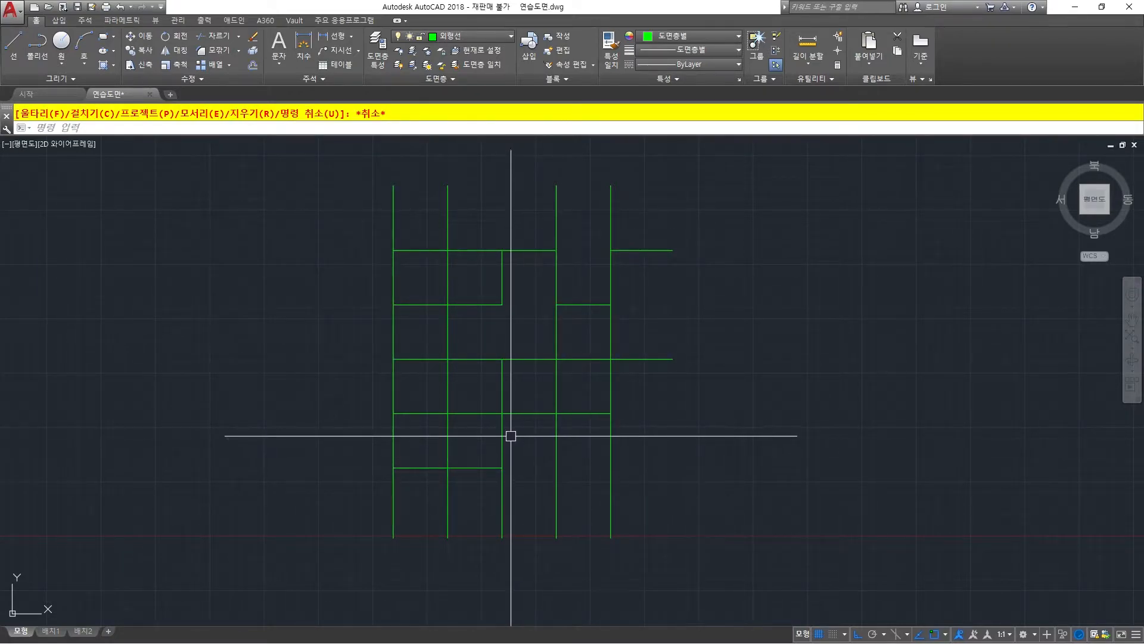
pyautogui.press('Escape')
pyautogui.press('Escape')
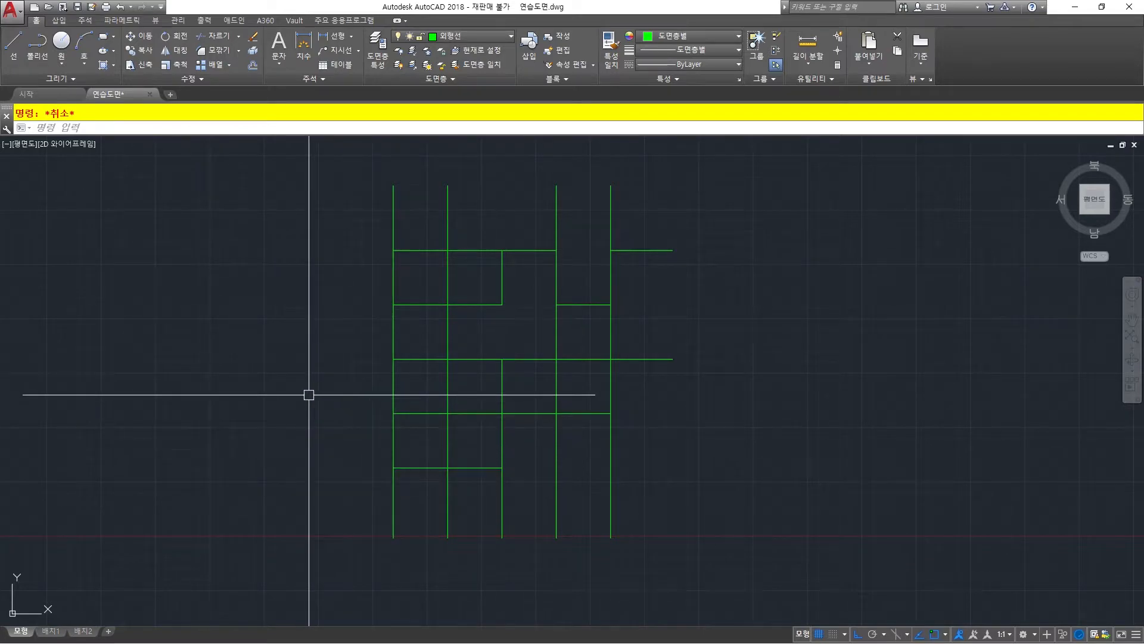
# Trim the first vertical line below the third horizontal line, using that horizontal line as the only cutting edge.
pyautogui.press('space')
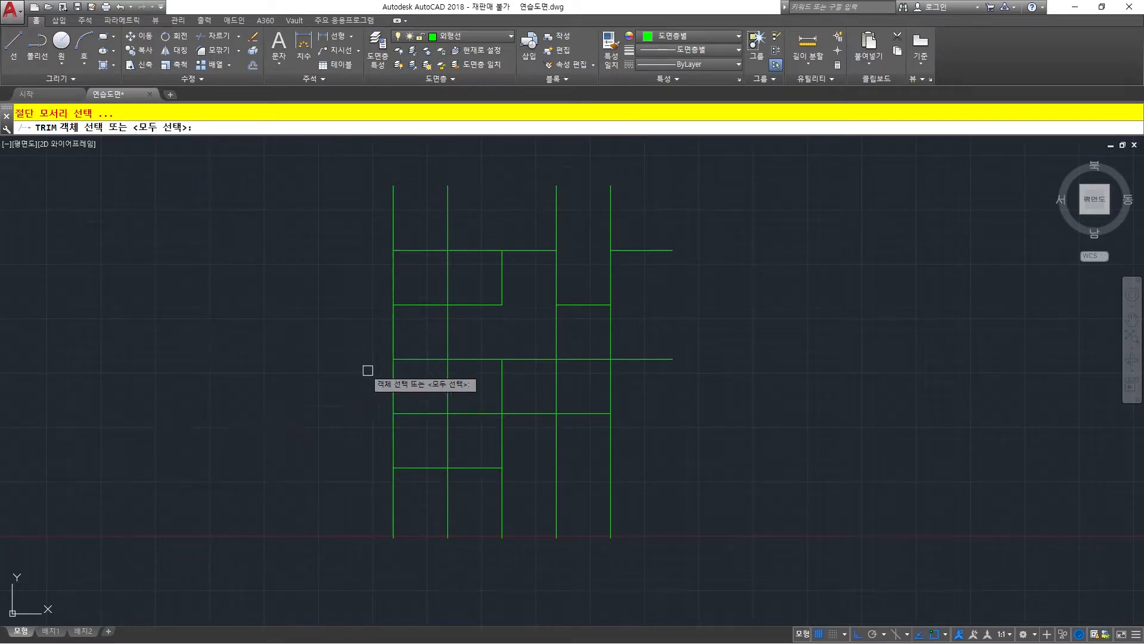
pyautogui.click(424, 361)
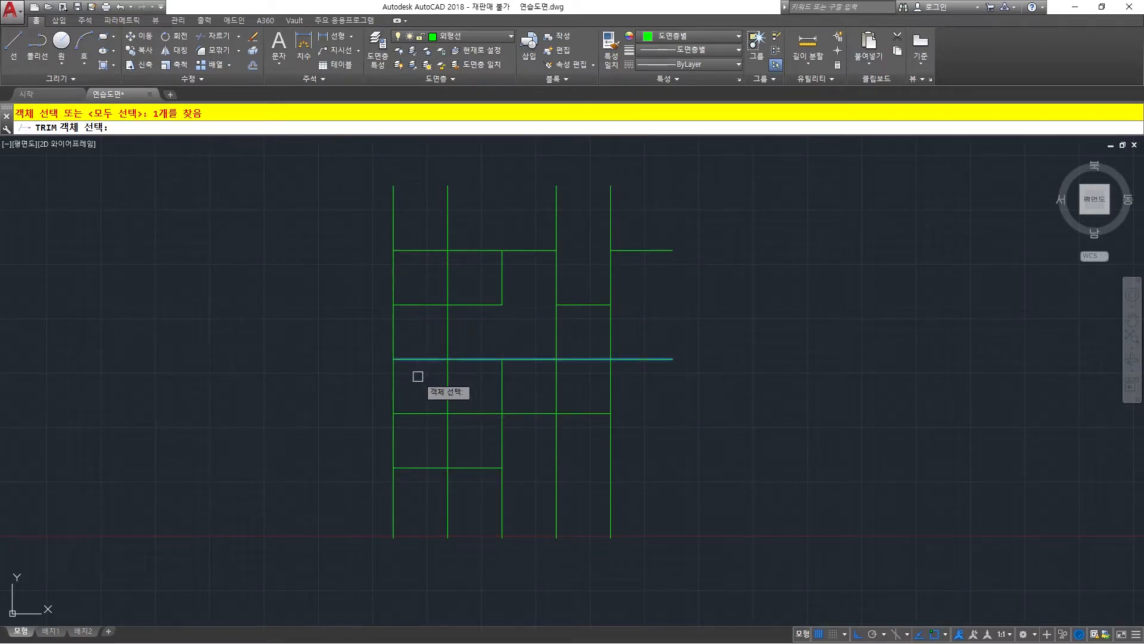
pyautogui.press('space')
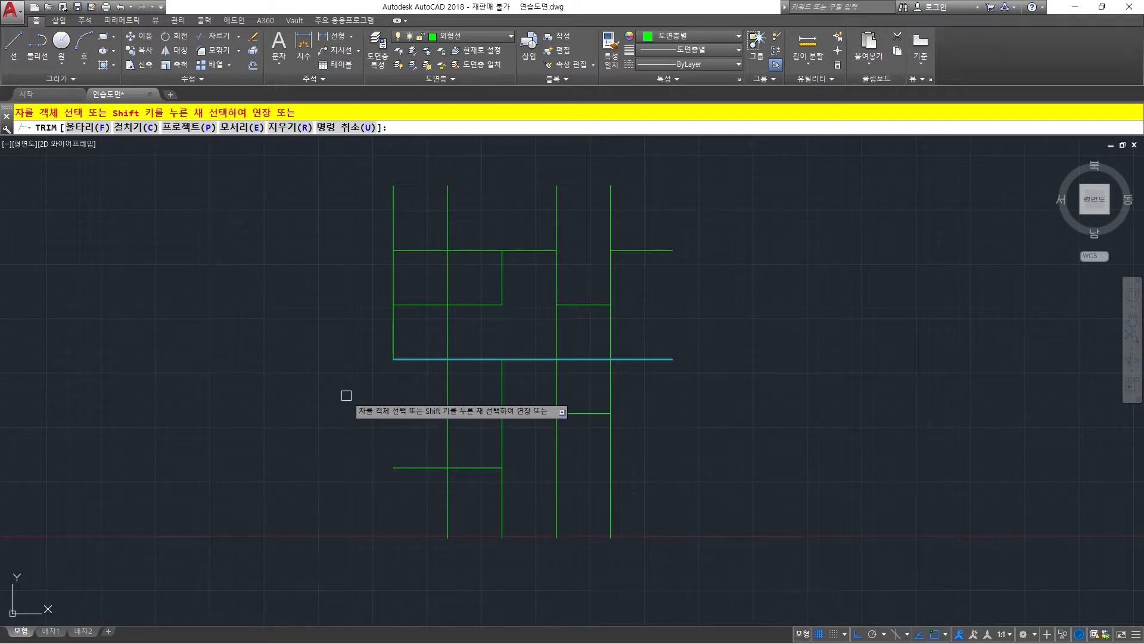
pyautogui.rightClick(366, 372)
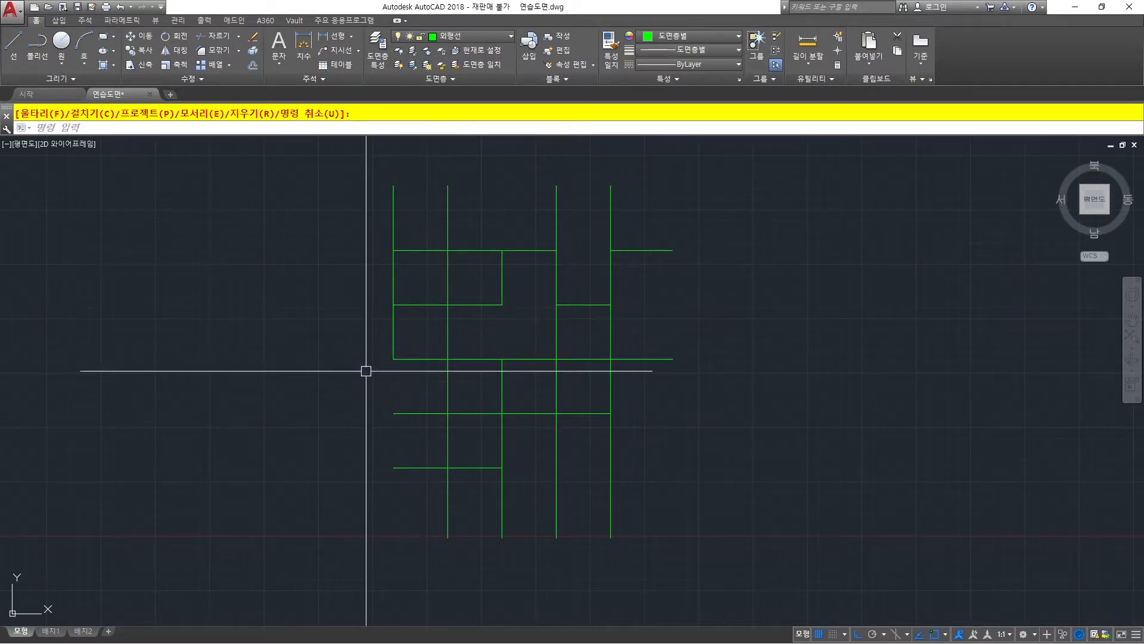
# Using the third and fourth horizontal lines as cutting edges, trim the third vertical between them and the fourth vertical above the third horizontal.
pyautogui.rightClick(401, 388)
pyautogui.click(475, 359)
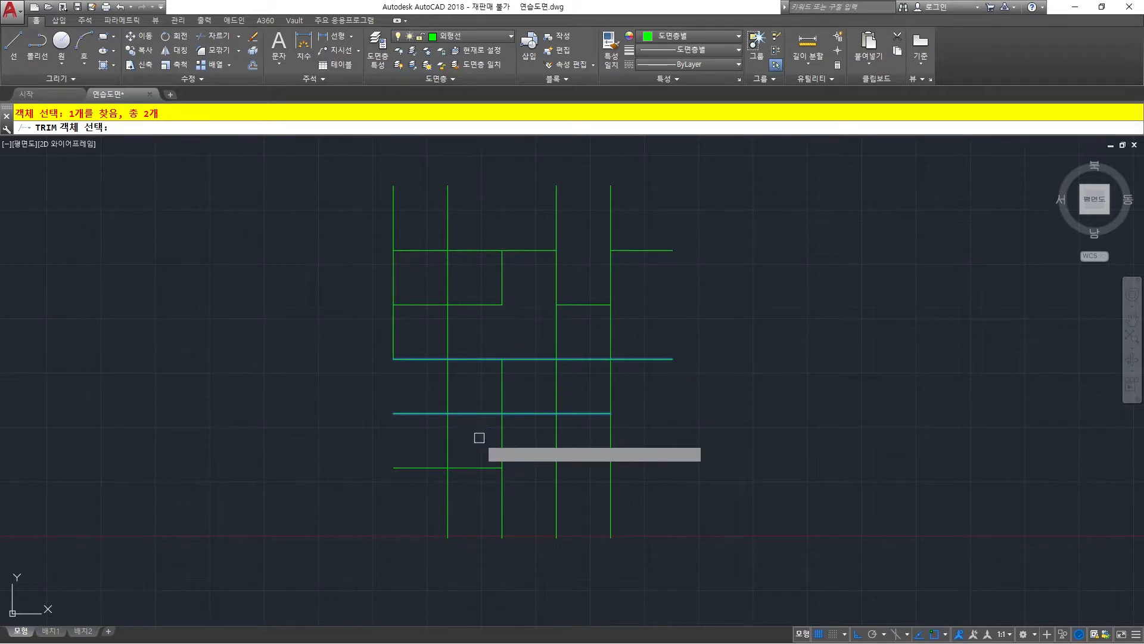
pyautogui.rightClick(479, 438)
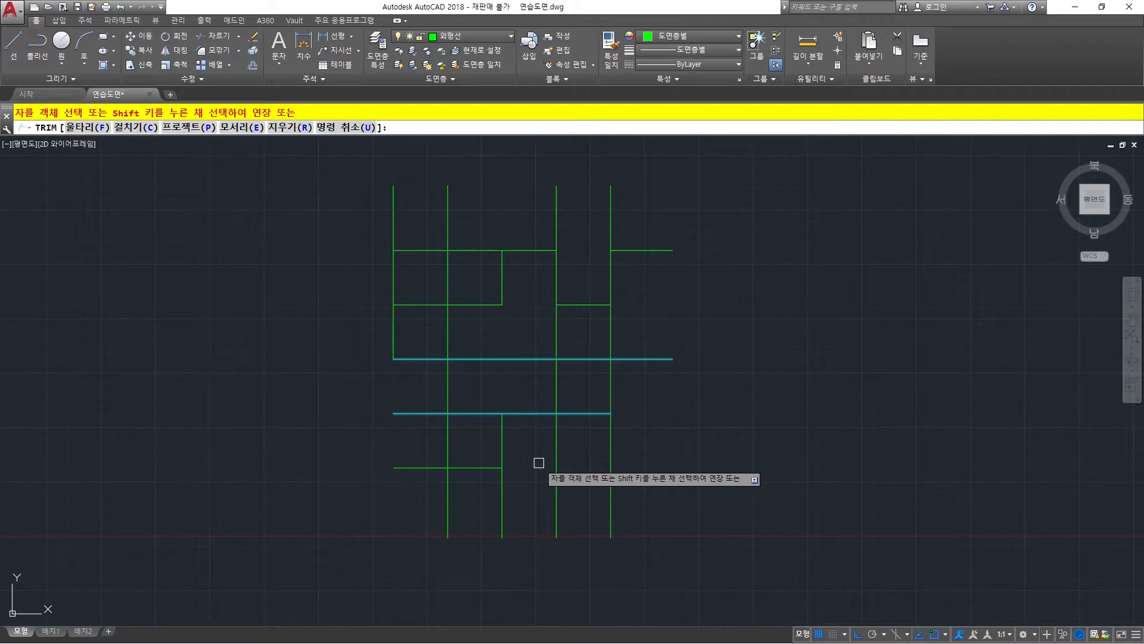
pyautogui.click(556, 325)
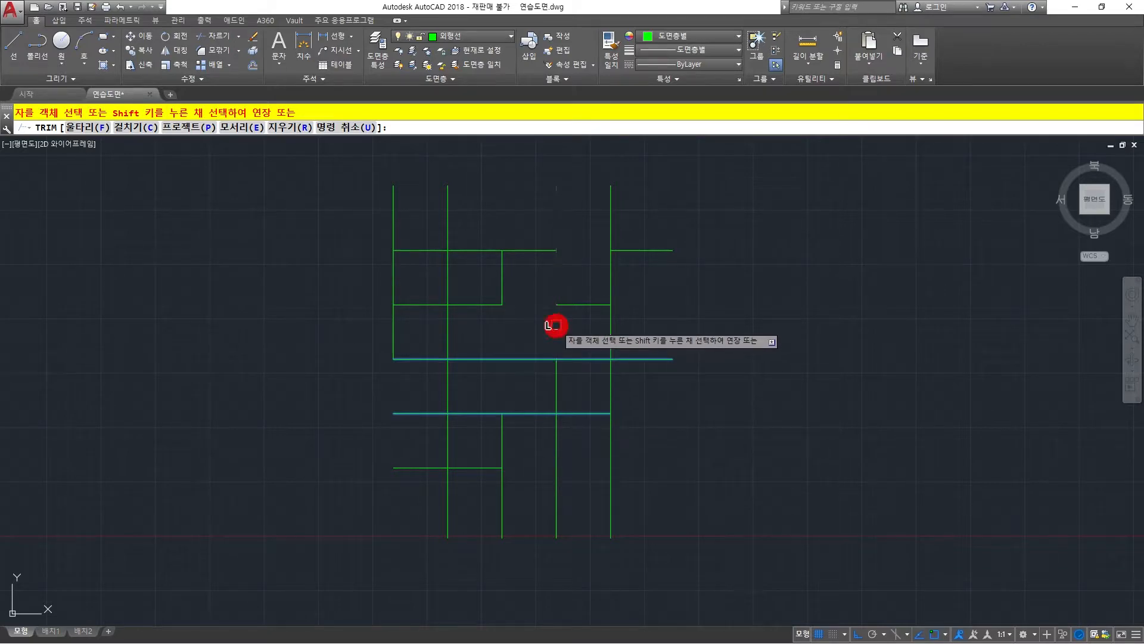
pyautogui.rightClick(525, 392)
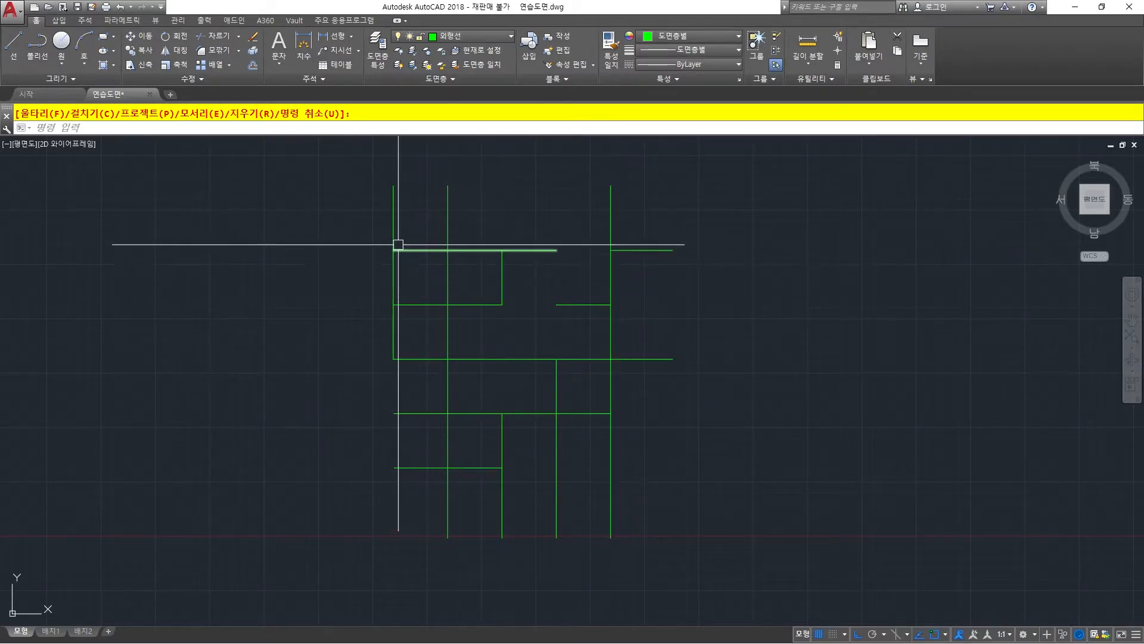
# Undo the last three Trim commands to restore the full grid.
pyautogui.press('Escape')
pyautogui.write('u')
pyautogui.press('space')
pyautogui.press('space')
pyautogui.press('space')
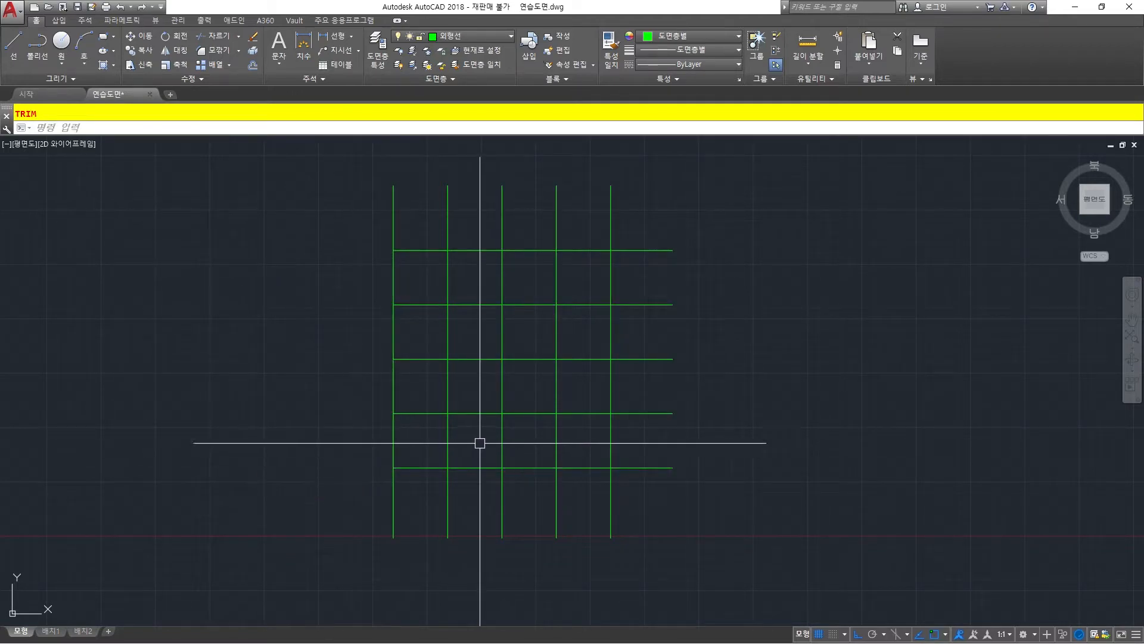
pyautogui.press('Escape')
# Trim all five horizontal lines beyond the fifth vertical, using that vertical as the only cutting edge, and undo the trim.
pyautogui.click(610, 377)
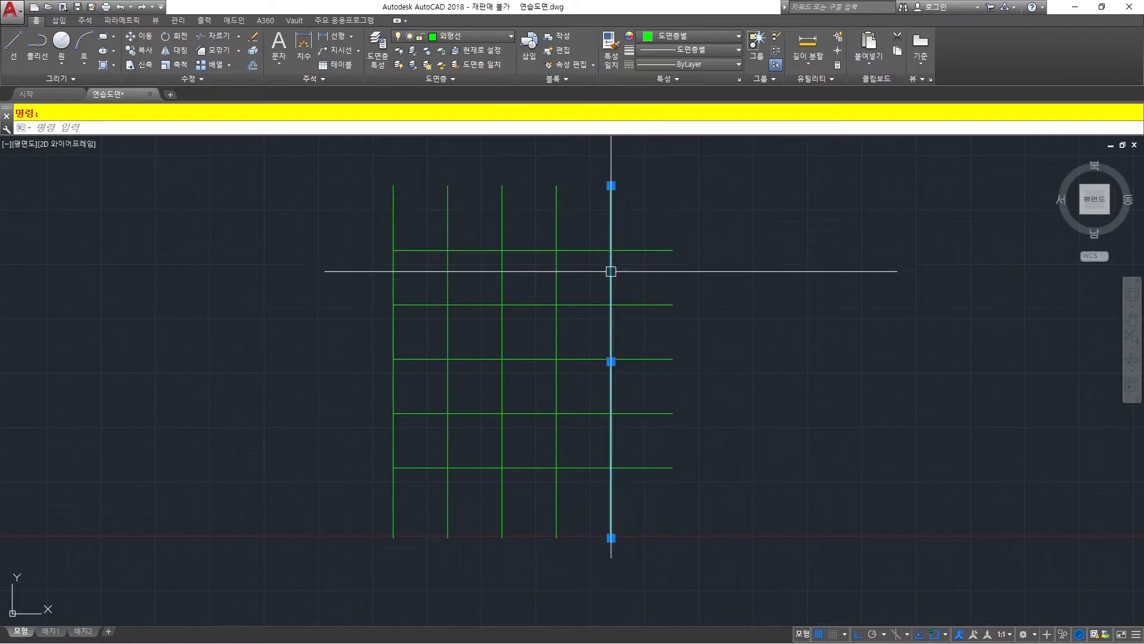
pyautogui.press('Escape')
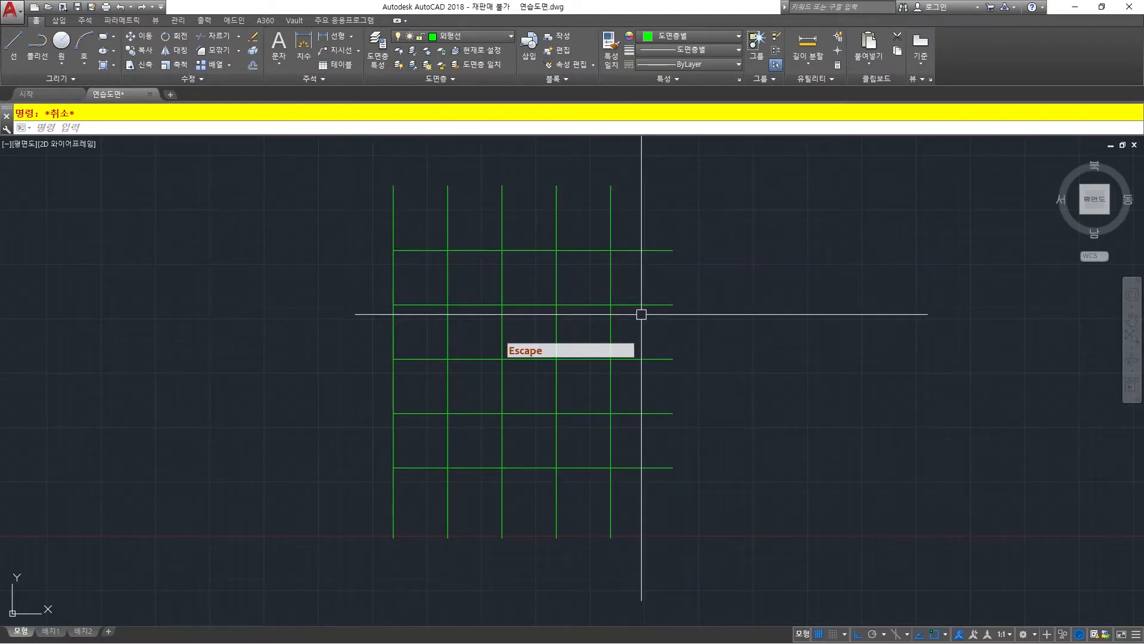
pyautogui.press('Return')
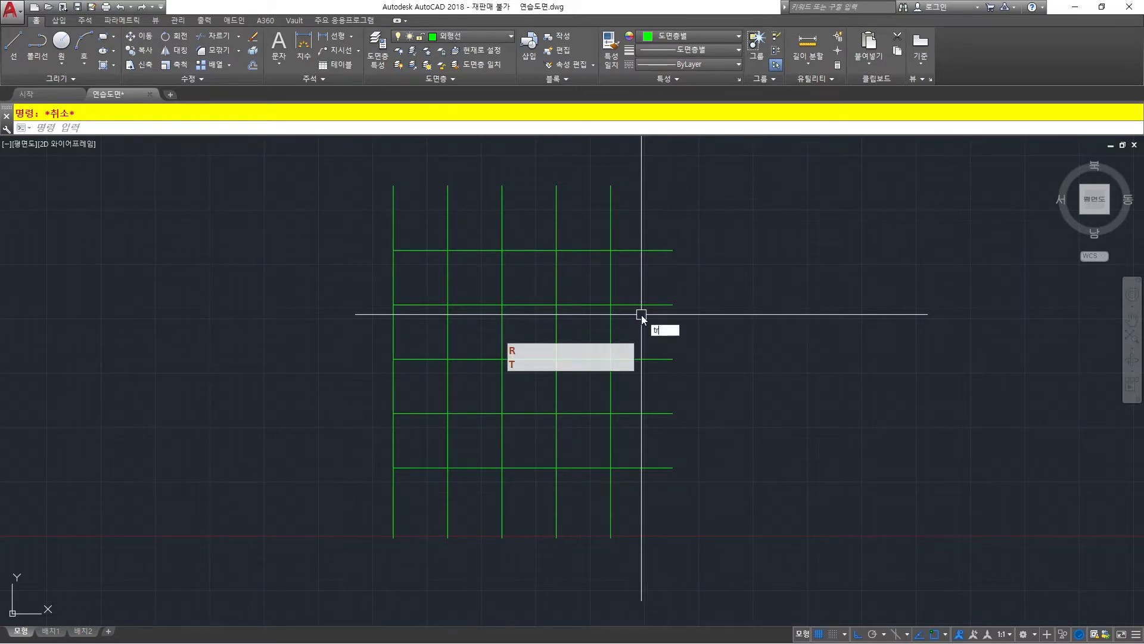
pyautogui.click(611, 321)
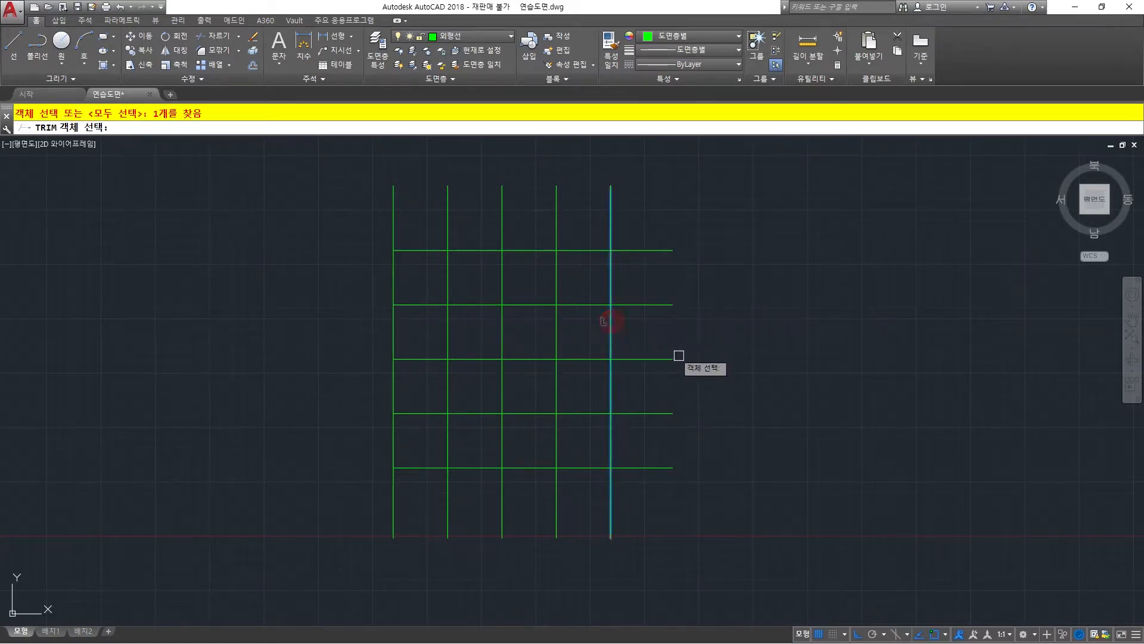
pyautogui.press('Return')
pyautogui.click(685, 510)
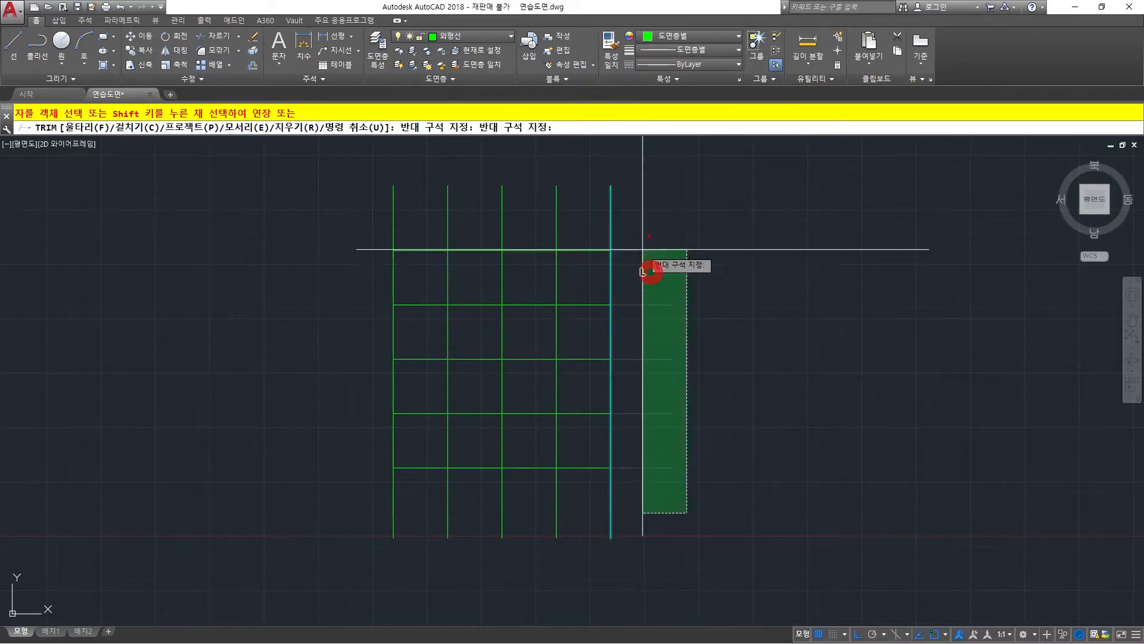
pyautogui.click(633, 224)
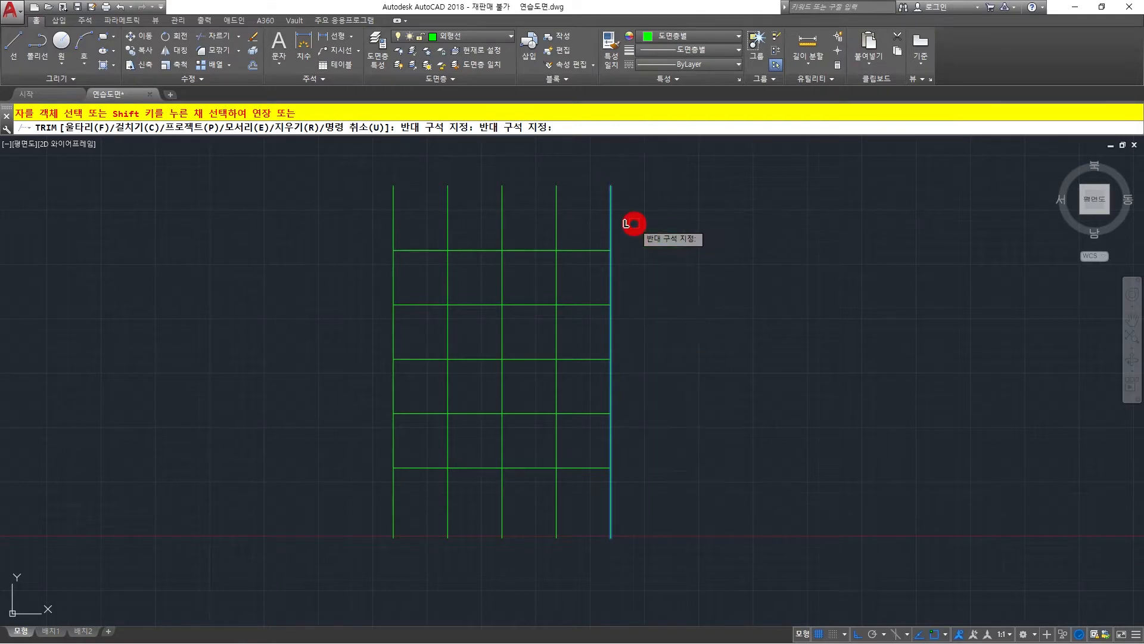
pyautogui.rightClick(660, 243)
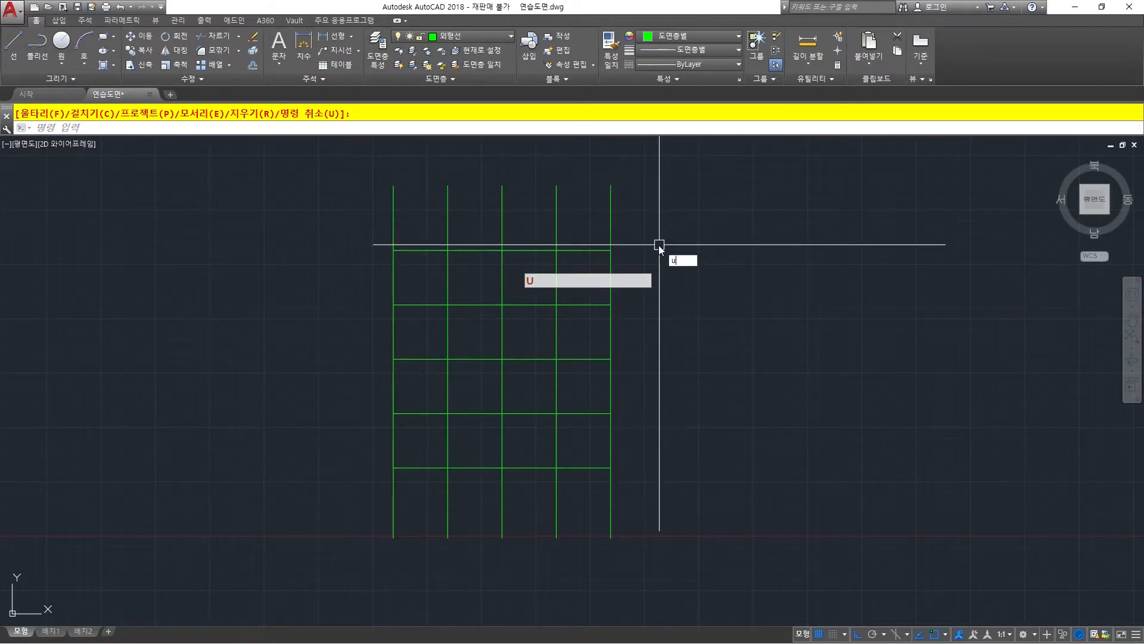
pyautogui.press('space')
pyautogui.press('Escape')
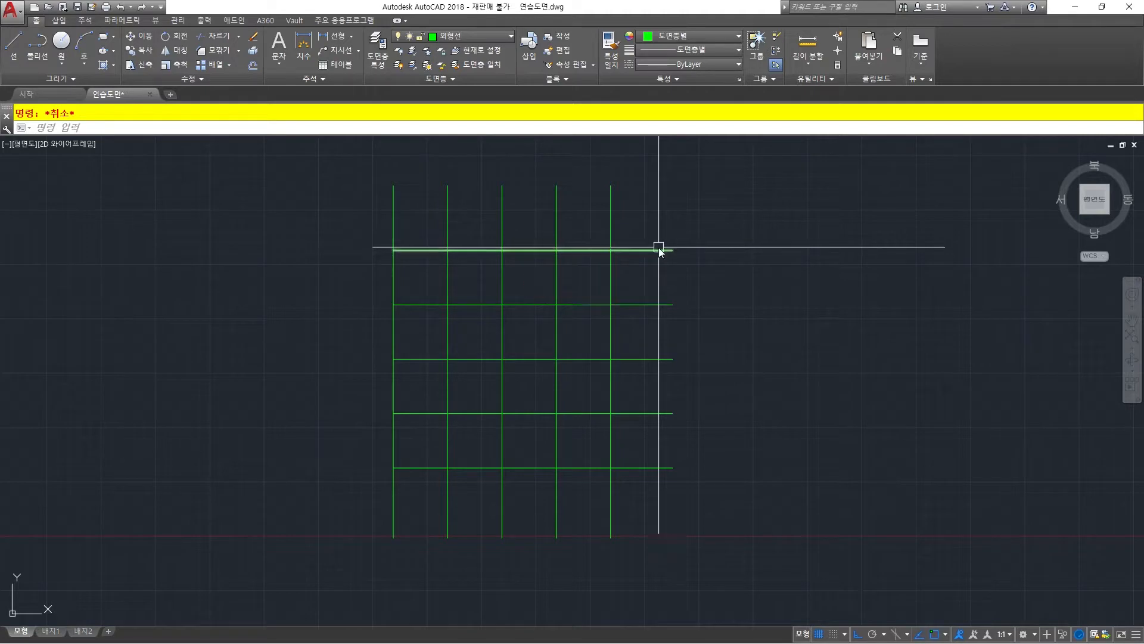
# Trim all five horizontal lines beyond the fifth vertical in one crossing selection, using all objects as cutting edges.
pyautogui.write('tr')
pyautogui.press('space')
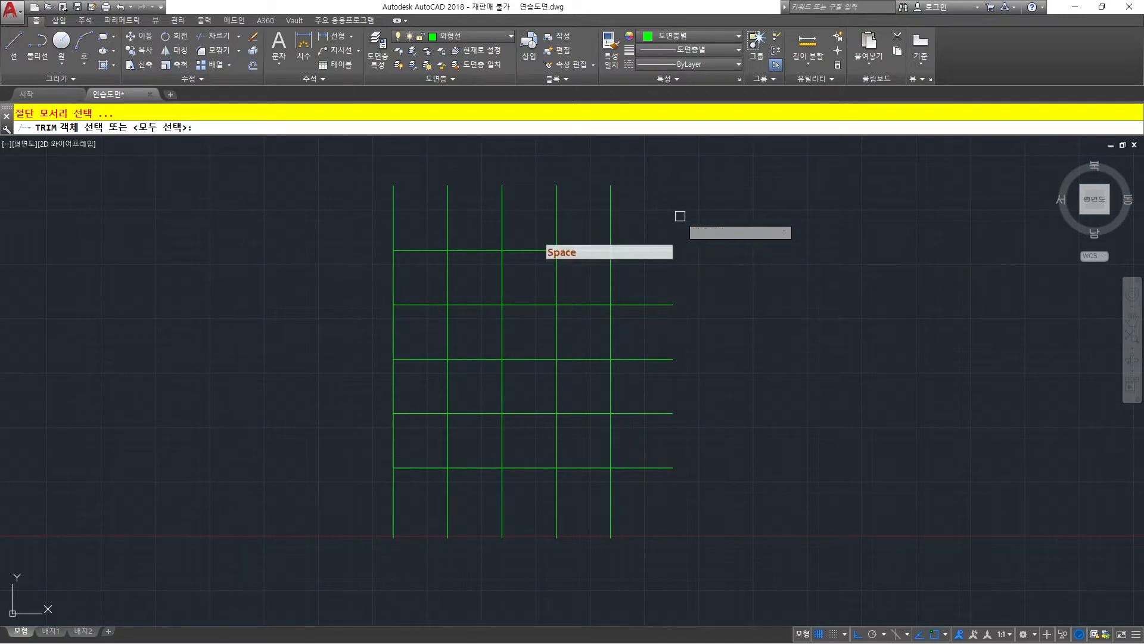
pyautogui.press('space')
pyautogui.click(723, 508)
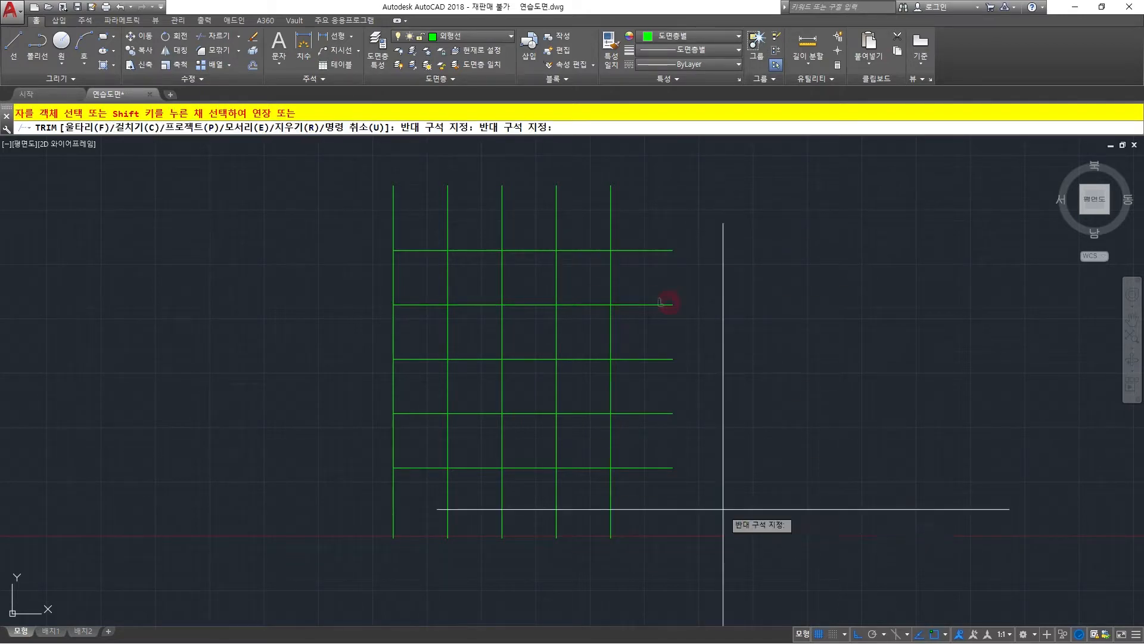
pyautogui.click(630, 199)
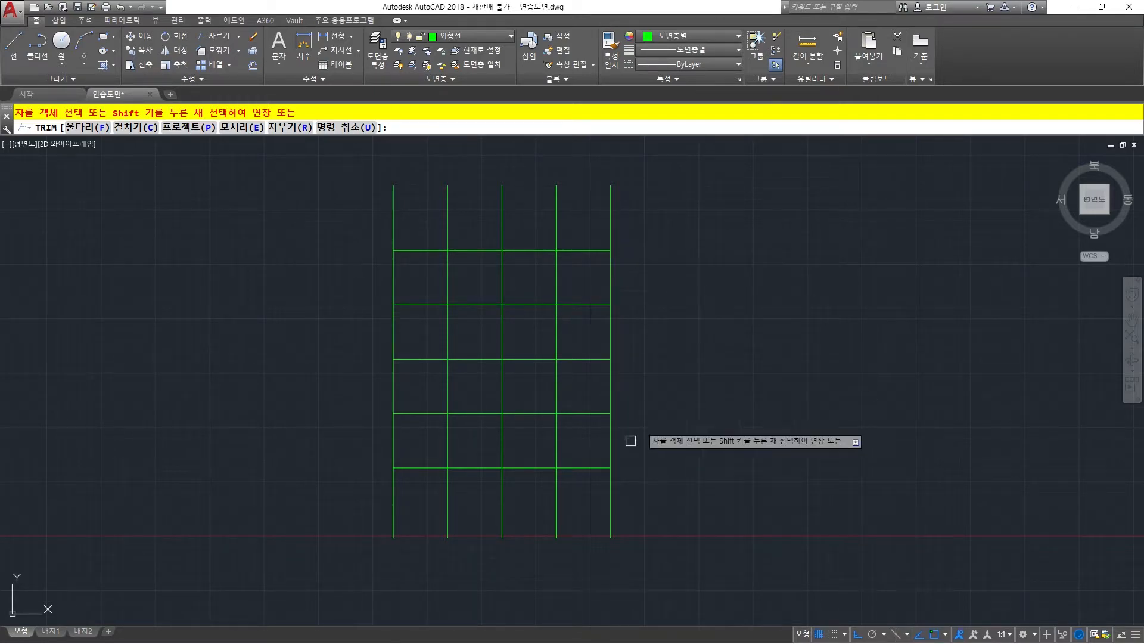
# Trim the horizontal segments between the third and fourth verticals and between the first and second verticals with crossing selections, and end Trim.
pyautogui.click(529, 510)
pyautogui.click(524, 230)
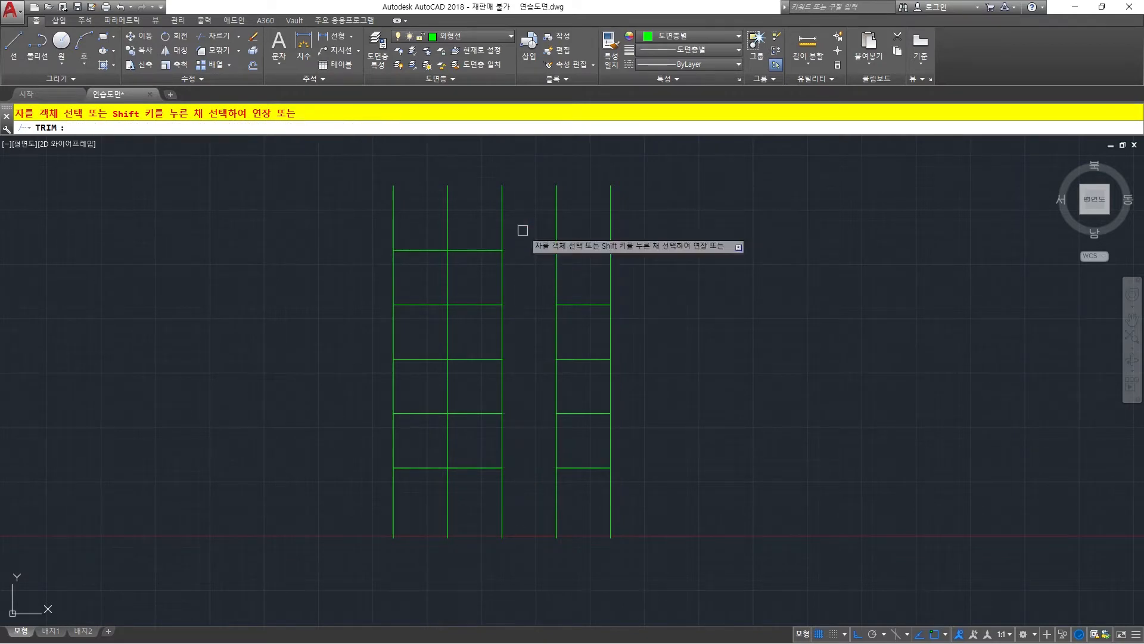
pyautogui.click(425, 488)
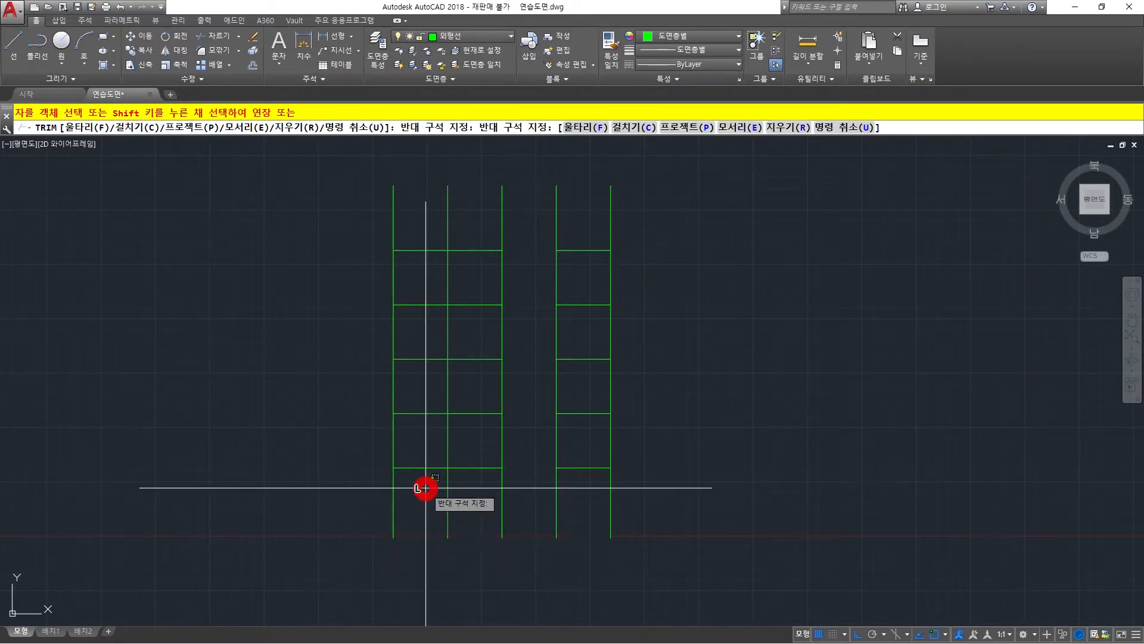
pyautogui.click(423, 217)
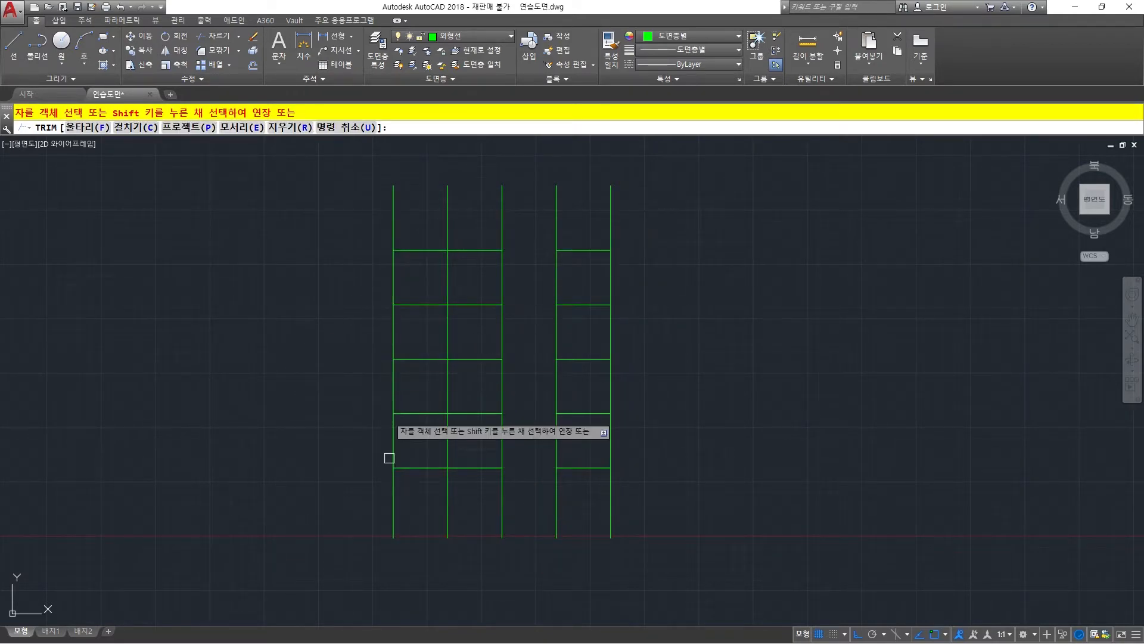
pyautogui.click(427, 476)
pyautogui.click(411, 225)
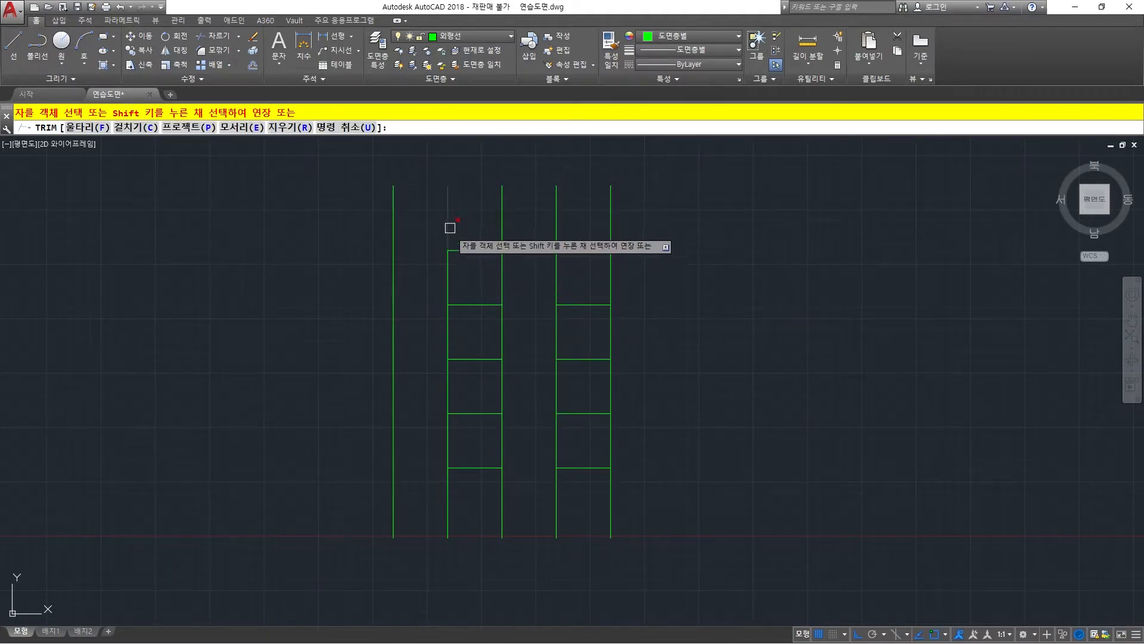
pyautogui.click(445, 345)
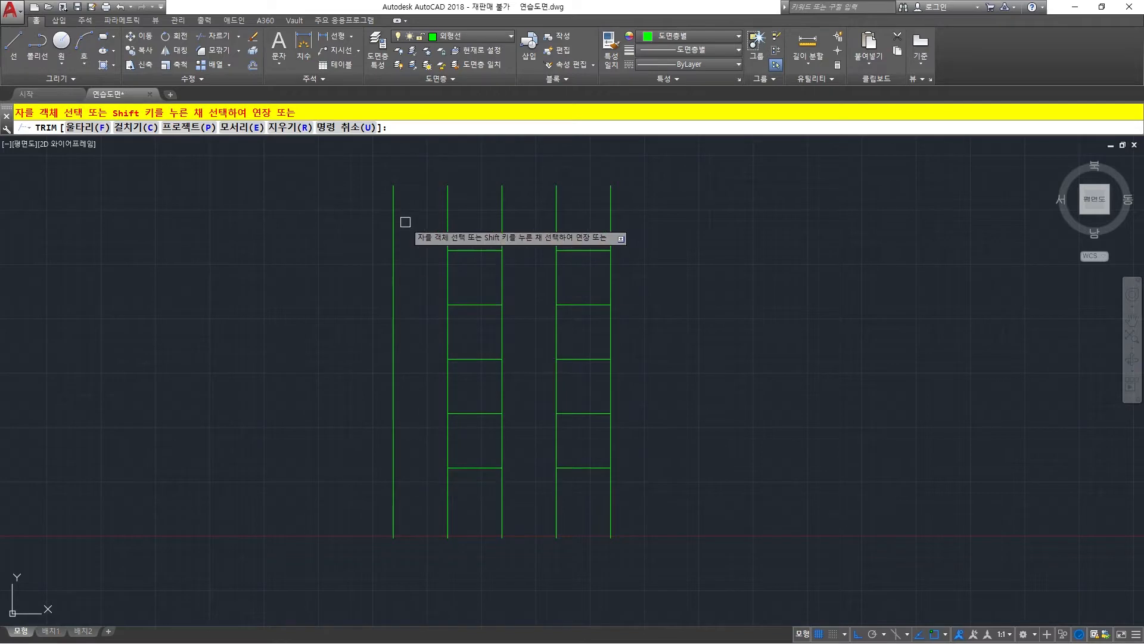
pyautogui.press('Escape')
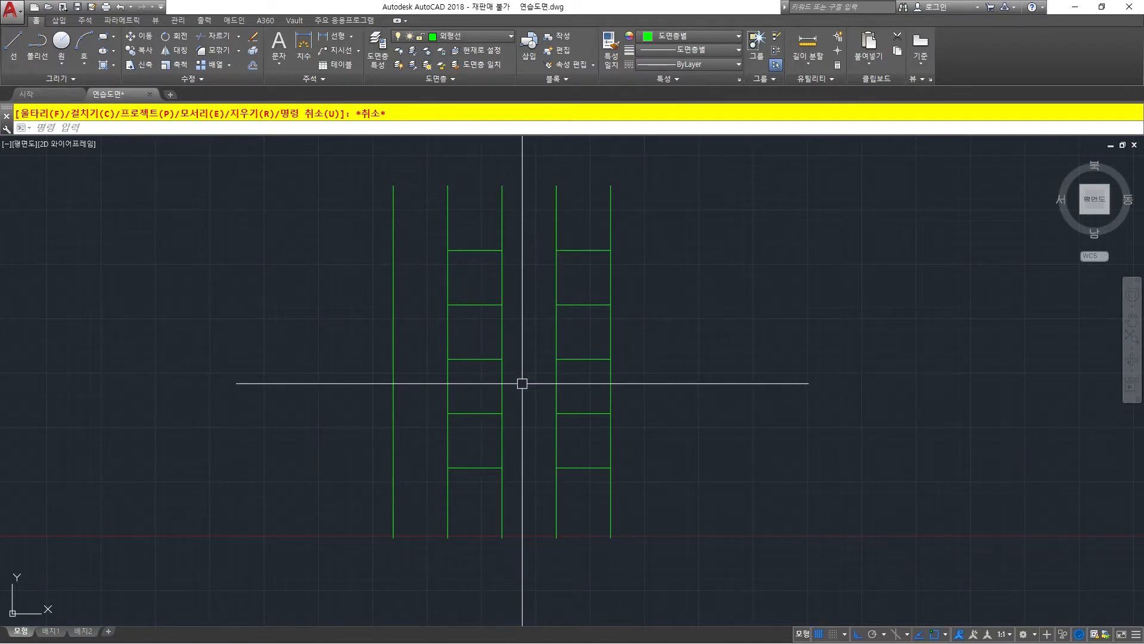
# Extend the five horizontal segments from the second vertical to the first vertical one by one, using the first vertical as the boundary edge.
pyautogui.click(239, 37)
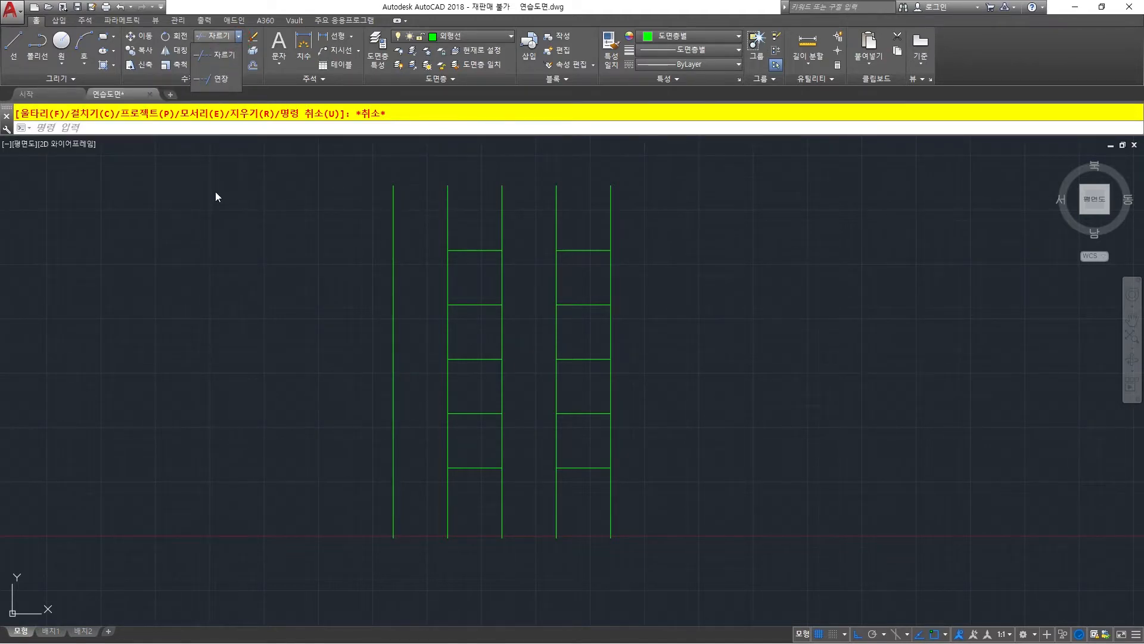
pyautogui.press('Escape')
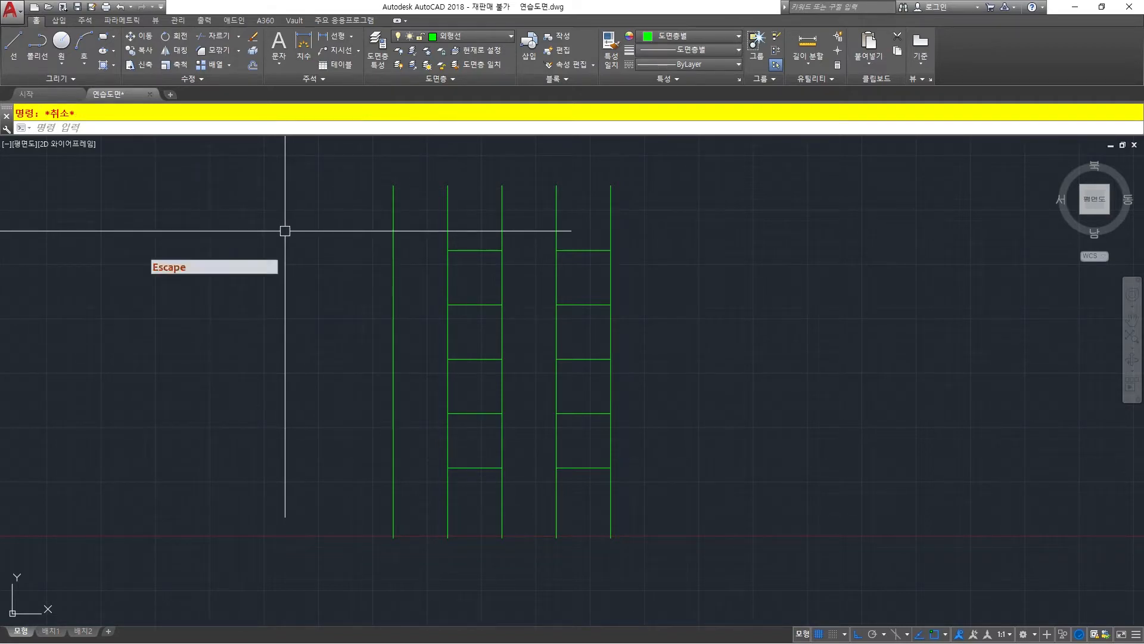
pyautogui.write('ex')
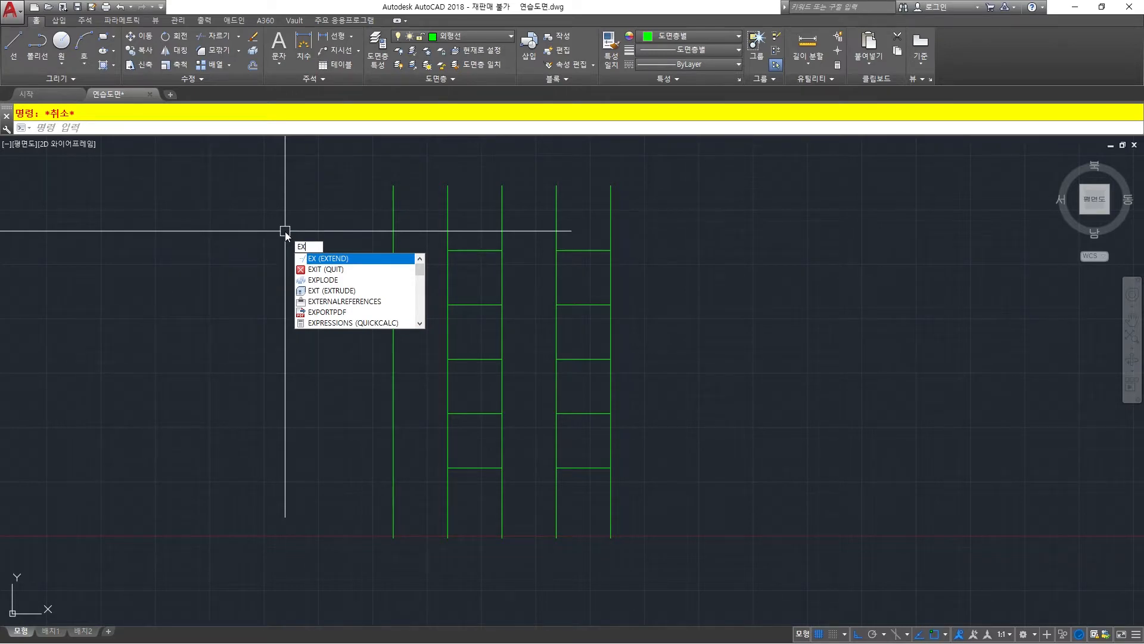
pyautogui.press('space')
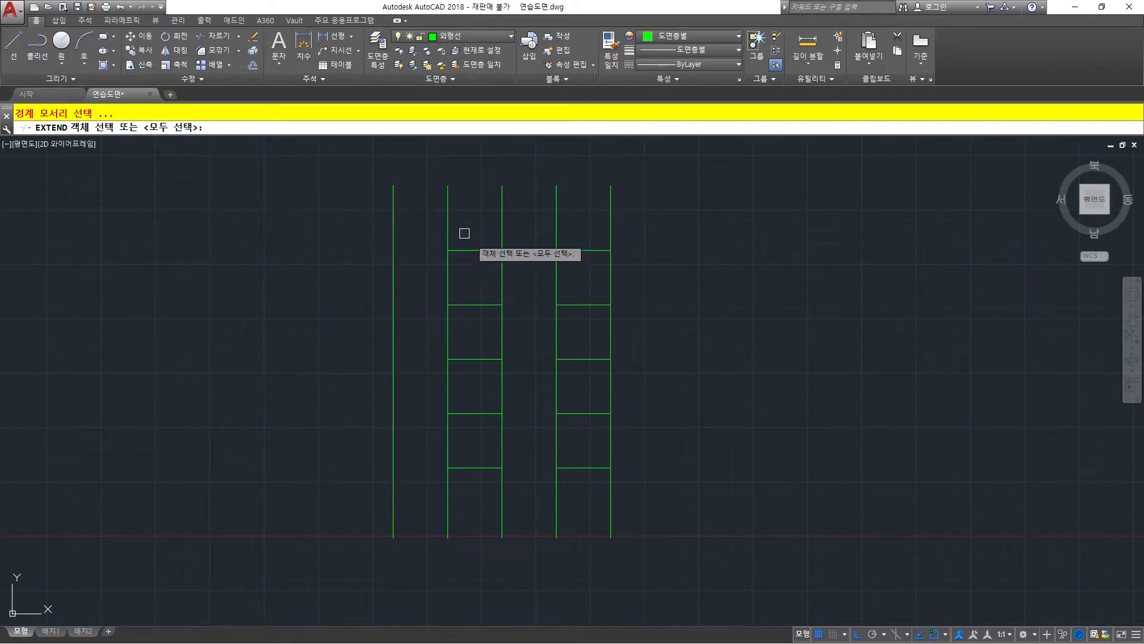
pyautogui.click(393, 225)
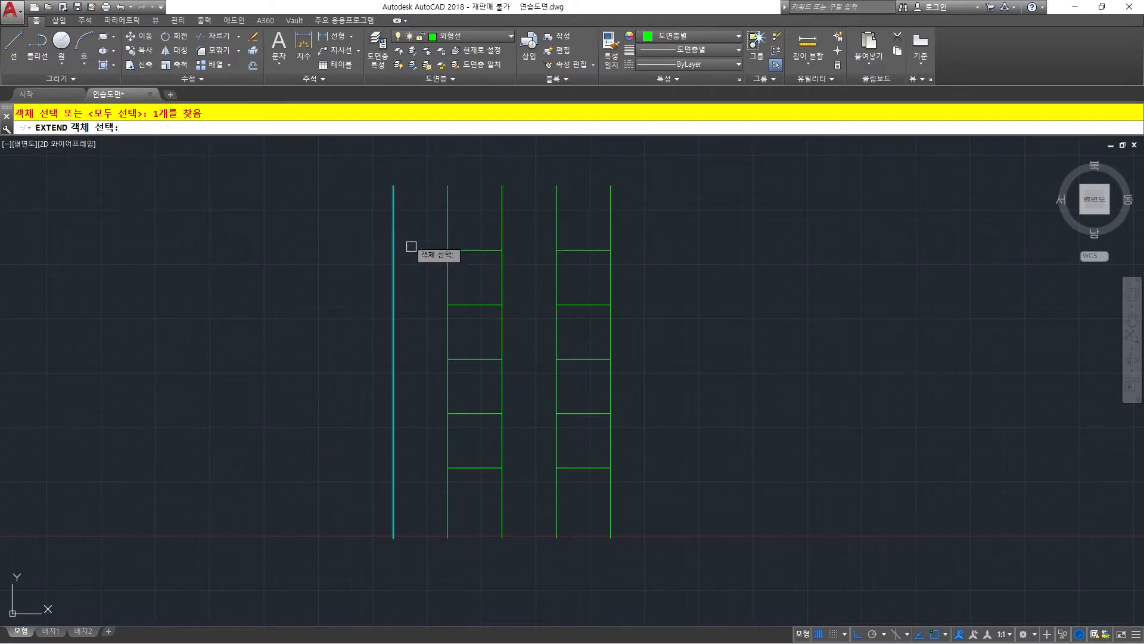
pyautogui.rightClick(414, 232)
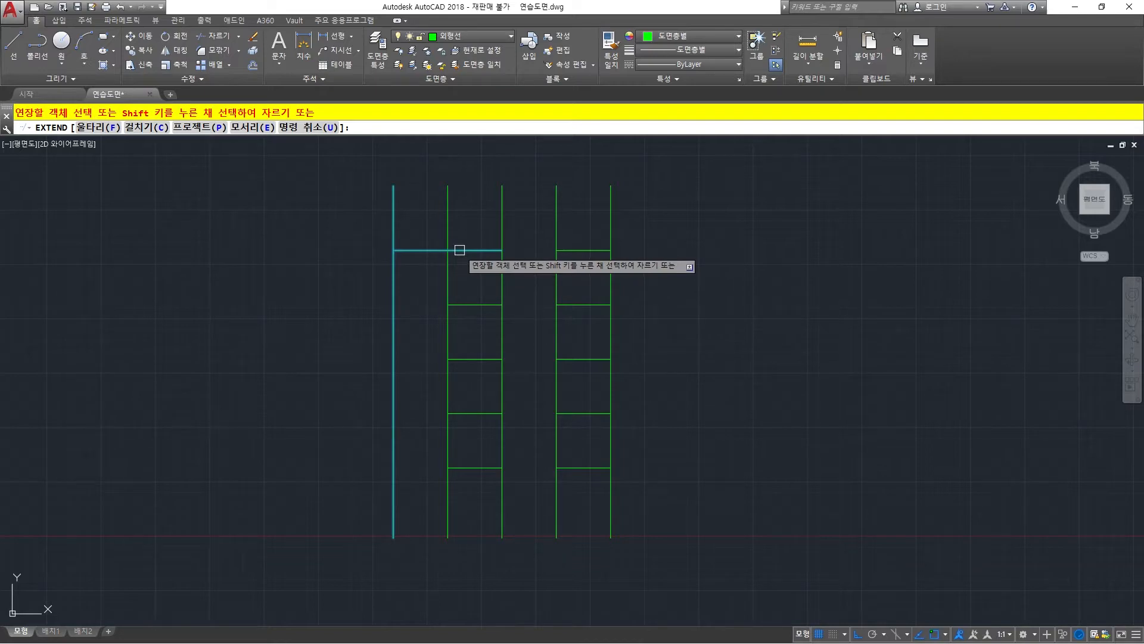
pyautogui.click(459, 249)
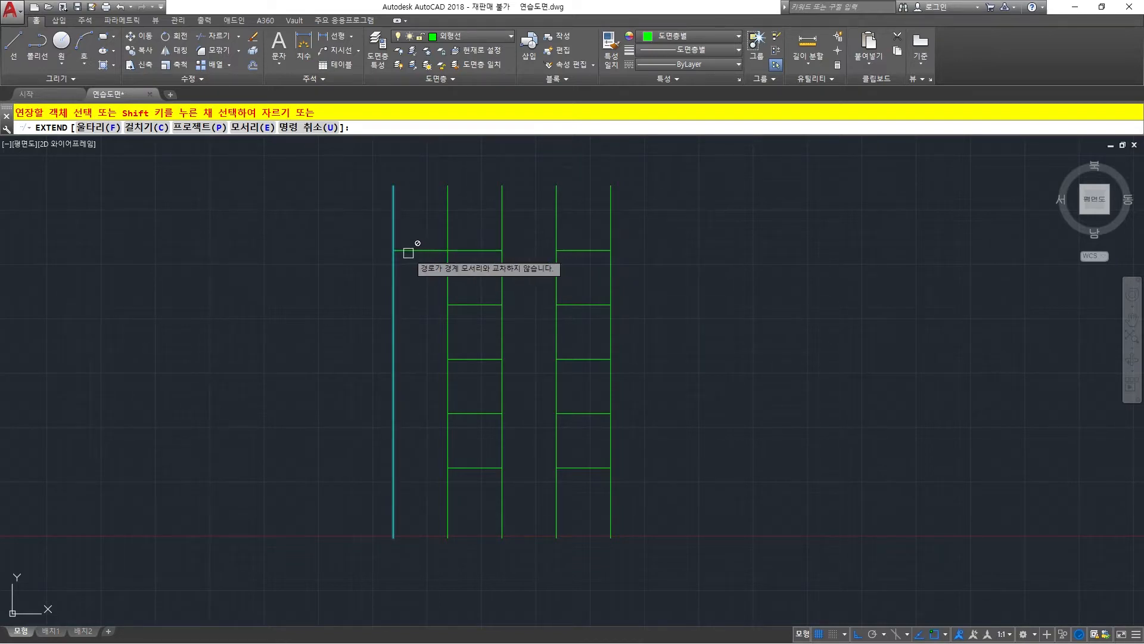
pyautogui.click(464, 303)
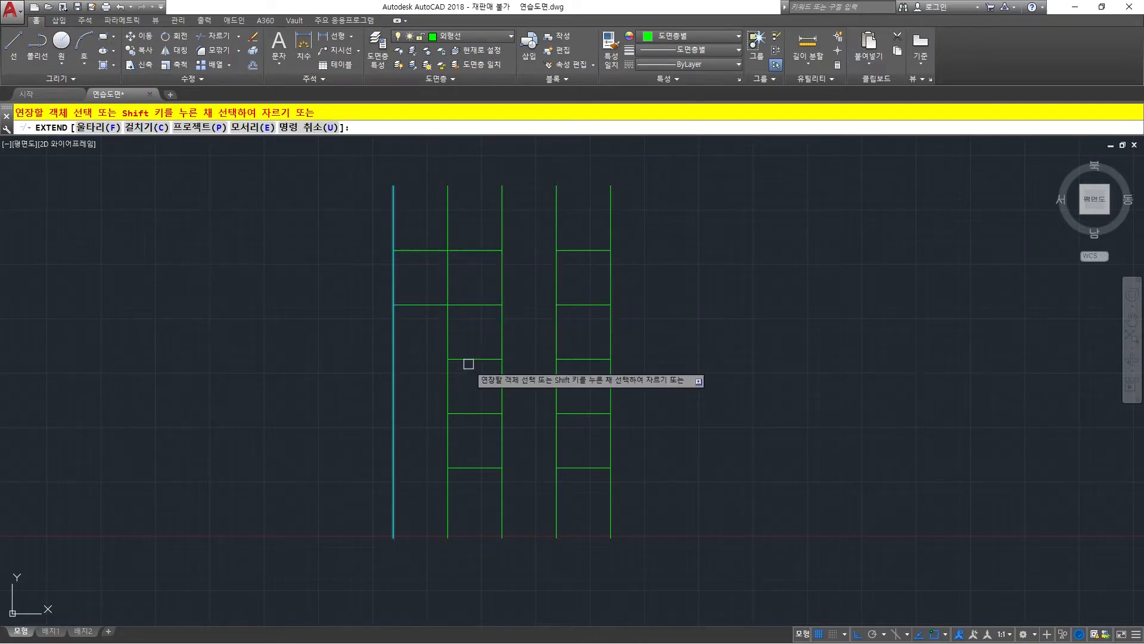
pyautogui.click(468, 359)
pyautogui.click(466, 413)
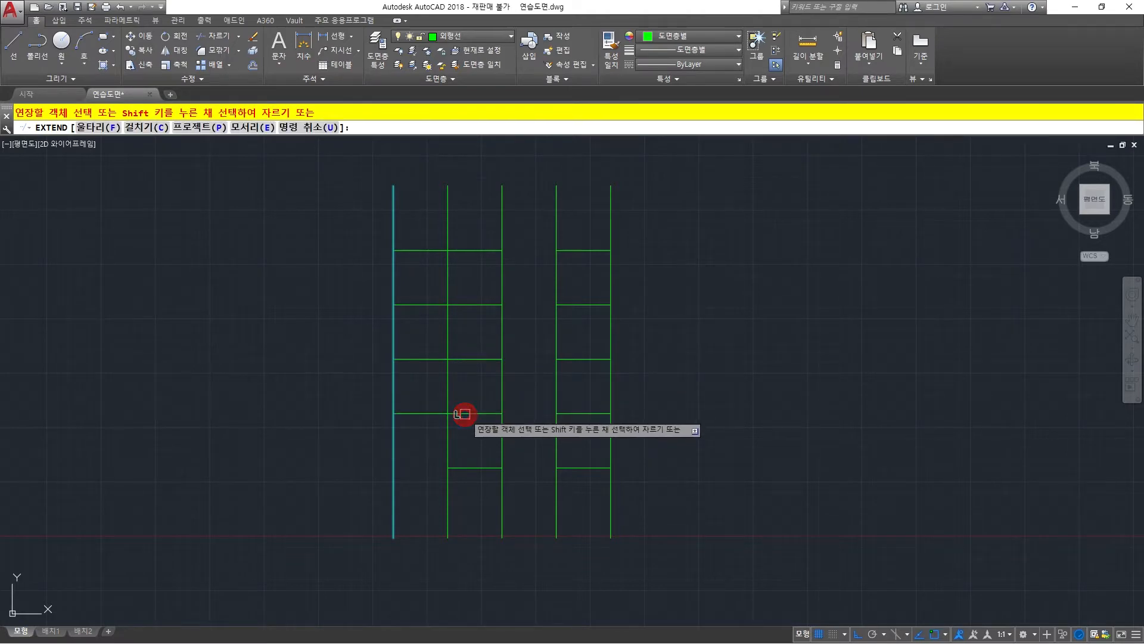
pyautogui.click(459, 468)
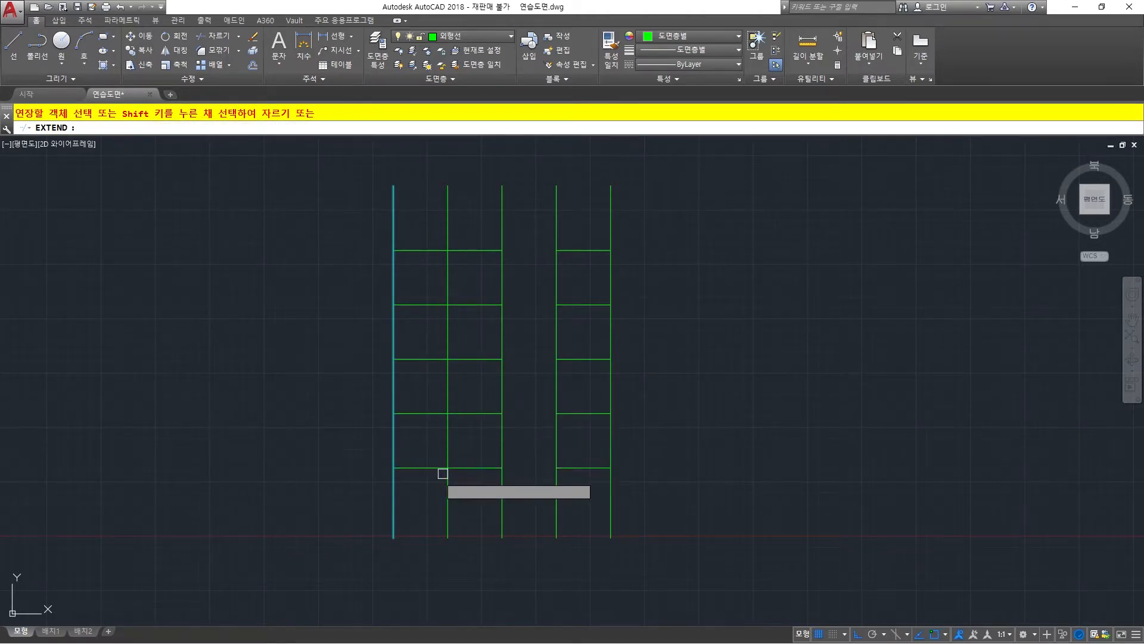
pyautogui.rightClick(411, 323)
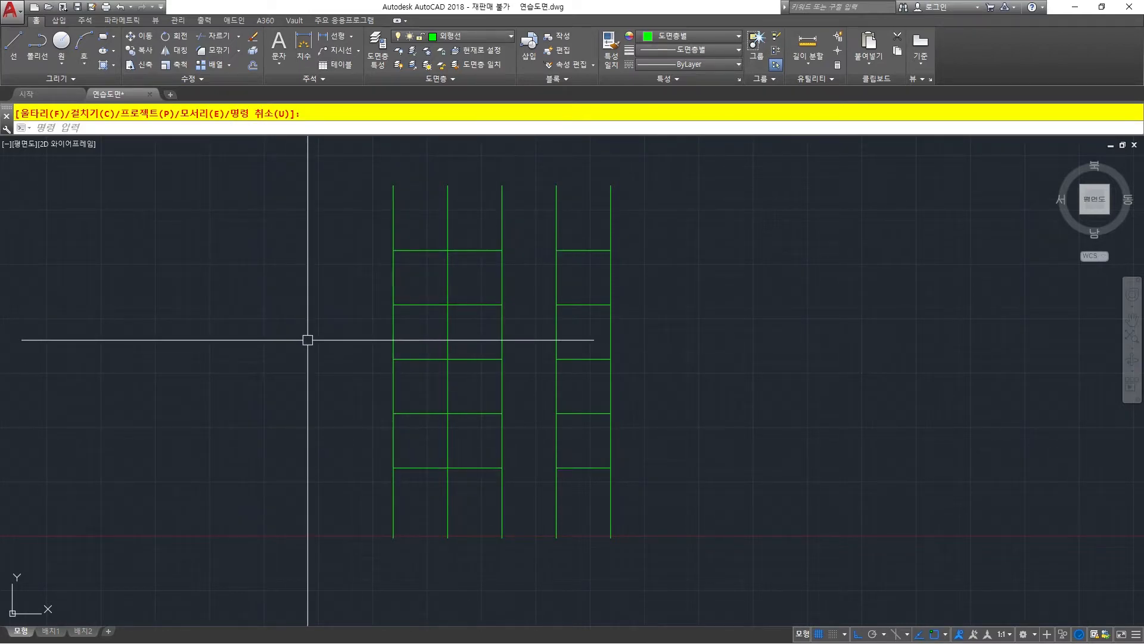
# Extend the five horizontal segments between the fourth and fifth verticals to the third vertical in one crossing selection, using the third vertical as boundary.
pyautogui.write('Ex')
pyautogui.press('space')
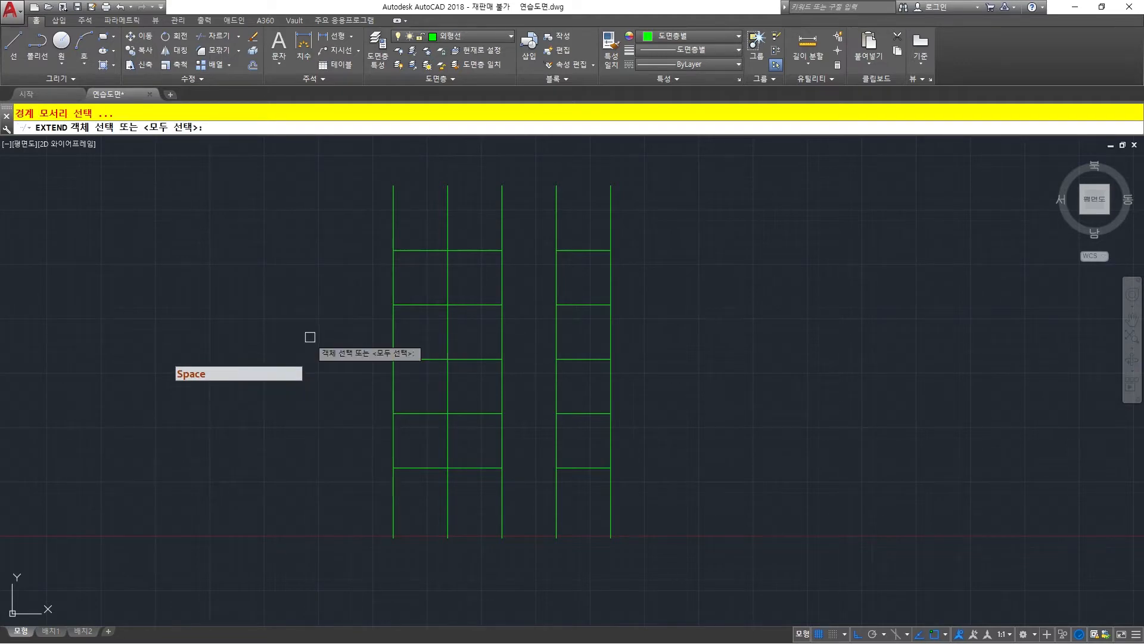
pyautogui.click(501, 261)
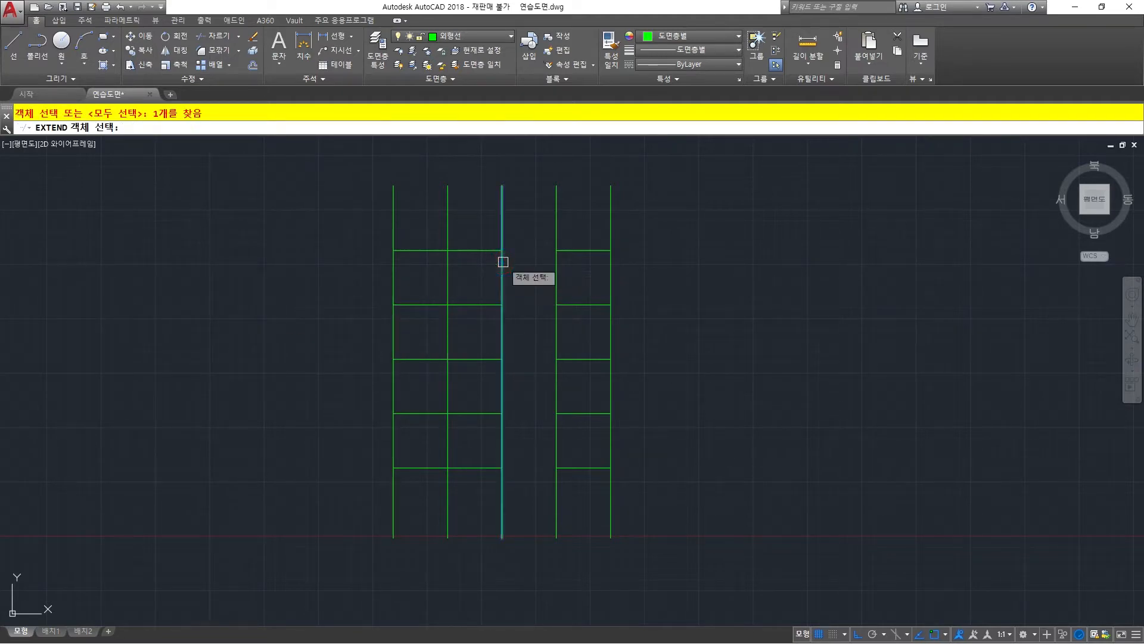
pyautogui.rightClick(541, 221)
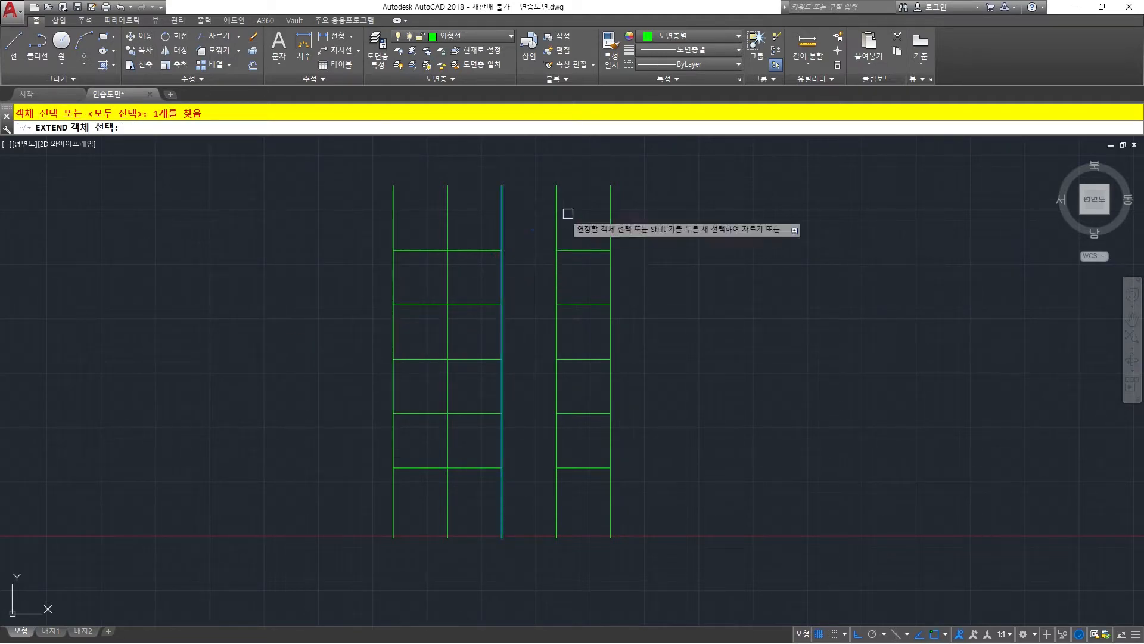
pyautogui.click(589, 203)
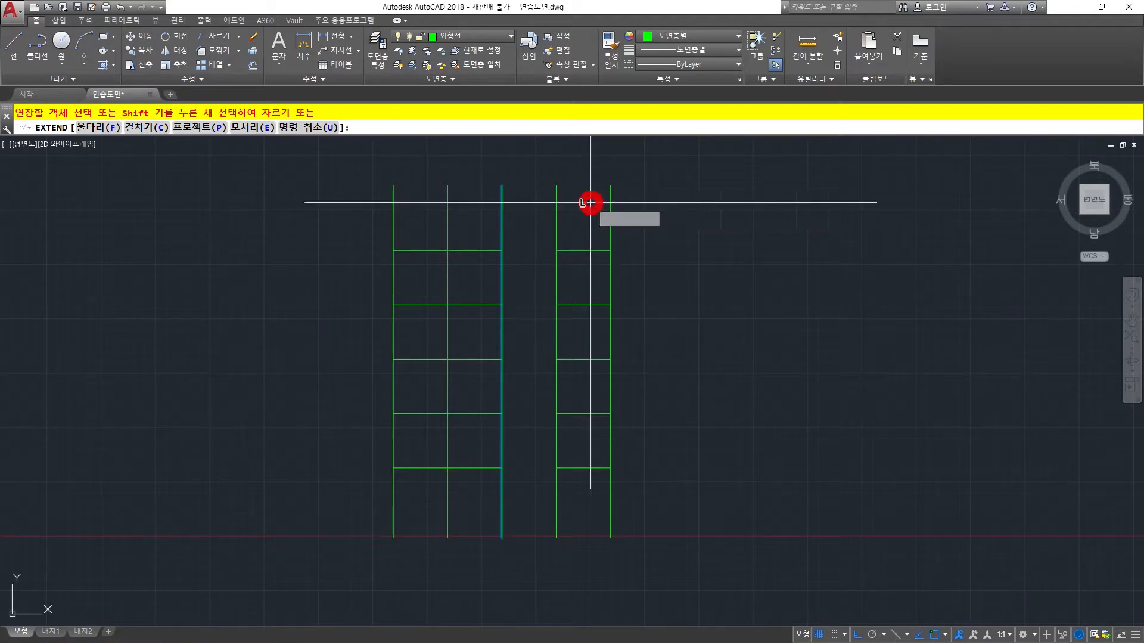
pyautogui.click(581, 497)
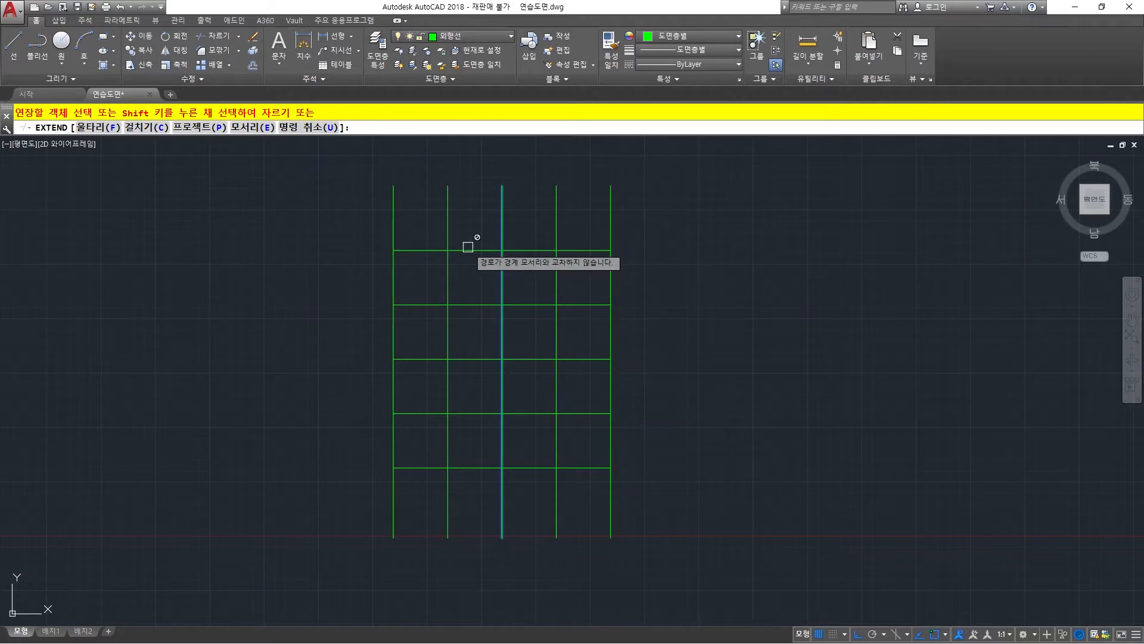
pyautogui.rightClick(326, 316)
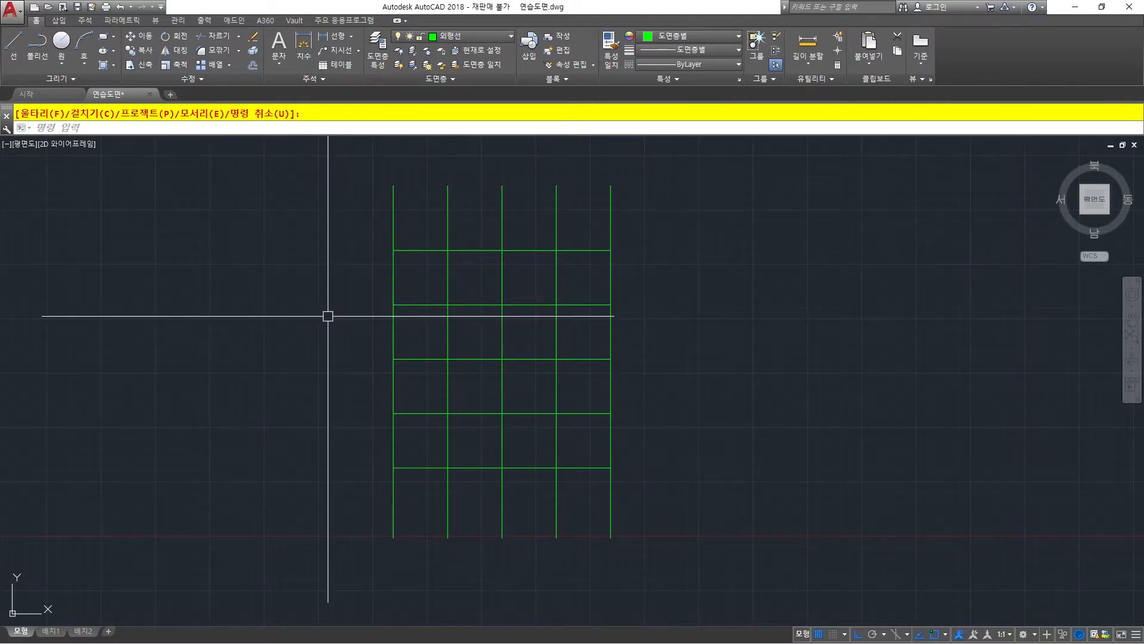
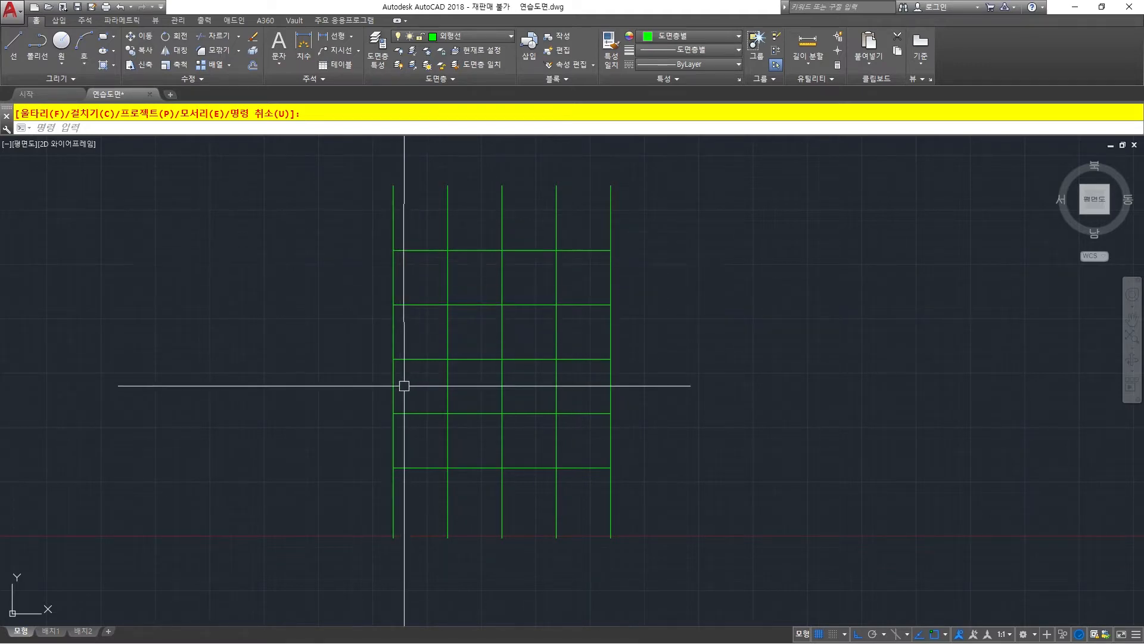
# Grip-stretch the left end of the second horizontal line from the top about 151 outward past the first vertical.
pyautogui.press('Escape')
pyautogui.click(410, 305)
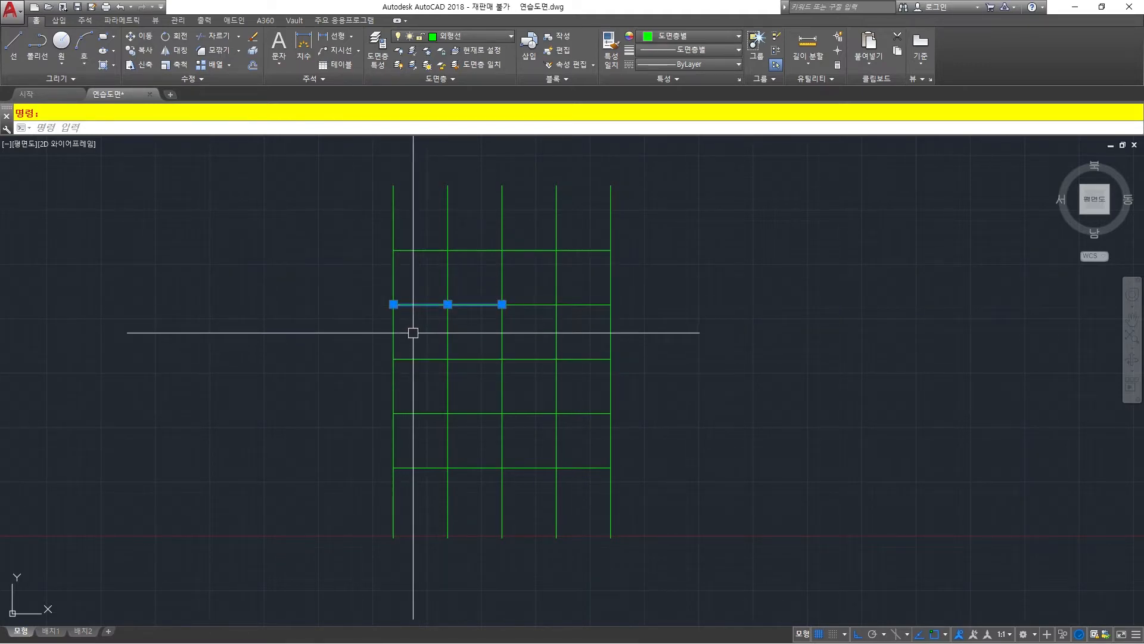
pyautogui.moveTo(394, 305); pyautogui.dragTo(229, 316)
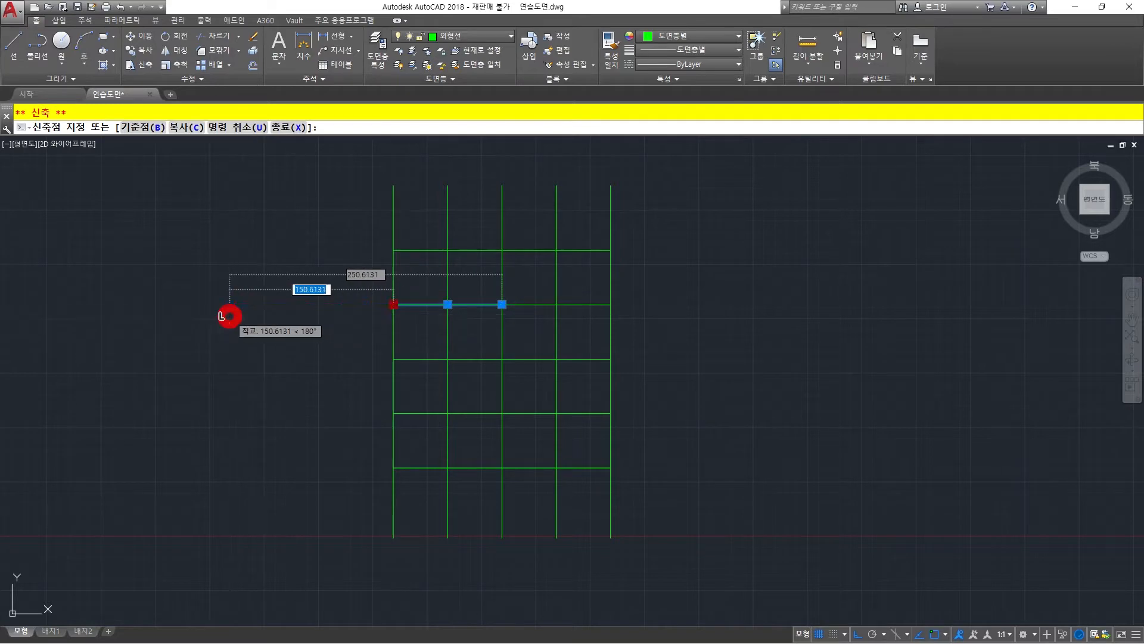
pyautogui.click(230, 316)
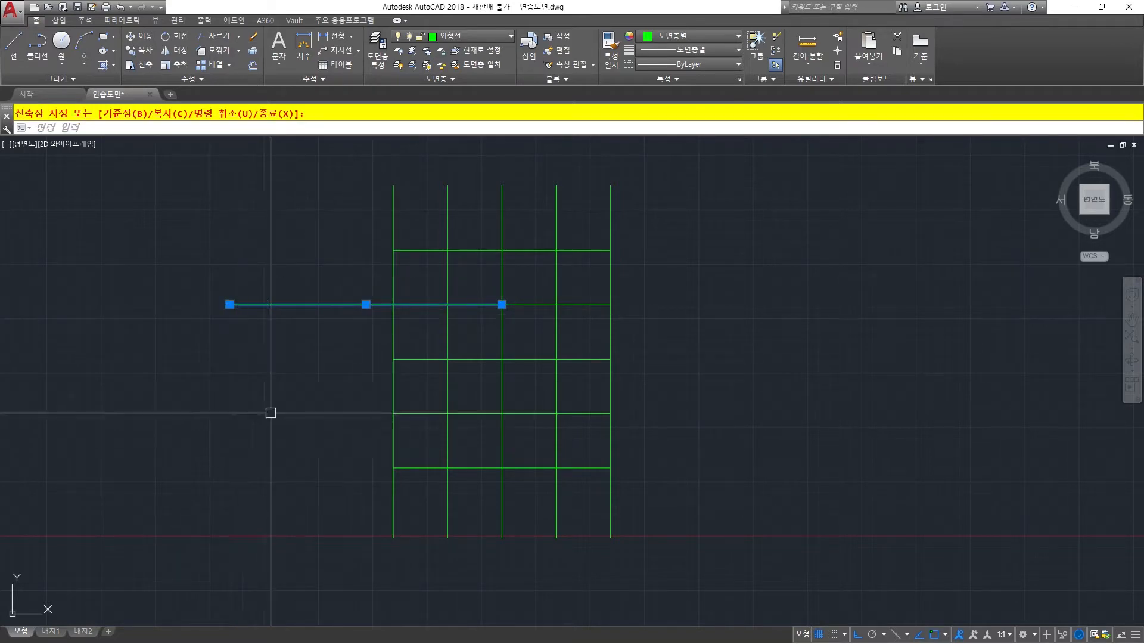
# Grip-stretch the left end of the third horizontal line outward by exactly 50 and clear the selection.
pyautogui.click(421, 359)
pyautogui.click(393, 358)
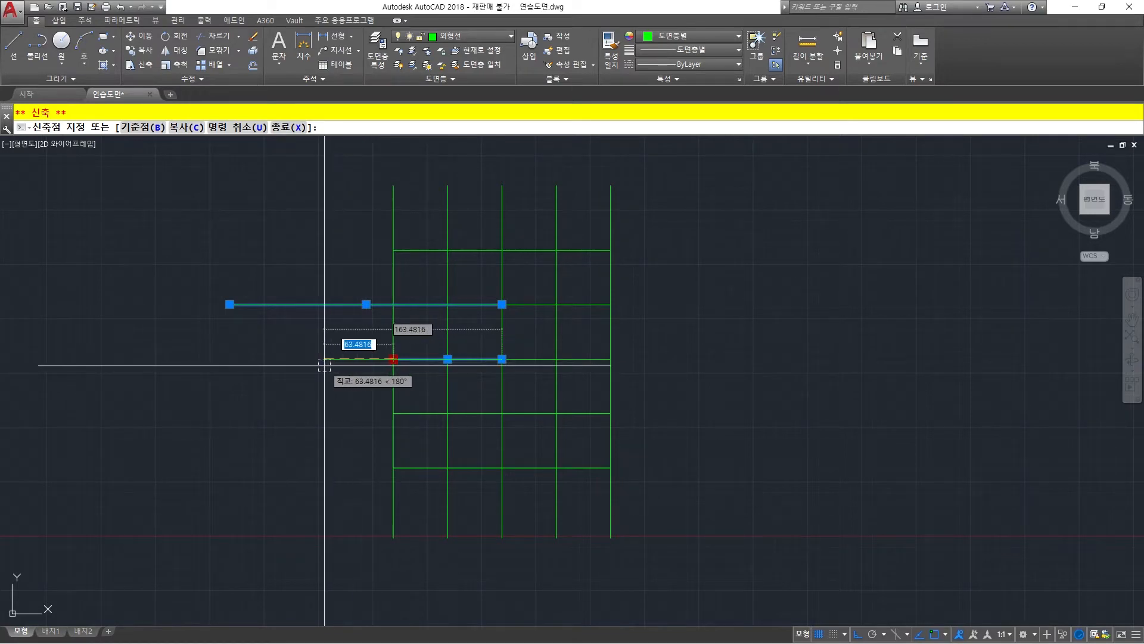
pyautogui.write('50')
pyautogui.press('Return')
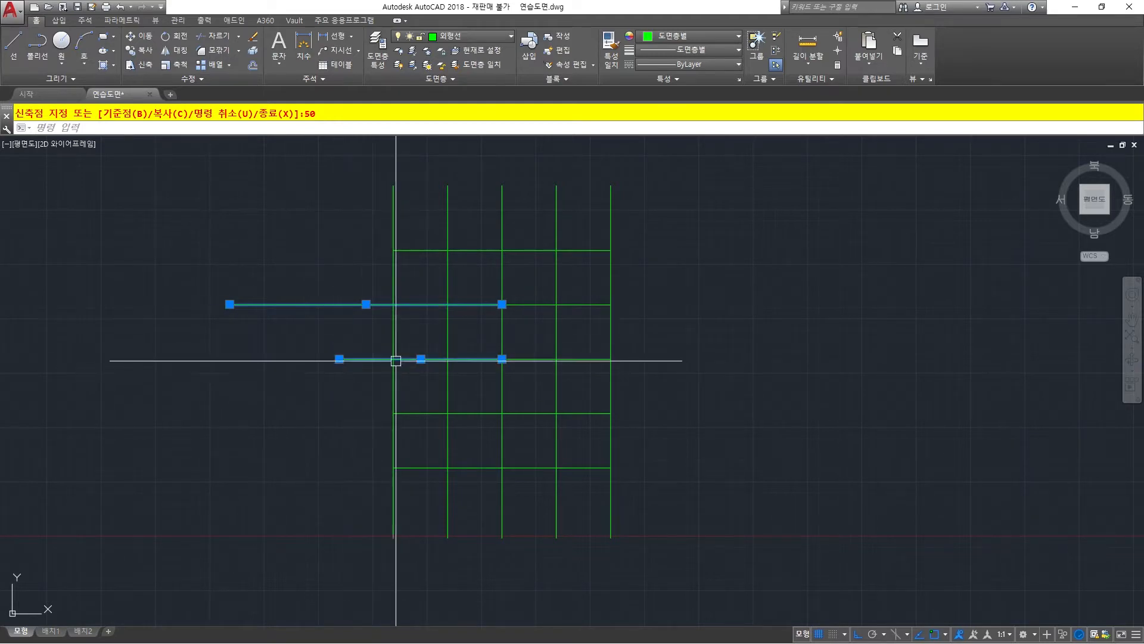
pyautogui.press('Escape')
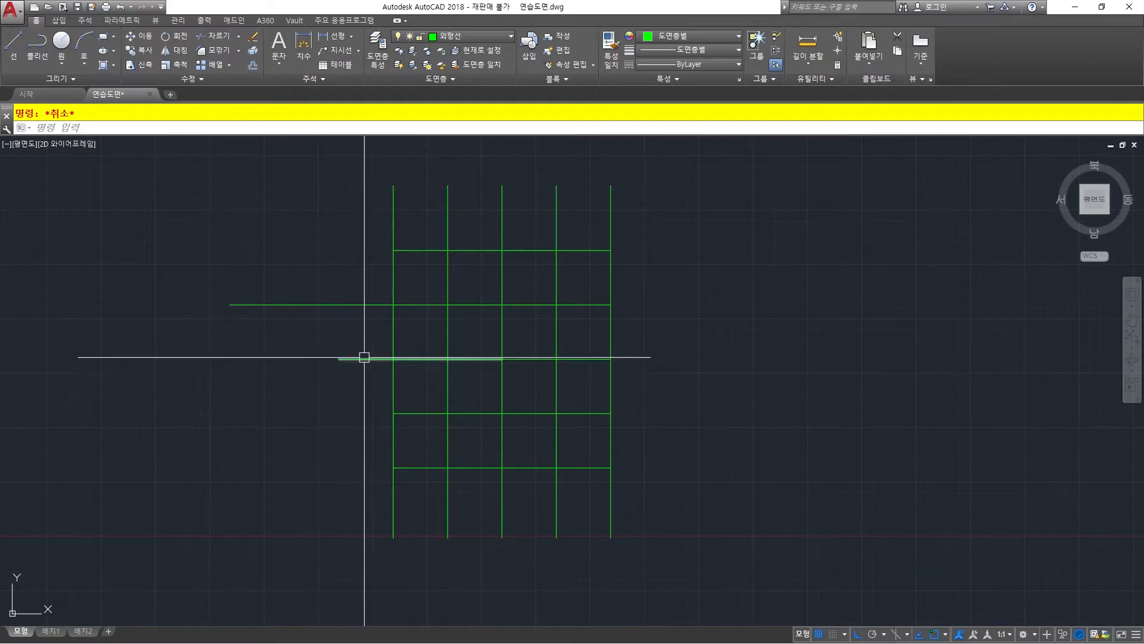
# Grip-stretch the left end of the fourth horizontal line freehand, ending just short of the third line's extension.
pyautogui.click(417, 416)
pyautogui.click(393, 413)
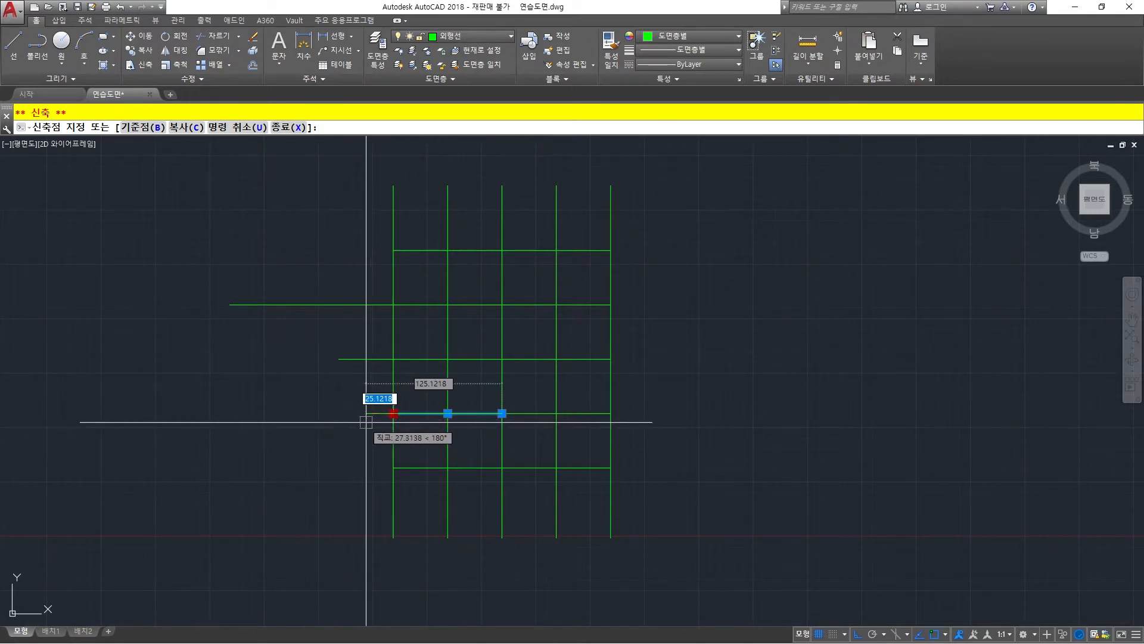
pyautogui.press('Escape')
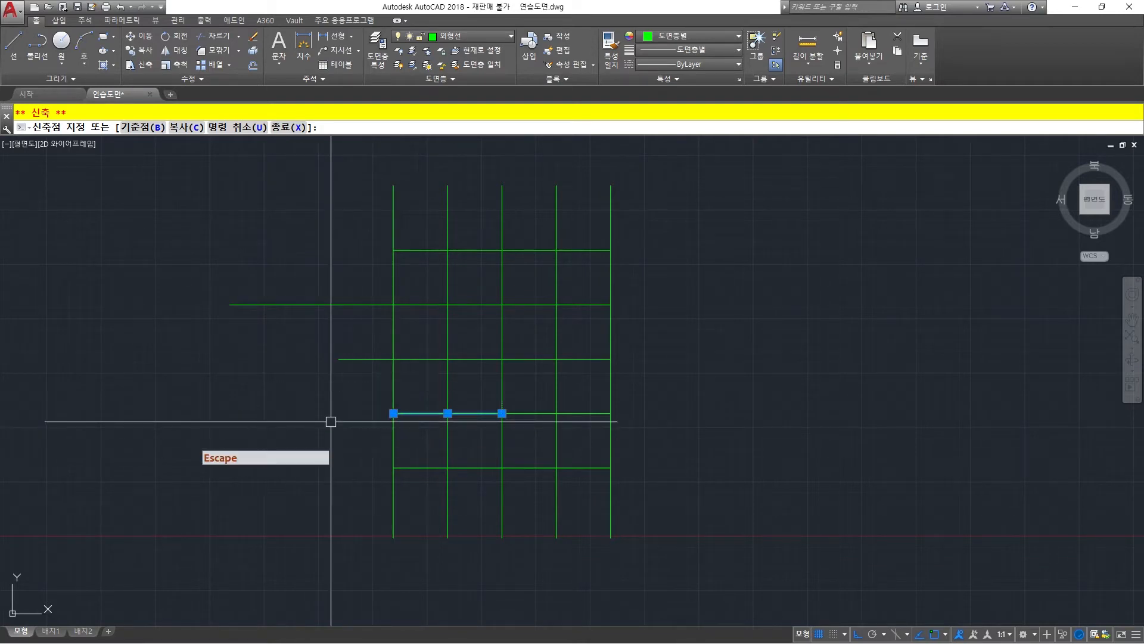
pyautogui.click(394, 413)
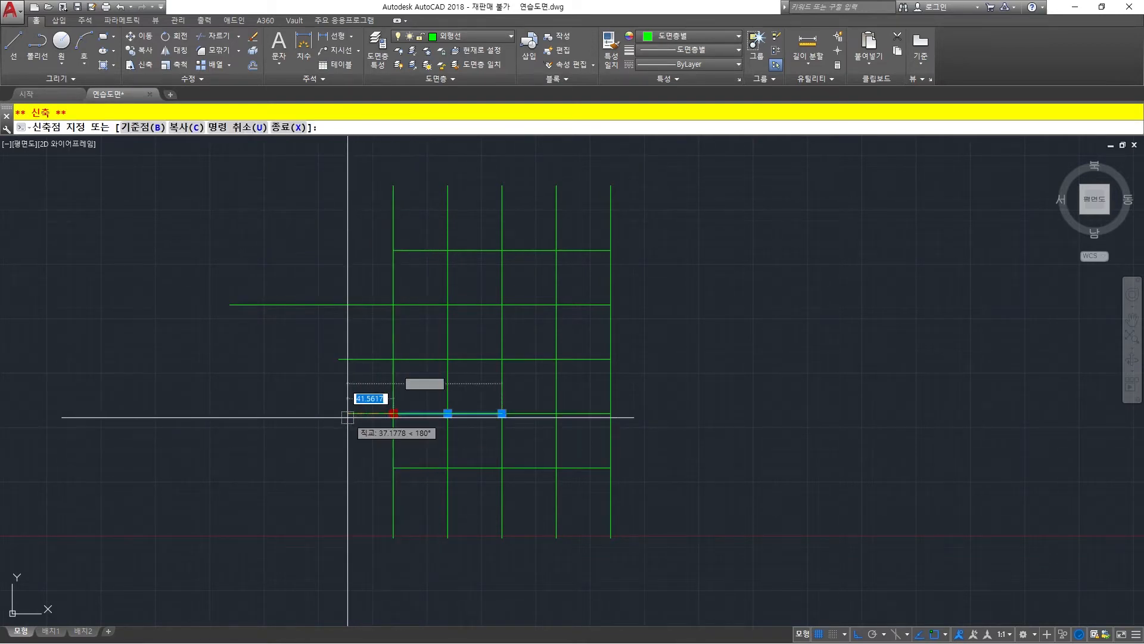
pyautogui.click(346, 417)
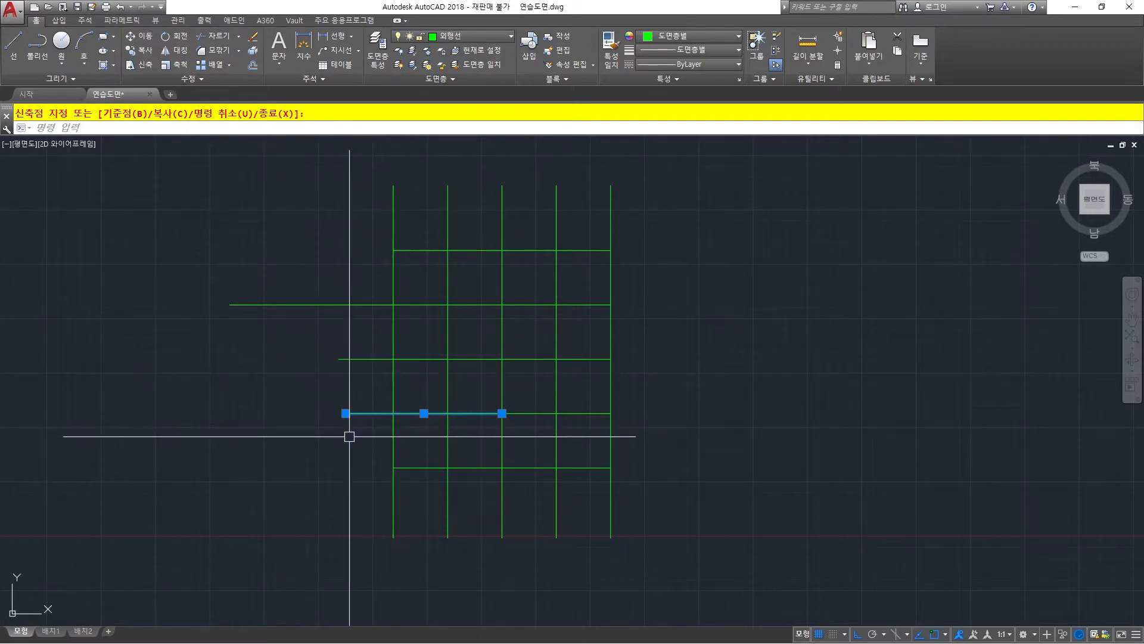
pyautogui.press('Escape')
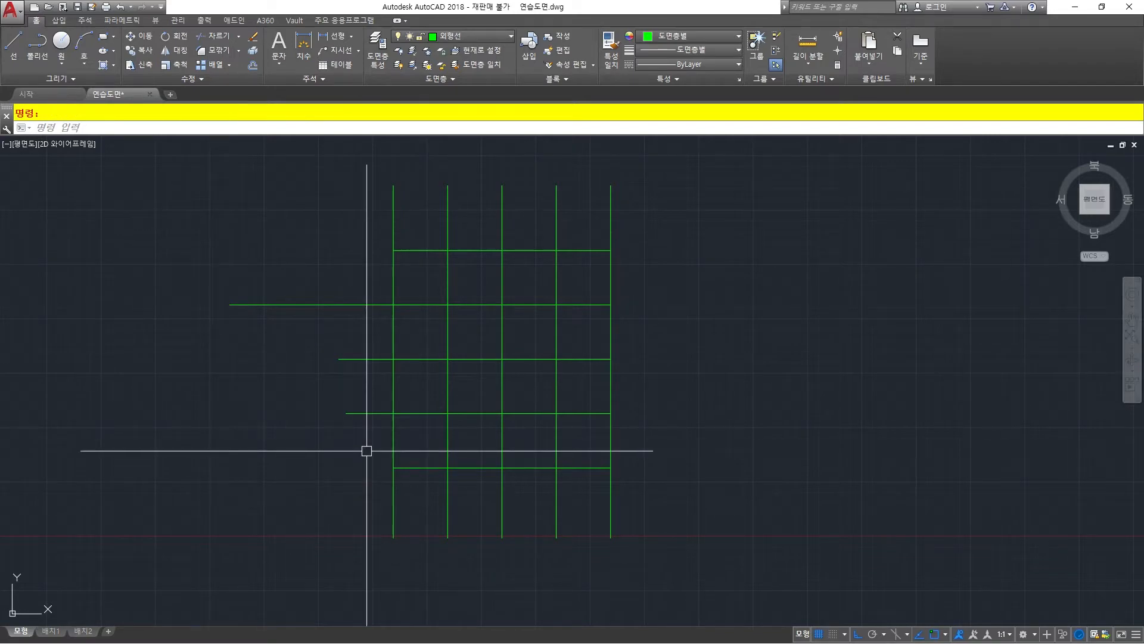
# Draw a diagonal line from the fifth horizontal's start on the first vertical to the second horizontal's intersection with the fifth vertical.
pyautogui.press('space')
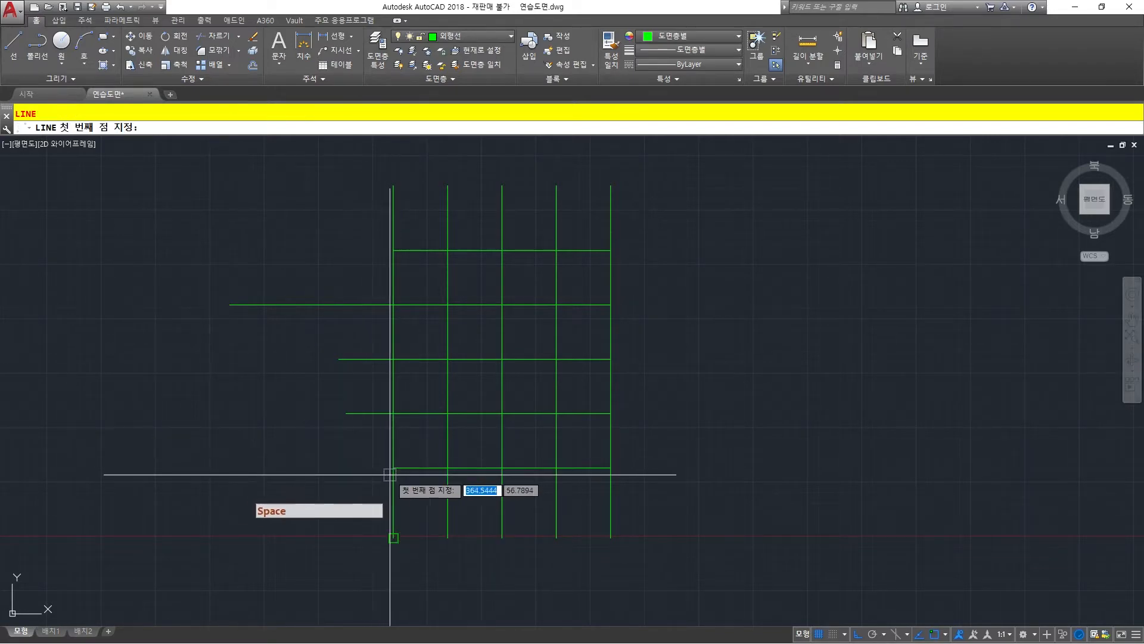
pyautogui.click(393, 467)
pyautogui.click(611, 304)
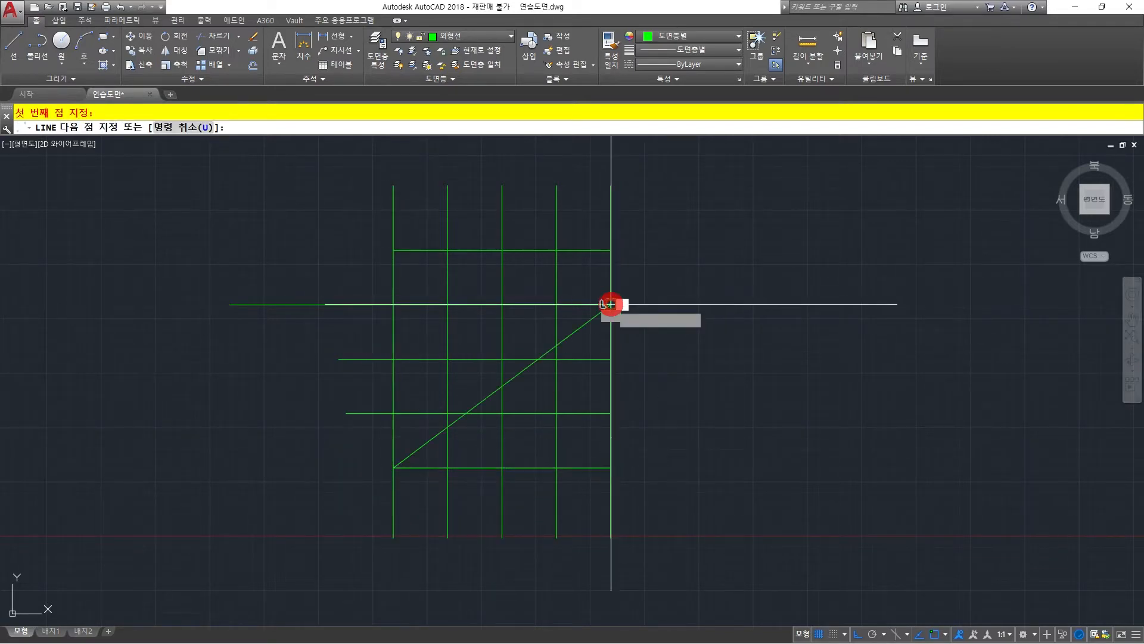
pyautogui.press('Escape')
# Shorten the diagonal by grip-stretching its lower end to its intersection with the second vertical.
pyautogui.click(570, 333)
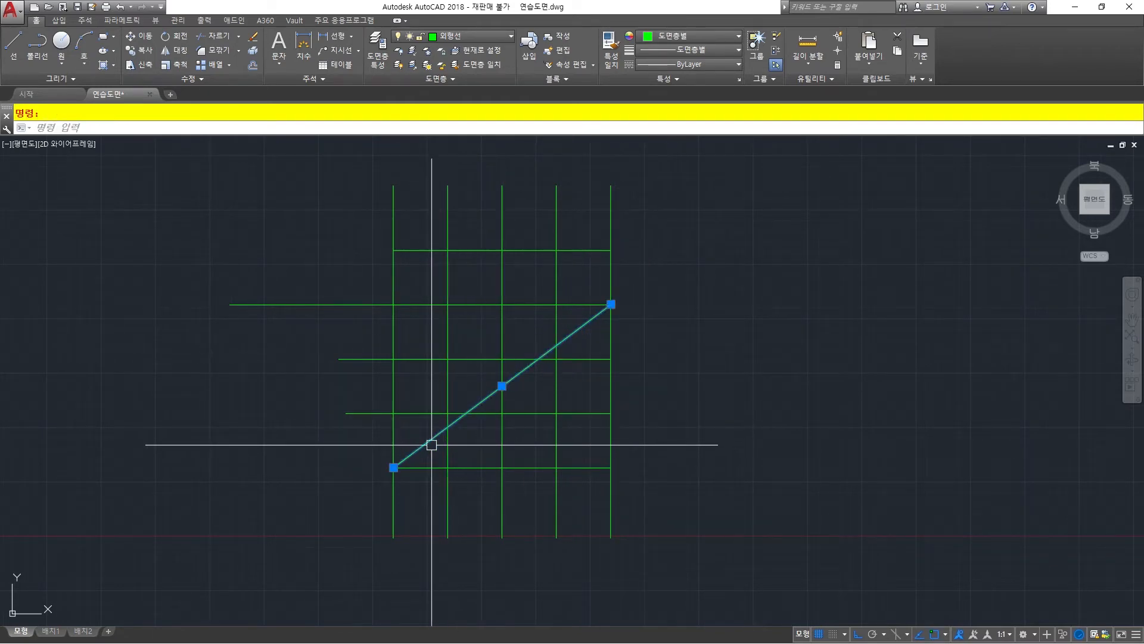
pyautogui.scroll(4, 448, 441)
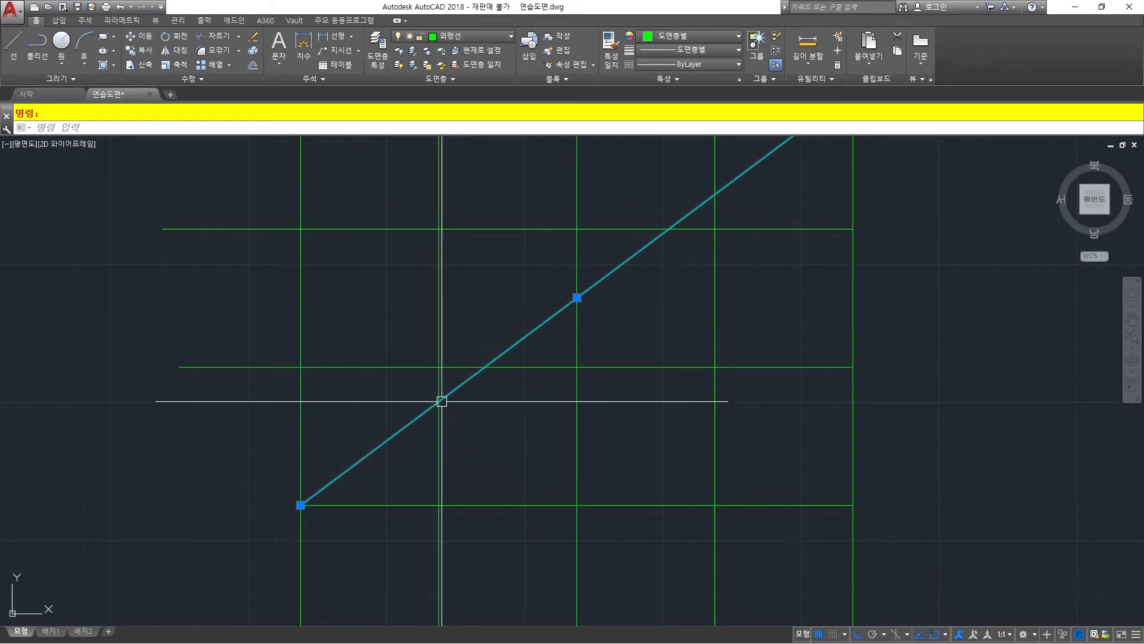
pyautogui.click(441, 428)
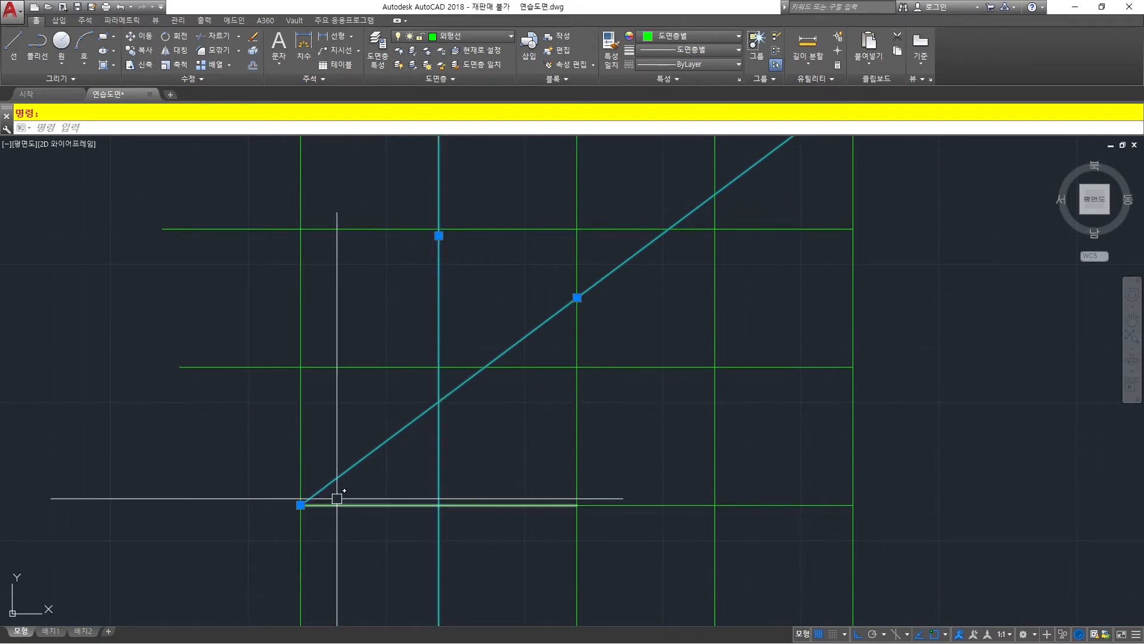
pyautogui.press('Escape')
pyautogui.click(439, 419)
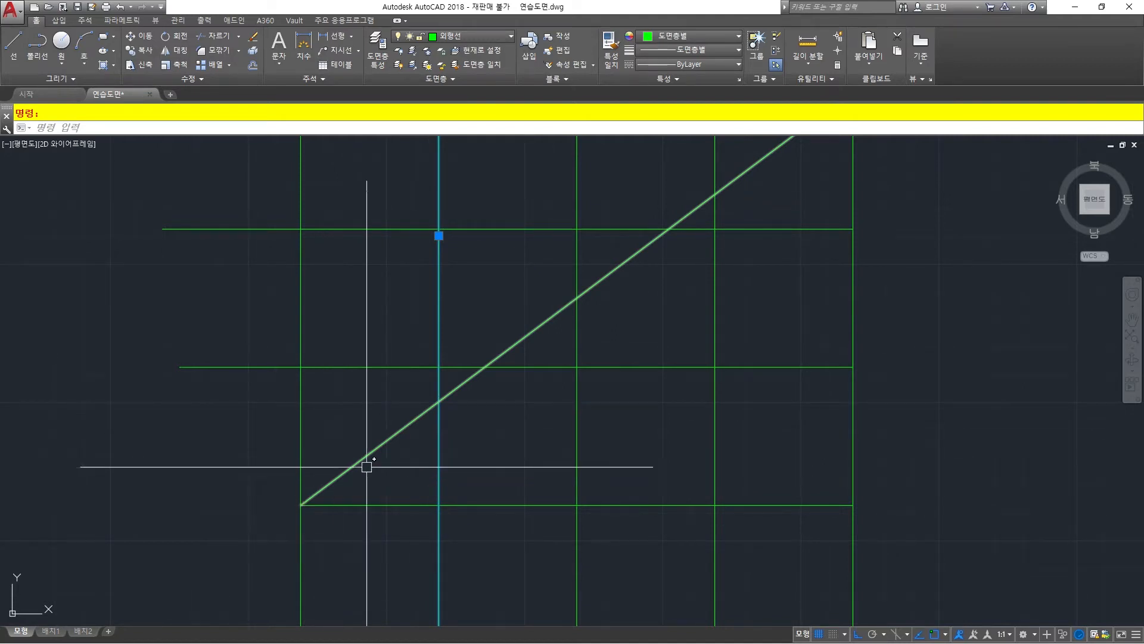
pyautogui.scroll(-2, 526, 356)
pyautogui.moveTo(526, 356); pyautogui.dragTo(442, 404, button='middle')
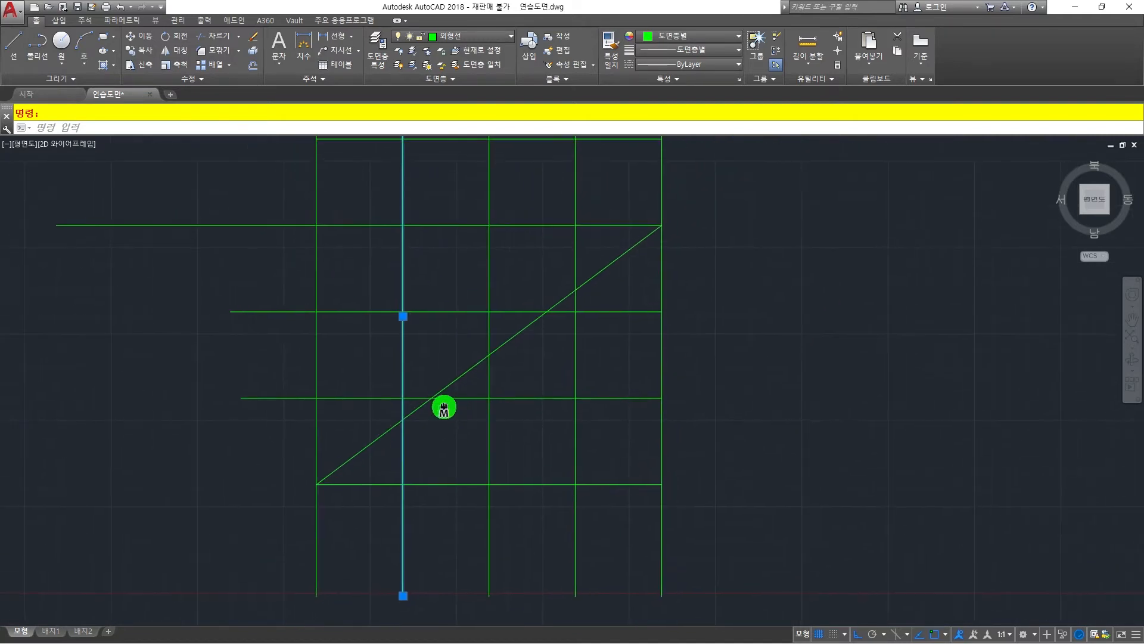
pyautogui.scroll(2, 364, 462)
pyautogui.click(355, 450)
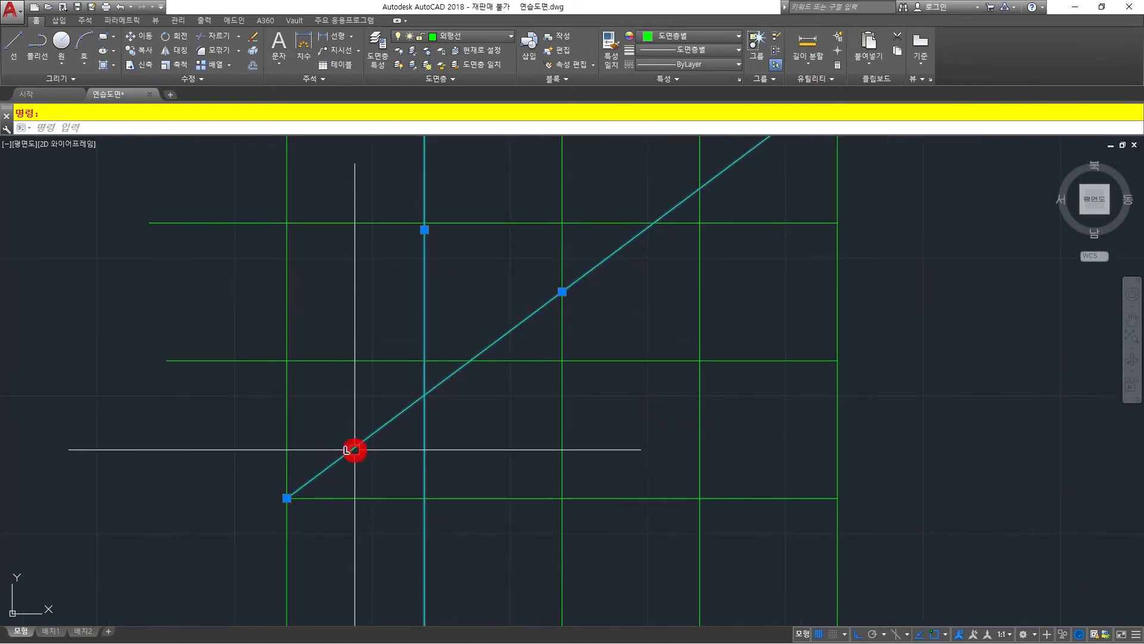
pyautogui.click(287, 497)
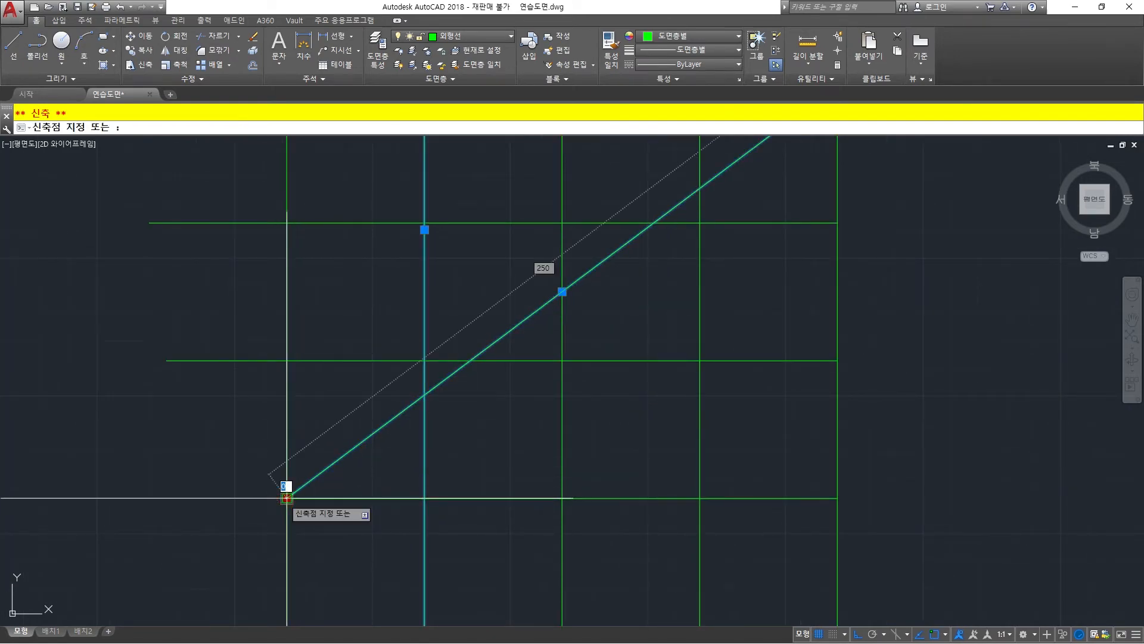
pyautogui.click(425, 394)
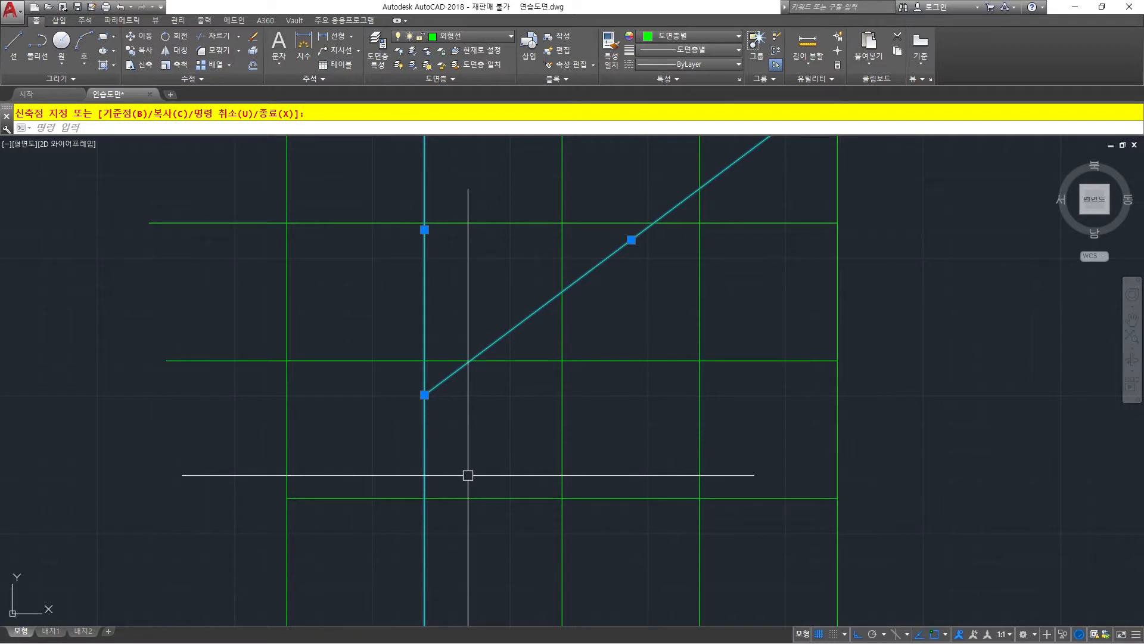
# Undo the diagonal's grip stretch and clear the selection.
pyautogui.write('u')
pyautogui.press('space')
pyautogui.press('Escape')
# Trim the diagonal's lower end between the first and second verticals, using the second vertical as the cutting edge.
pyautogui.scroll(-2, 468, 409)
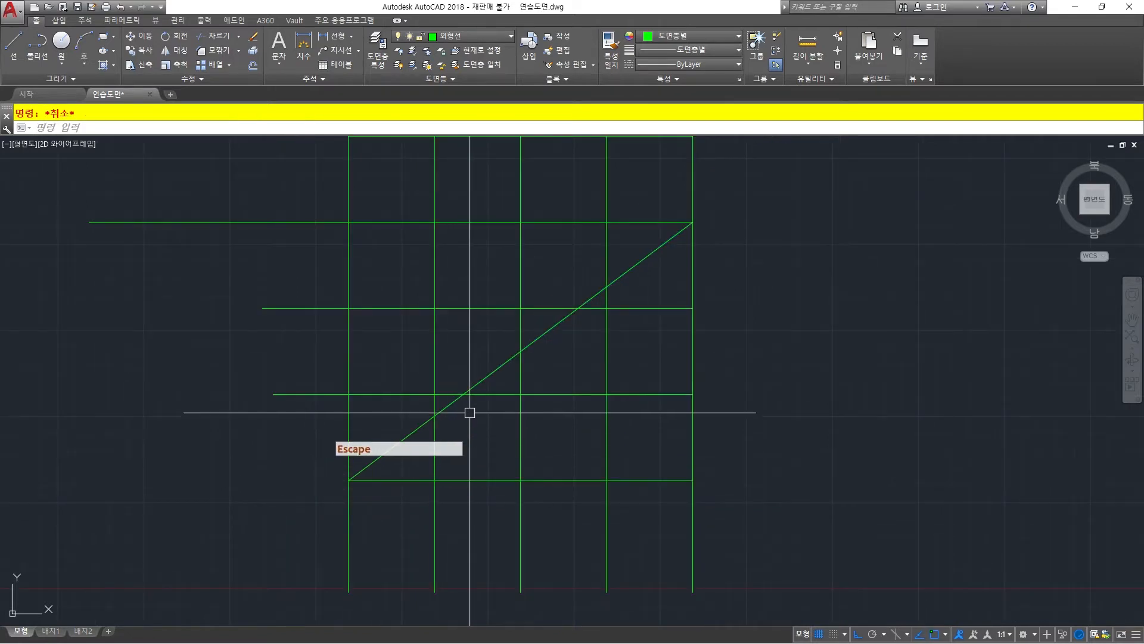
pyautogui.moveTo(468, 409); pyautogui.dragTo(447, 423, button='middle')
pyautogui.scroll(2, 446, 423)
pyautogui.write('tr')
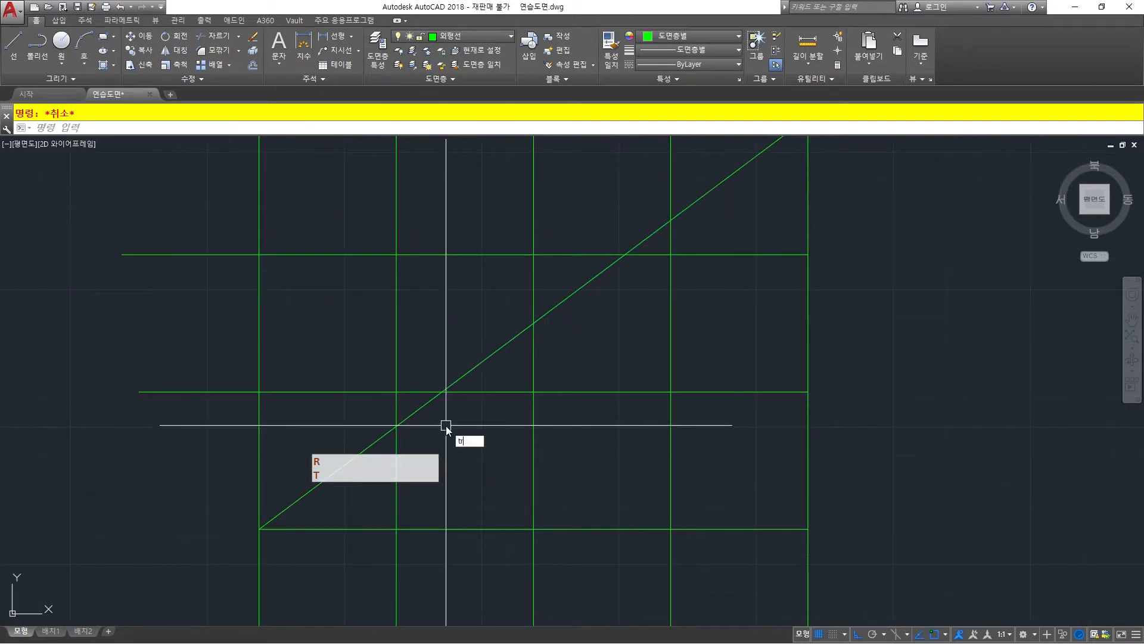
pyautogui.press('space')
pyautogui.click(399, 454)
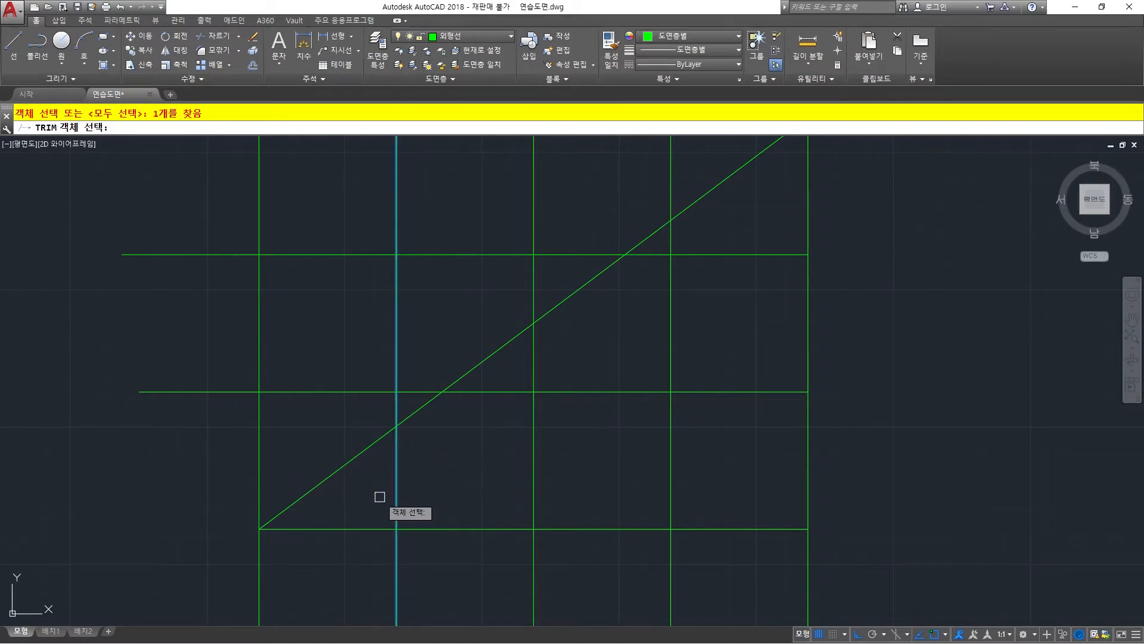
pyautogui.press('space')
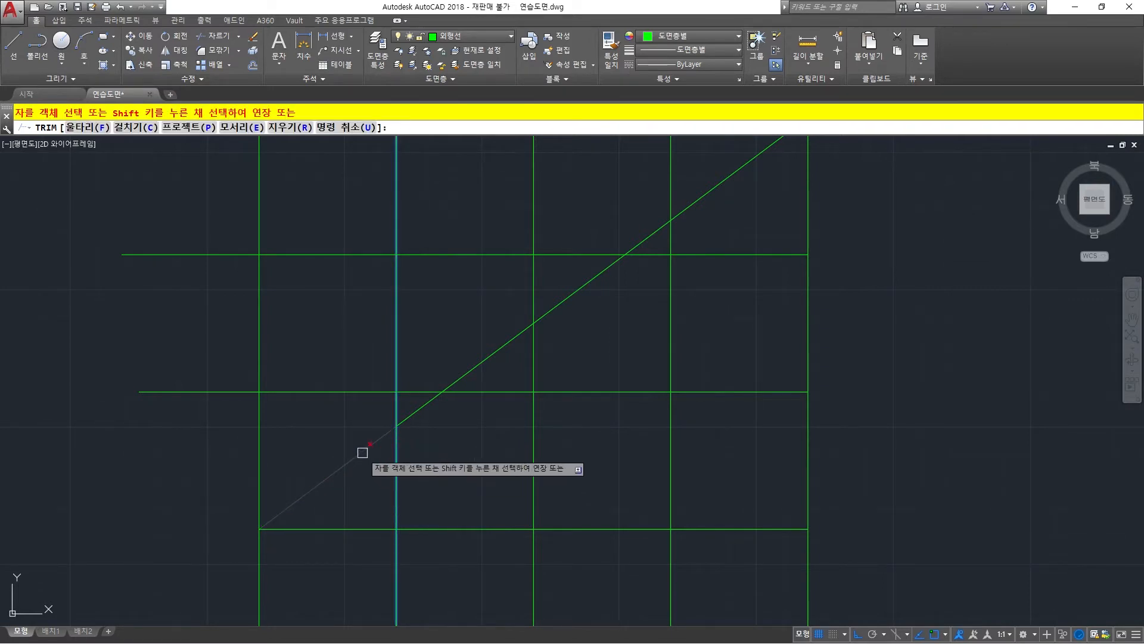
pyautogui.click(363, 453)
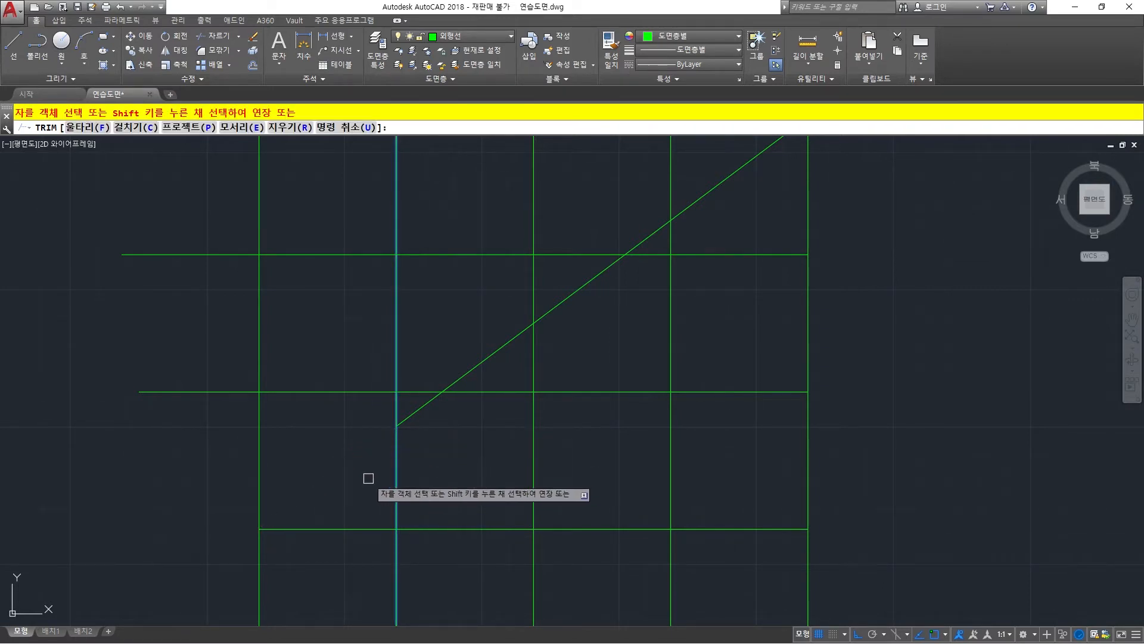
pyautogui.rightClick(368, 479)
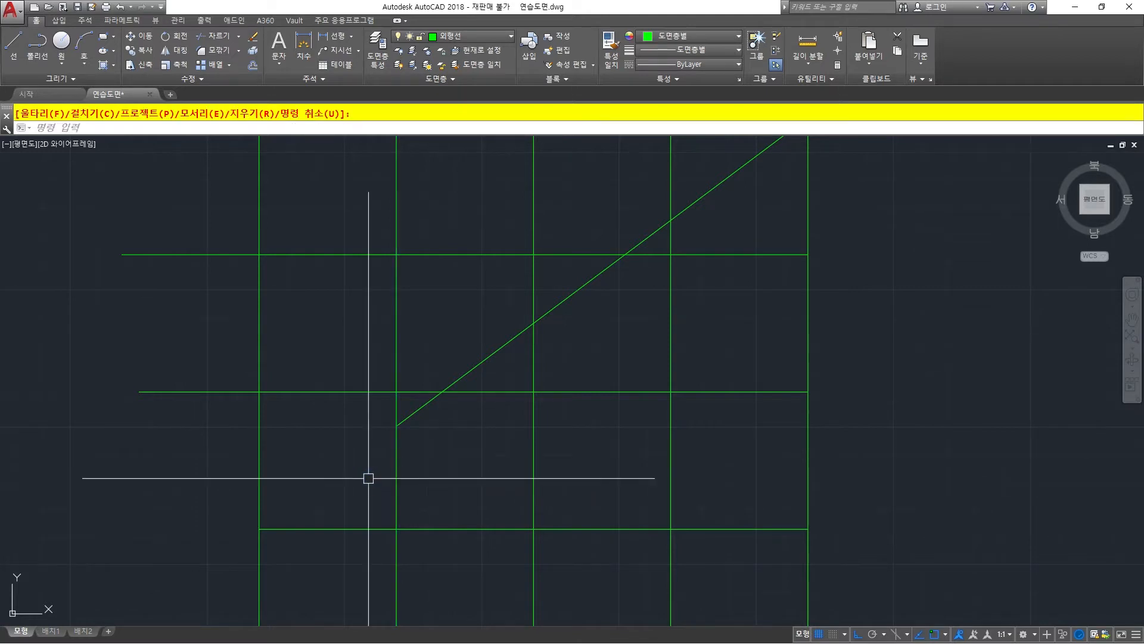
pyautogui.moveTo(462, 437); pyautogui.dragTo(409, 465, button='middle')
pyautogui.rightClick(482, 399)
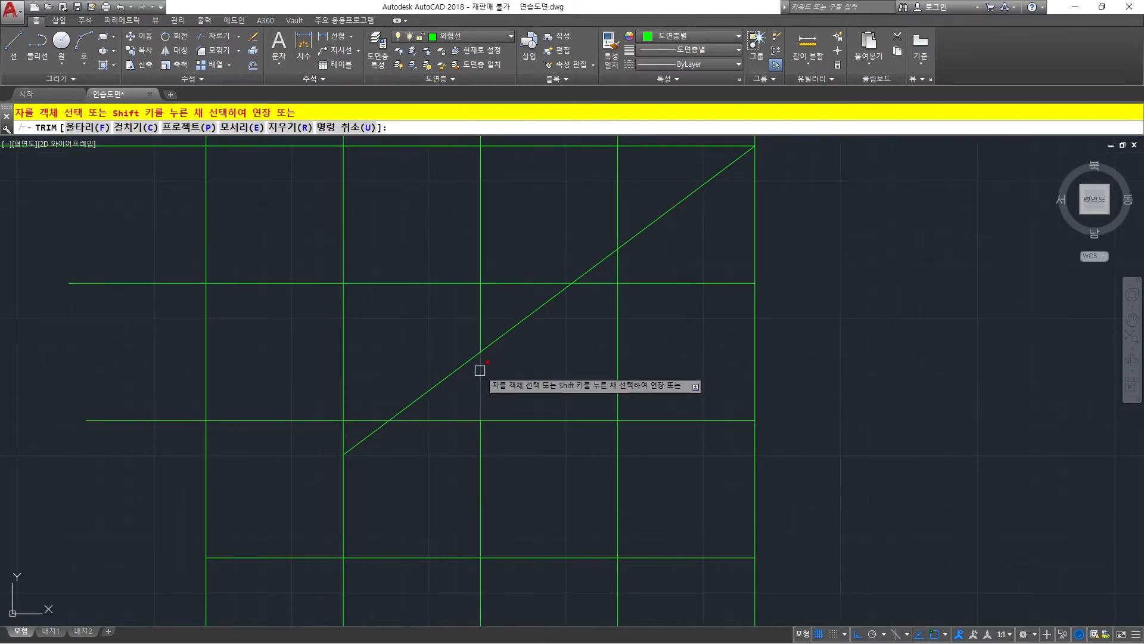
pyautogui.press('Escape')
pyautogui.press('Escape')
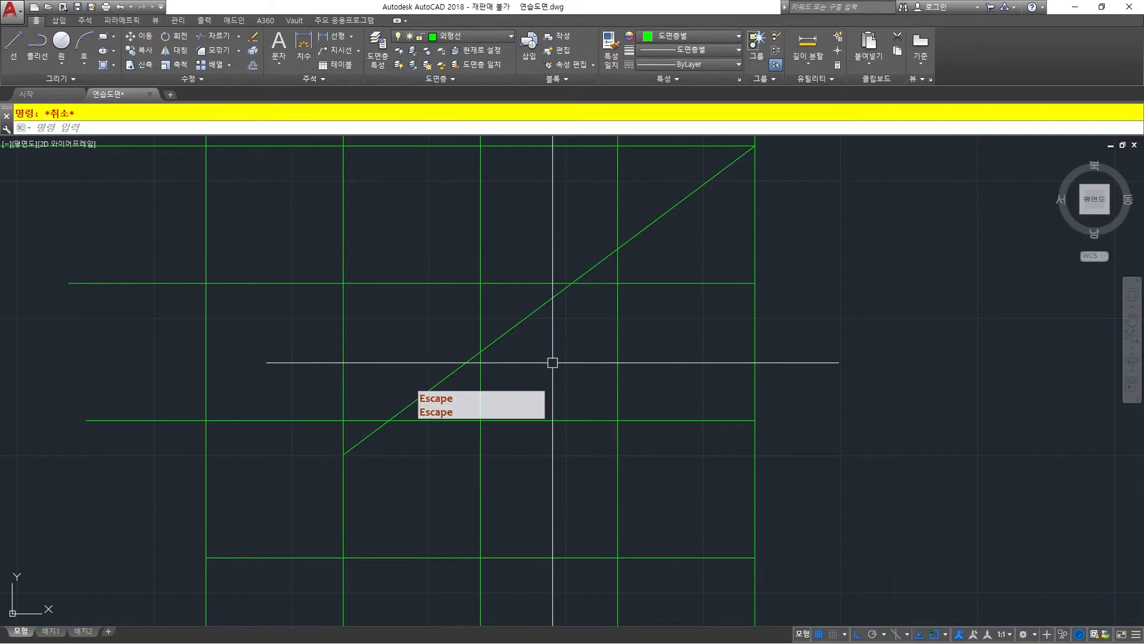
# Trim the diagonal's piece between the second and third verticals, using the third vertical as the cutting edge.
pyautogui.rightClick(547, 364)
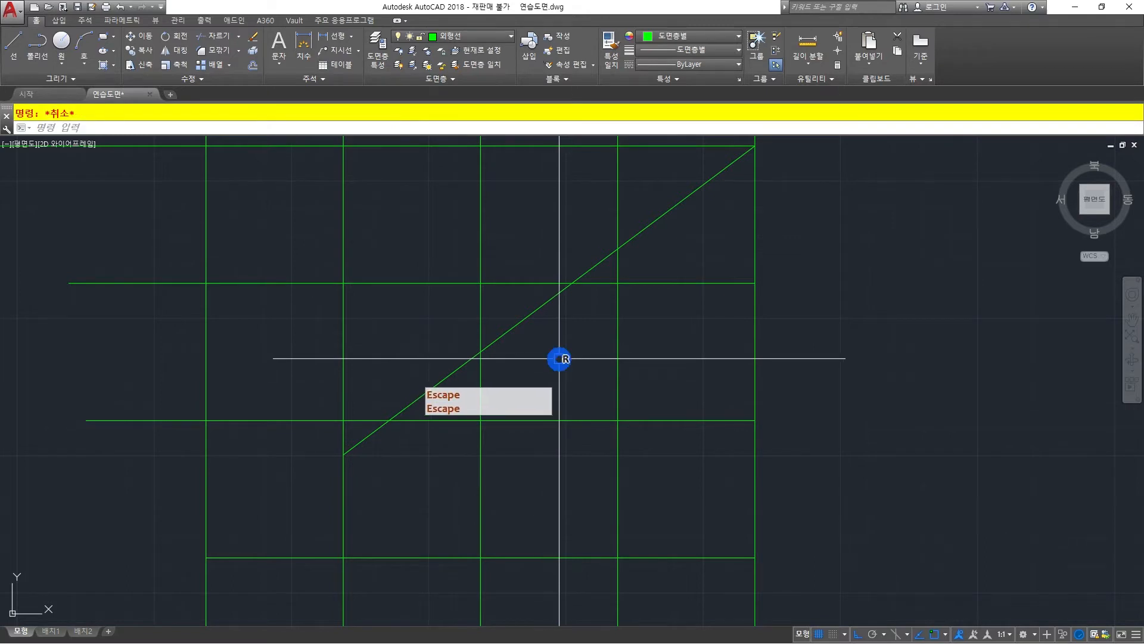
pyautogui.click(479, 373)
pyautogui.rightClick(536, 366)
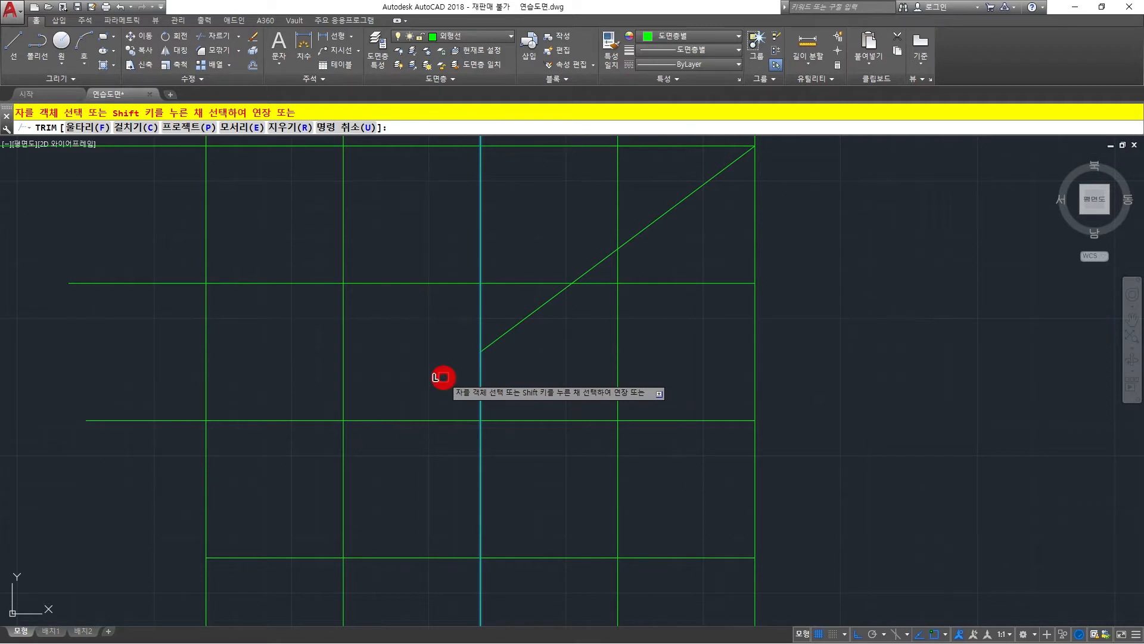
pyautogui.rightClick(441, 386)
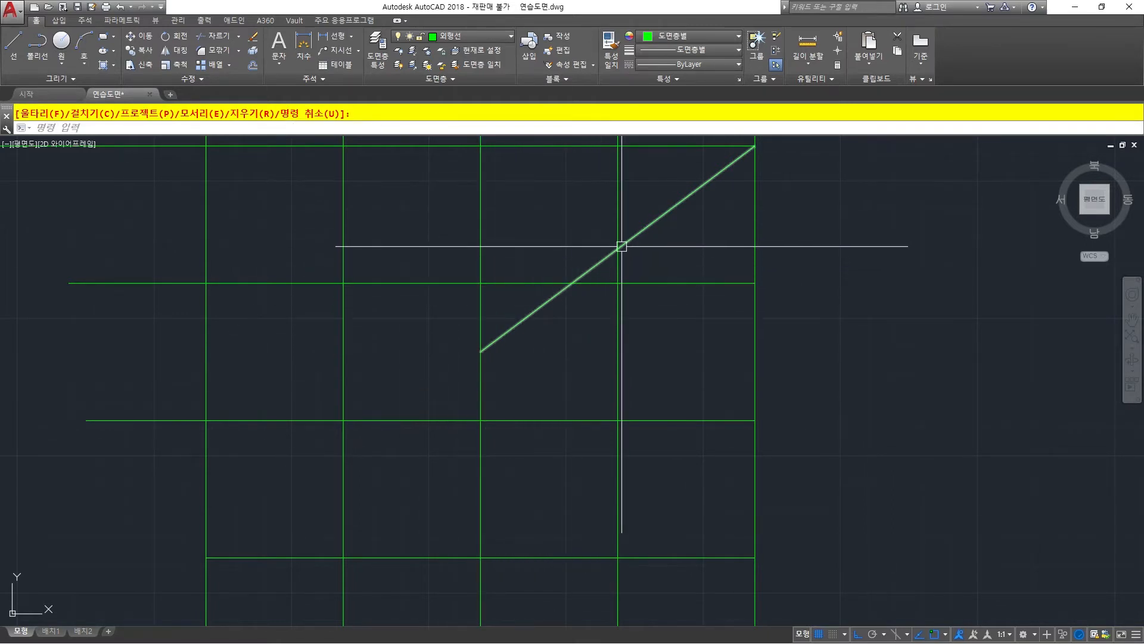
# Try to lengthen the diagonal by grip-stretching its lower end freehand with Ortho turned off.
pyautogui.click(500, 337)
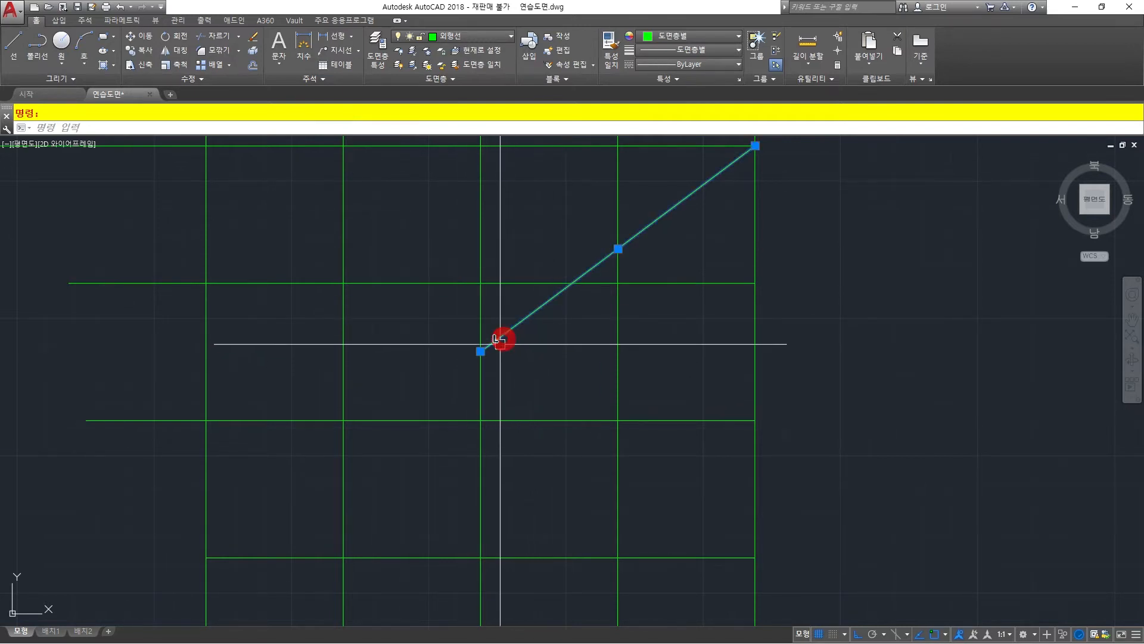
pyautogui.click(481, 351)
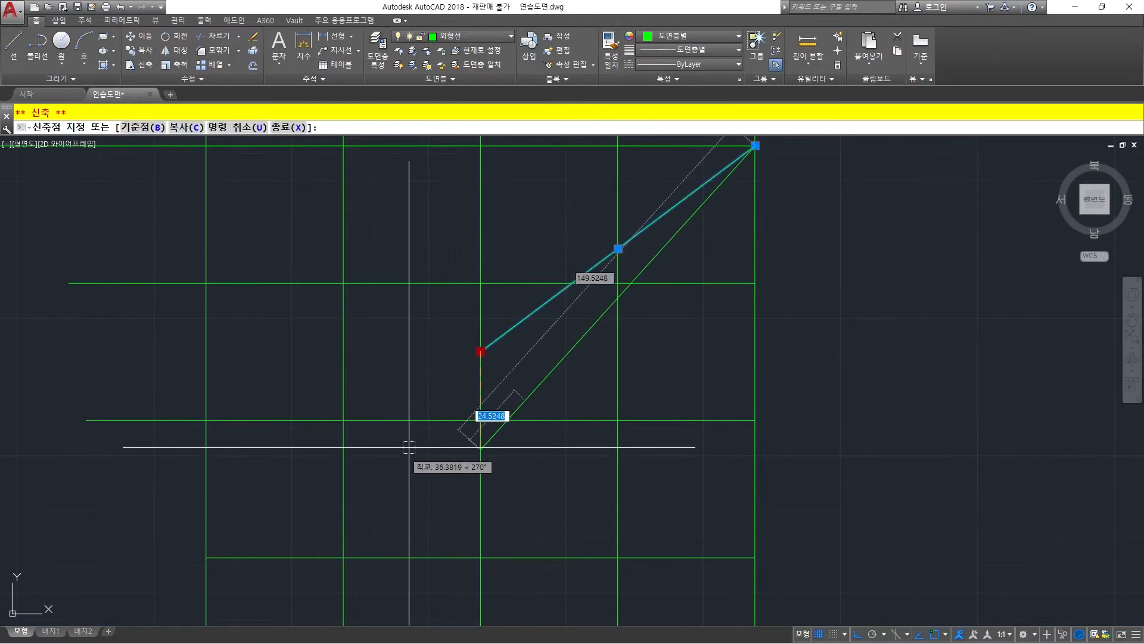
pyautogui.press('F8')
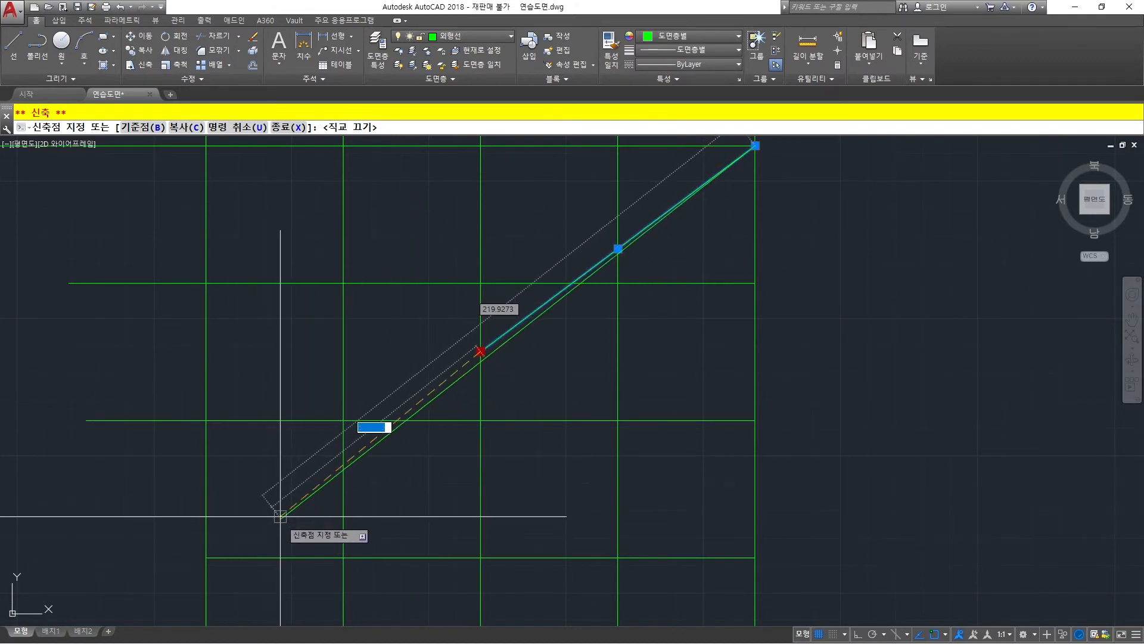
pyautogui.press('Escape')
pyautogui.press('Escape')
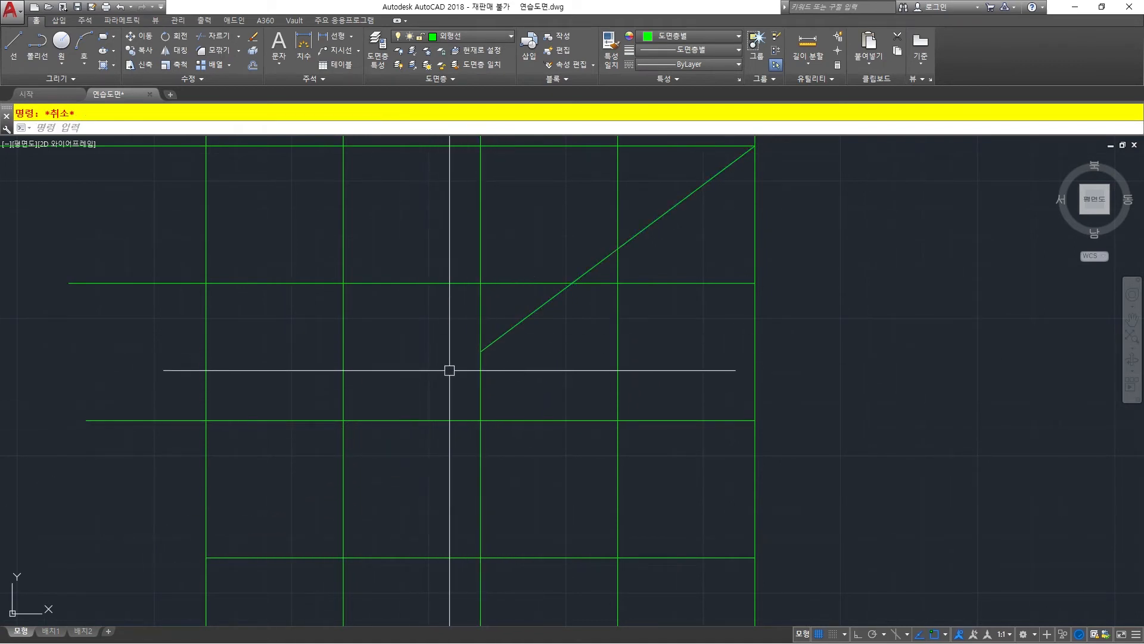
# Extend the diagonal's lower end to the horizontal line below it, using that horizontal as the boundary edge.
pyautogui.write('EX')
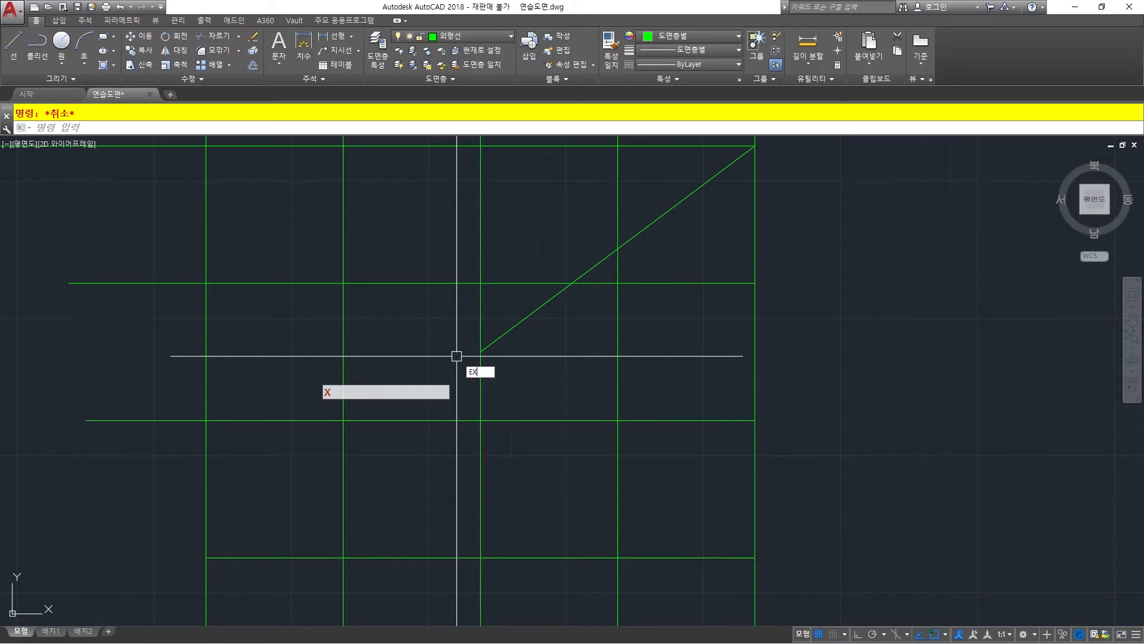
pyautogui.press('space')
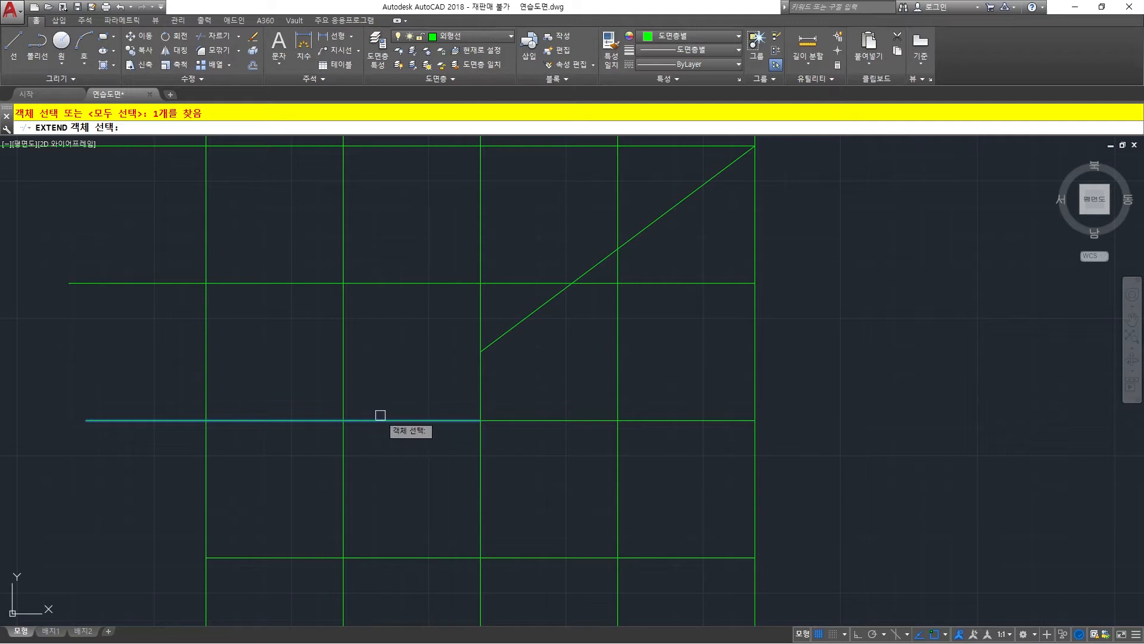
pyautogui.press('space')
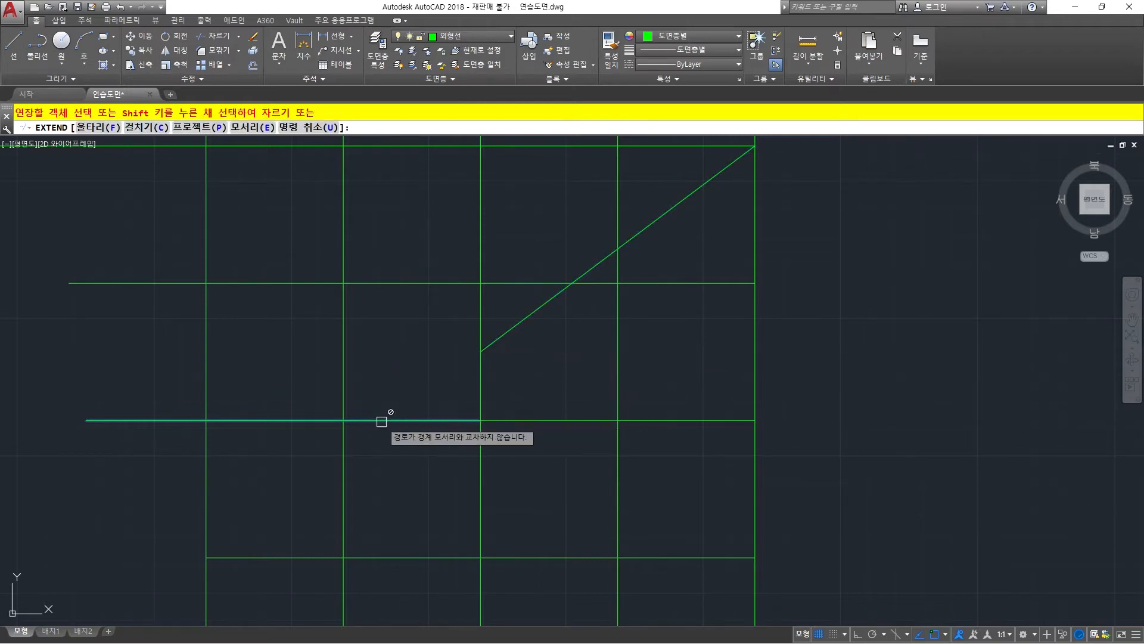
pyautogui.click(494, 341)
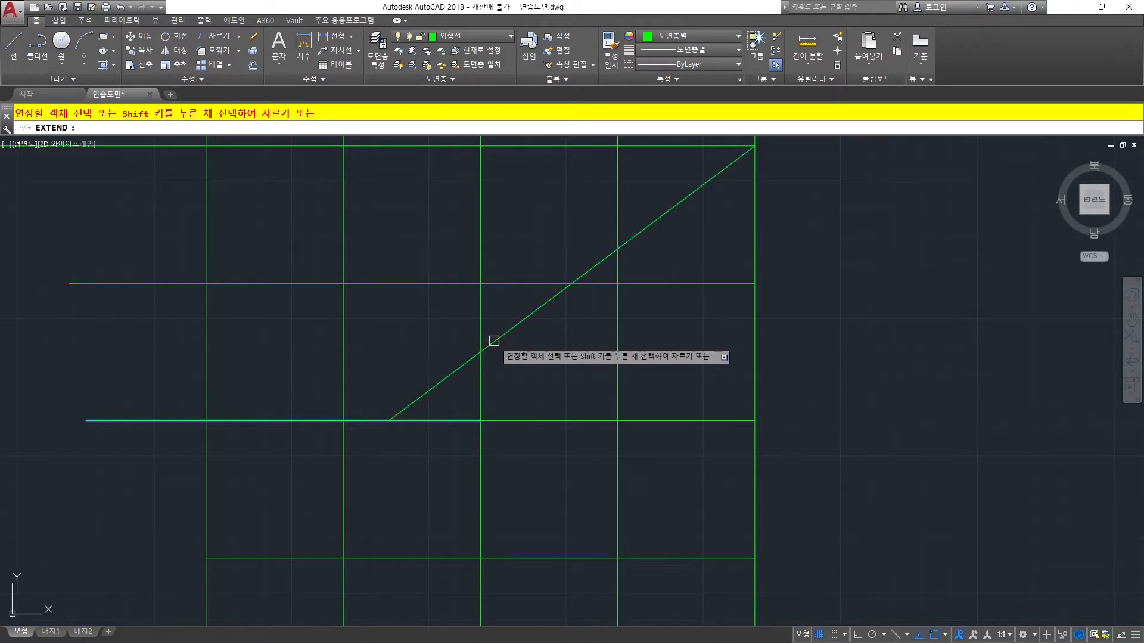
pyautogui.press('space')
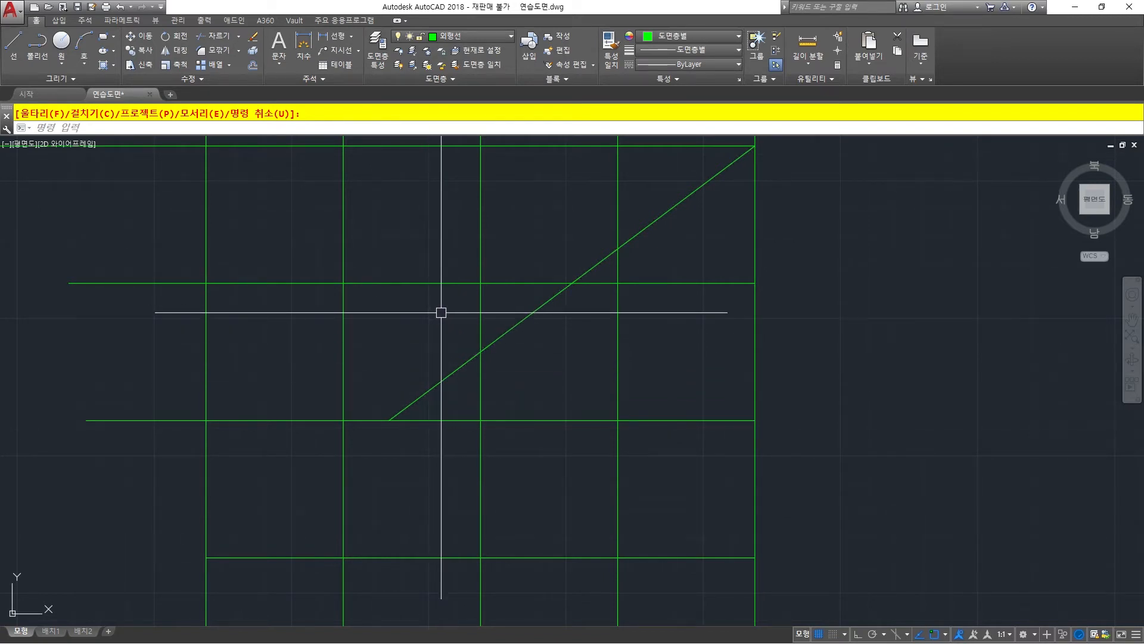
# With all lines as cutting edges, try to trim everything right of the fourth vertical using a crossing window over the fifth vertical.
pyautogui.scroll(-5, 441, 314)
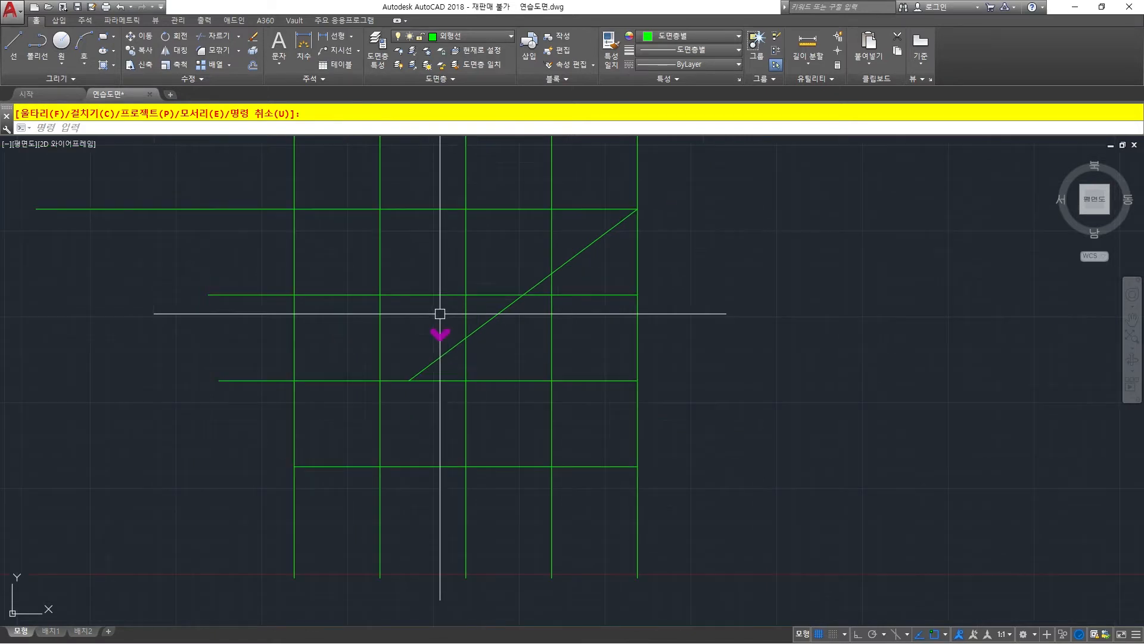
pyautogui.moveTo(439, 311)
pyautogui.mouseDown(button='middle')
pyautogui.moveTo(399, 387)
pyautogui.moveTo(403, 369)
pyautogui.mouseUp(button='middle')
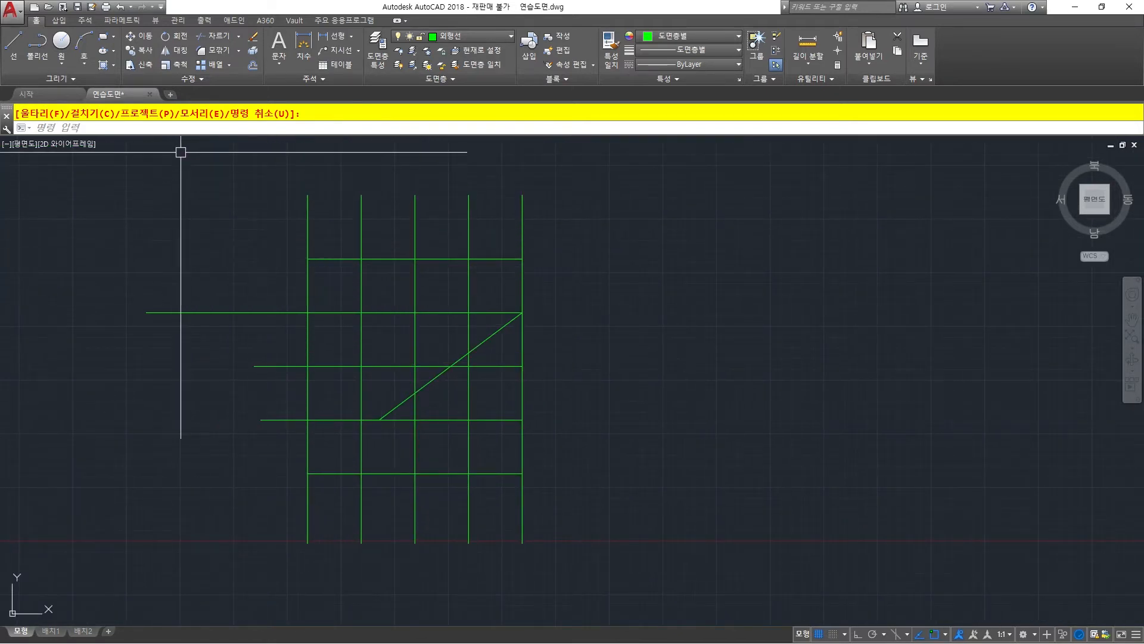
pyautogui.click(237, 38)
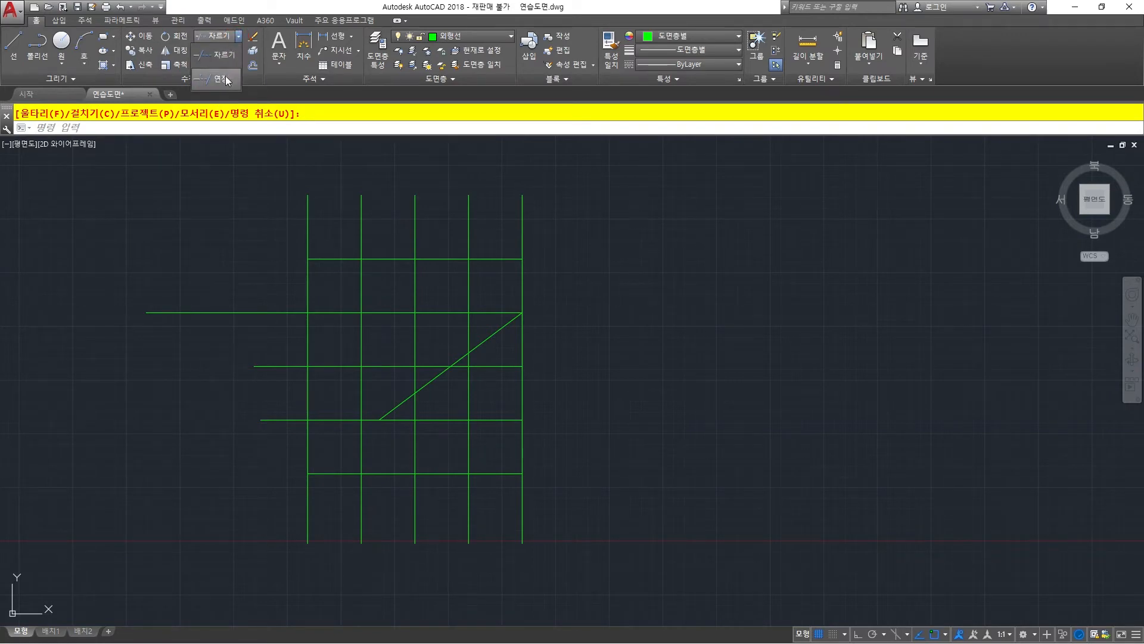
pyautogui.click(222, 56)
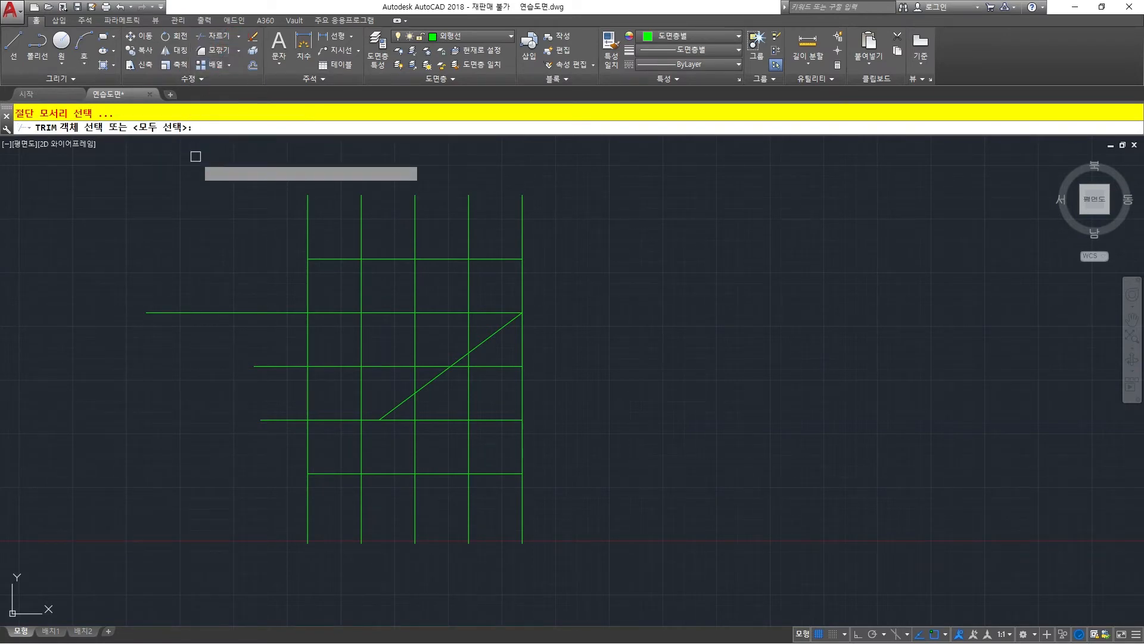
pyautogui.press('space')
pyautogui.press('Escape')
pyautogui.press('space')
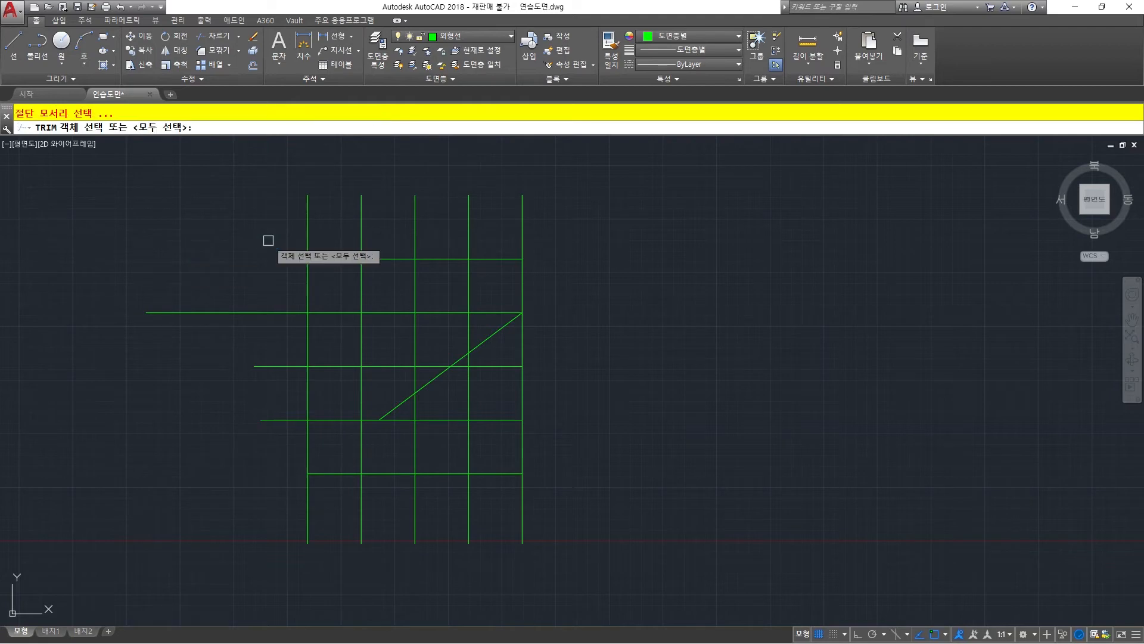
pyautogui.rightClick(330, 237)
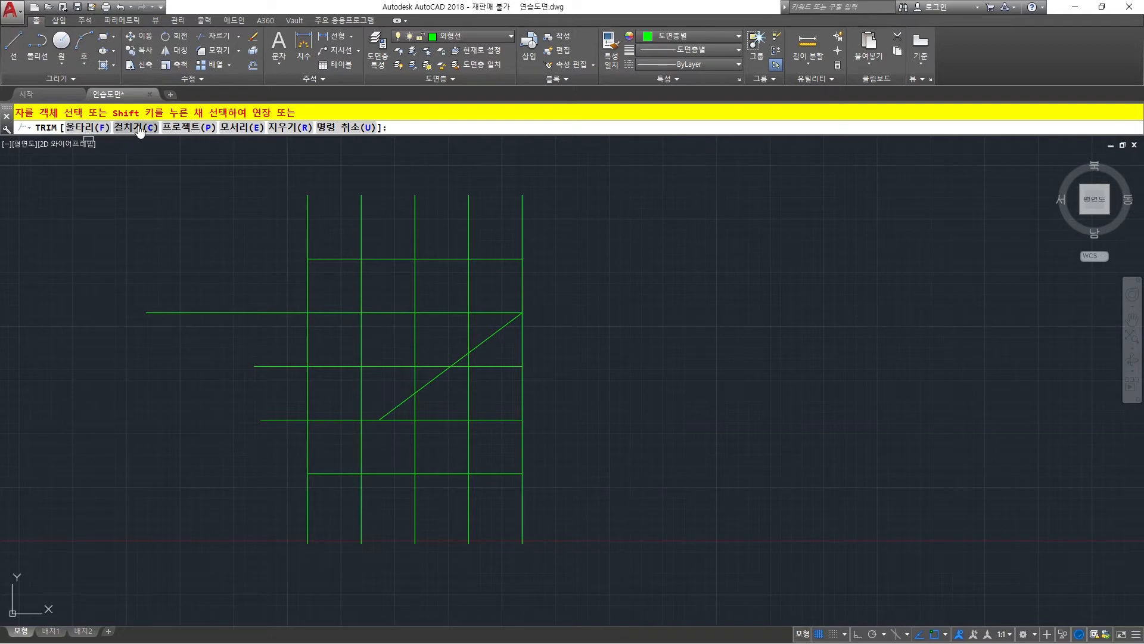
pyautogui.click(562, 178)
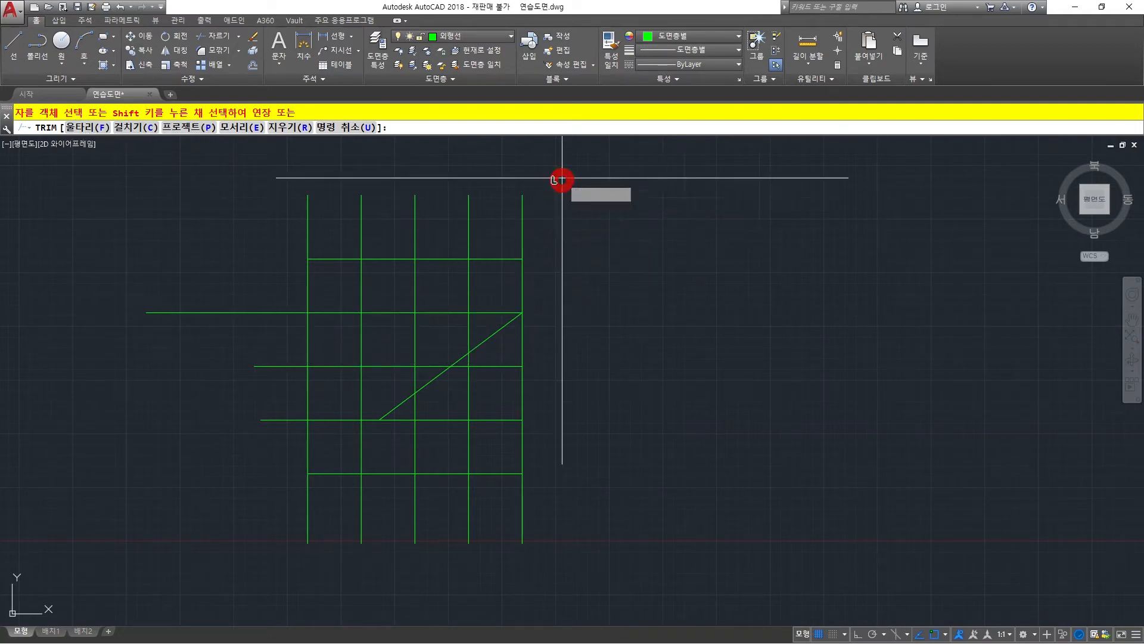
pyautogui.keyDown('shift'); pyautogui.click(496, 563); pyautogui.keyUp('shift')
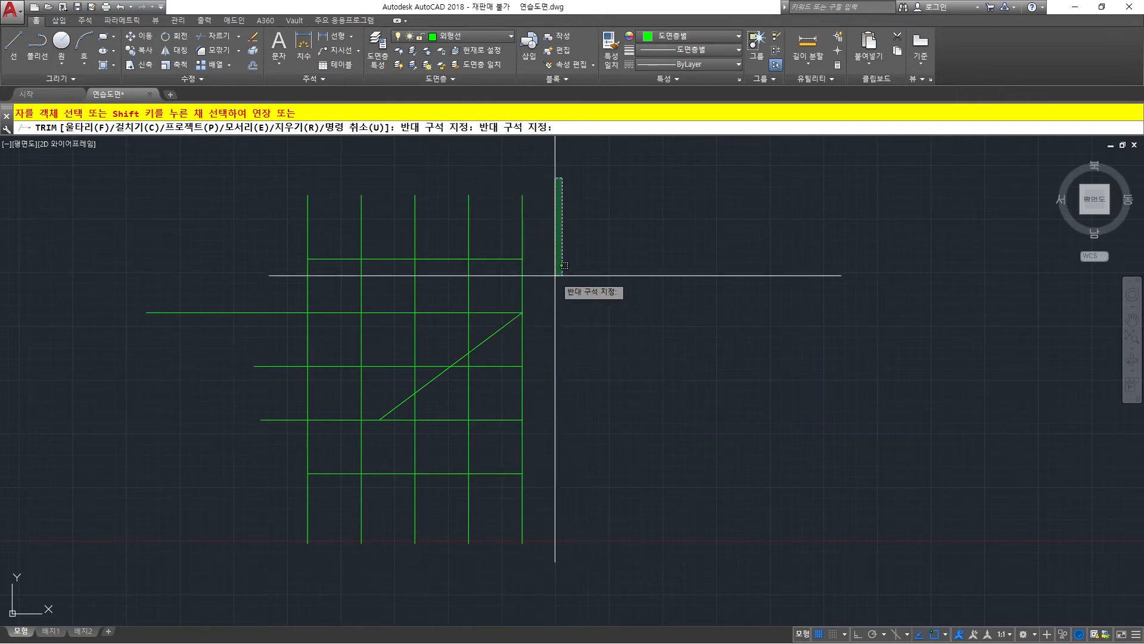
# Try Trim's Crossing option with small windows around the upper end of the rightmost vertical.
pyautogui.click(136, 127)
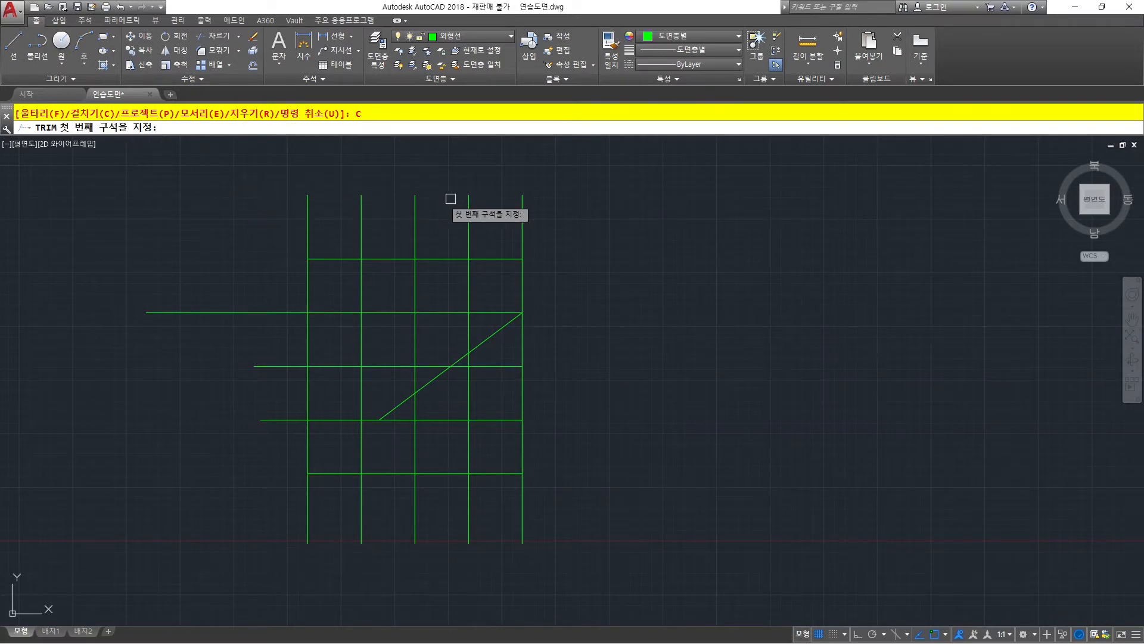
pyautogui.click(507, 188)
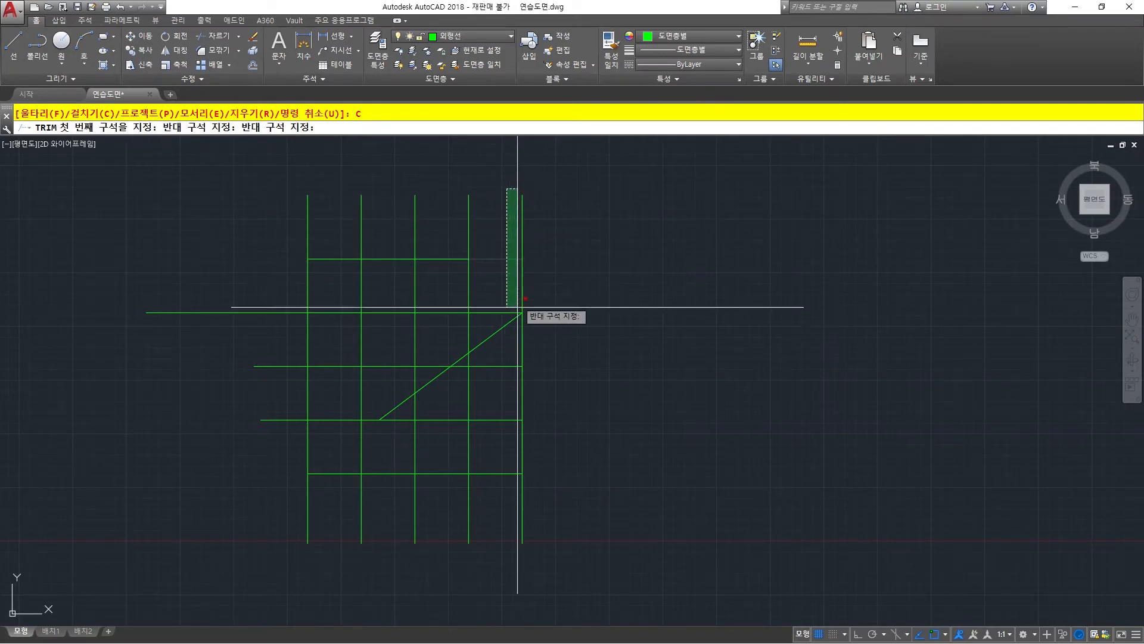
pyautogui.click(497, 223)
pyautogui.click(498, 211)
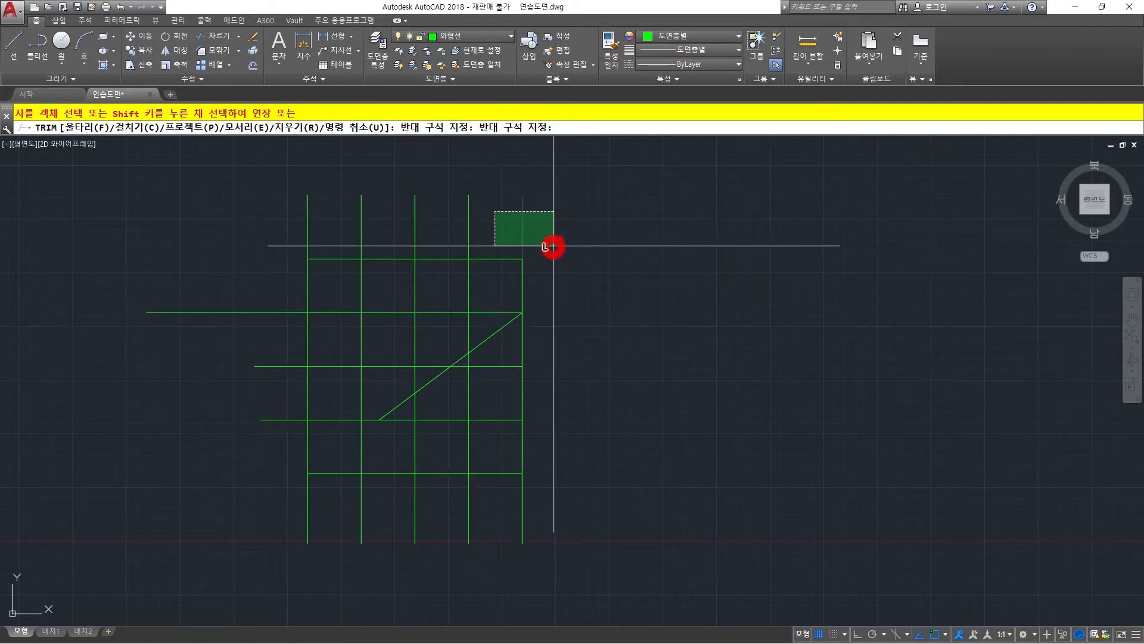
pyautogui.moveTo(554, 246); pyautogui.dragTo(488, 172)
pyautogui.click(489, 172)
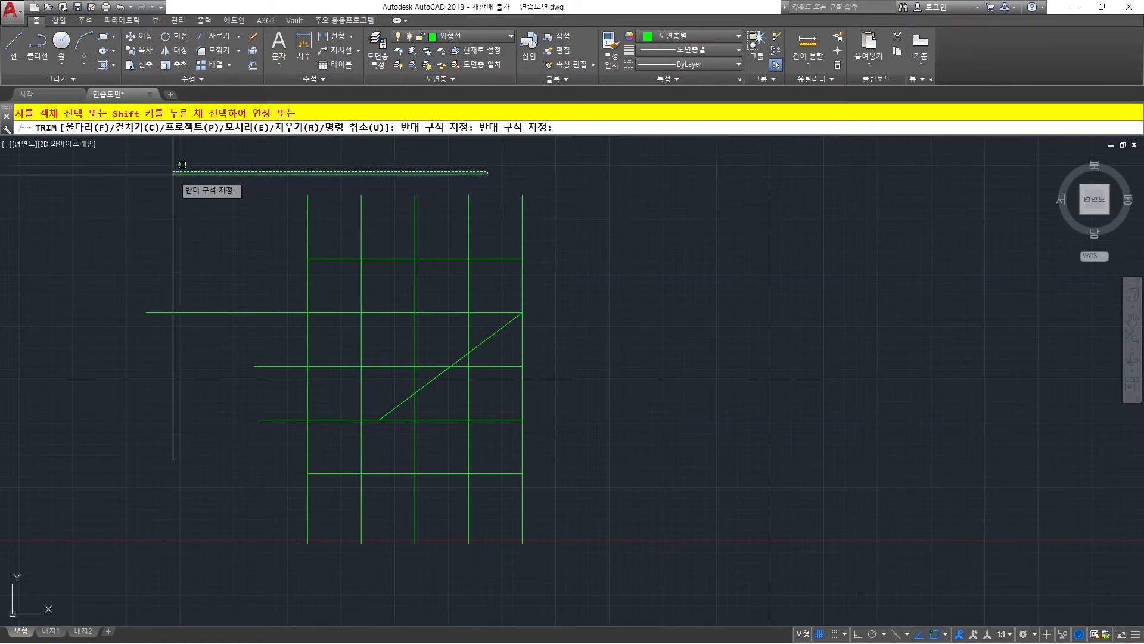
pyautogui.click(149, 173)
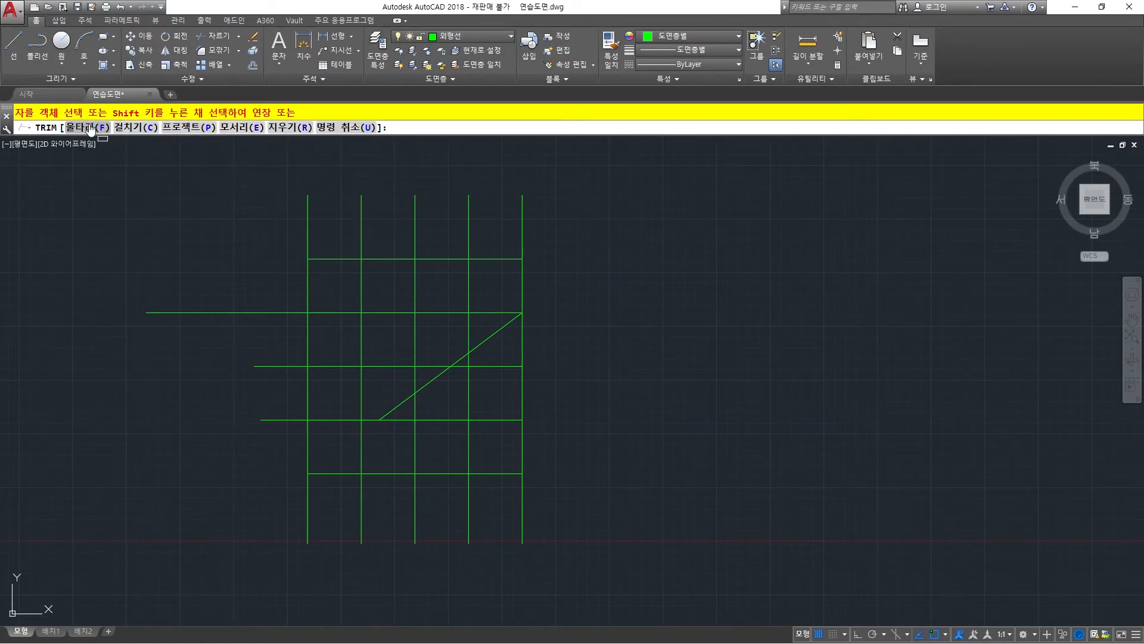
# Trim grid pieces with Trim's Fence option by sweeping freehand fence paths across the grid.
pyautogui.moveTo(498, 179)
pyautogui.mouseDown()
pyautogui.moveTo(508, 575)
pyautogui.moveTo(450, 587)
pyautogui.moveTo(424, 388)
pyautogui.mouseUp()
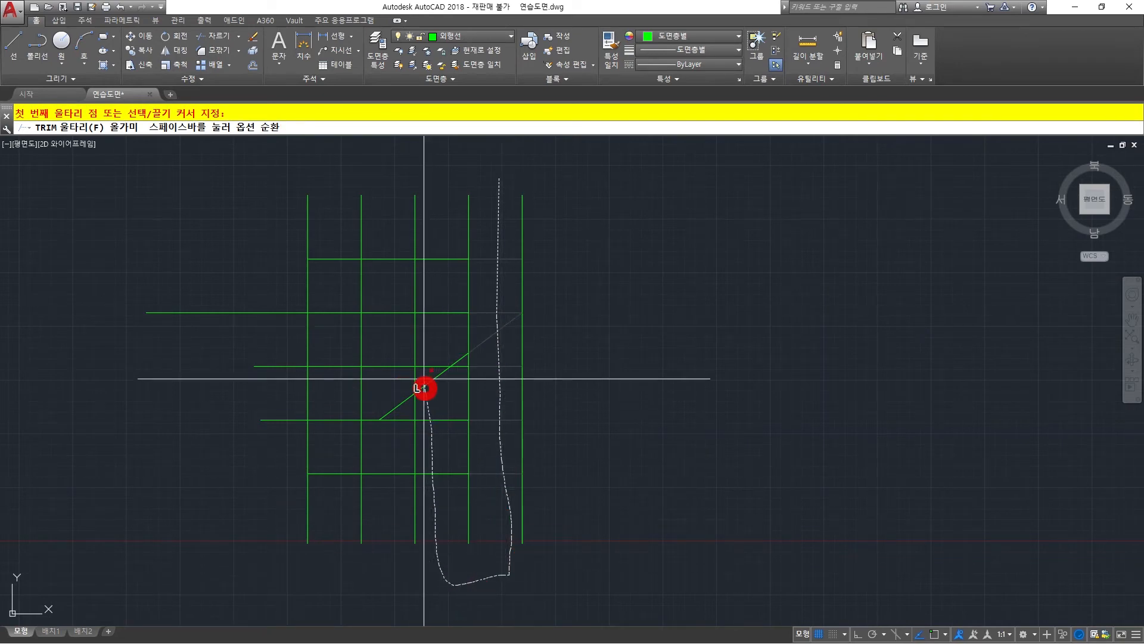
pyautogui.moveTo(425, 244)
pyautogui.mouseDown()
pyautogui.moveTo(340, 219)
pyautogui.moveTo(263, 312)
pyautogui.moveTo(399, 548)
pyautogui.moveTo(401, 574)
pyautogui.mouseUp()
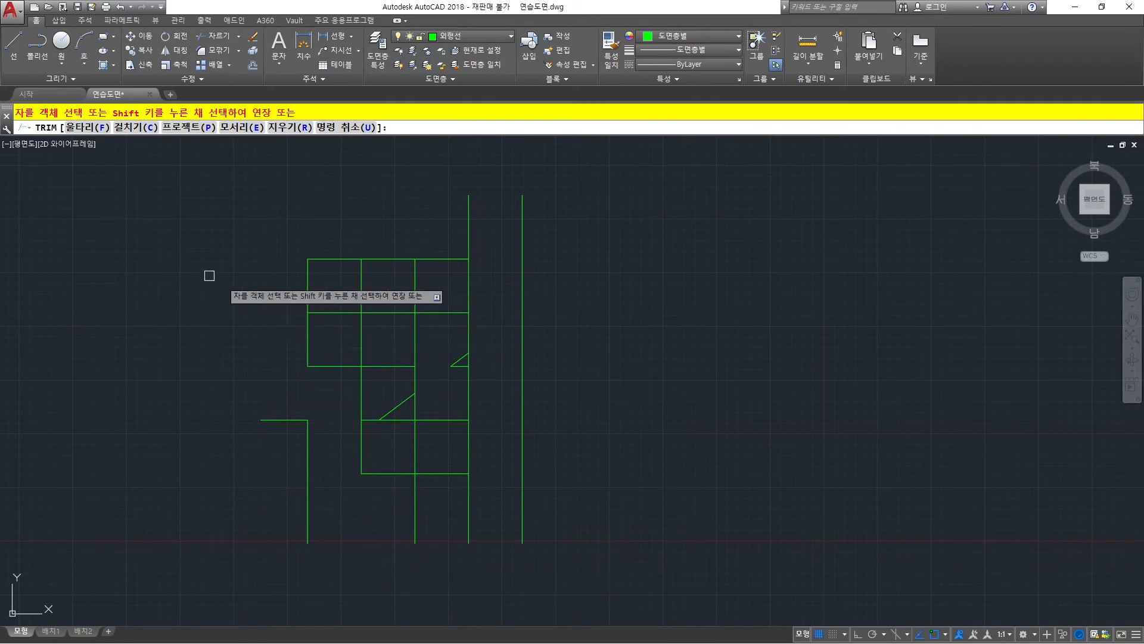
pyautogui.press('Escape')
pyautogui.press('Escape')
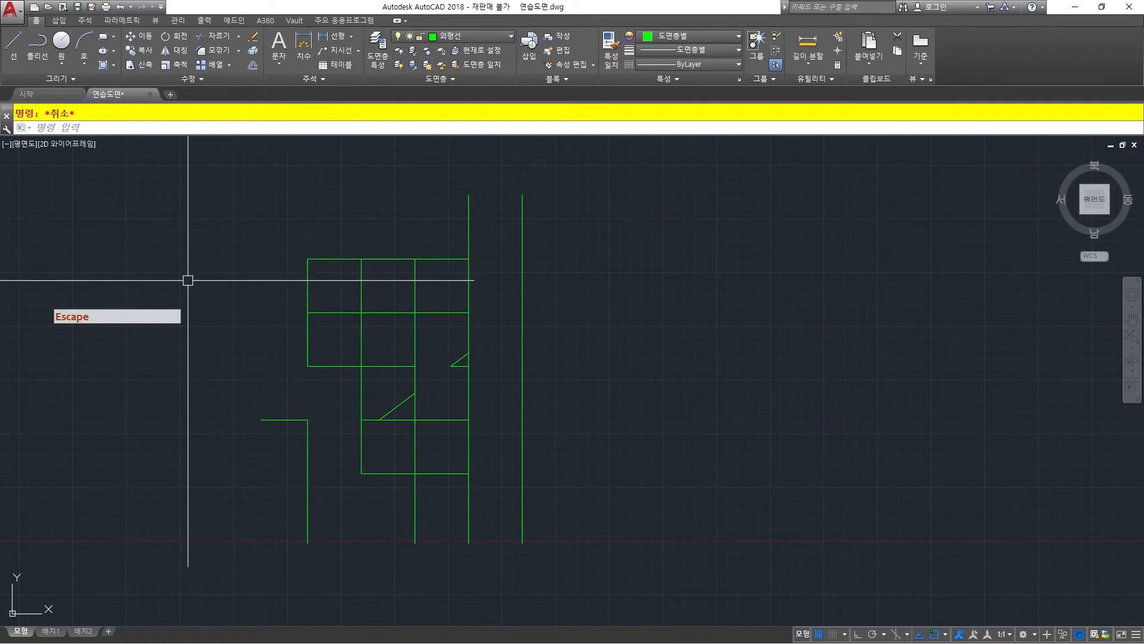
# Undo the fence trim of the grid.
pyautogui.write('u')
pyautogui.press('space')
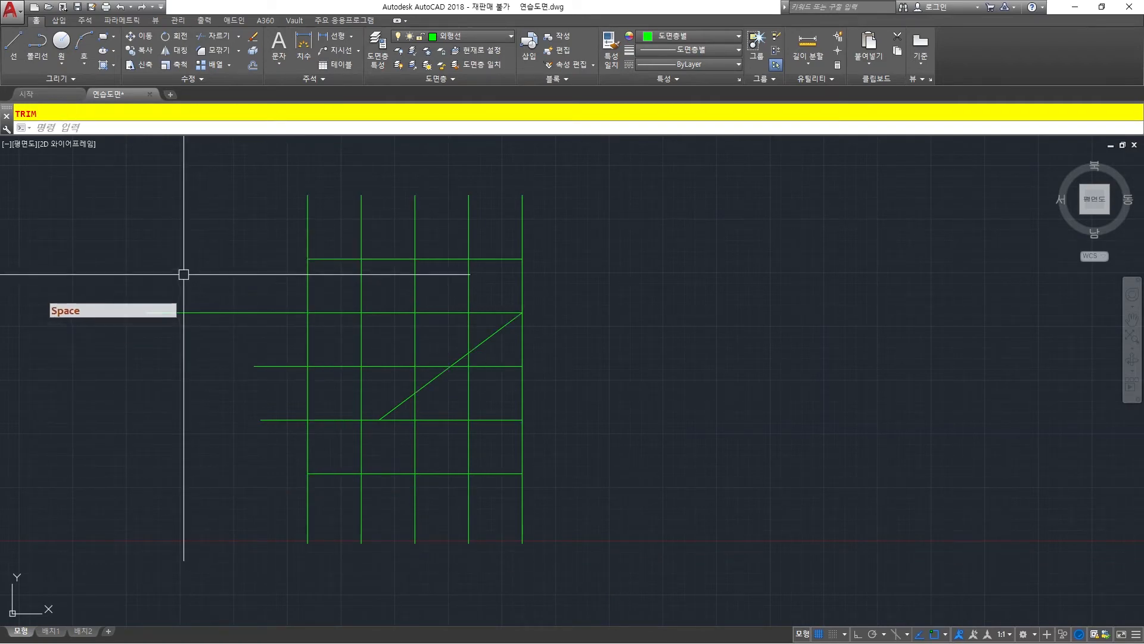
pyautogui.press('Escape')
pyautogui.press('Escape')
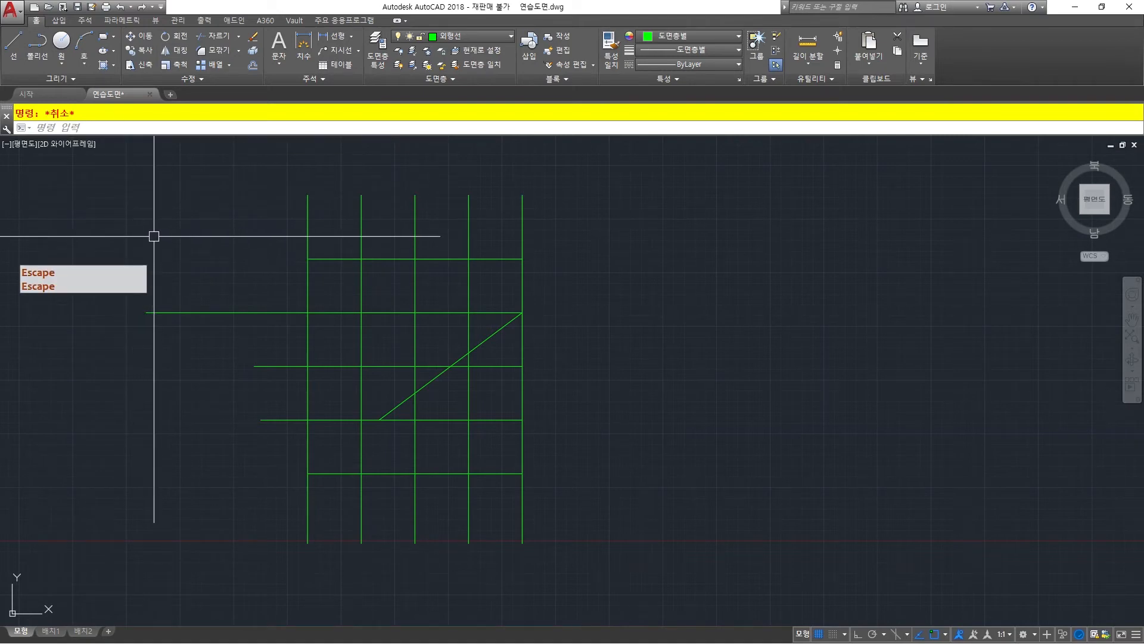
# Examine the Extend and No extend choices of Trim's Edge option without changing the mode, and leave the command.
pyautogui.write('tr')
pyautogui.press('space')
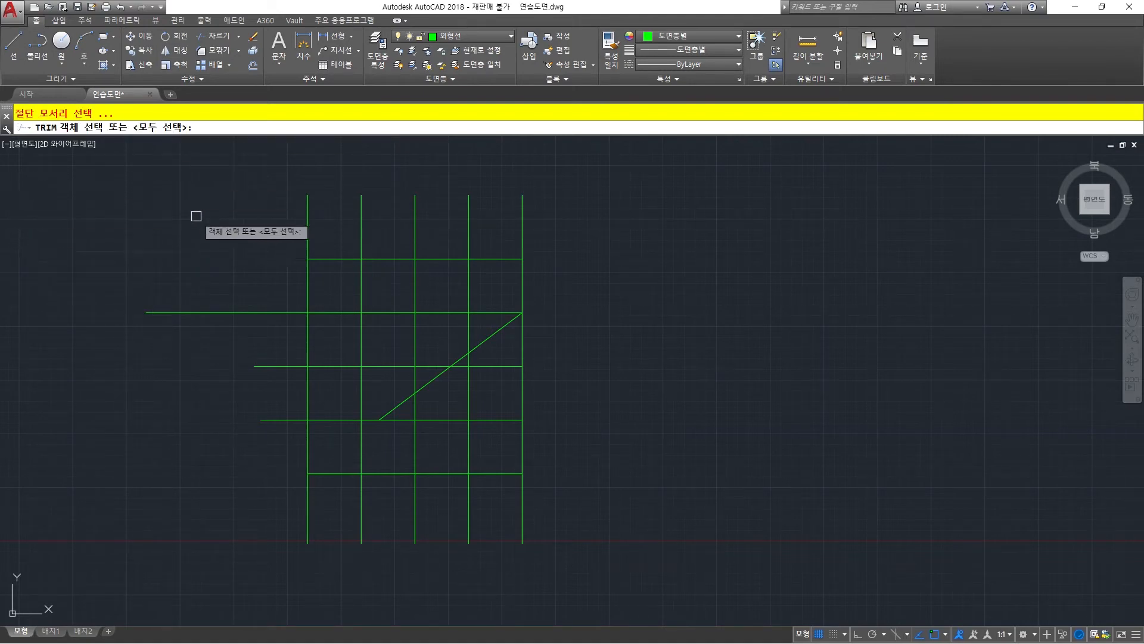
pyautogui.press('space')
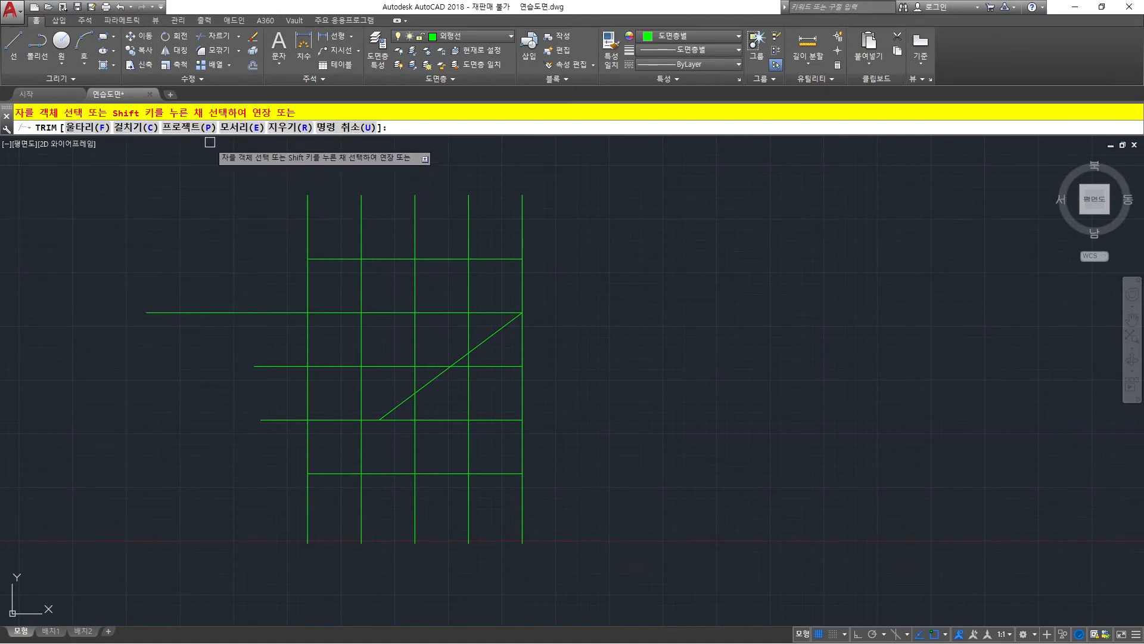
pyautogui.click(241, 128)
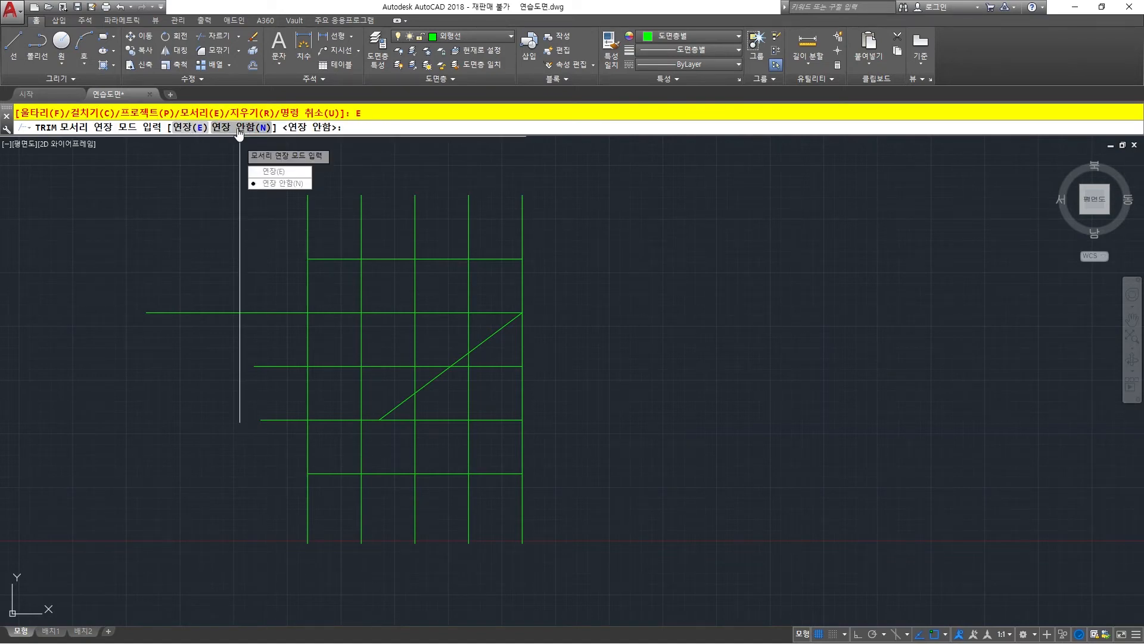
pyautogui.press('Escape')
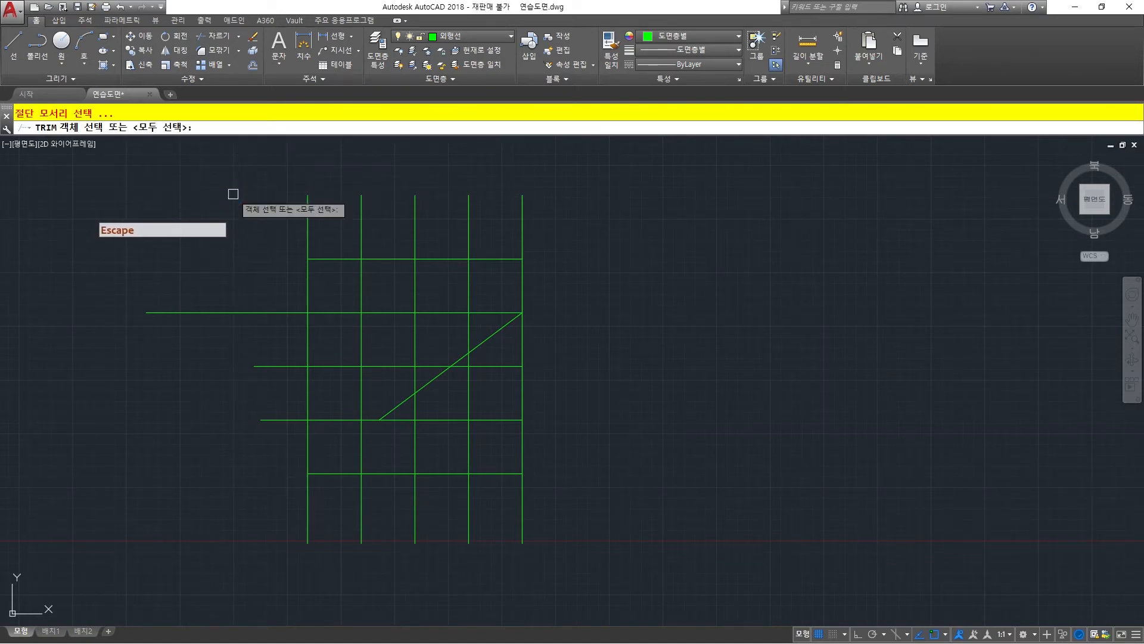
pyautogui.press('Return')
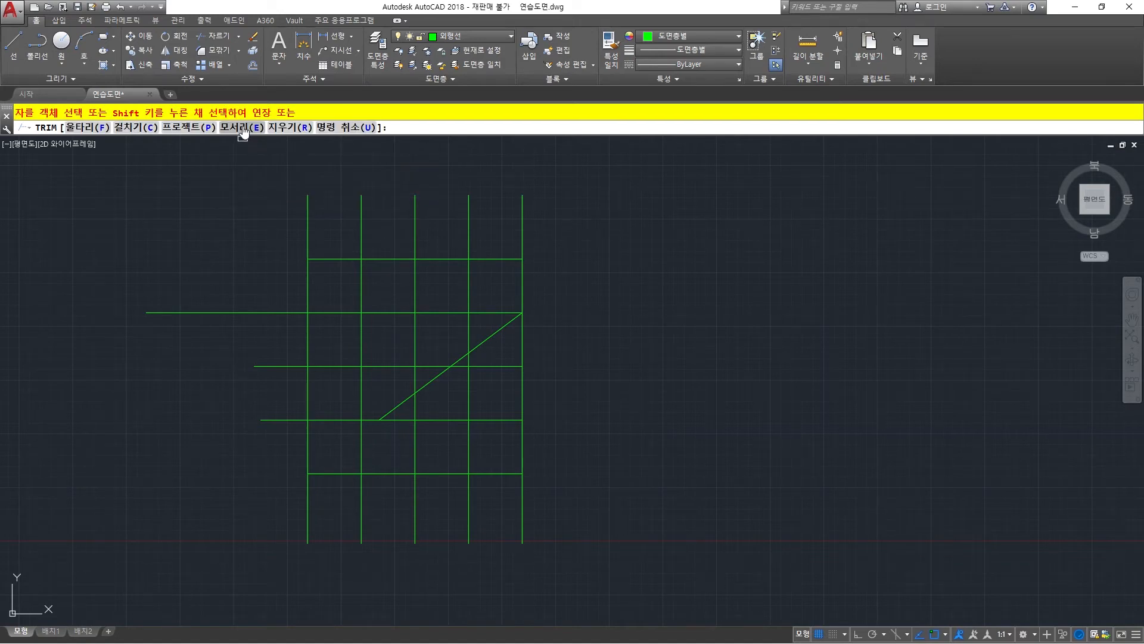
pyautogui.moveTo(269, 204); pyautogui.dragTo(302, 249, button='middle')
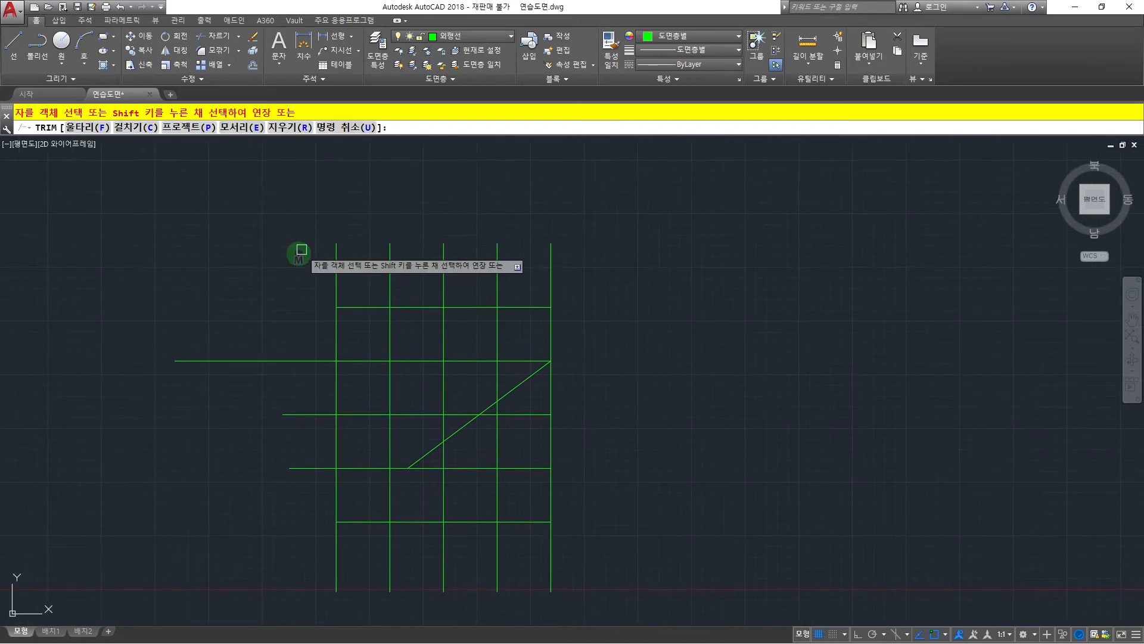
pyautogui.press('Escape')
pyautogui.press('Escape')
pyautogui.press('Escape')
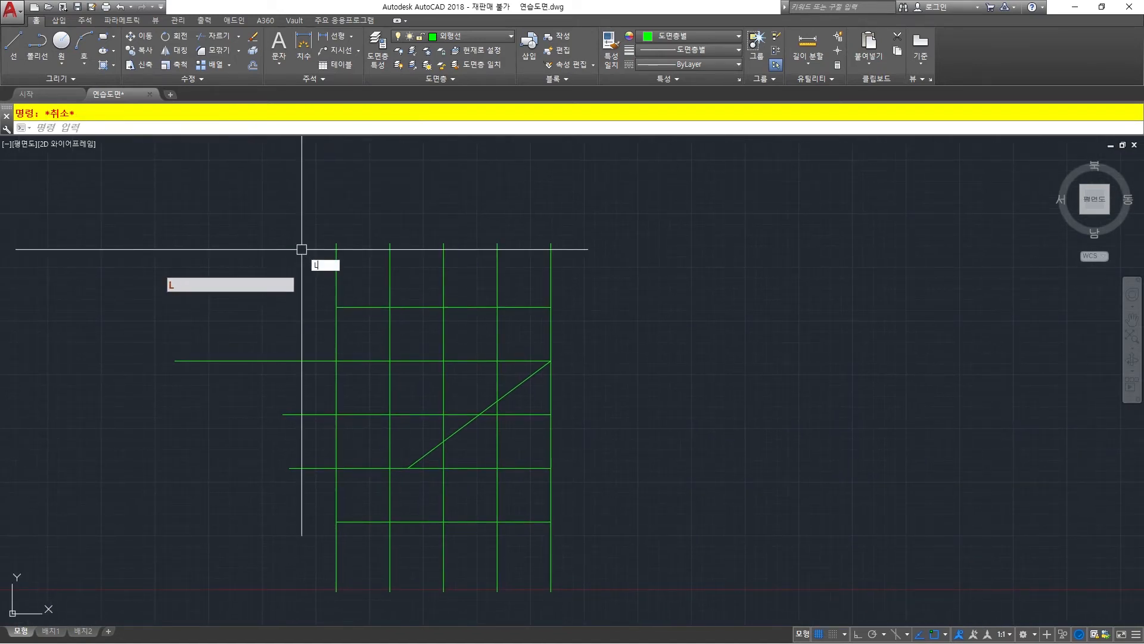
# Draw a detached horizontal line about 165 units long, above and to the right of the grid.
pyautogui.press('space')
pyautogui.click(726, 169)
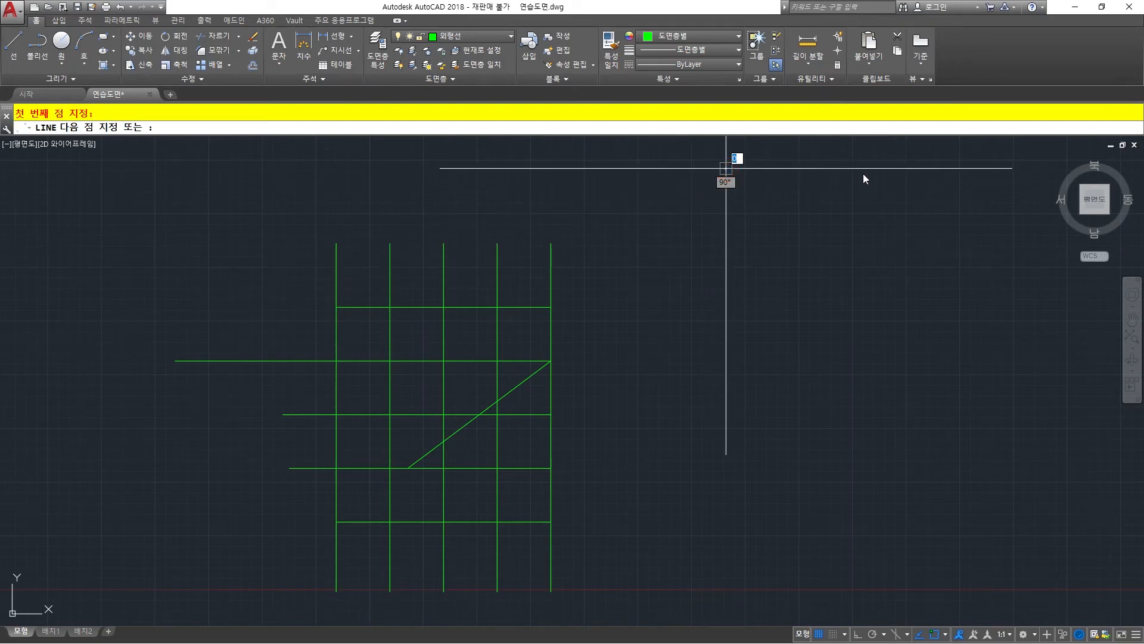
pyautogui.click(903, 169)
pyautogui.press('Escape')
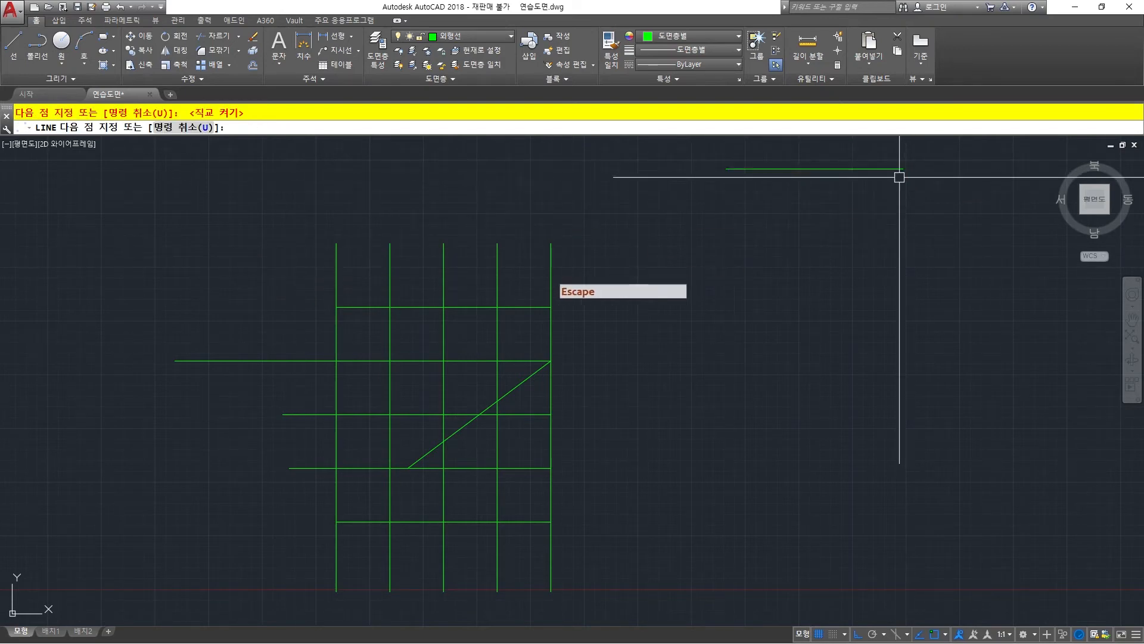
# Stretch the upper end of the grid's rightmost vertical straight up to roughly the height of the detached horizontal line.
pyautogui.press('Escape')
pyautogui.click(550, 249)
pyautogui.click(550, 243)
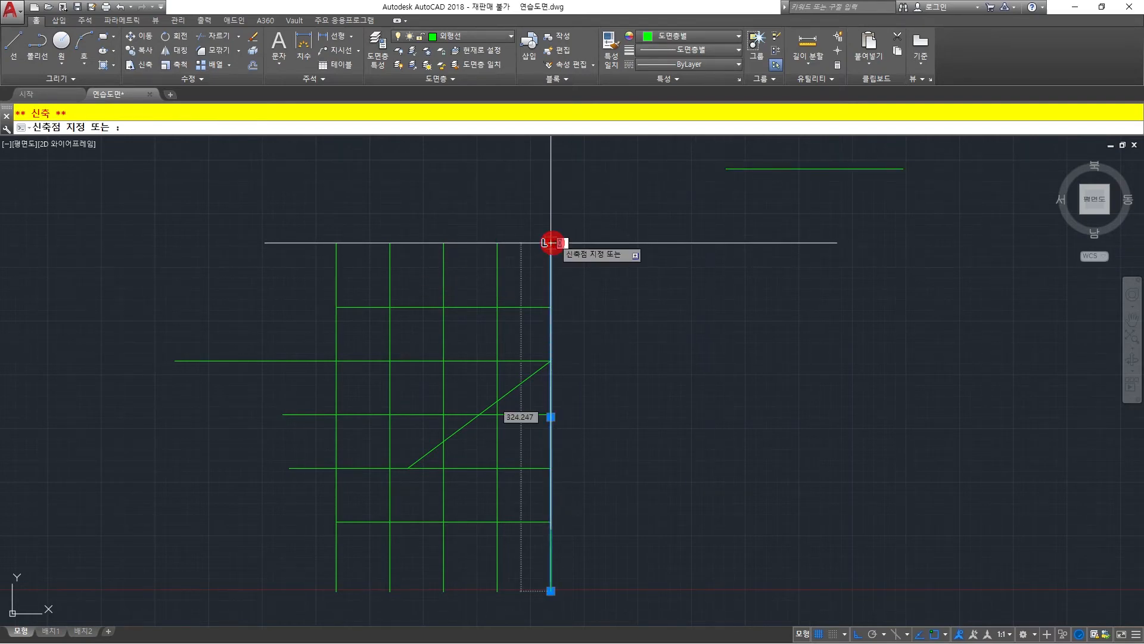
pyautogui.click(551, 175)
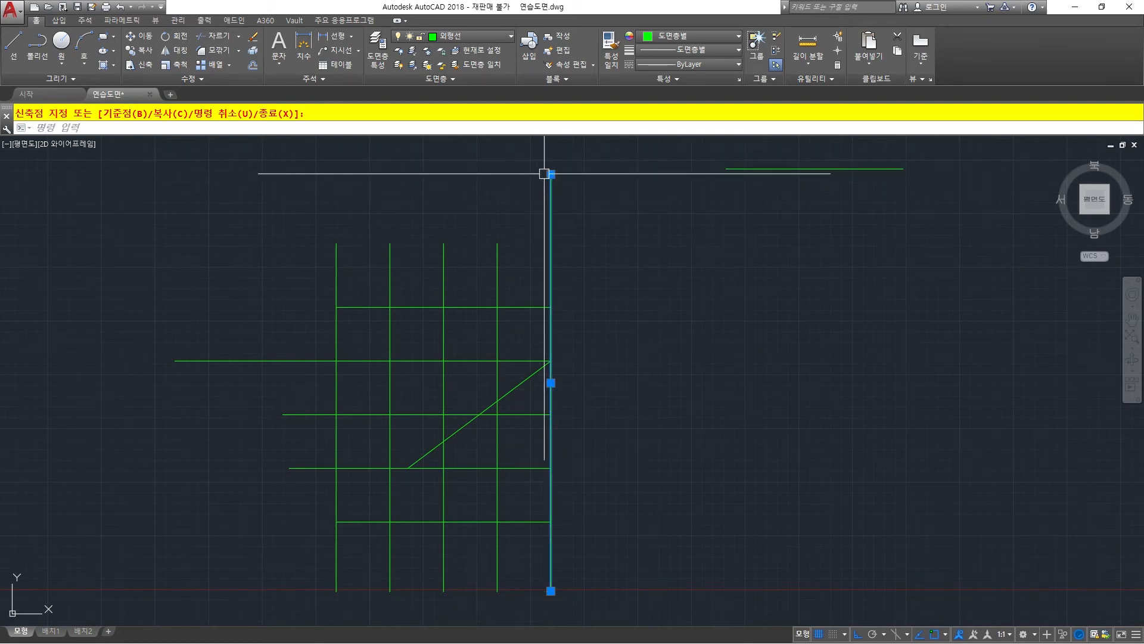
pyautogui.click(751, 169)
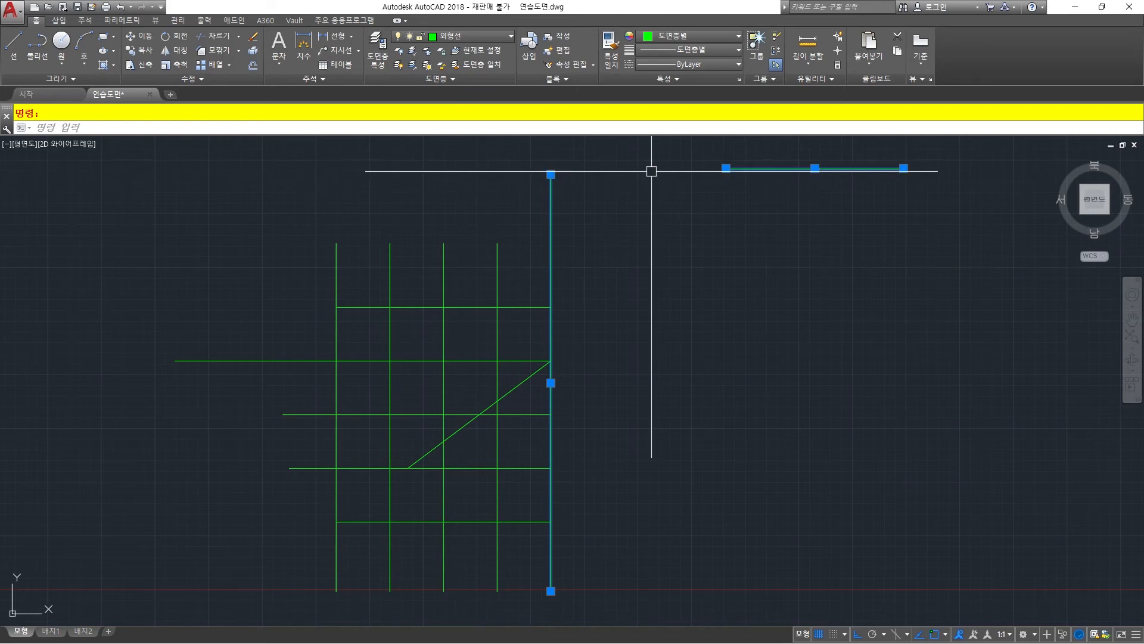
pyautogui.press('Escape')
pyautogui.press('Escape')
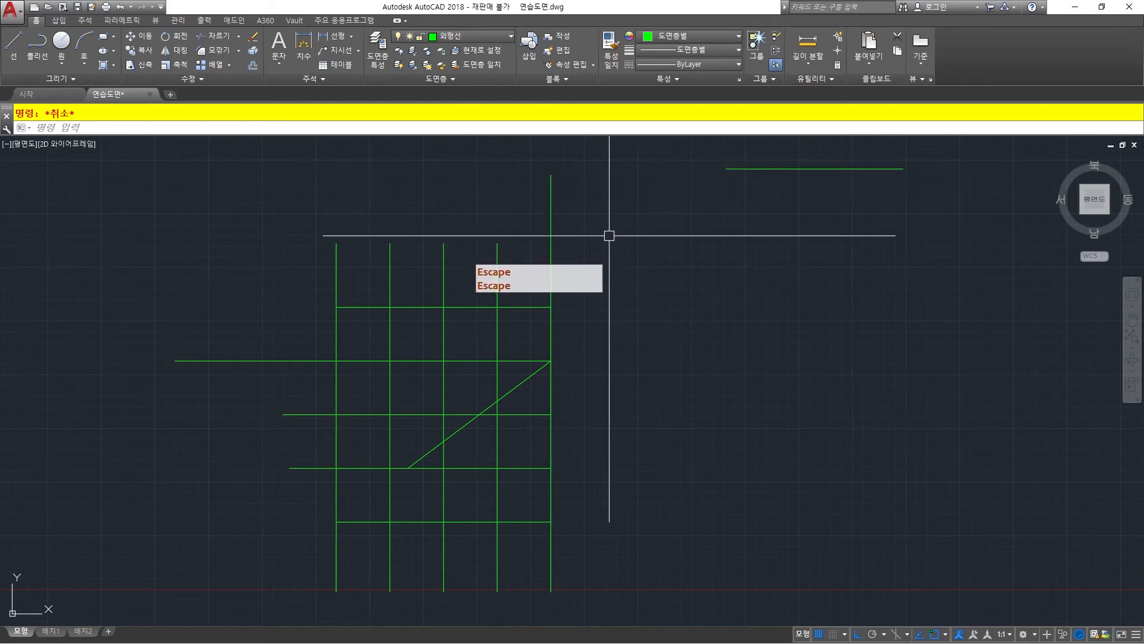
# Undo the grip stretch of the rightmost vertical.
pyautogui.write('u')
pyautogui.press('space')
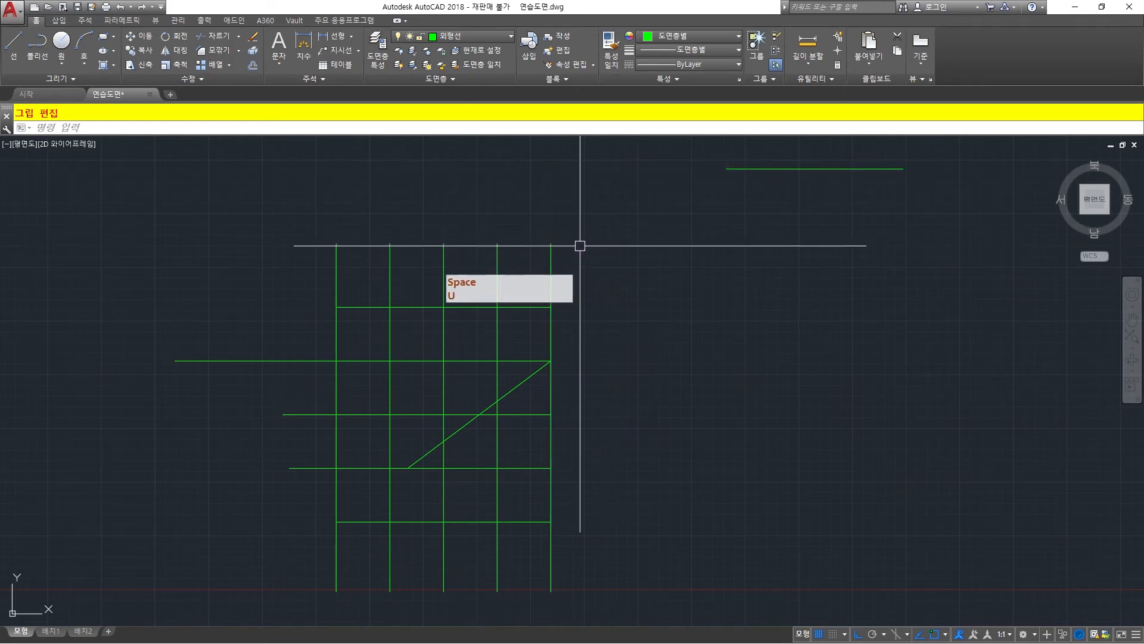
pyautogui.press('Escape')
pyautogui.press('Escape')
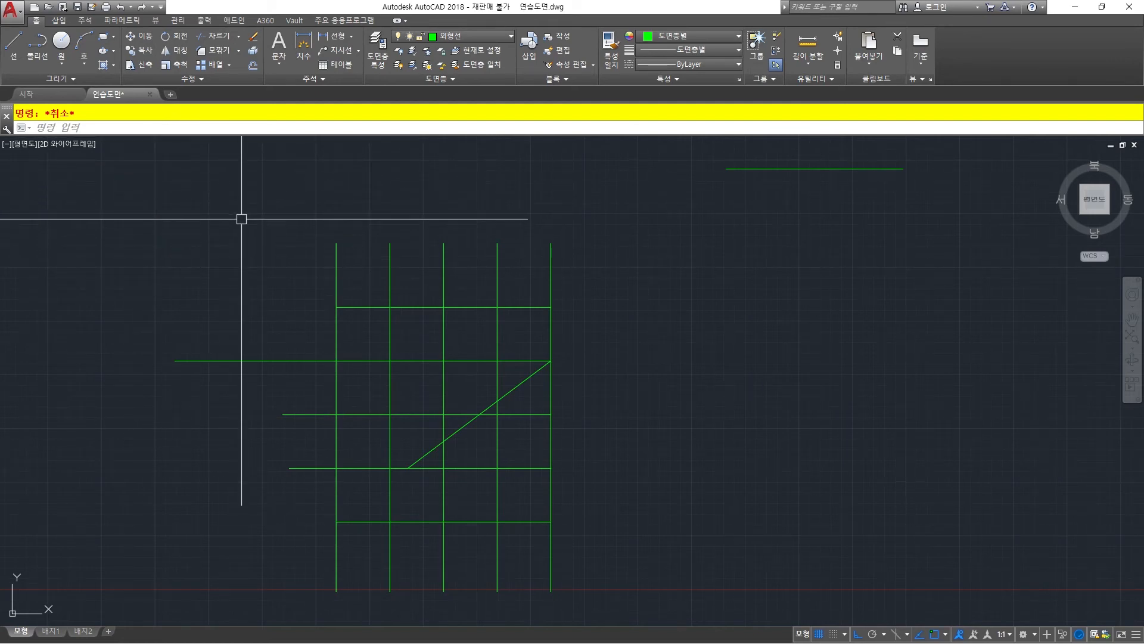
# Start Extend with the detached horizontal line as boundary edge and set the Edge option to Extend.
pyautogui.write('x')
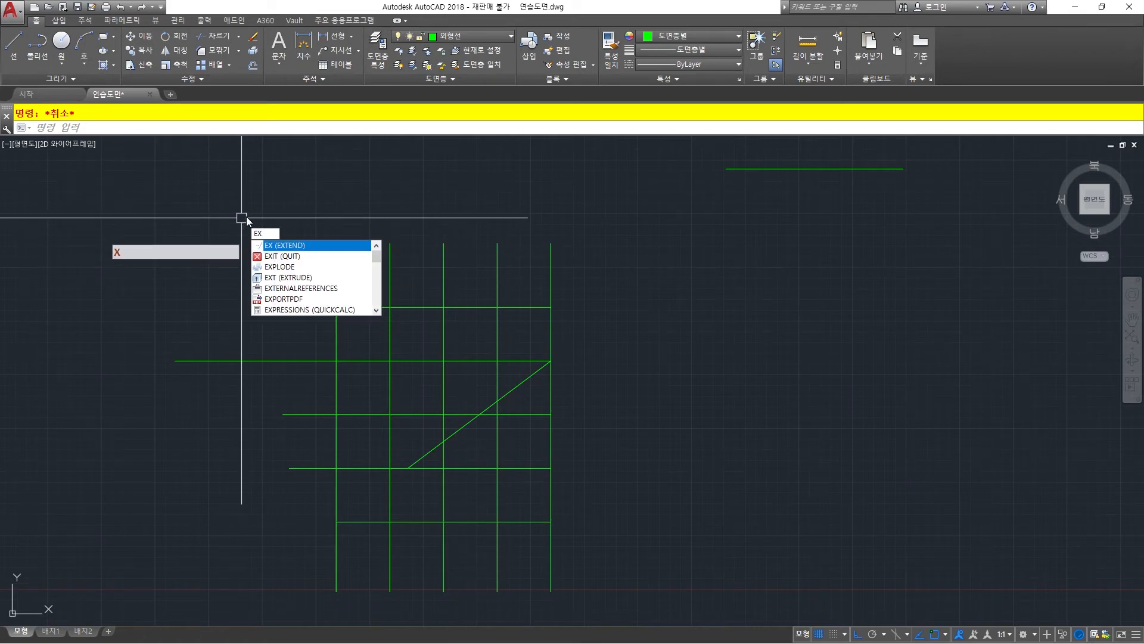
pyautogui.press('space')
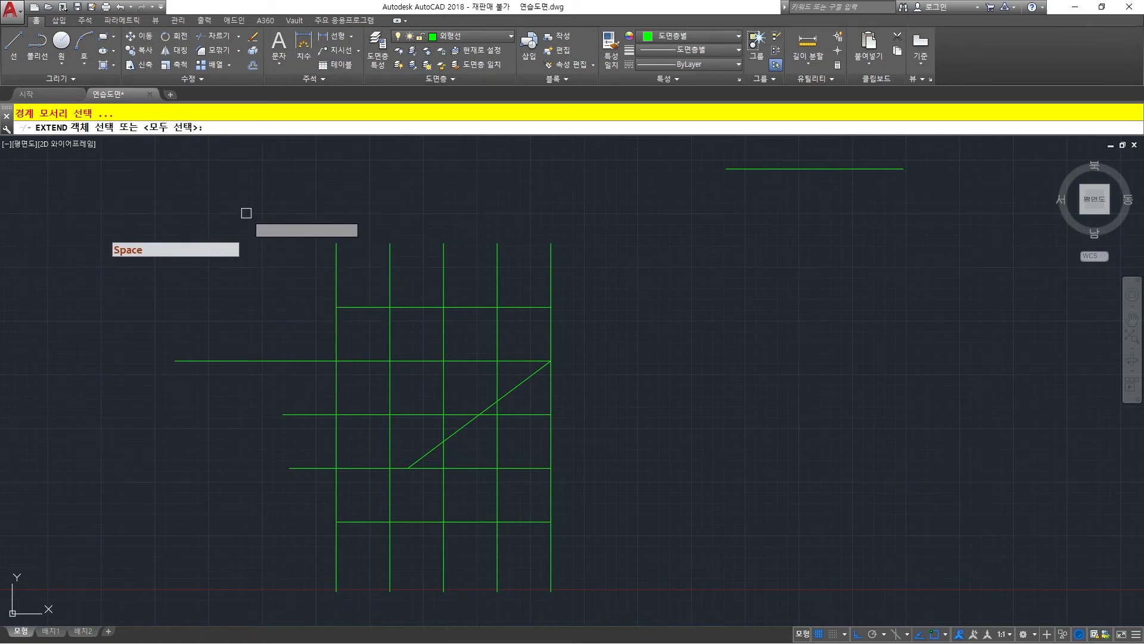
pyautogui.click(750, 169)
pyautogui.rightClick(519, 209)
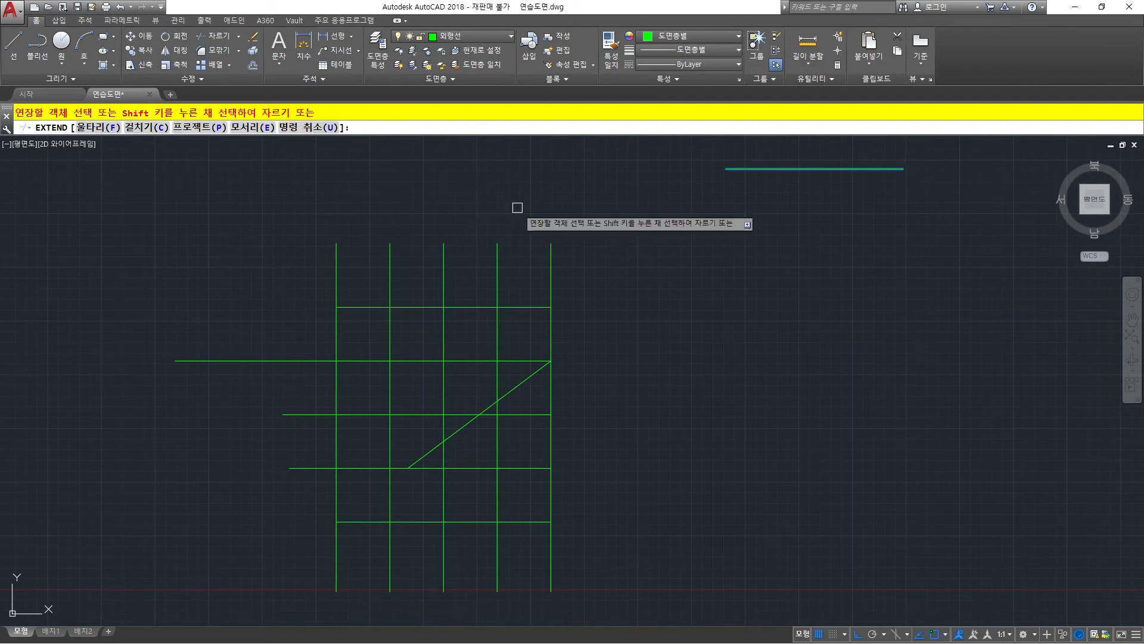
pyautogui.click(253, 128)
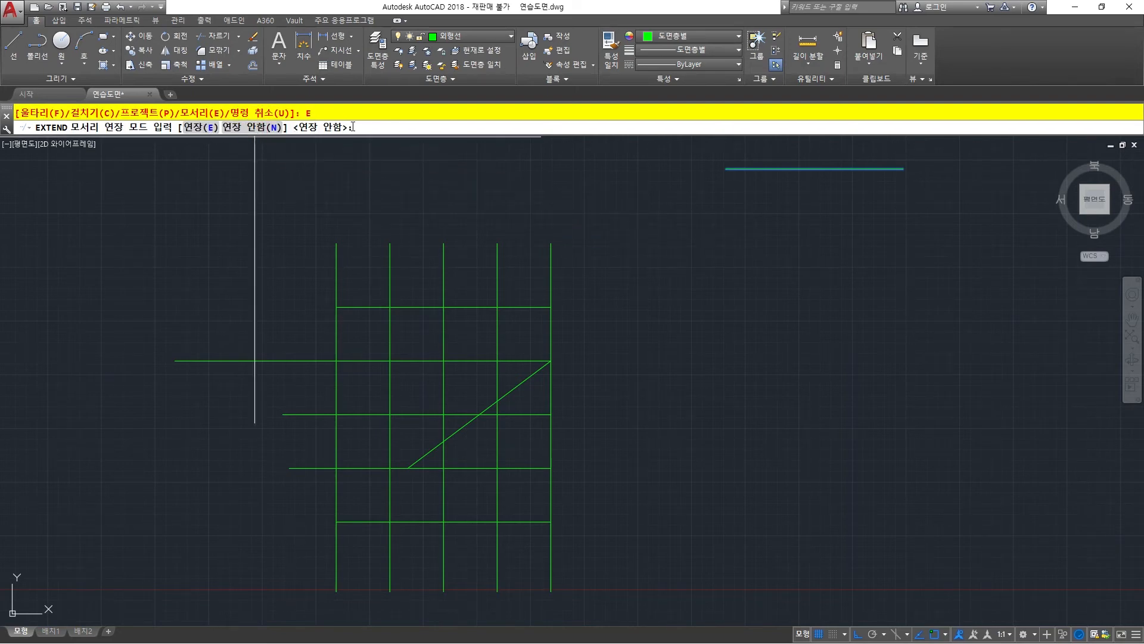
pyautogui.click(203, 128)
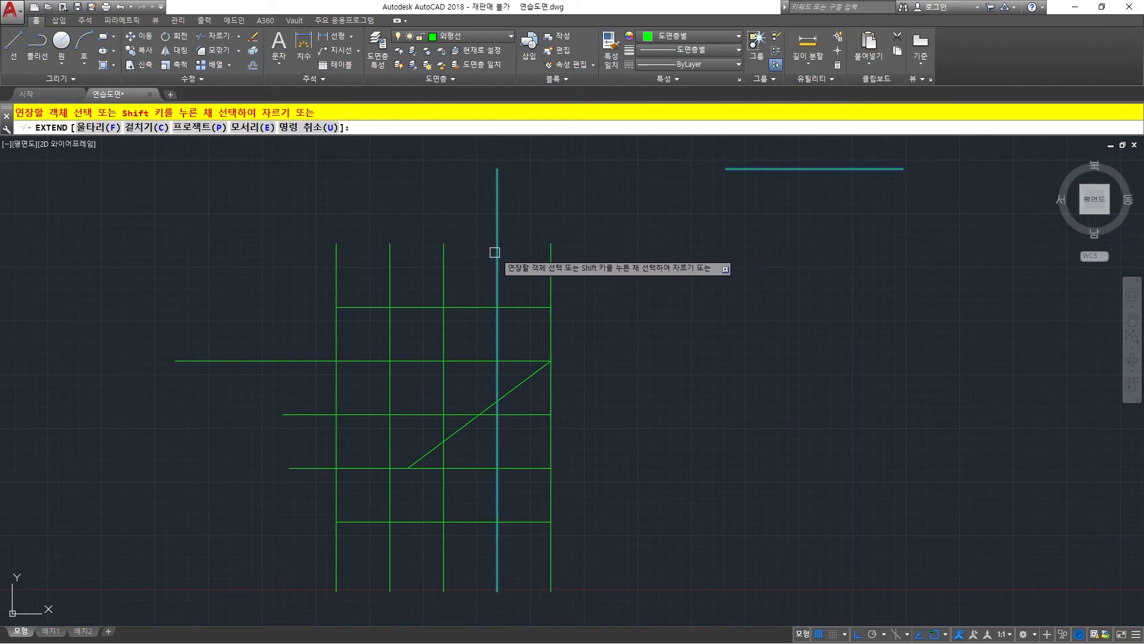
# Preview how the grid's verticals would extend to the detached line's implied edge, and leave Extend without picking any.
pyautogui.scroll(-2, 385, 257)
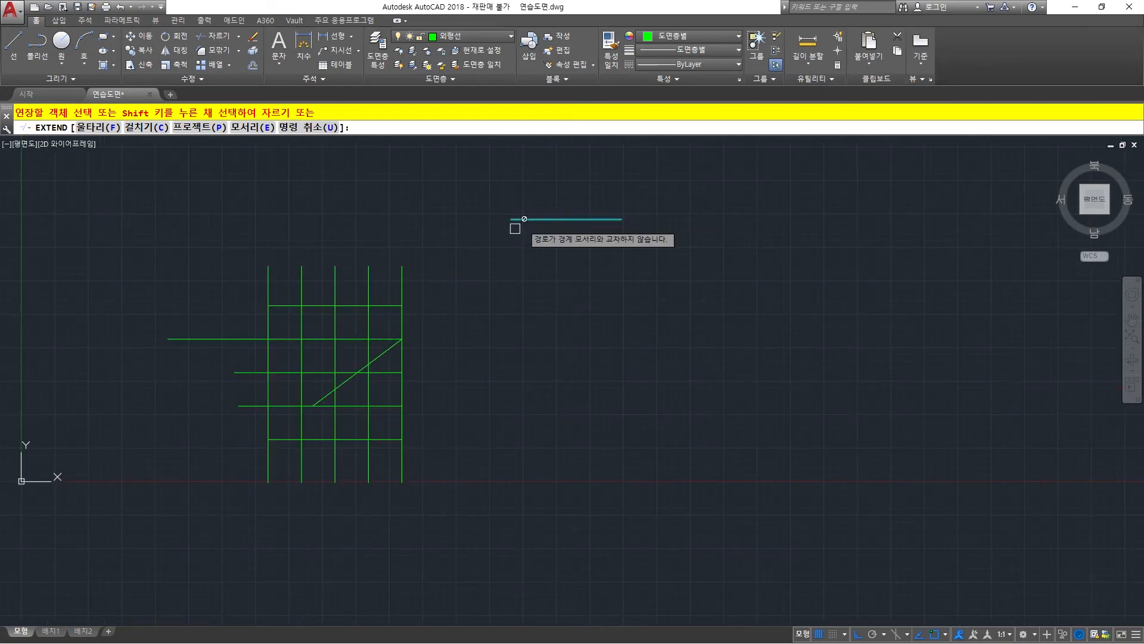
pyautogui.scroll(-2, 514, 233)
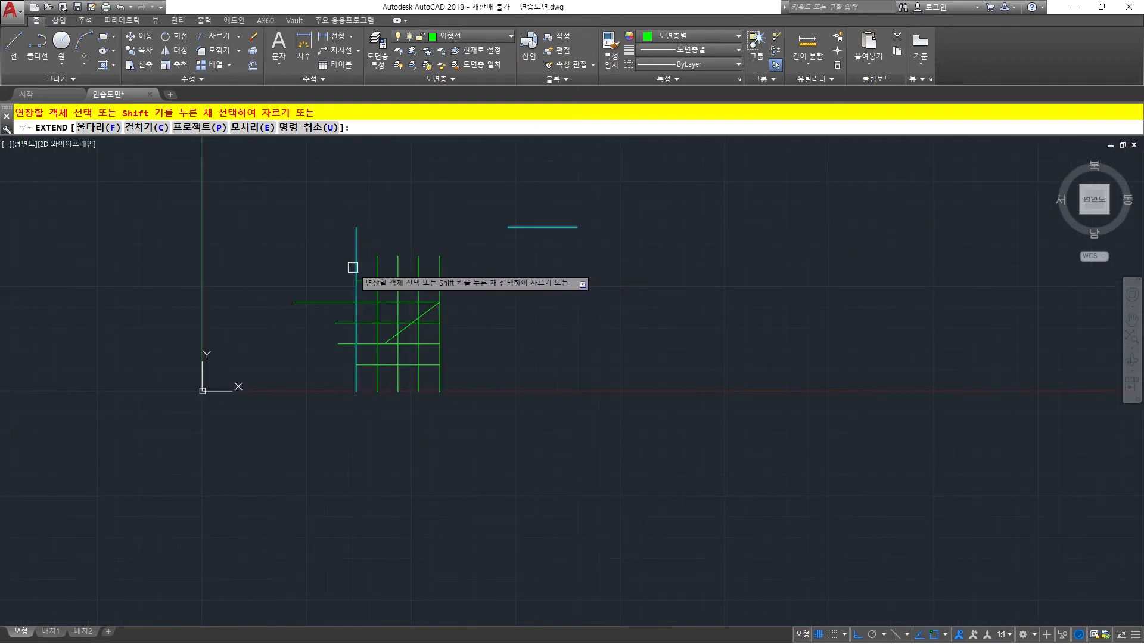
pyautogui.moveTo(414, 220); pyautogui.dragTo(391, 259, button='middle')
pyautogui.scroll(4, 452, 286)
pyautogui.press('Escape')
pyautogui.press('Escape')
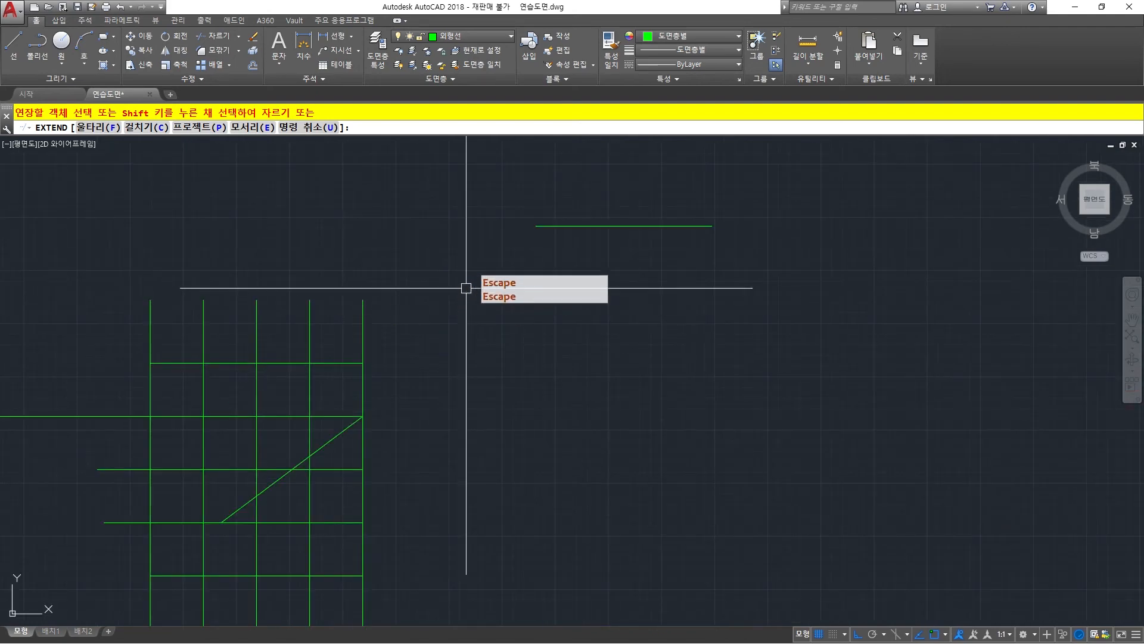
# With Ortho off, tilt the detached line by stretching its left end down and outward, and move it up by its midpoint.
pyautogui.click(634, 226)
pyautogui.click(537, 225)
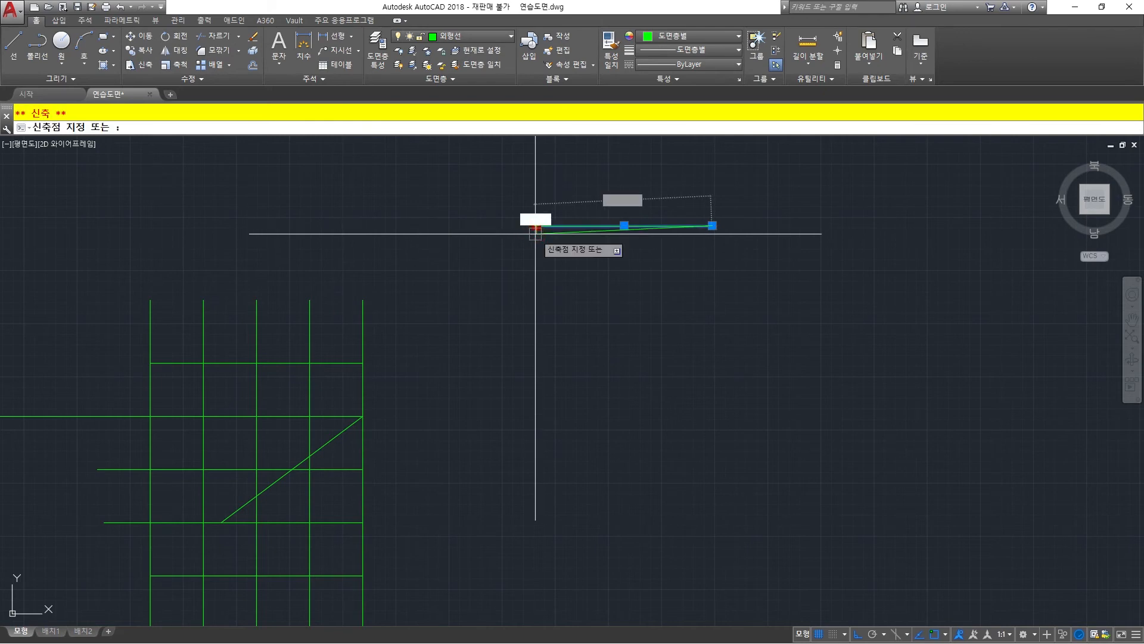
pyautogui.press('F8')
pyautogui.click(482, 268)
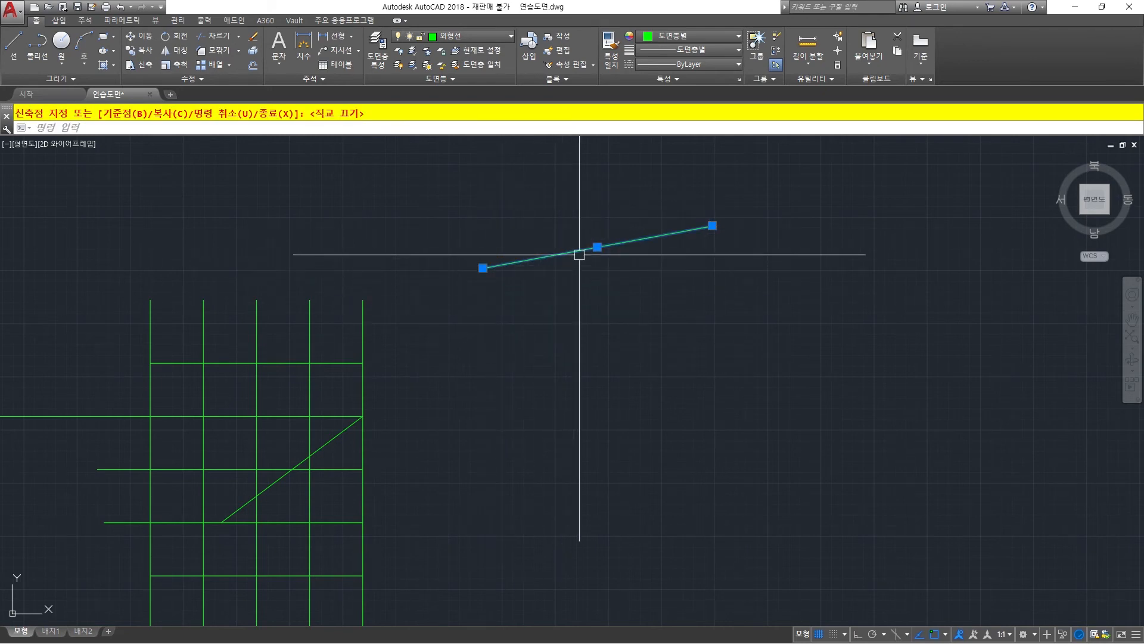
pyautogui.click(597, 246)
pyautogui.click(597, 189)
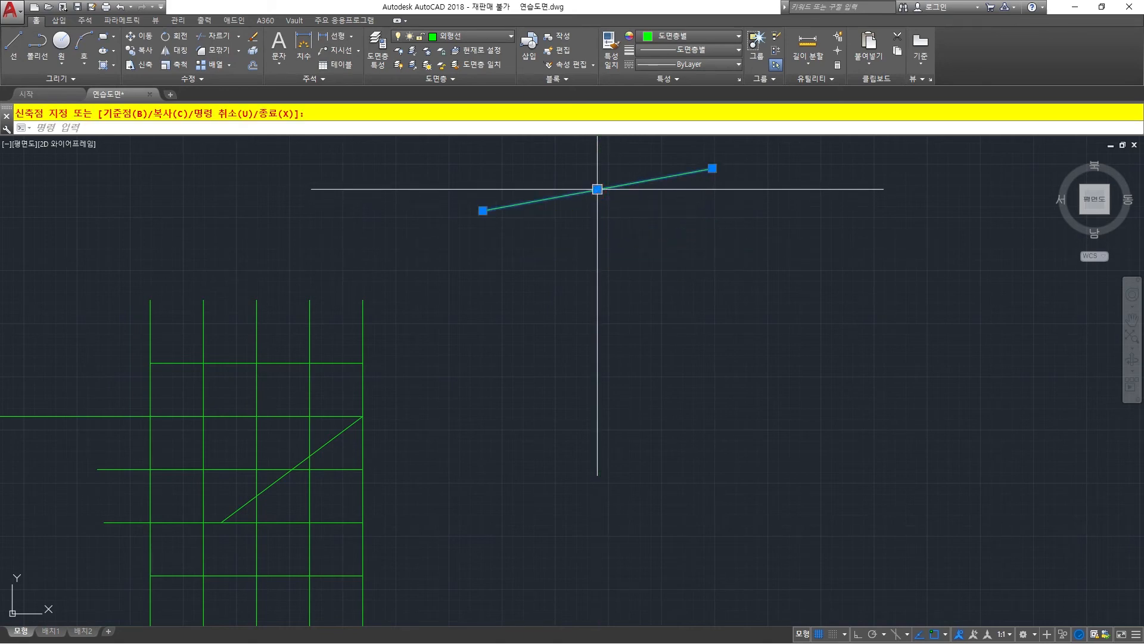
pyautogui.press('Escape')
pyautogui.moveTo(527, 278); pyautogui.dragTo(576, 298, button='middle')
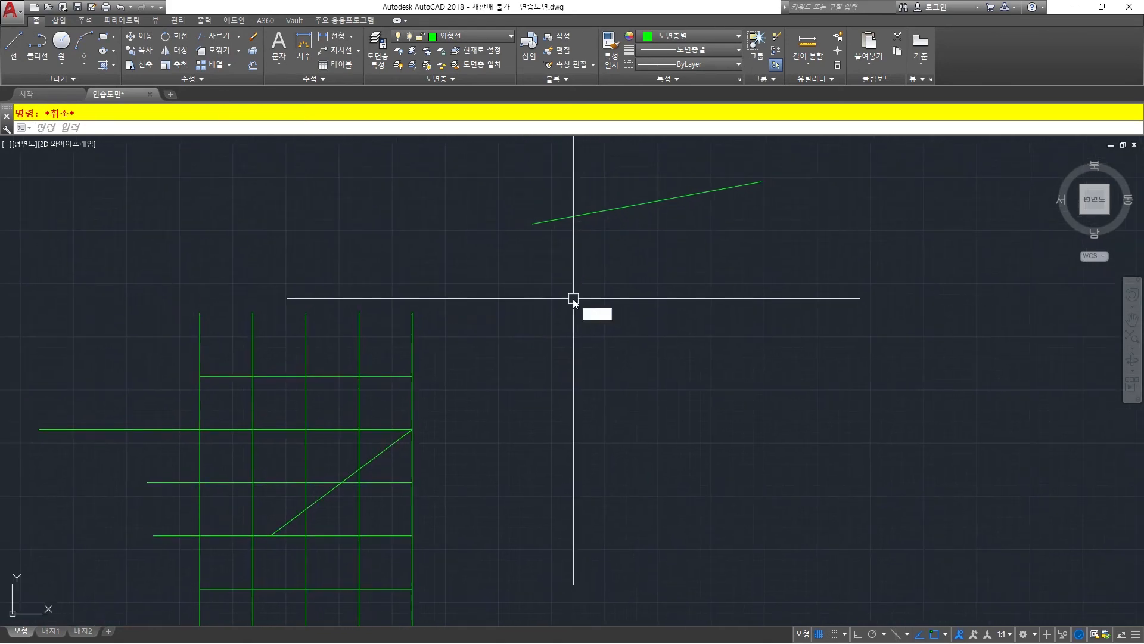
# Extend the upper ends of all five grid verticals to the implied edge of the tilted detached line.
pyautogui.write('ex')
pyautogui.press('Return')
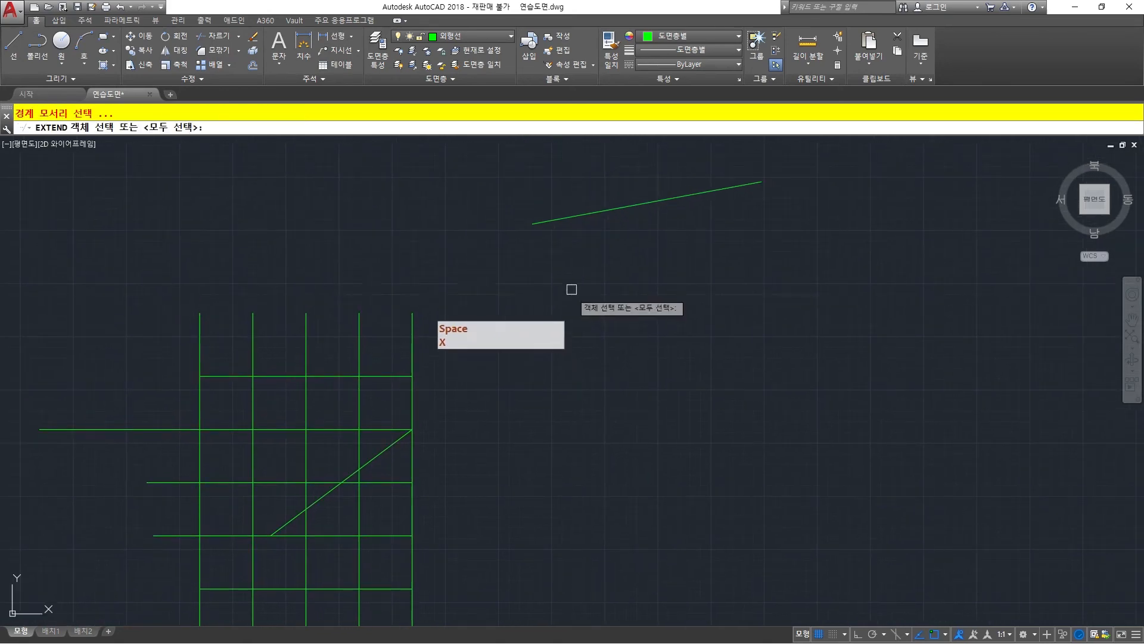
pyautogui.click(564, 218)
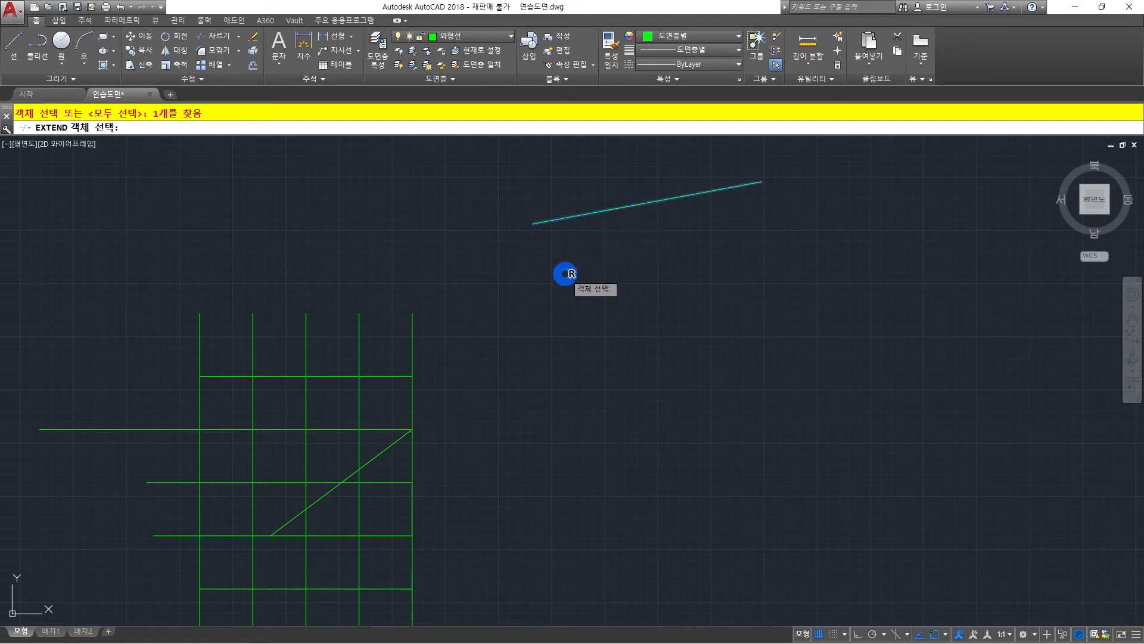
pyautogui.rightClick(565, 274)
pyautogui.click(412, 329)
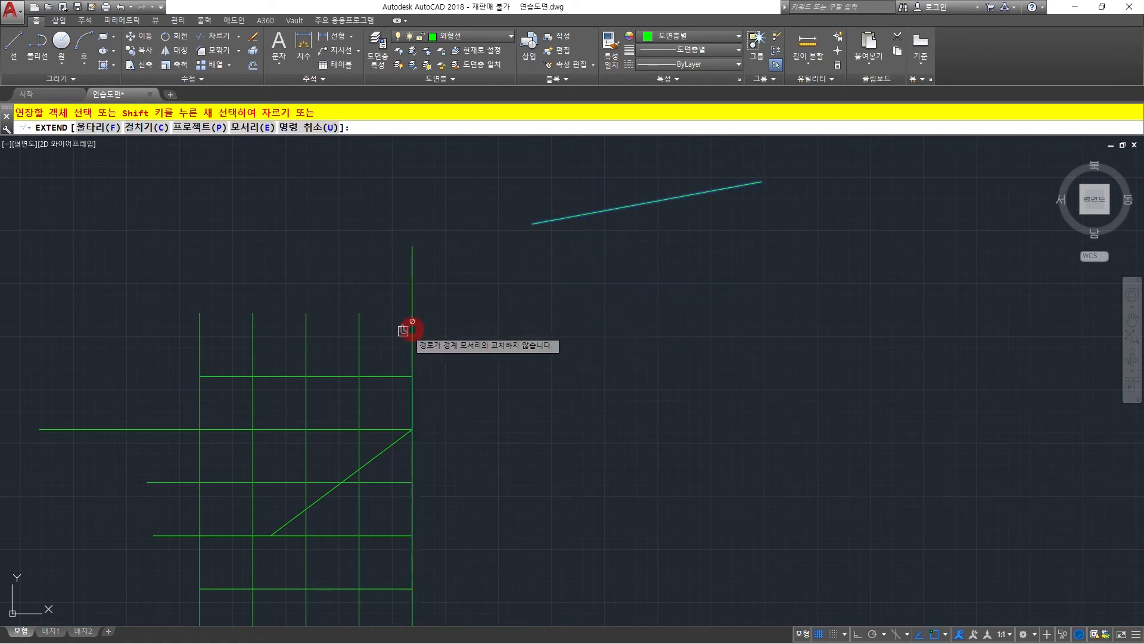
pyautogui.click(359, 332)
pyautogui.click(306, 334)
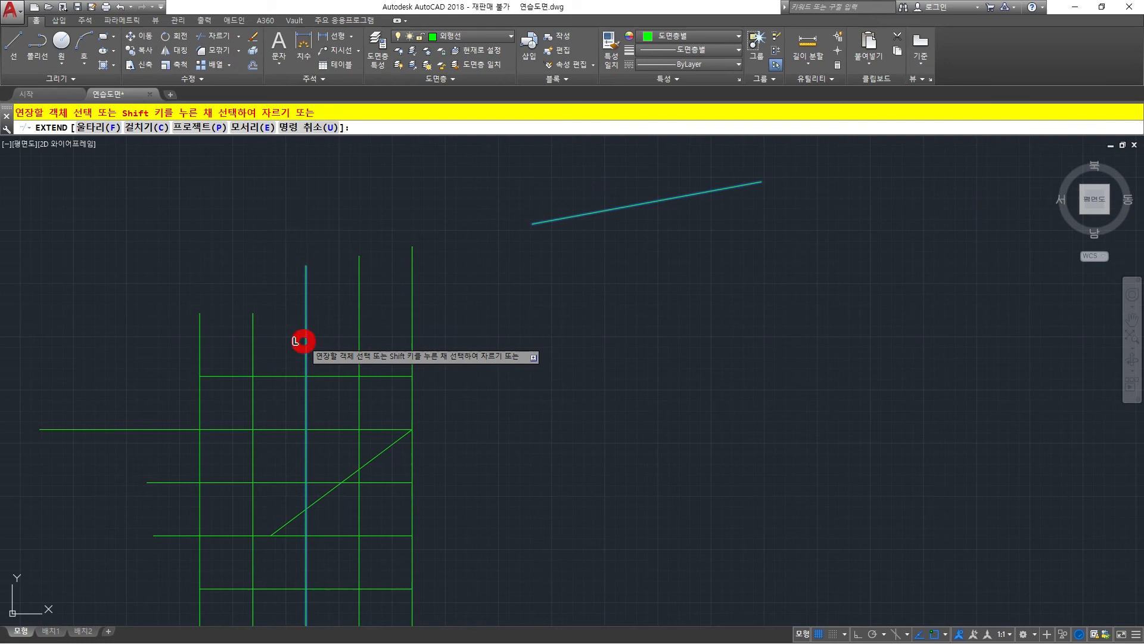
pyautogui.click(246, 341)
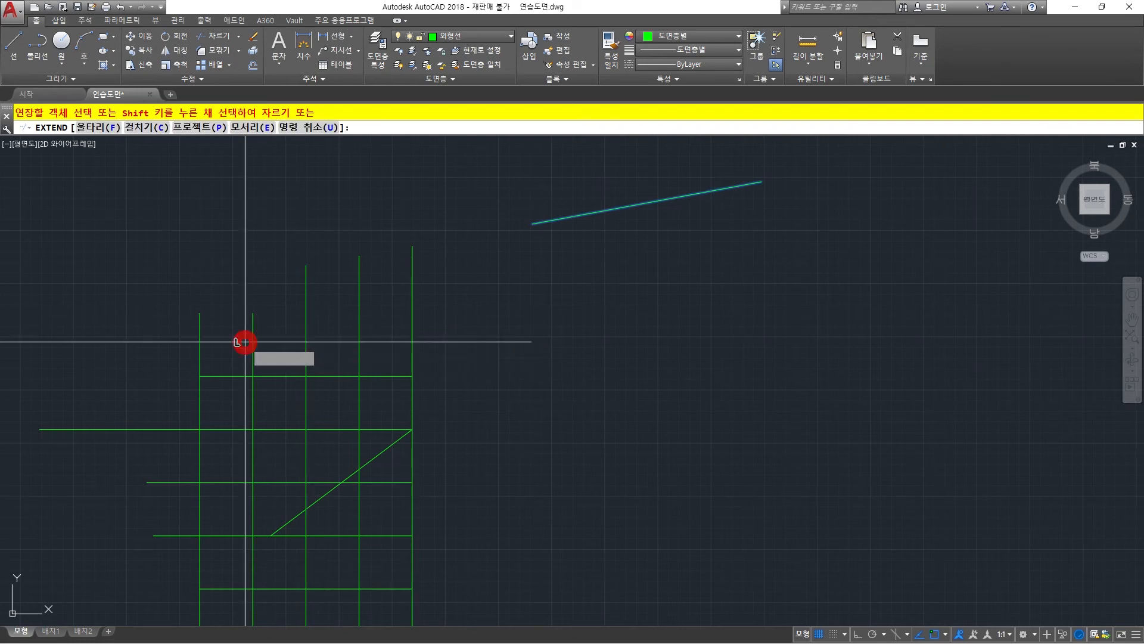
pyautogui.click(199, 340)
pyautogui.rightClick(222, 334)
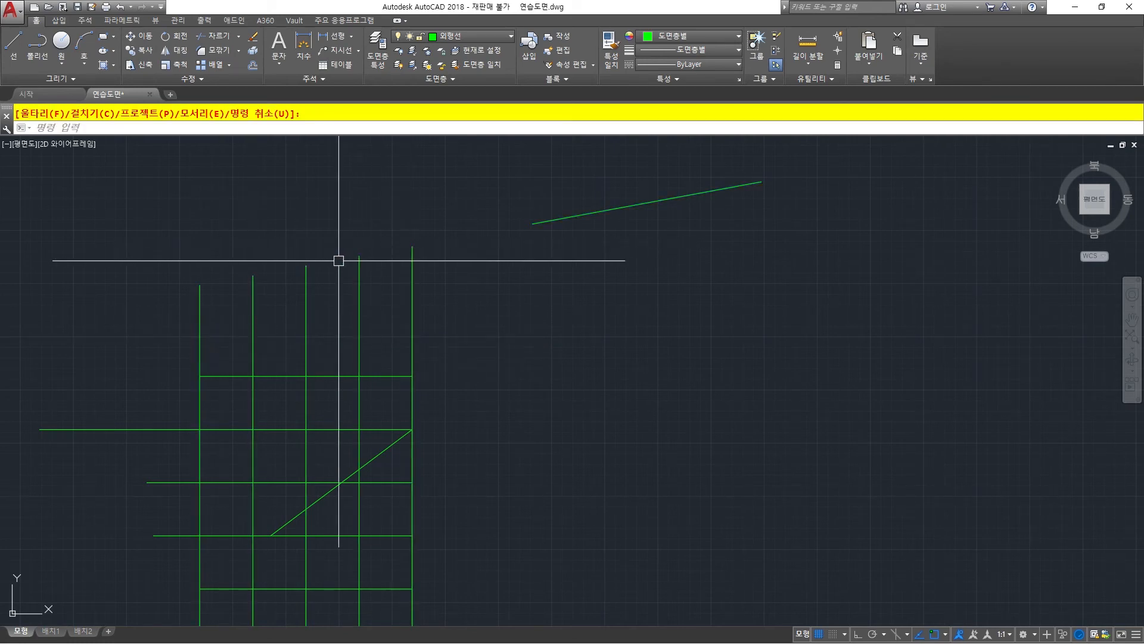
# Stretch the tilted line's left end to the upper endpoint of the leftmost vertical.
pyautogui.click(533, 223)
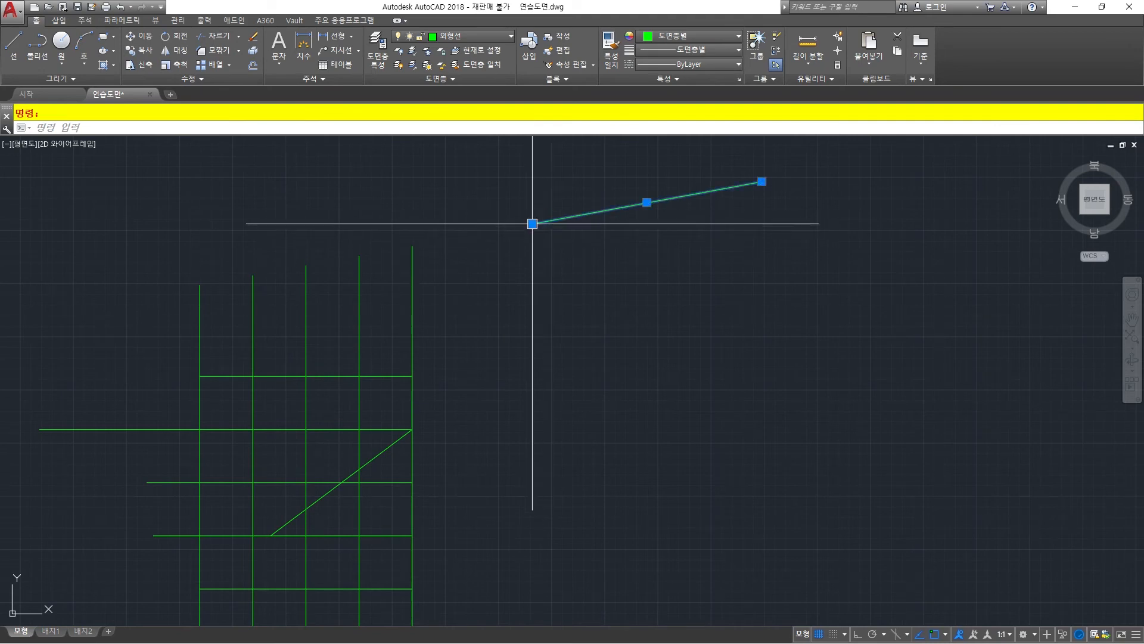
pyautogui.click(532, 224)
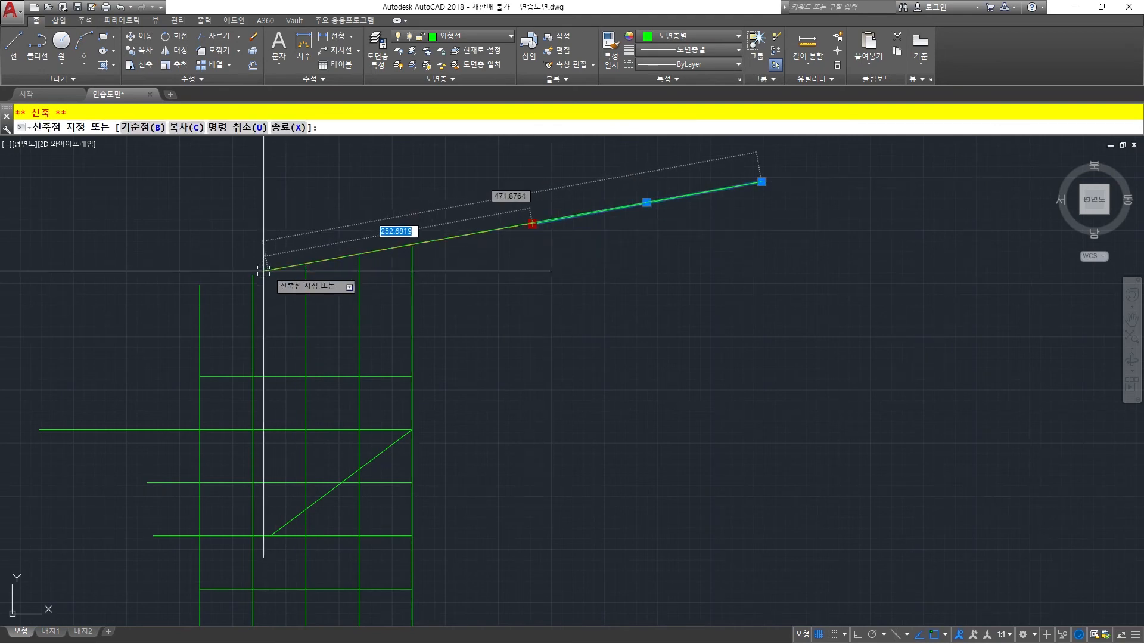
pyautogui.click(200, 284)
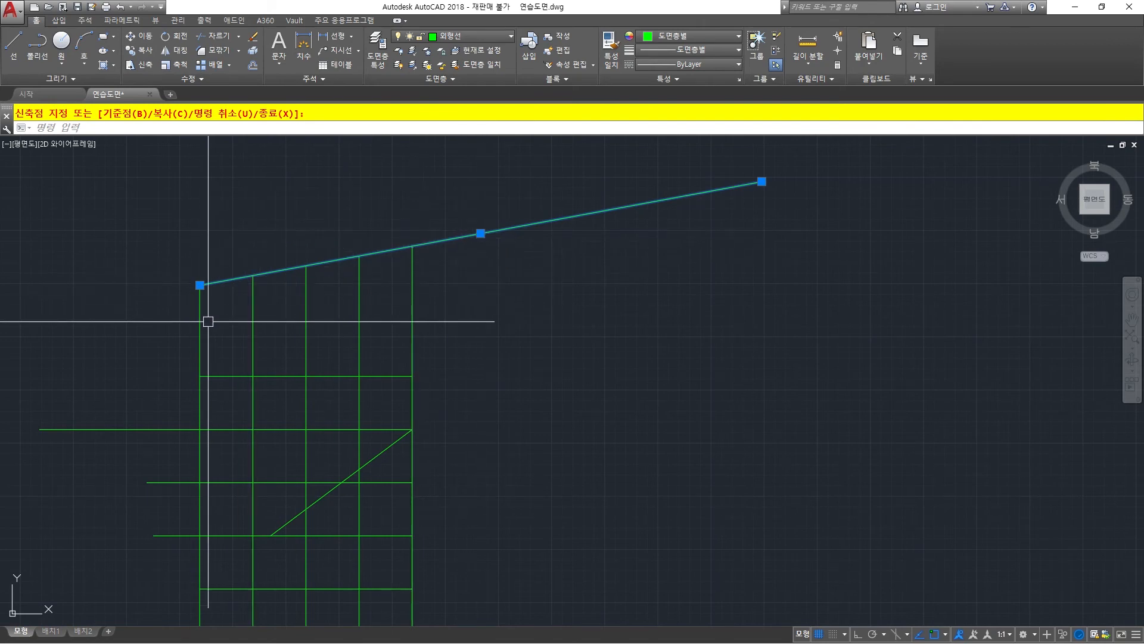
pyautogui.press('Escape')
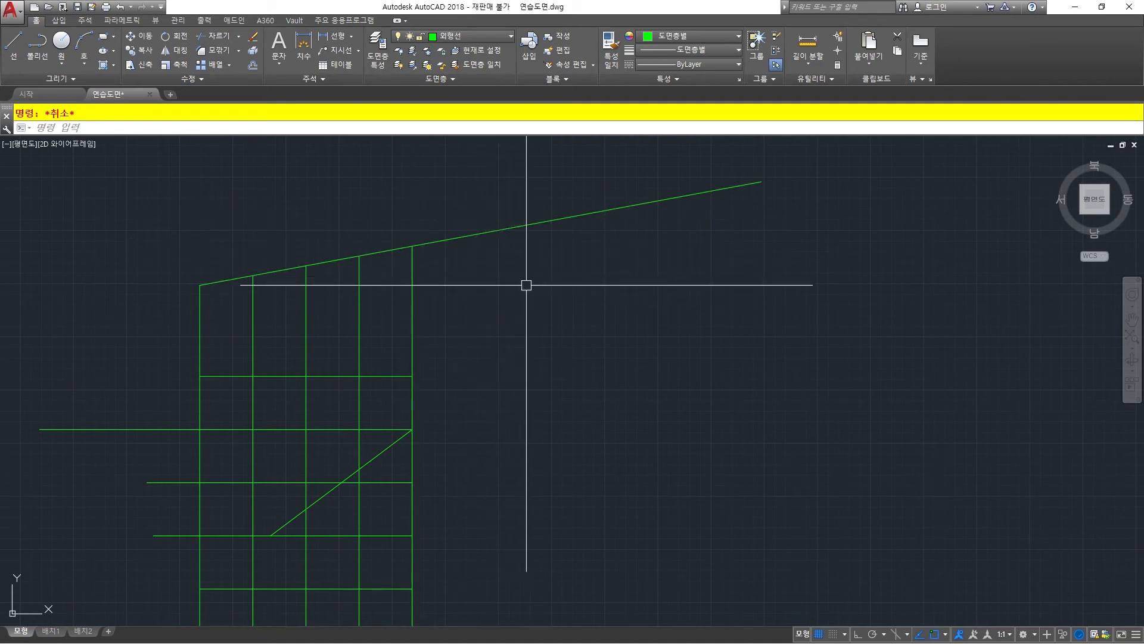
# Draw a detached line sloping gently down to the right, beside the grid and below the long tilted line.
pyautogui.press('space')
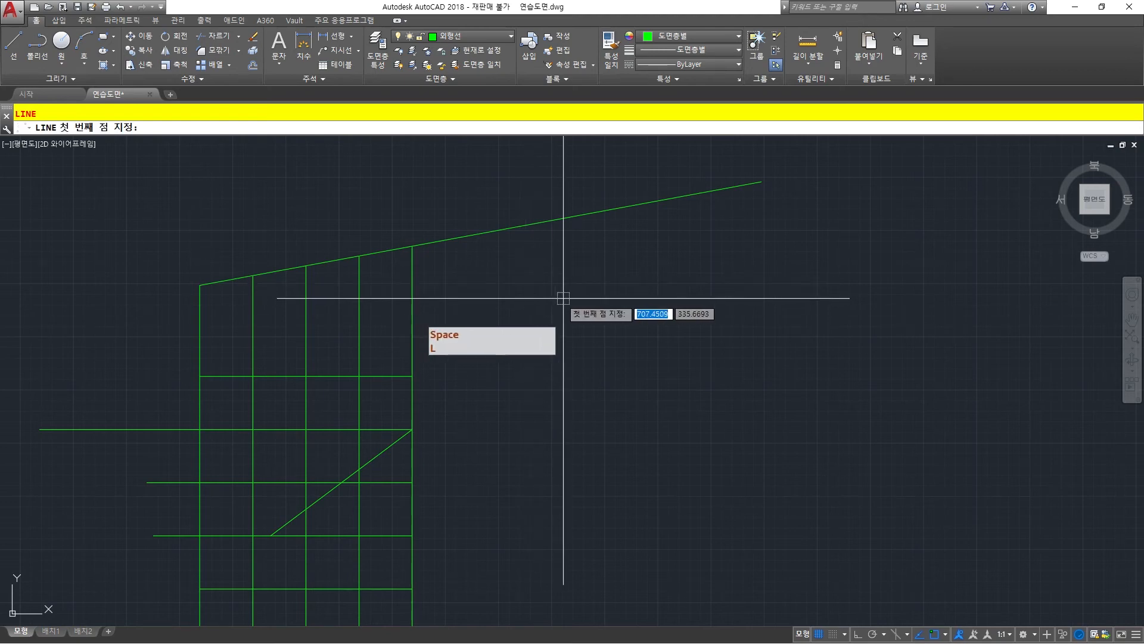
pyautogui.click(575, 298)
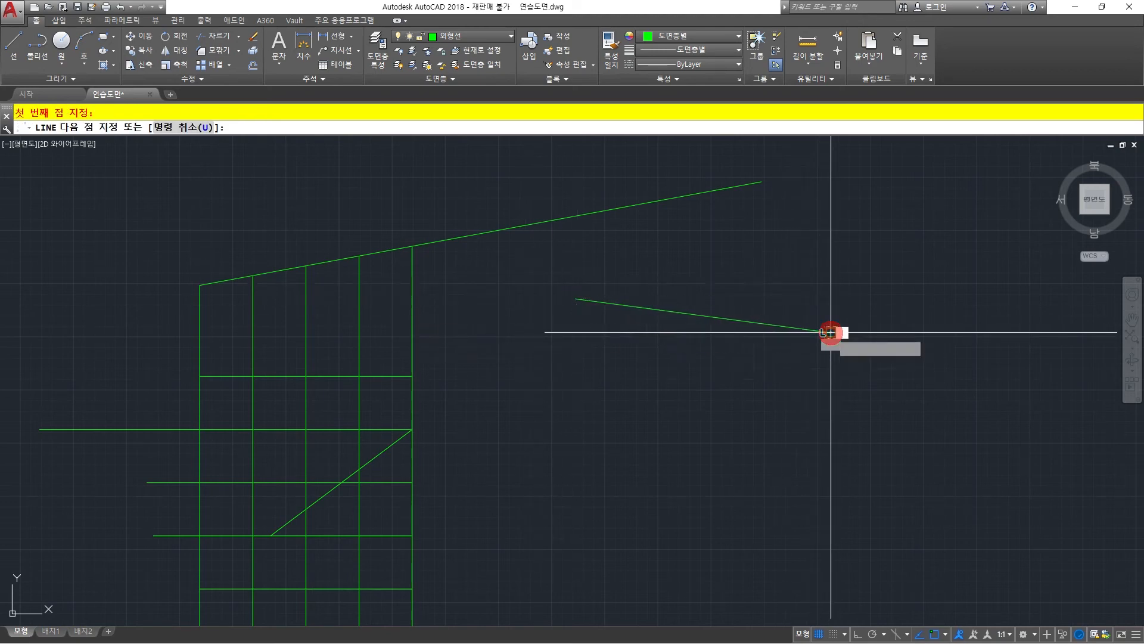
pyautogui.click(830, 333)
pyautogui.press('space')
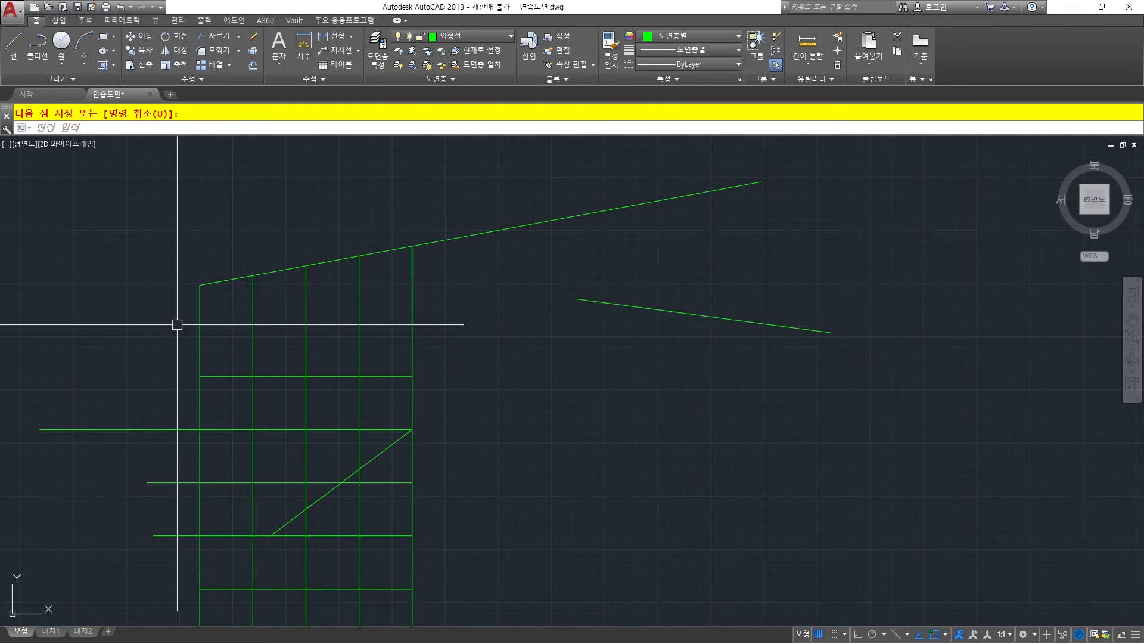
# Trim the two rightmost grid verticals below the implied edge of the short detached sloping line.
pyautogui.press('Escape')
pyautogui.write('t')
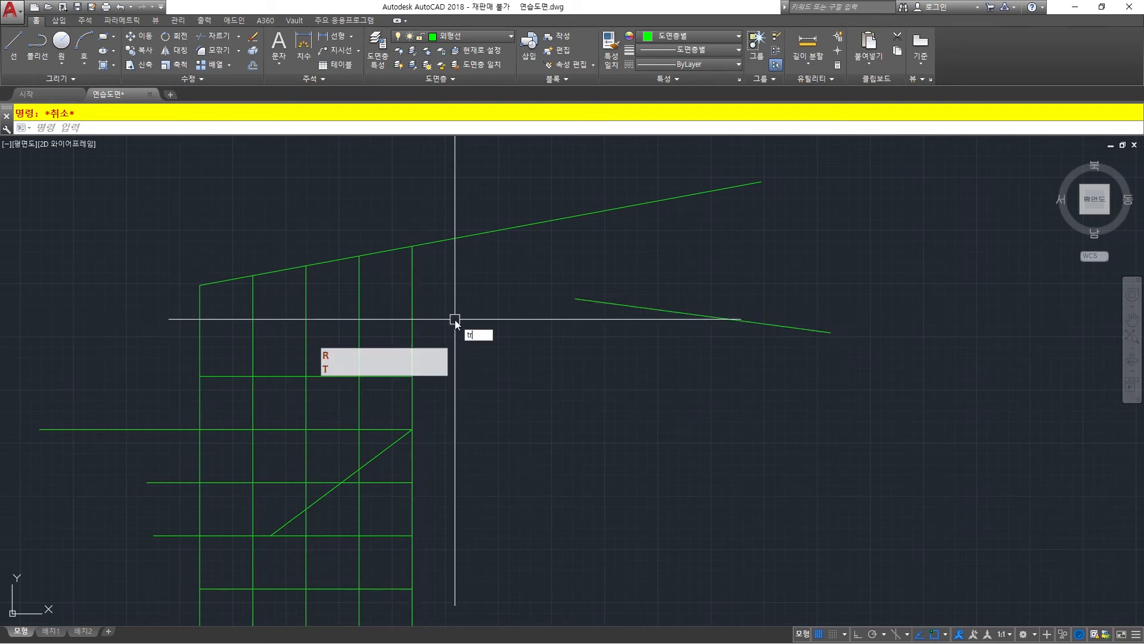
pyautogui.write('r')
pyautogui.press('space')
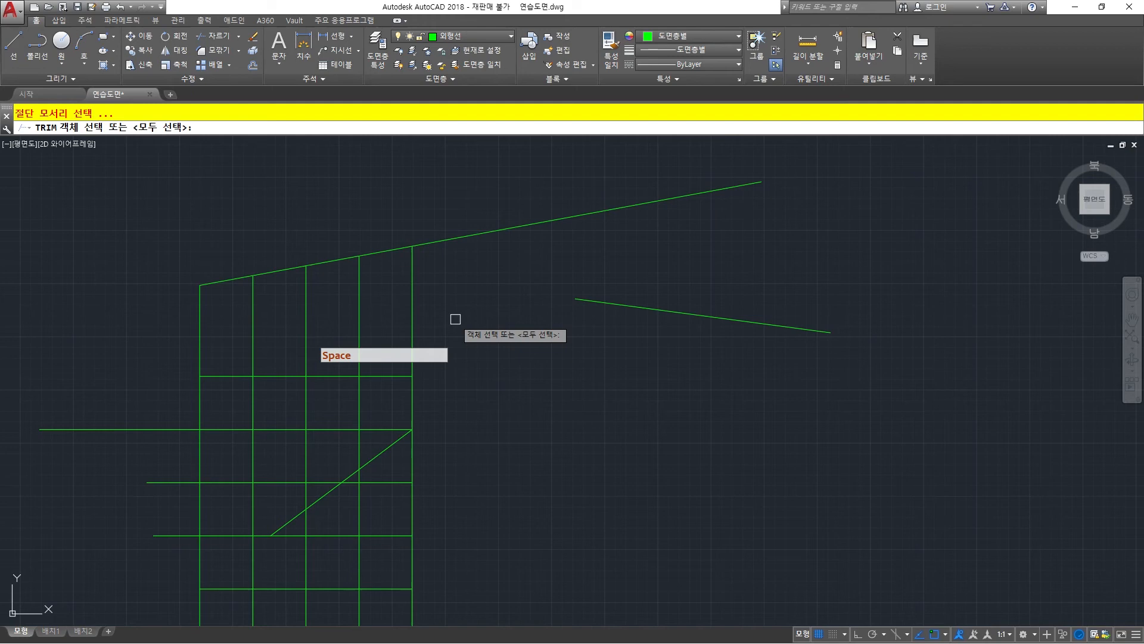
pyautogui.click(638, 306)
pyautogui.rightClick(506, 323)
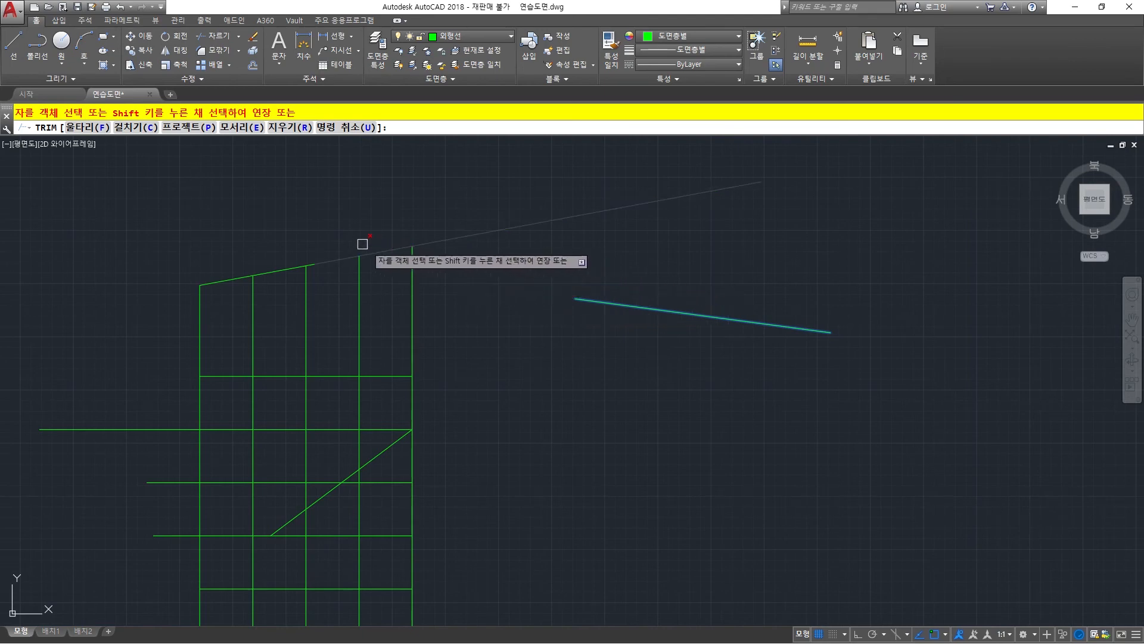
pyautogui.click(411, 325)
pyautogui.click(358, 324)
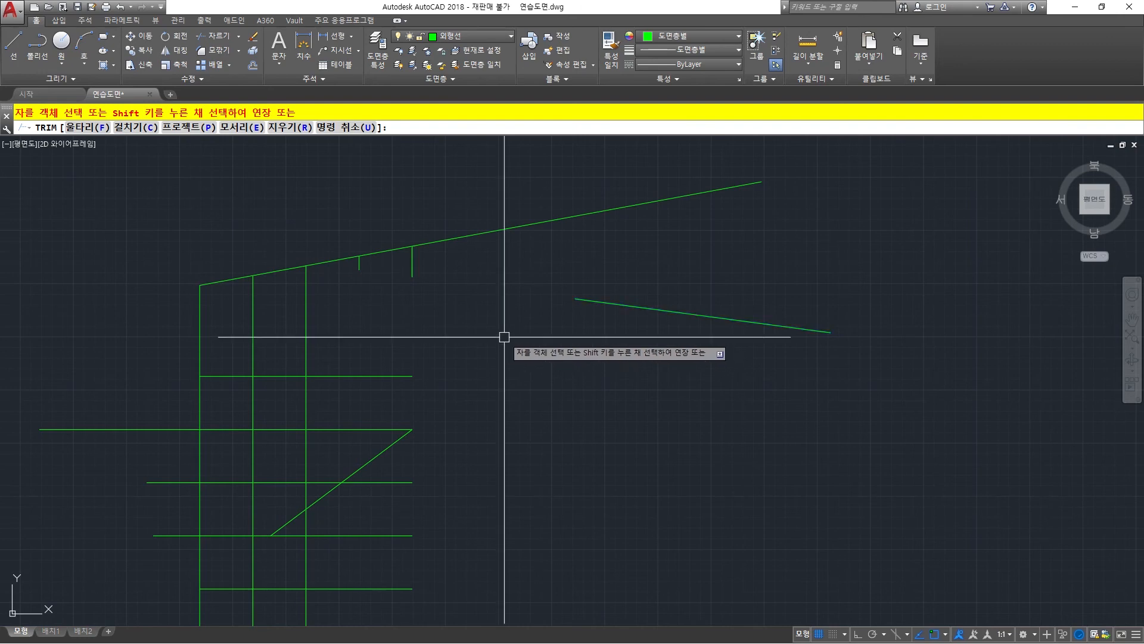
pyautogui.press('Escape')
# Stretch the lower sloping line's left end to the lower endpoint of the trimmed fourth vertical.
pyautogui.click(617, 304)
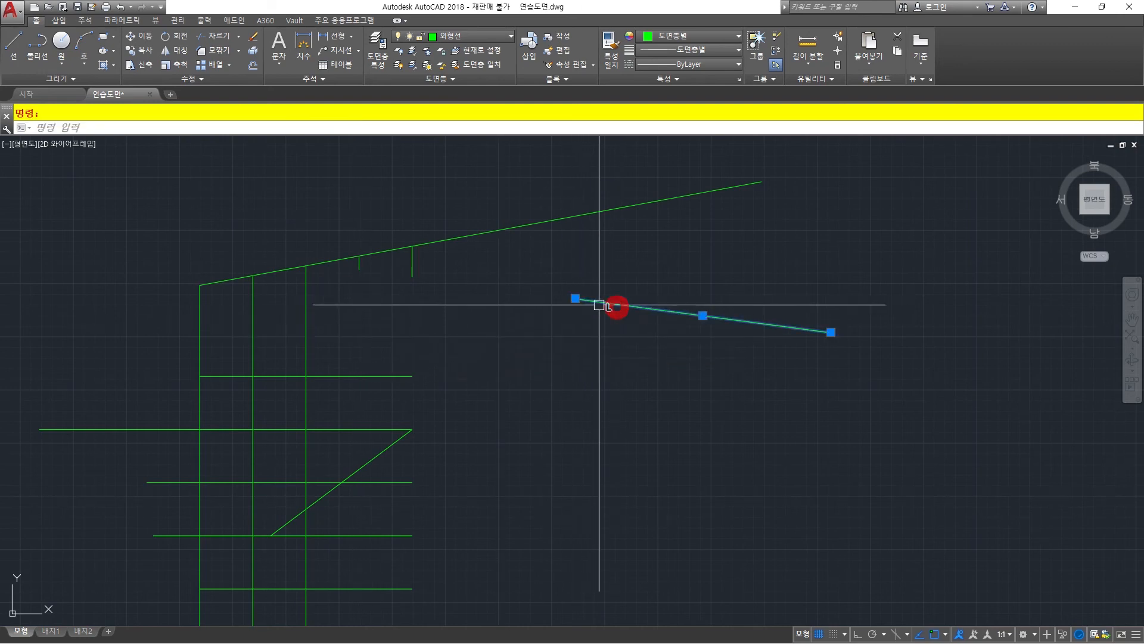
pyautogui.click(575, 298)
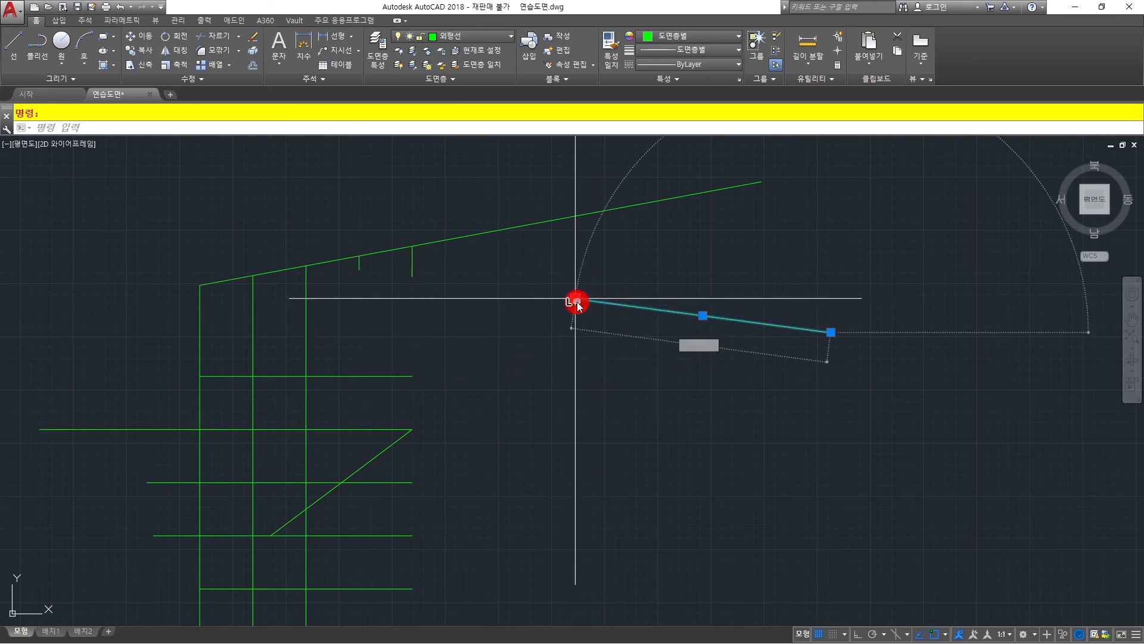
pyautogui.click(359, 271)
pyautogui.press('Escape')
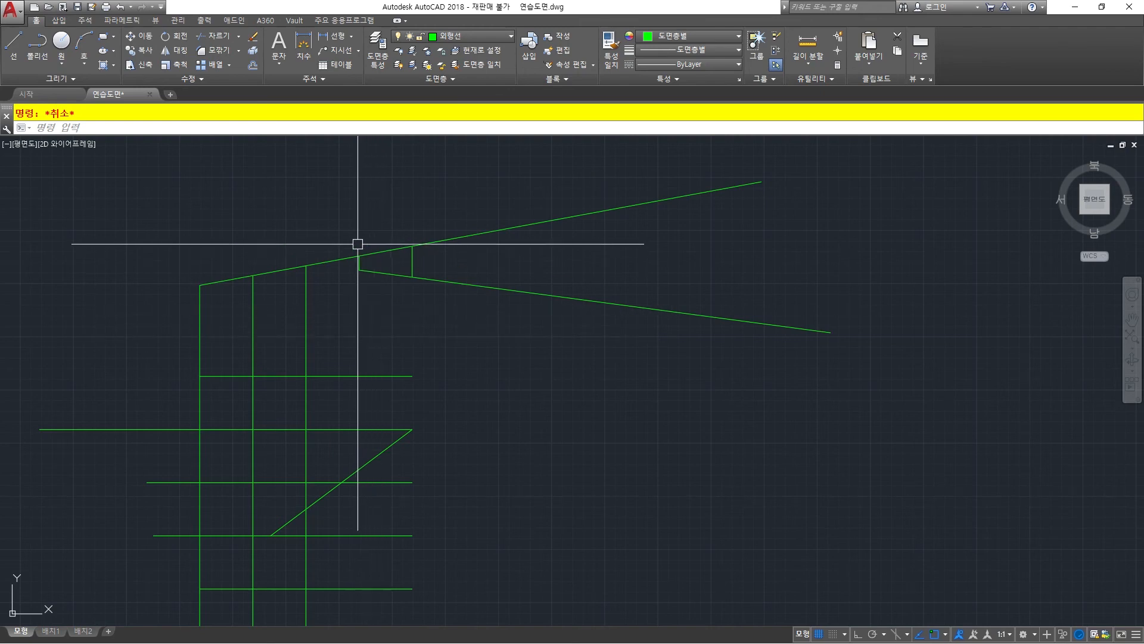
pyautogui.scroll(-4, 366, 287)
pyautogui.scroll(4, 360, 333)
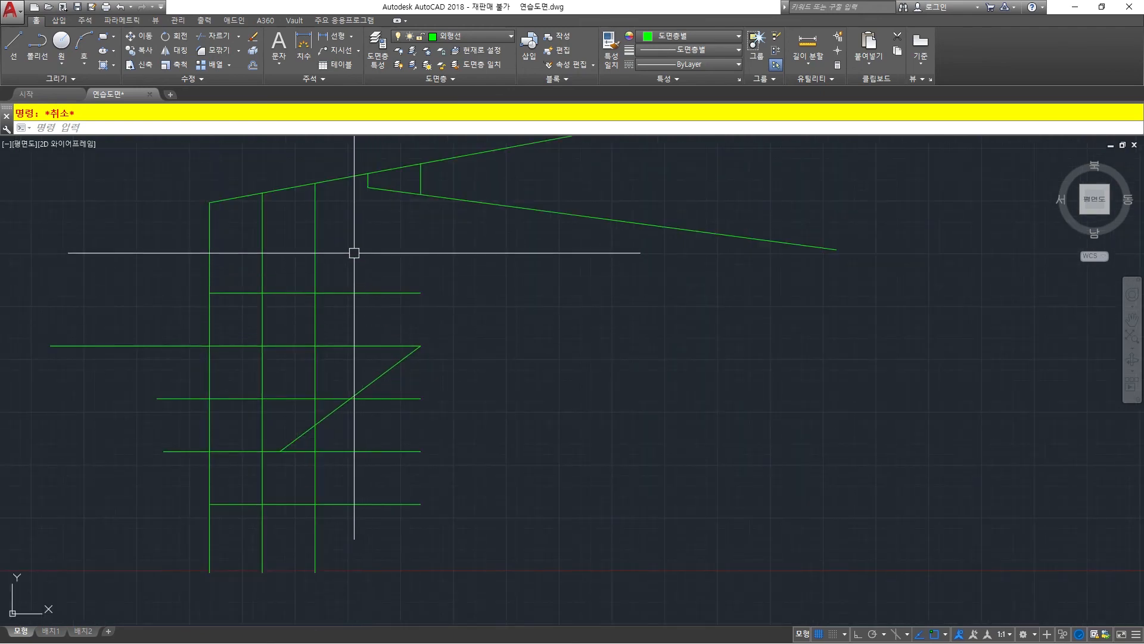
pyautogui.moveTo(352, 250); pyautogui.dragTo(362, 286, button='middle')
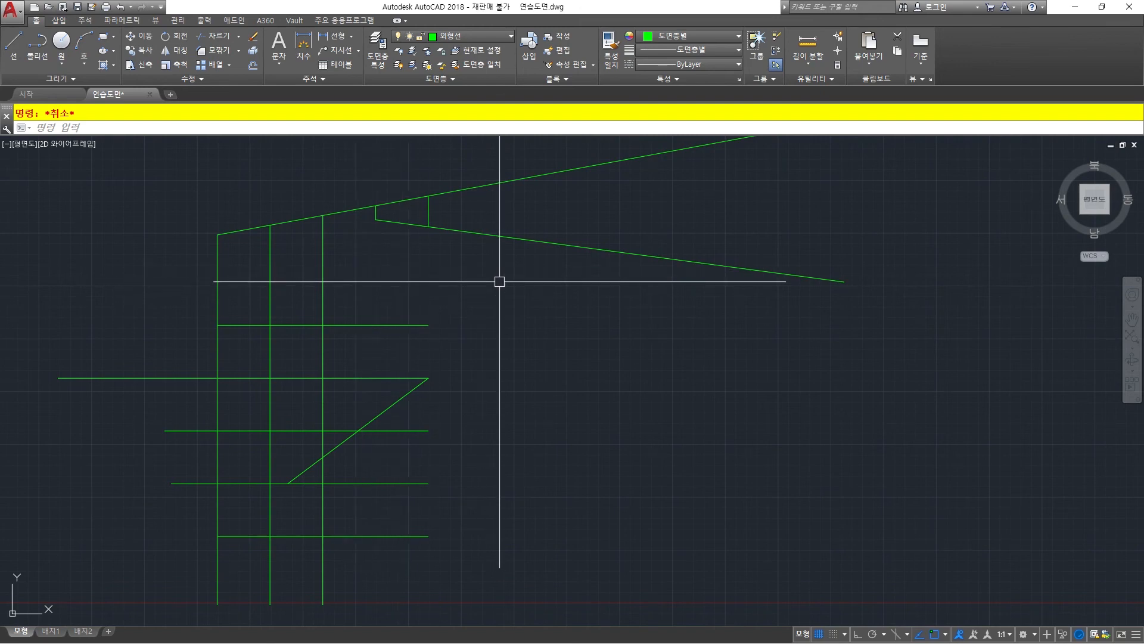
pyautogui.scroll(-2, 399, 282)
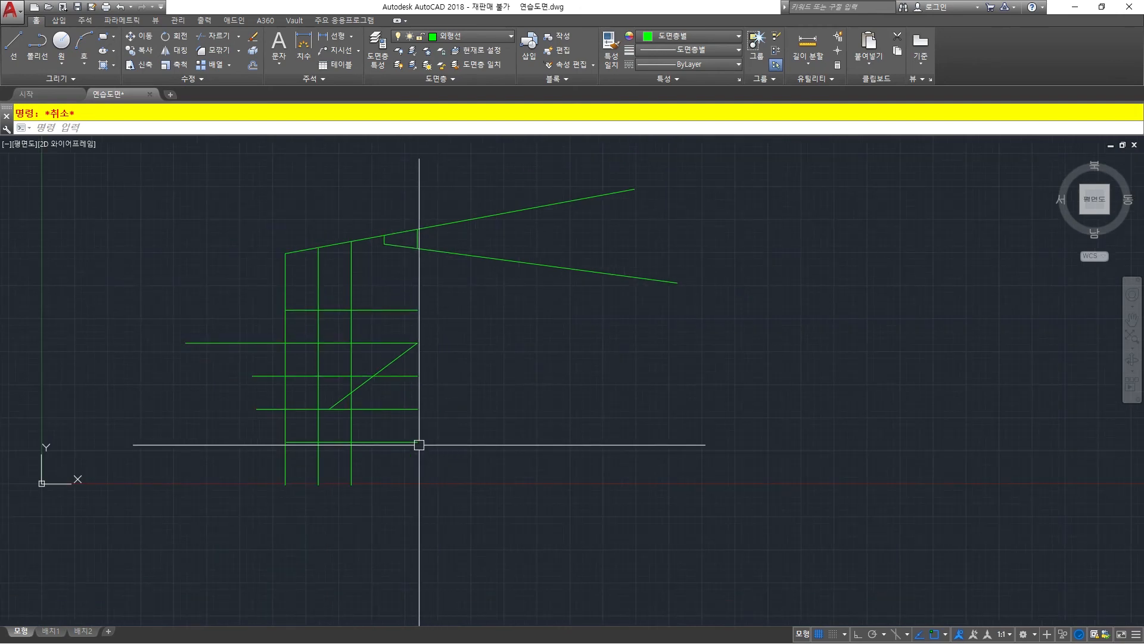